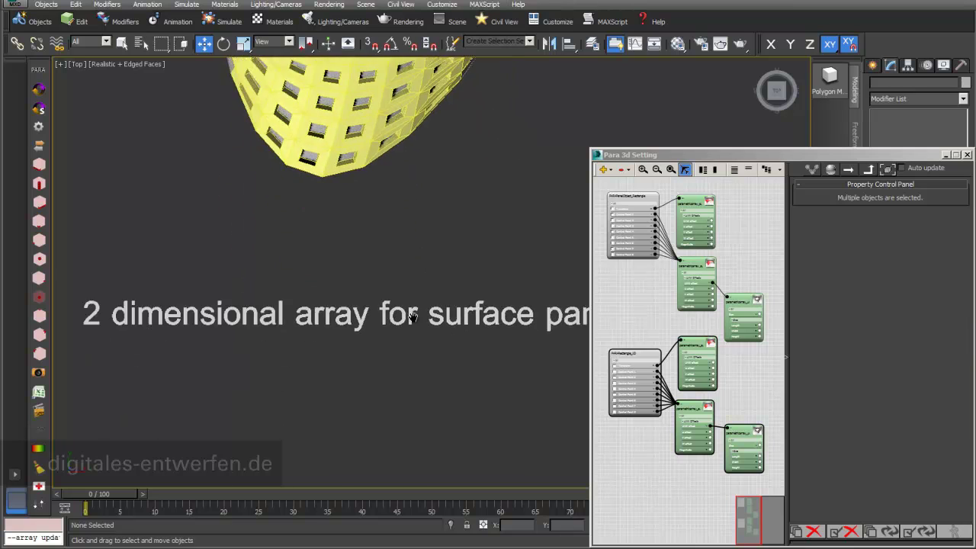
# Select the parametric array helper that controls the yellow paneled surface, making room in the Para 3d Setting window.
pyautogui.moveTo(500, 388); pyautogui.dragTo(480, 195, button='middle')
pyautogui.scroll(3, 481, 183)
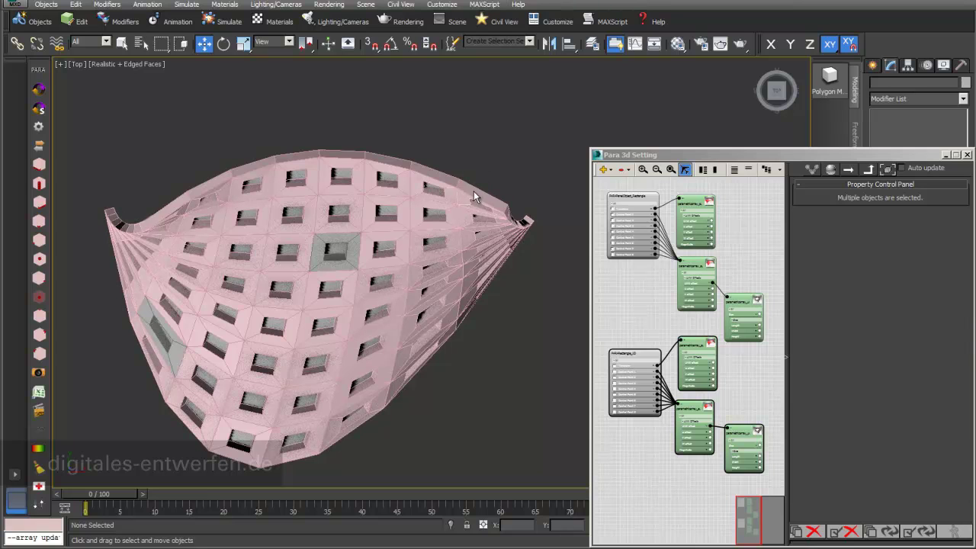
pyautogui.scroll(-2, 493, 175)
pyautogui.moveTo(438, 203); pyautogui.dragTo(436, 312, button='middle')
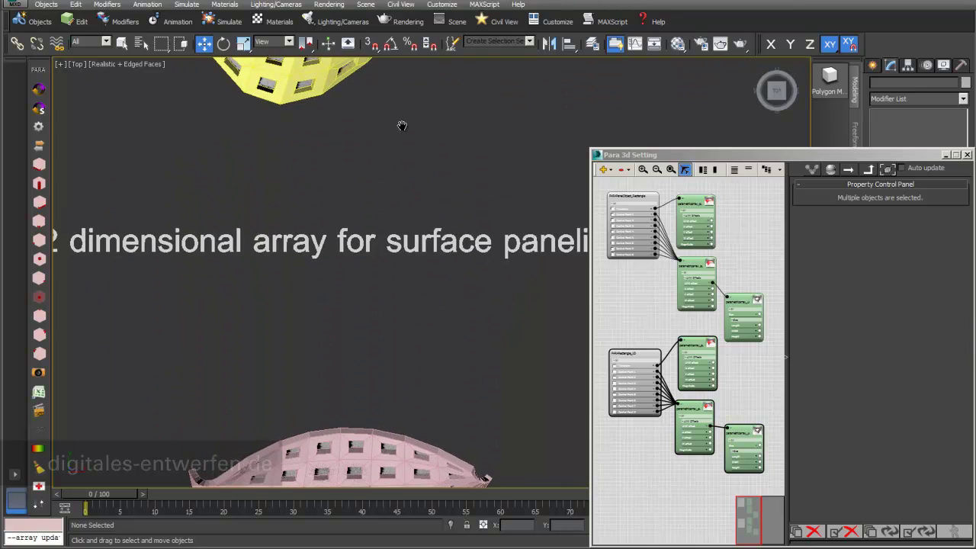
pyautogui.moveTo(398, 125); pyautogui.dragTo(368, 280, button='middle')
pyautogui.click(327, 209)
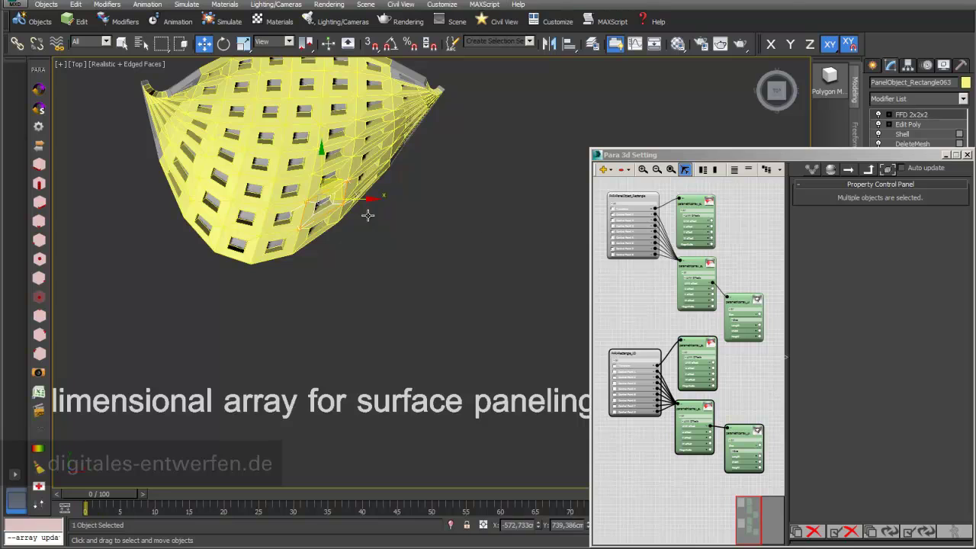
pyautogui.click(793, 168)
pyautogui.moveTo(805, 196); pyautogui.dragTo(639, 180)
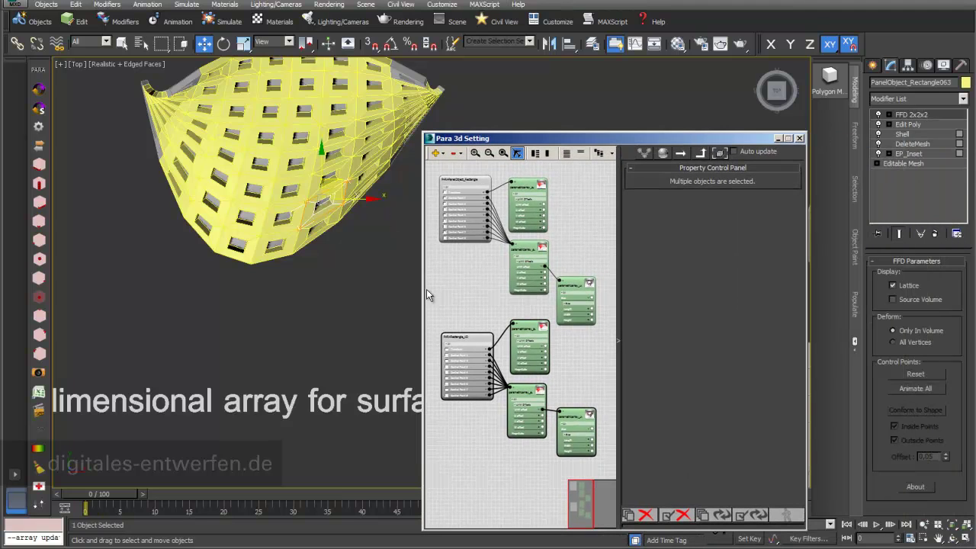
pyautogui.moveTo(423, 288); pyautogui.dragTo(398, 286)
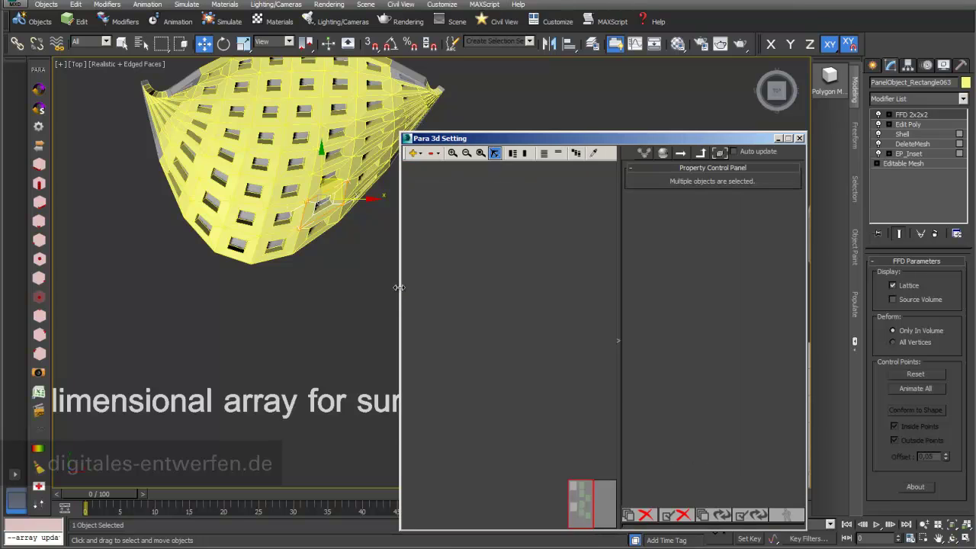
pyautogui.click(602, 221)
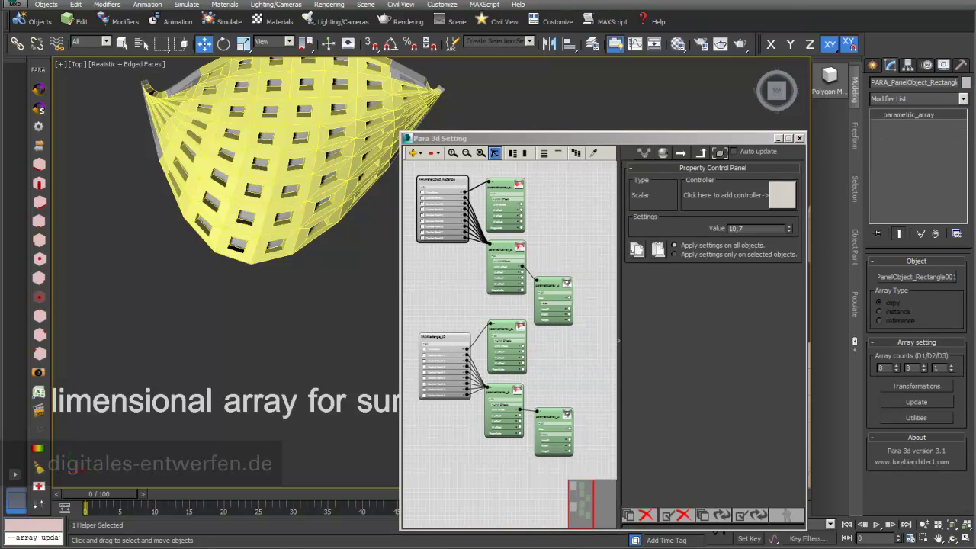
# Check the first and second array counts of the yellow two-dimensional panel array.
pyautogui.moveTo(766, 142); pyautogui.dragTo(738, 166)
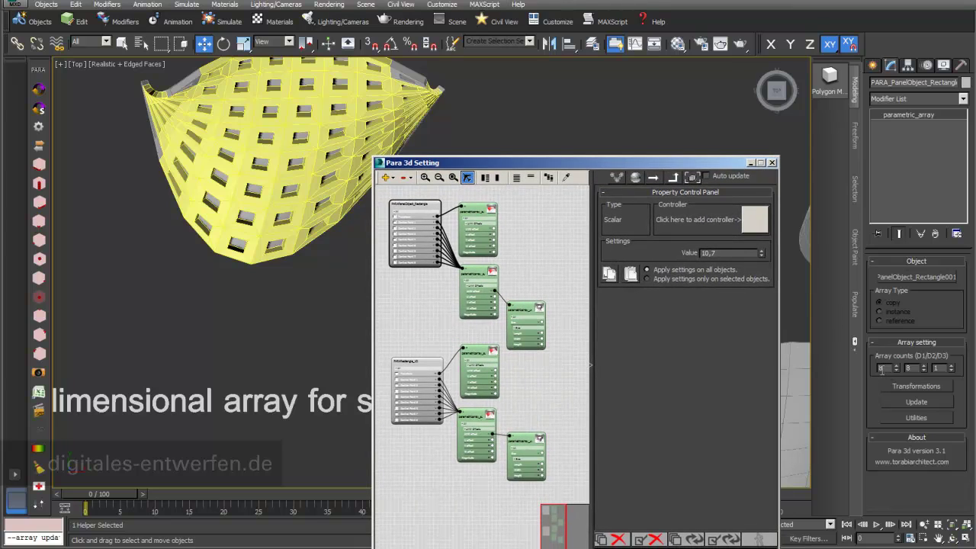
pyautogui.write('8')
pyautogui.click(912, 369)
pyautogui.moveTo(711, 164); pyautogui.dragTo(725, 153)
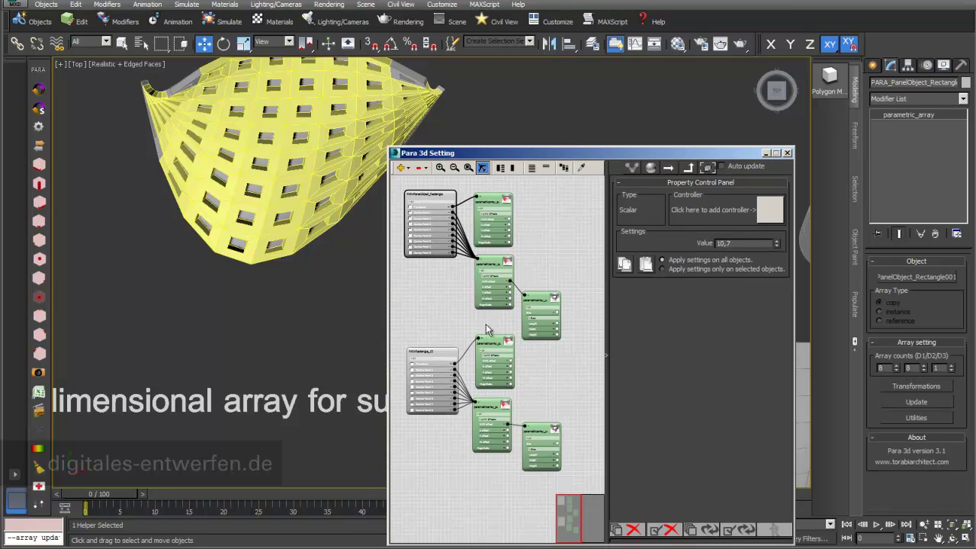
# Select the helper of the pink one-dimensional rectangle array from its node to show its array counts.
pyautogui.click(438, 354)
pyautogui.moveTo(259, 439); pyautogui.dragTo(288, 235, button='middle')
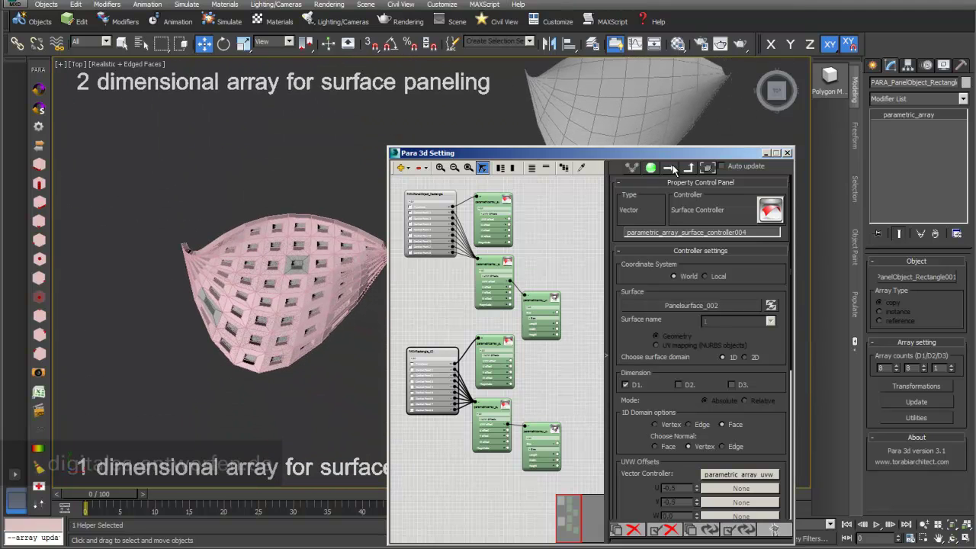
pyautogui.click(708, 168)
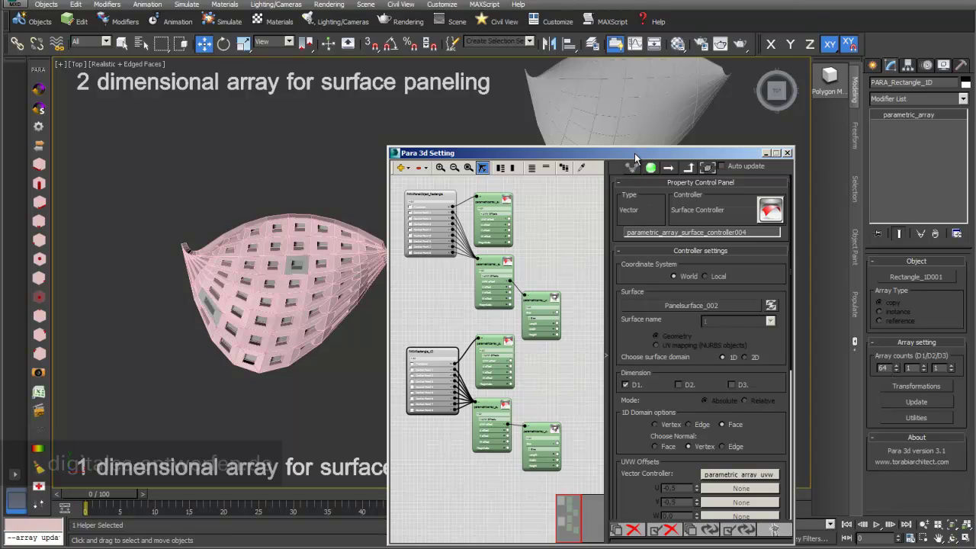
# Select the grey reference surface Panelsurface_005 to inspect its face grid.
pyautogui.moveTo(634, 154); pyautogui.dragTo(734, 349)
pyautogui.moveTo(617, 174); pyautogui.dragTo(525, 272, button='middle')
pyautogui.click(541, 260)
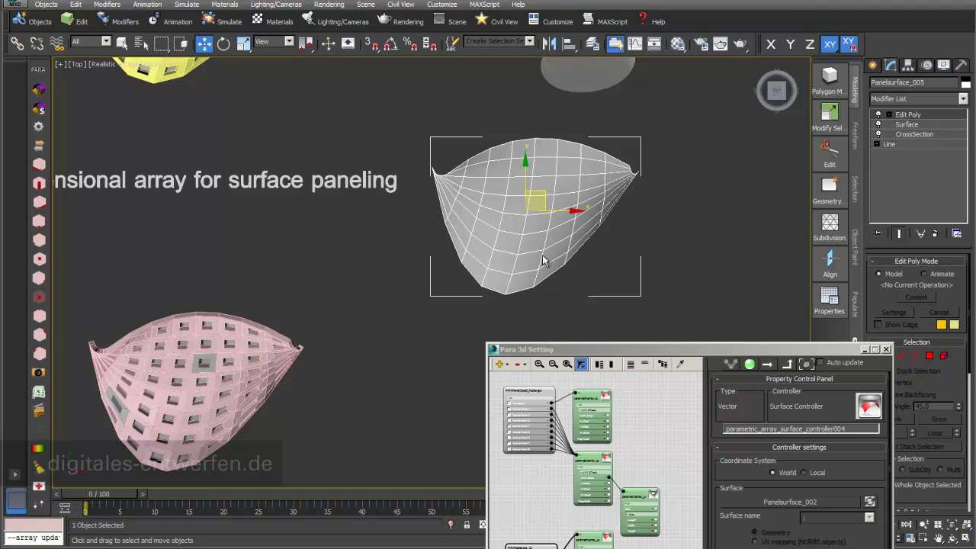
pyautogui.moveTo(426, 247); pyautogui.dragTo(419, 315, button='middle')
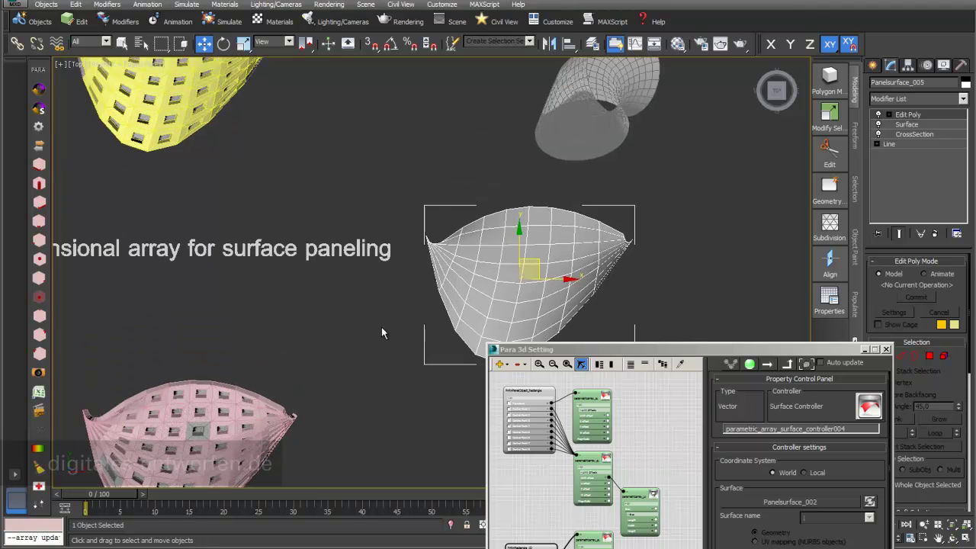
# Set the first array count of the yellow two-dimensional panel array to 5.
pyautogui.click(534, 394)
pyautogui.moveTo(791, 349); pyautogui.dragTo(709, 252)
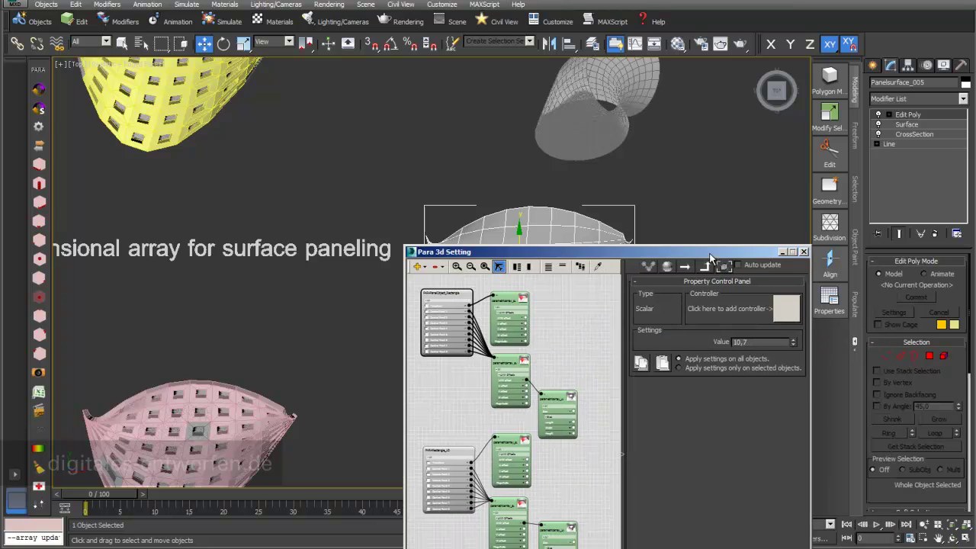
pyautogui.click(724, 265)
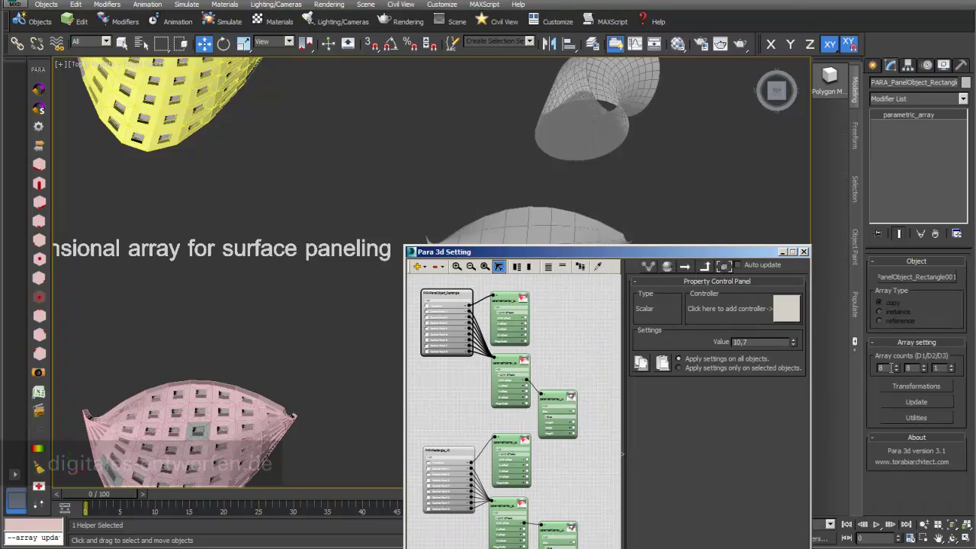
pyautogui.moveTo(892, 367); pyautogui.dragTo(871, 369)
pyautogui.write('3')
pyautogui.write('5')
pyautogui.press('Return')
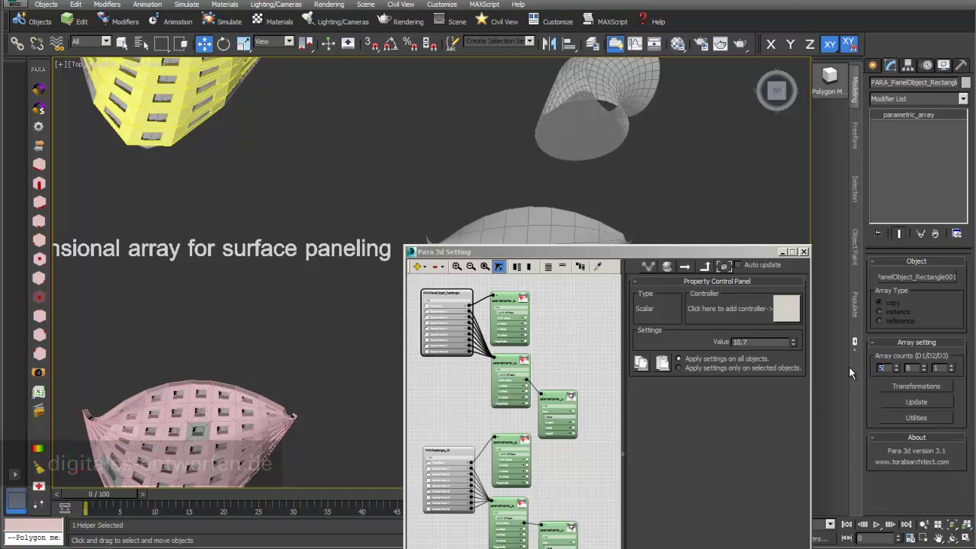
pyautogui.moveTo(257, 153); pyautogui.dragTo(246, 309, button='middle')
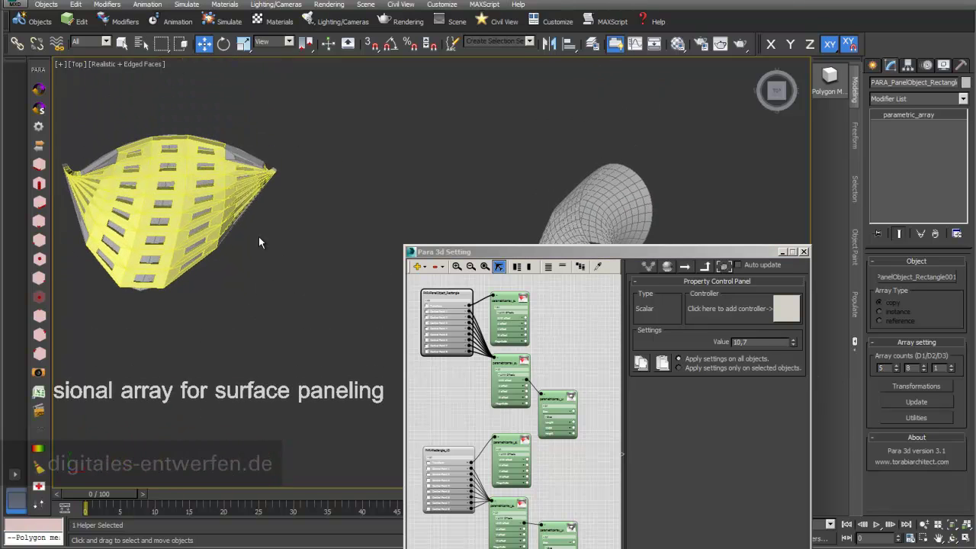
# Return to the grey reference surface Panelsurface_005 and examine its mesh faces.
pyautogui.moveTo(524, 253); pyautogui.dragTo(621, 263)
pyautogui.moveTo(392, 325); pyautogui.dragTo(366, 314, button='middle')
pyautogui.moveTo(587, 262); pyautogui.dragTo(547, 353)
pyautogui.click(506, 248)
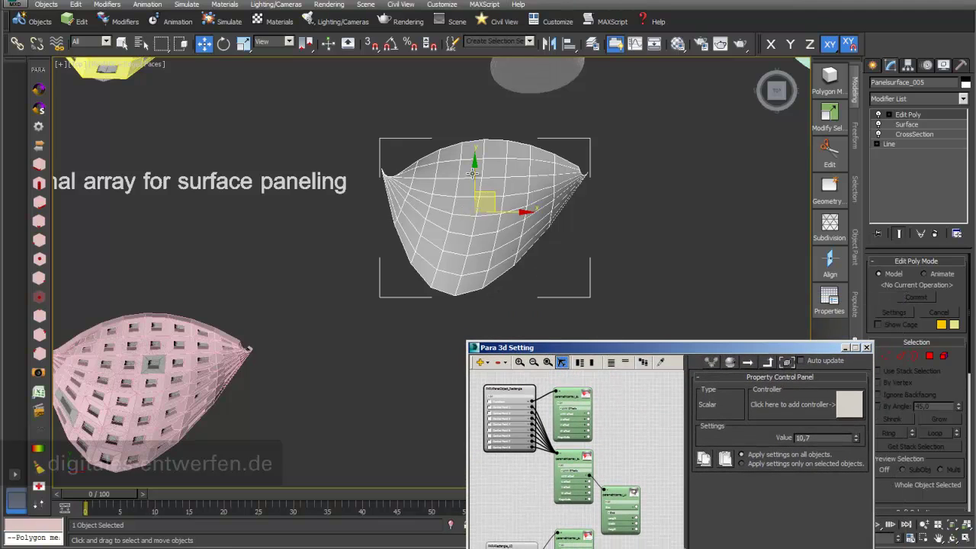
# Set the first array count of the pink one-dimensional rectangle array to 40.
pyautogui.click(167, 398)
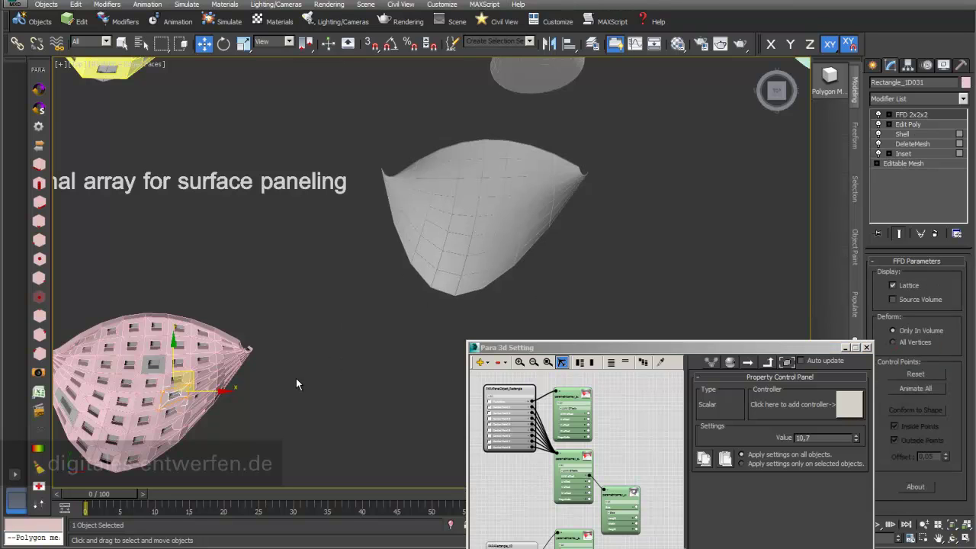
pyautogui.moveTo(653, 345); pyautogui.dragTo(611, 224)
pyautogui.moveTo(382, 338); pyautogui.dragTo(440, 266, button='middle')
pyautogui.click(480, 426)
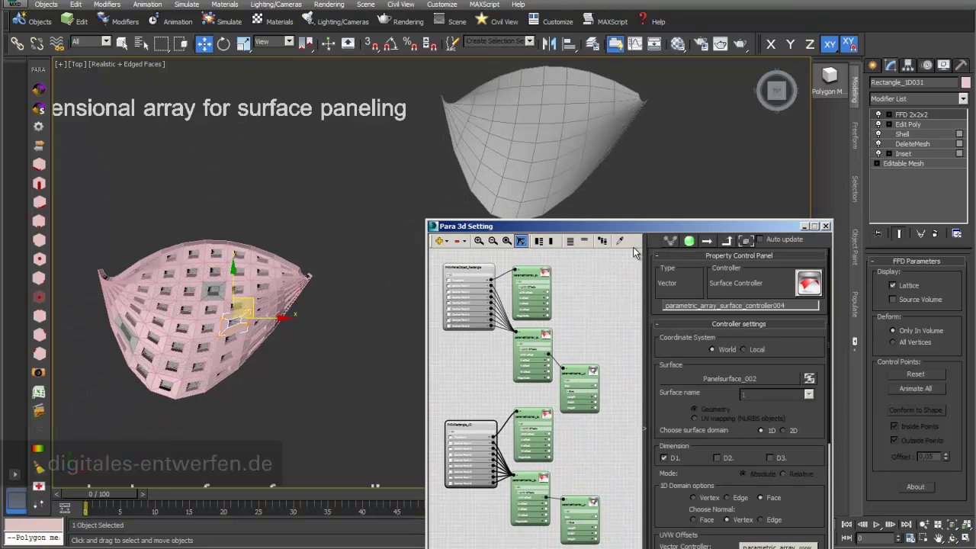
pyautogui.click(745, 240)
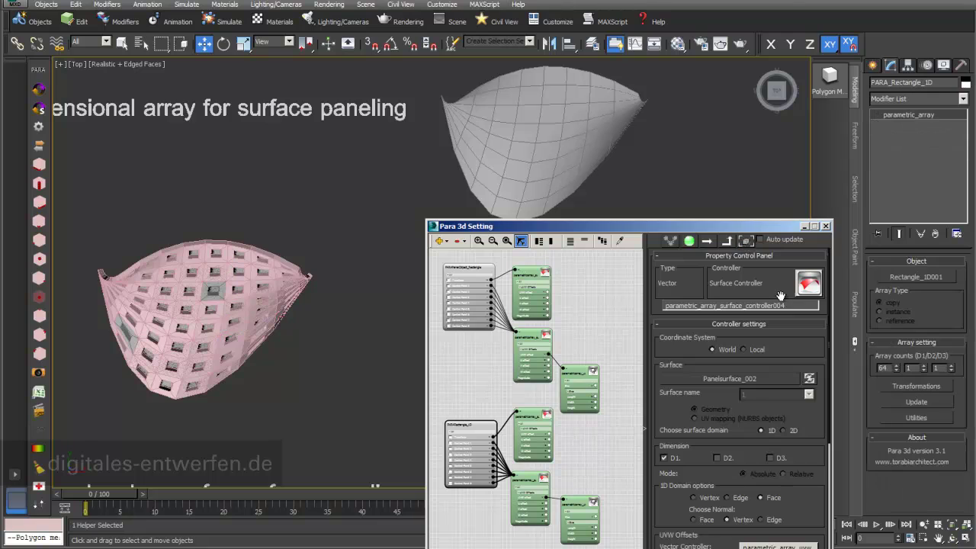
pyautogui.moveTo(886, 368); pyautogui.dragTo(860, 372)
pyautogui.write('34')
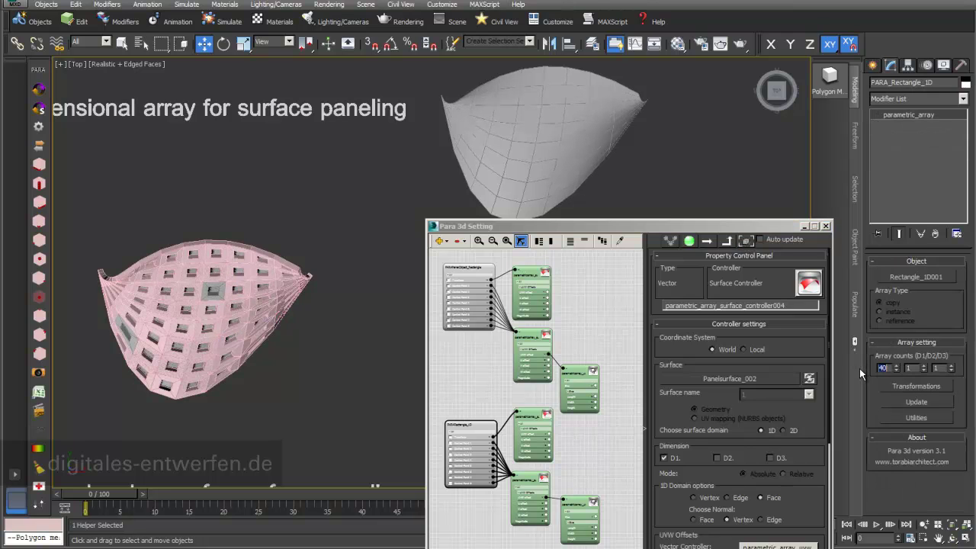
pyautogui.press('Return')
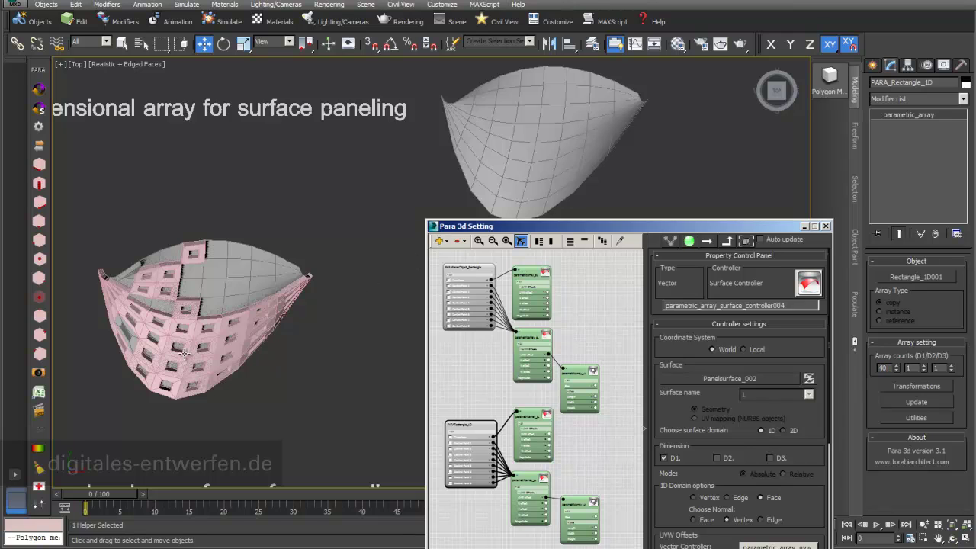
pyautogui.scroll(3, 186, 357)
# Set the first array count of the pink one-dimensional rectangle array to 64.
pyautogui.doubleClick(882, 367)
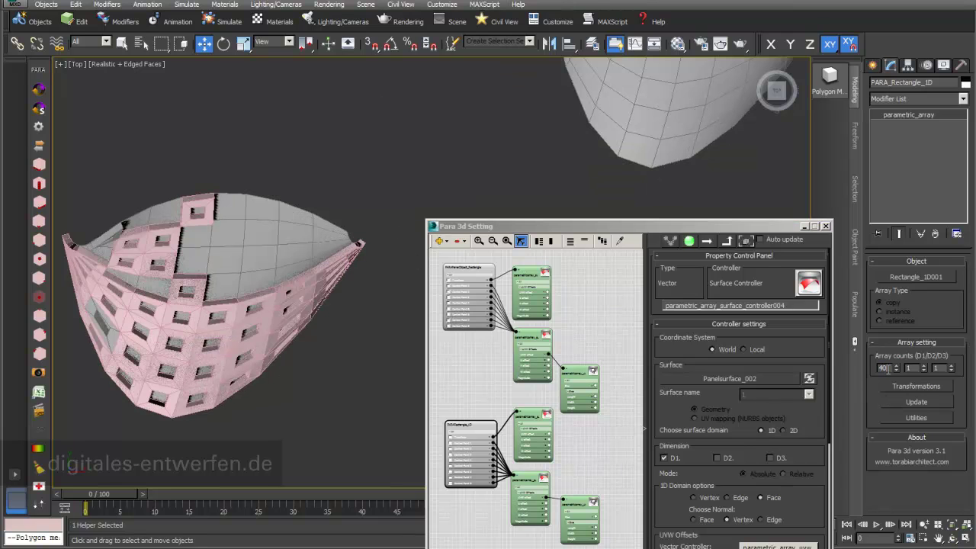
pyautogui.press('Return')
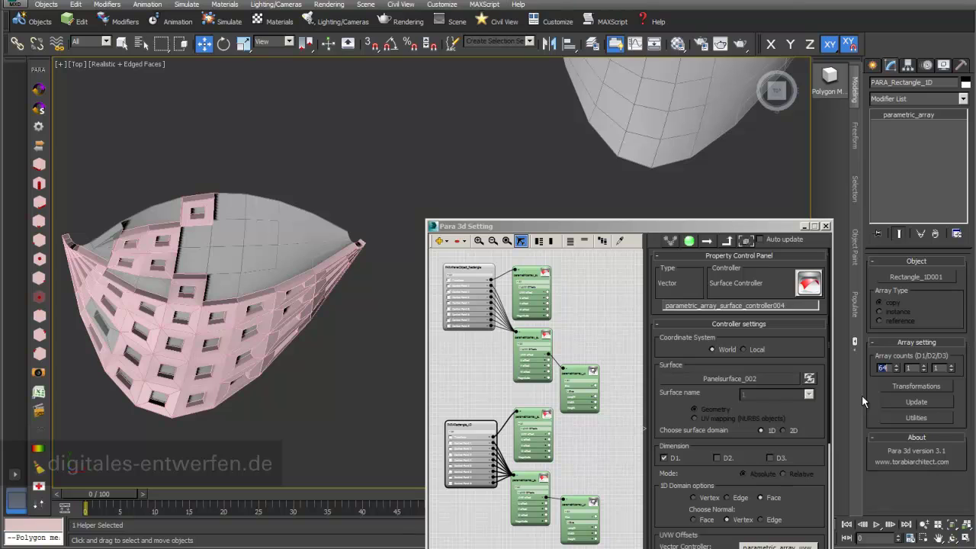
pyautogui.press('Return')
# Select the yellow paneled surface's parametric array helper again through one of its panels.
pyautogui.moveTo(397, 136); pyautogui.dragTo(375, 284, button='middle')
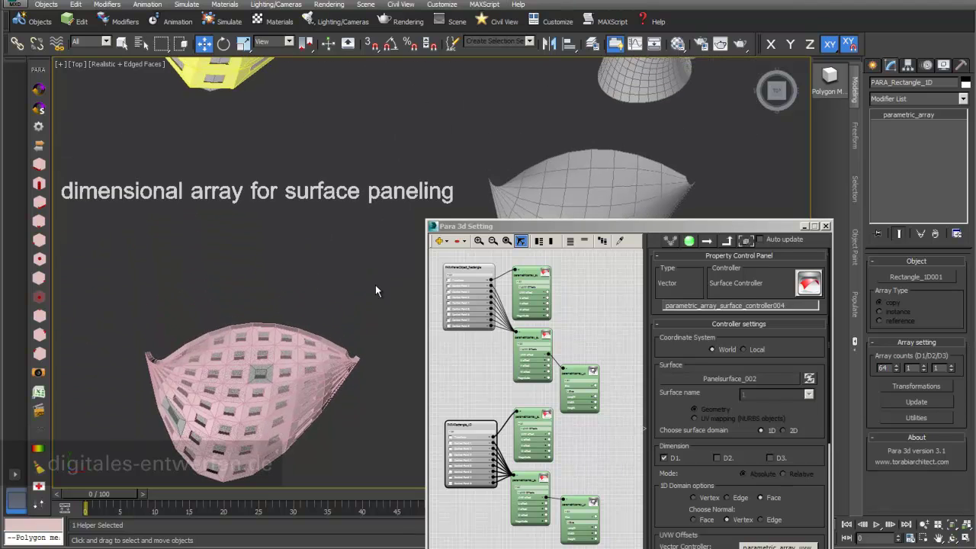
pyautogui.moveTo(392, 161); pyautogui.dragTo(331, 303, button='middle')
pyautogui.click(217, 131)
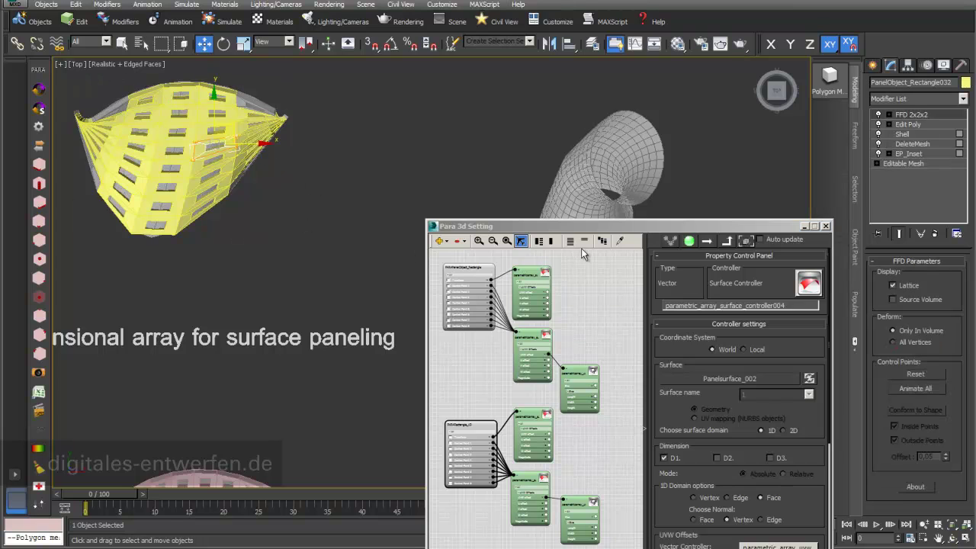
pyautogui.click(619, 241)
pyautogui.moveTo(641, 224); pyautogui.dragTo(592, 237)
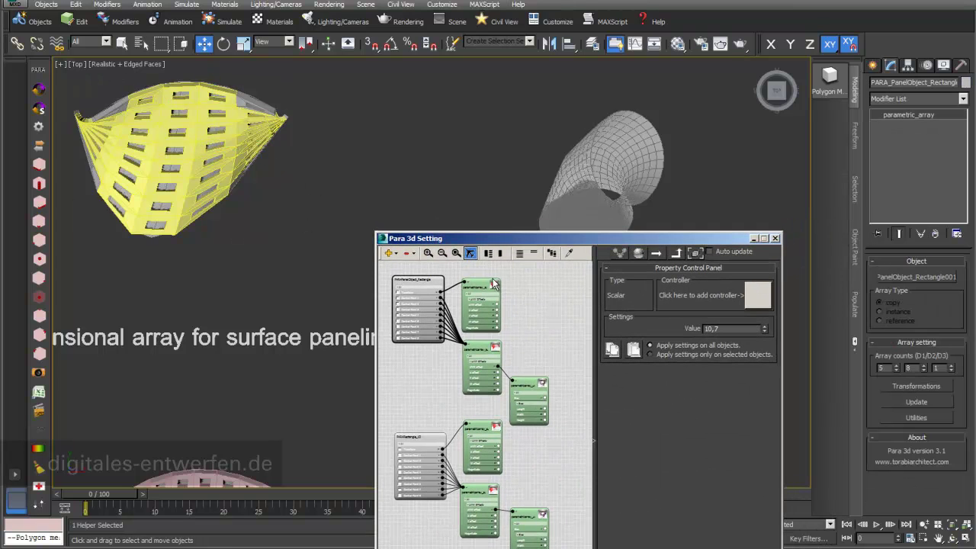
# Select both surface controllers of the yellow array and assign Surface_Cylinder_FFD2x005, the grey bent cylinder, as their surface.
pyautogui.click(482, 345)
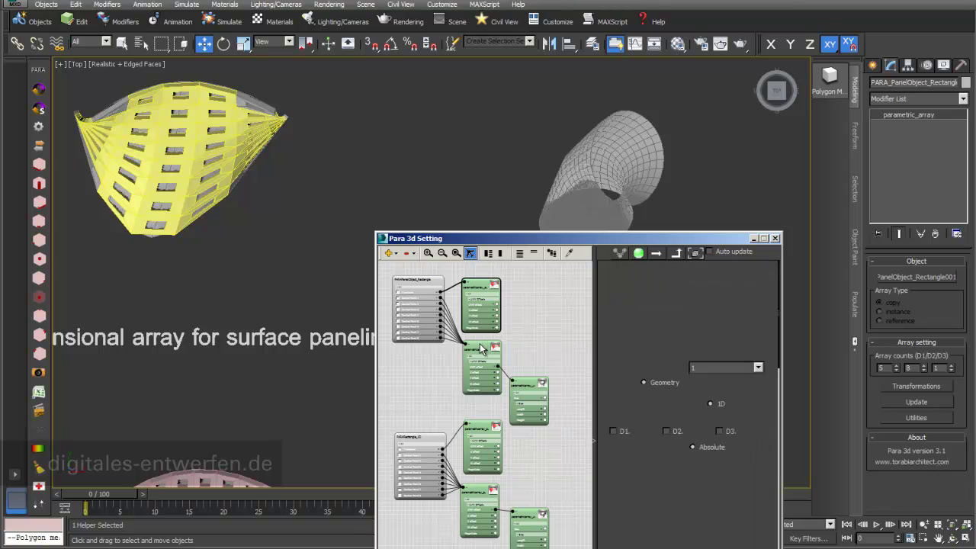
pyautogui.moveTo(532, 239); pyautogui.dragTo(412, 279)
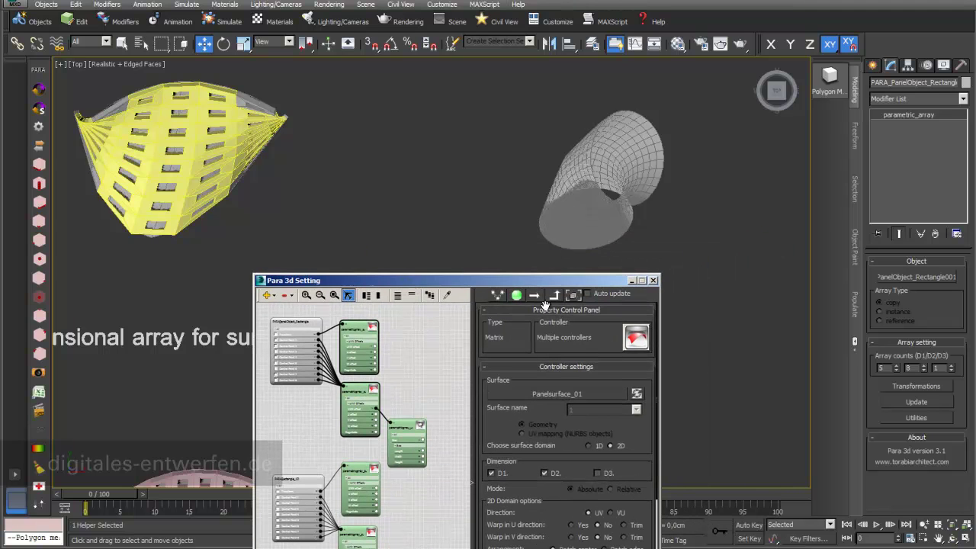
pyautogui.moveTo(568, 280); pyautogui.dragTo(448, 308)
pyautogui.press('z')
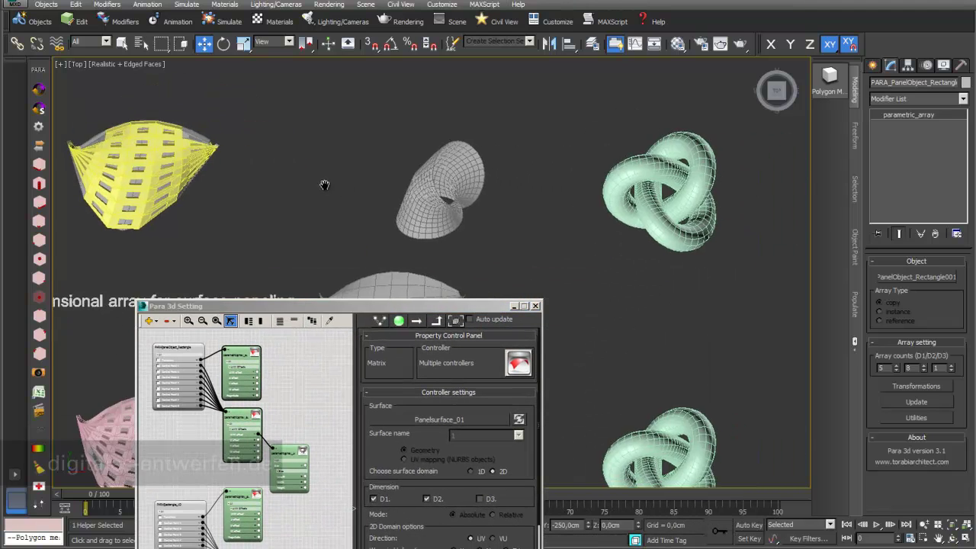
pyautogui.click(449, 418)
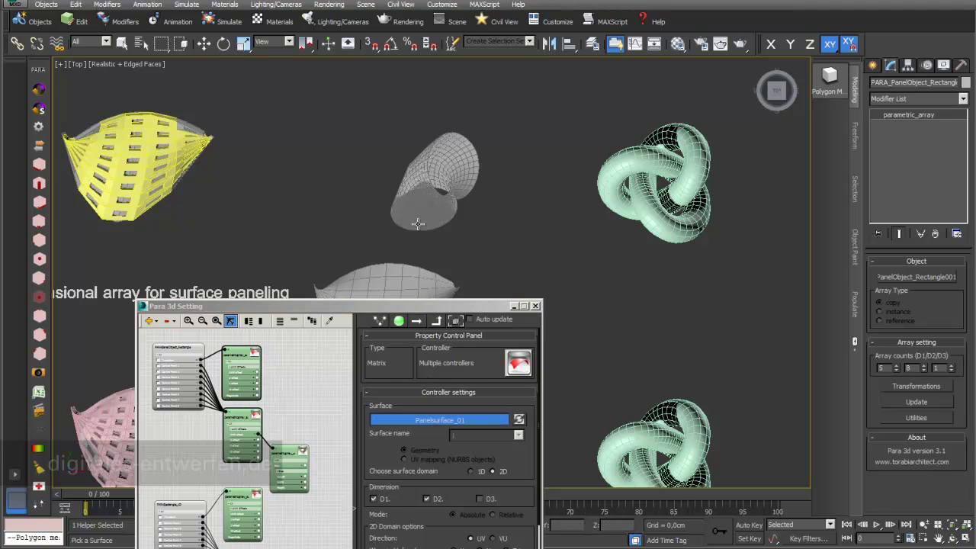
pyautogui.click(415, 228)
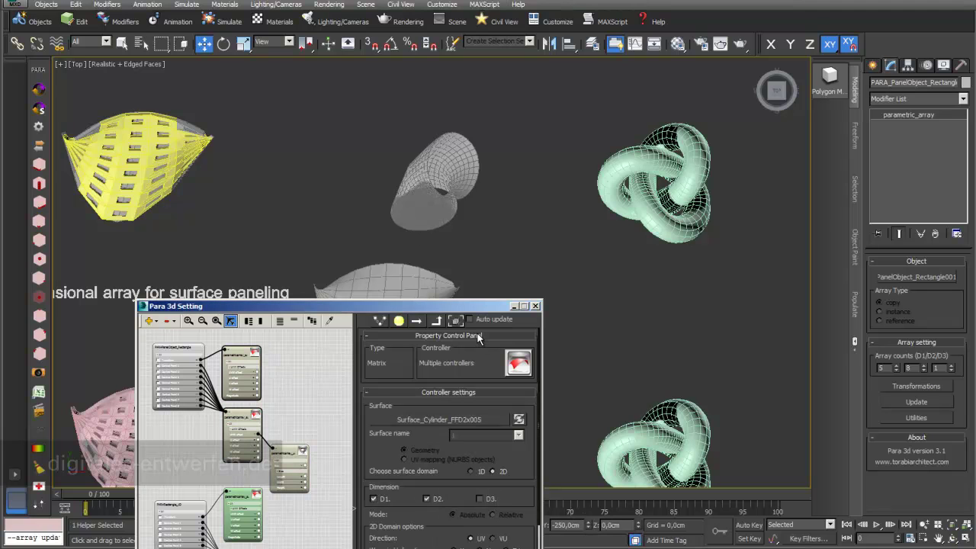
pyautogui.moveTo(471, 303); pyautogui.dragTo(344, 215)
# Set the first array count of the yellow panel array on the bent cylinder to 12.
pyautogui.scroll(3, 354, 233)
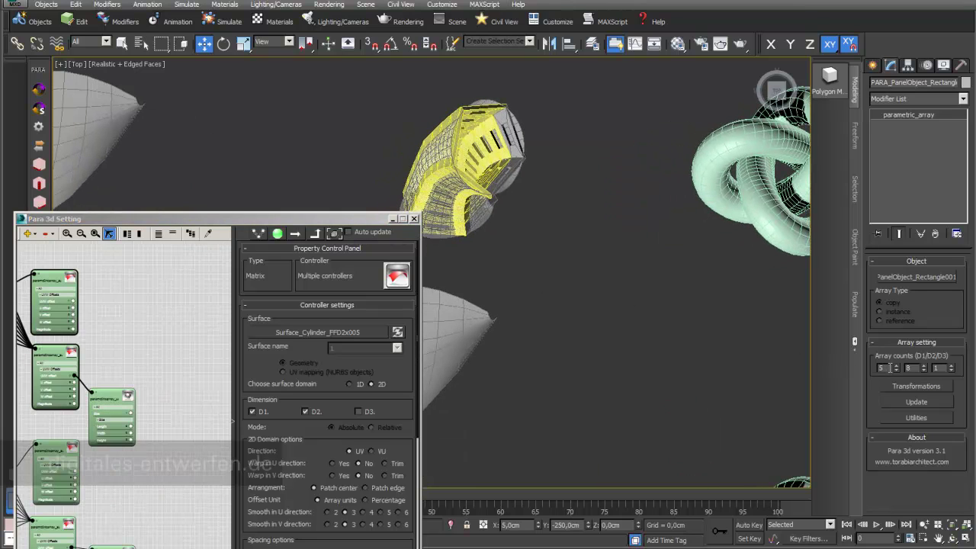
pyautogui.write('12')
pyautogui.press('Return')
pyautogui.moveTo(603, 218); pyautogui.dragTo(441, 218, button='middle')
# Replace the yellow array's controller surface with the green knot 1D_panel-surface_Torus.
pyautogui.moveTo(347, 221); pyautogui.dragTo(262, 189)
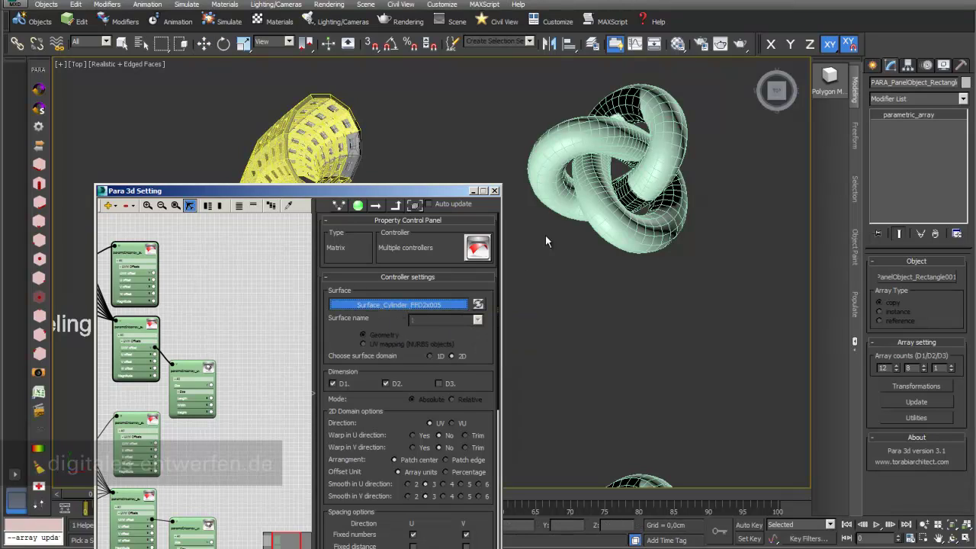
pyautogui.click(397, 305)
pyautogui.click(584, 229)
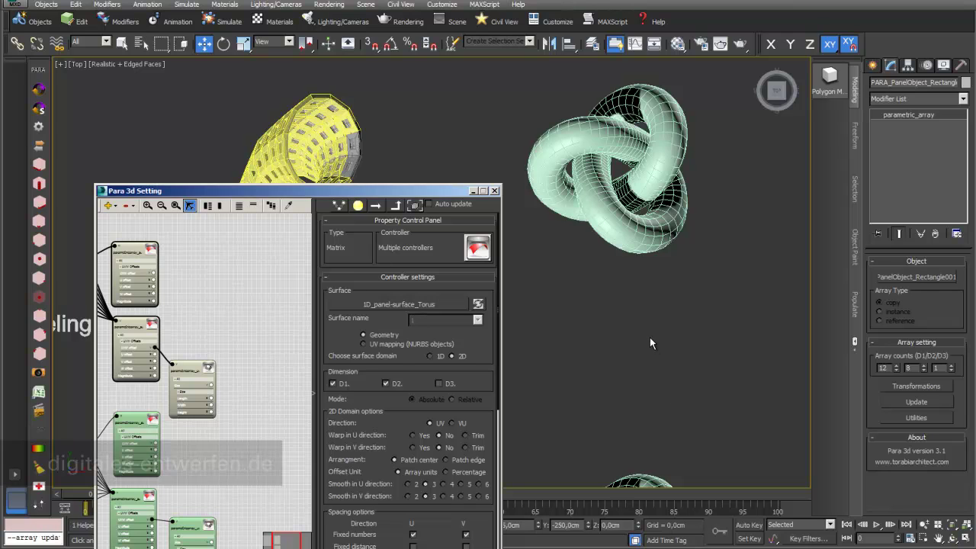
# Reselect the yellow panel array's helper and set its first two array counts on the green knot to 22 and 12.
pyautogui.click(675, 131)
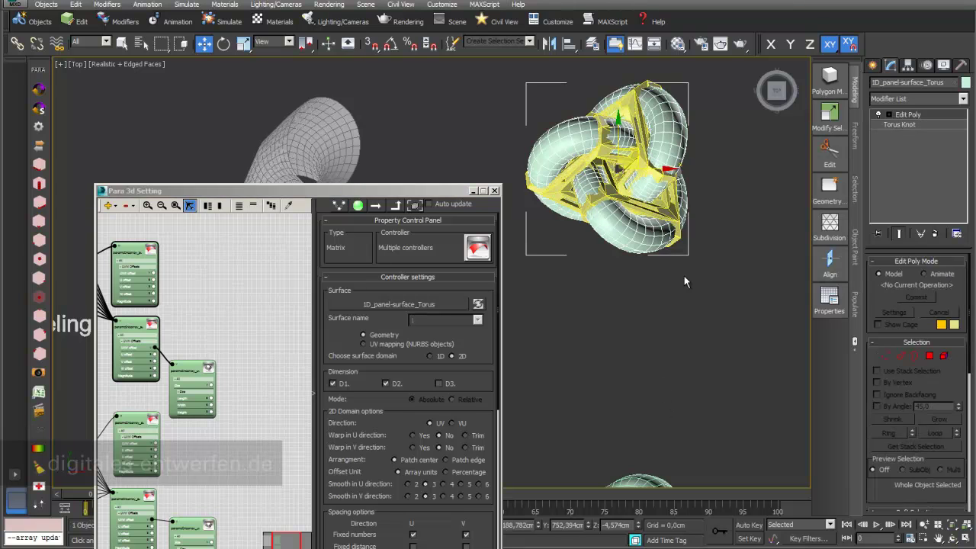
pyautogui.moveTo(449, 190); pyautogui.dragTo(446, 155)
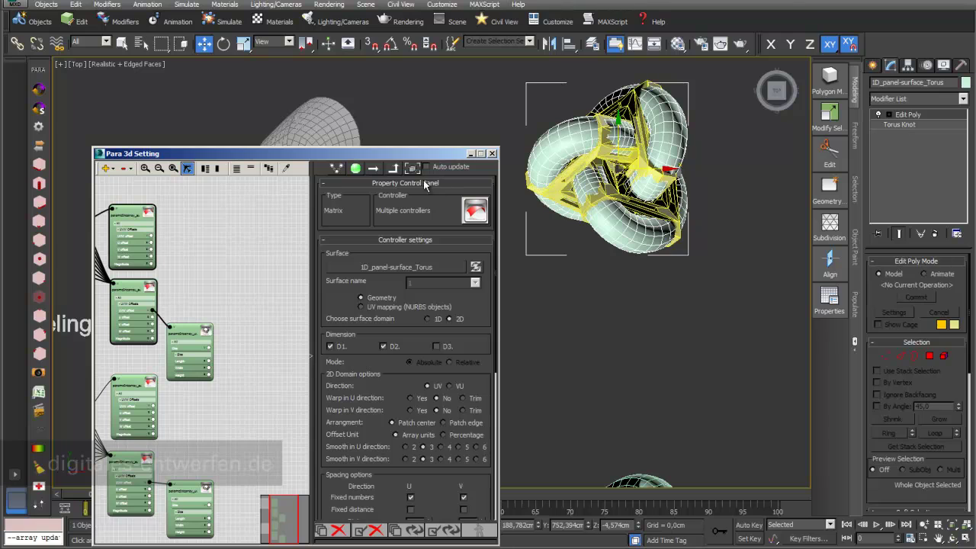
pyautogui.click(411, 168)
pyautogui.click(910, 368)
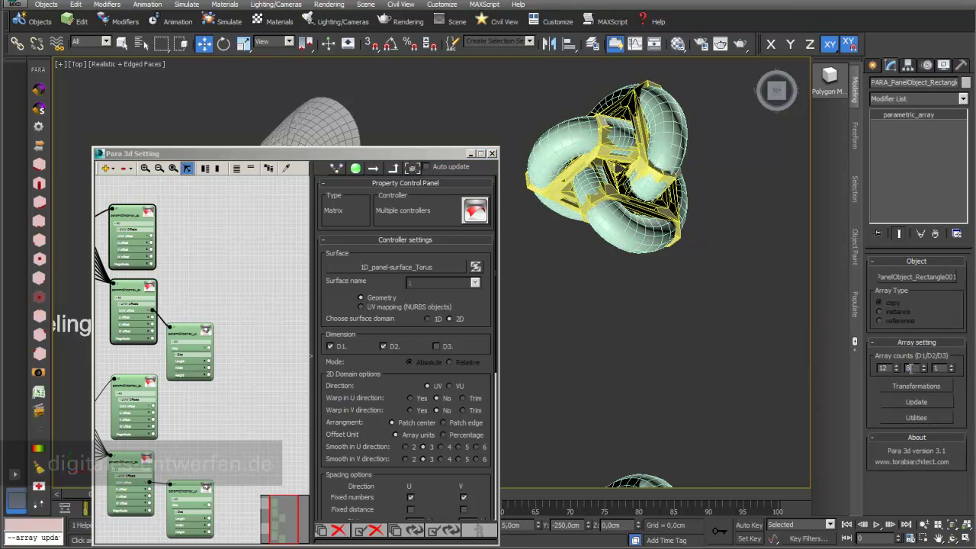
pyautogui.write('12')
pyautogui.press('Return')
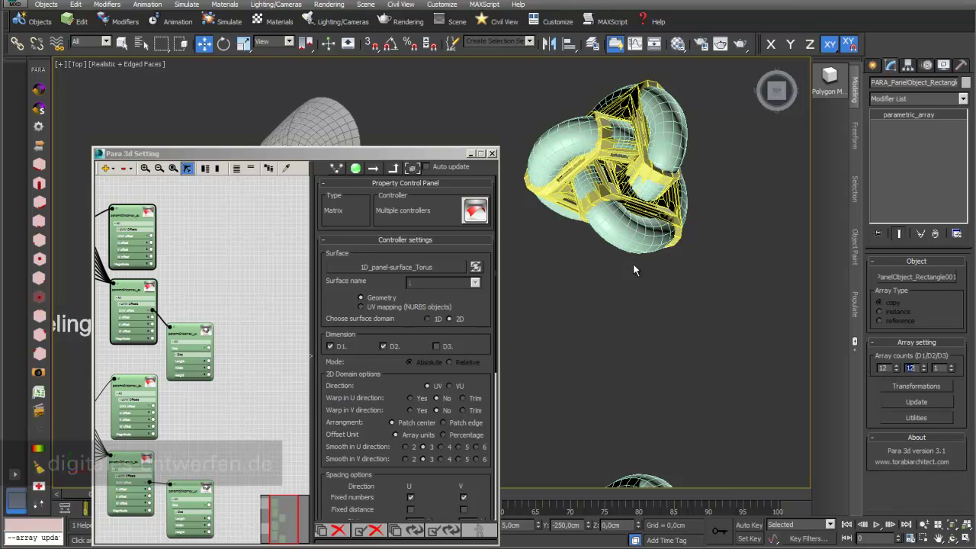
pyautogui.doubleClick(883, 368)
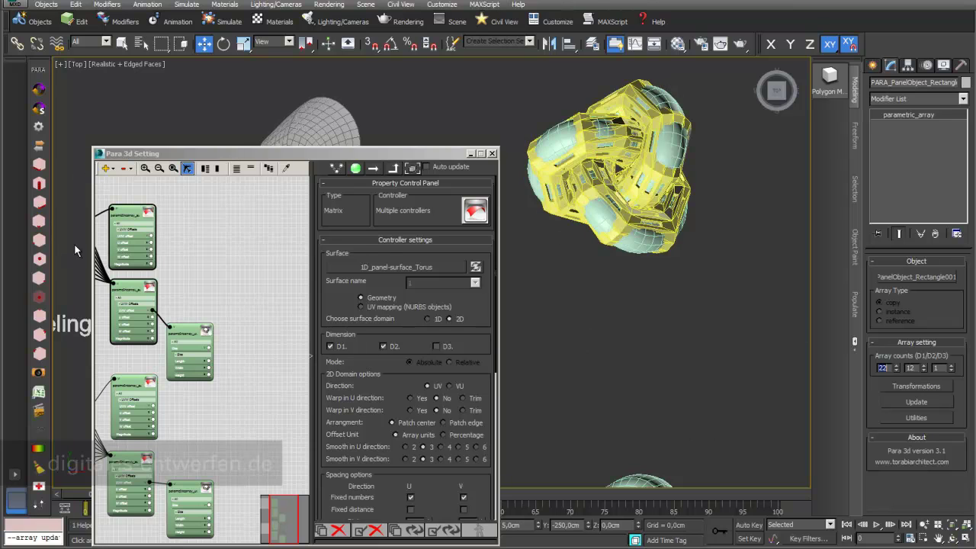
# Assign the white letter F, 2D_panel-surface_Letter002, as the yellow array's controller surface.
pyautogui.moveTo(704, 212); pyautogui.dragTo(582, 244, button='middle')
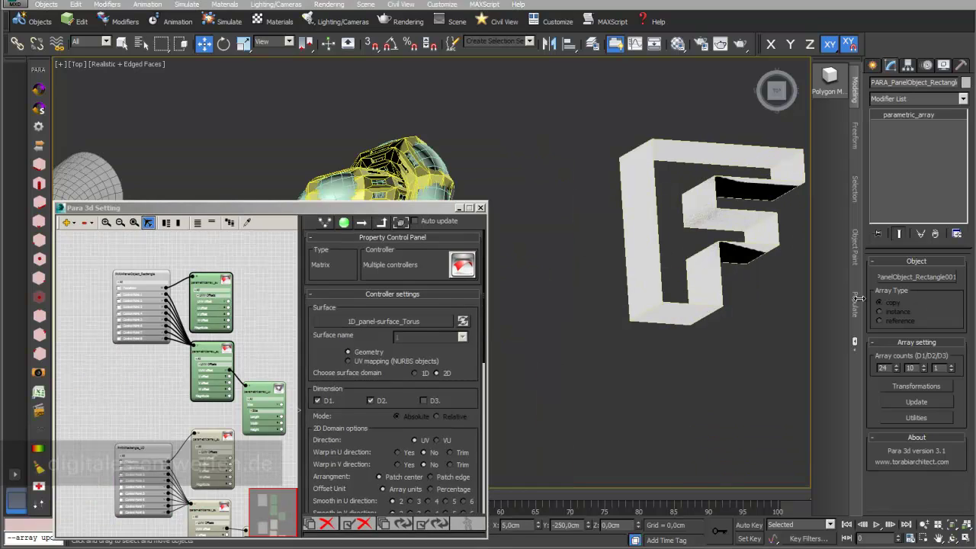
pyautogui.keyDown('alt'); pyautogui.moveTo(726, 273); pyautogui.dragTo(620, 323, button='middle'); pyautogui.keyUp('alt')
pyautogui.click(415, 321)
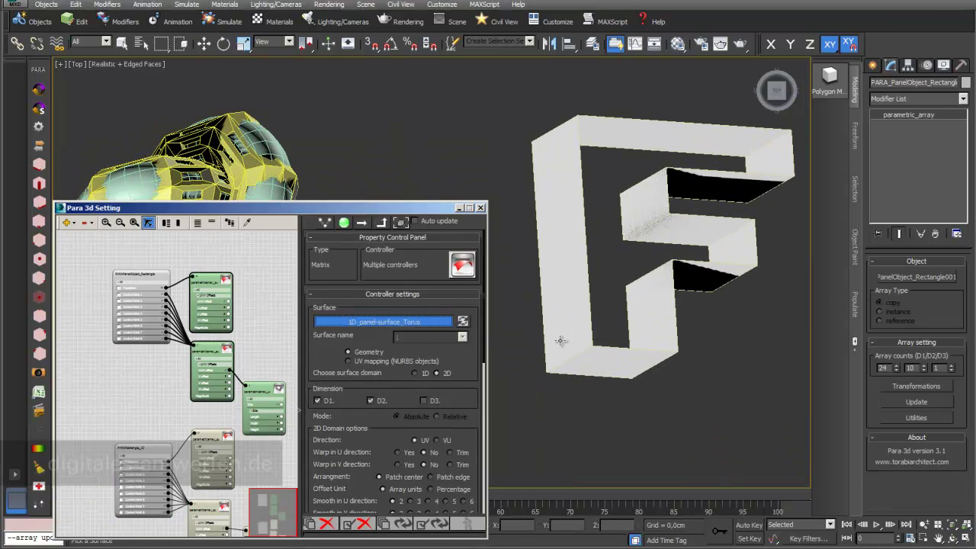
pyautogui.click(585, 369)
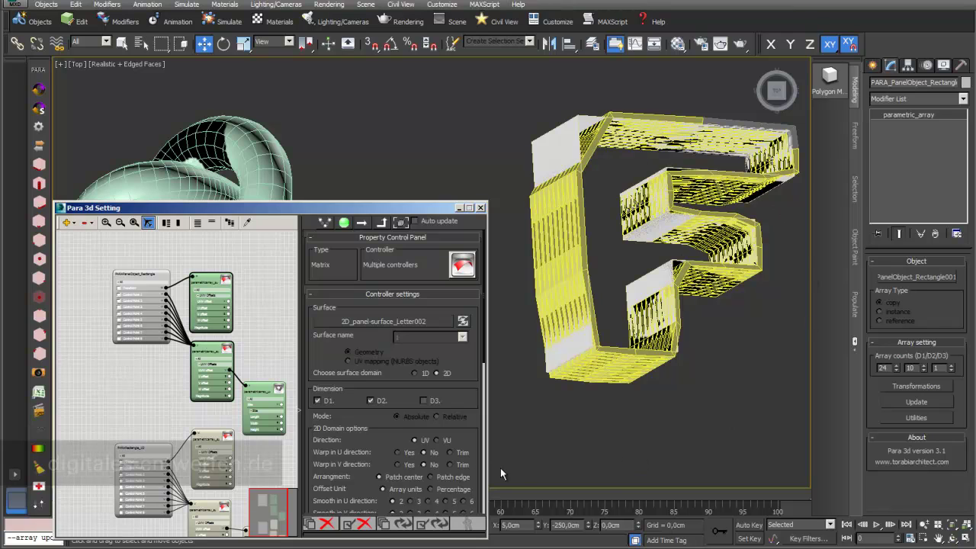
# Switch the yellow array's 2D domain direction to VU and set its first array count to 3.
pyautogui.click(437, 440)
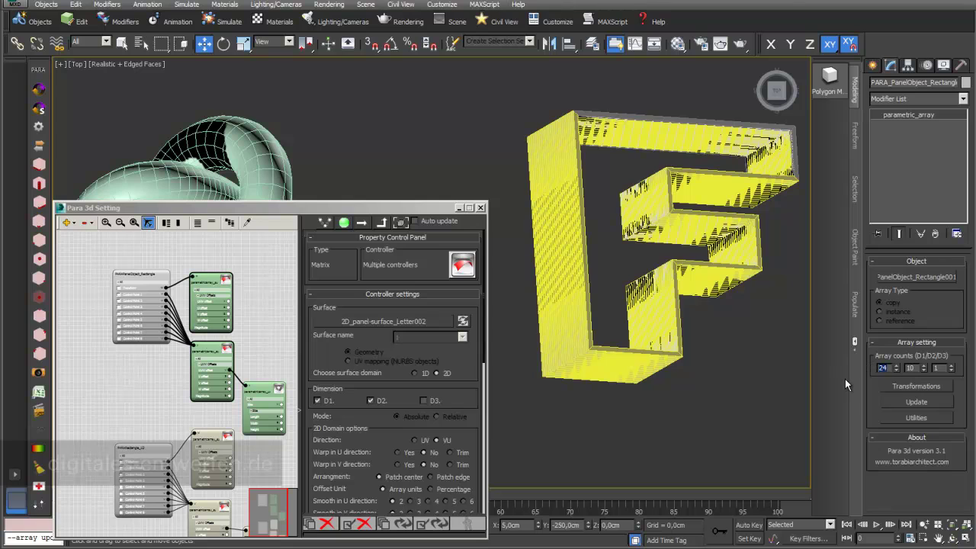
pyautogui.write('3')
pyautogui.press('Return')
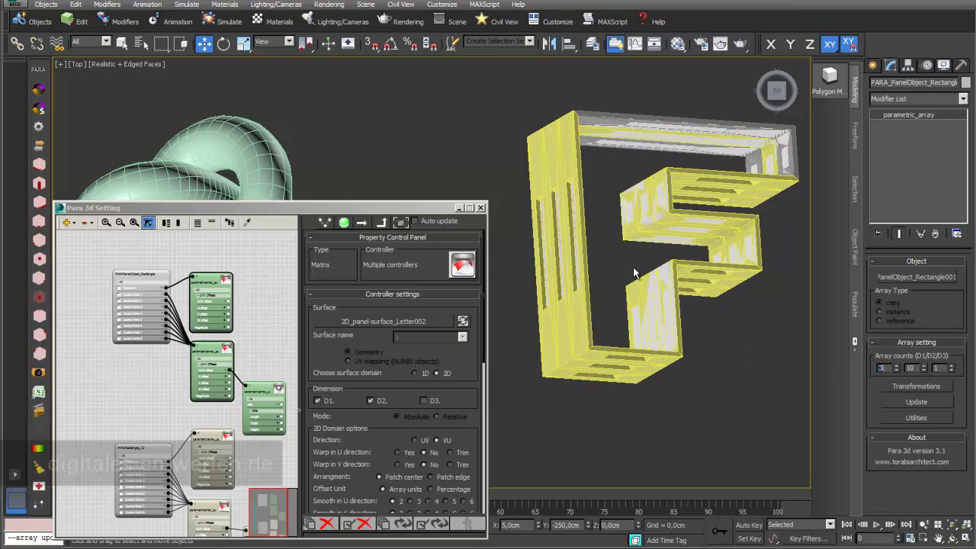
# Try to assign Panelsurface_003, the notched grey surface in the singularities group, to the yellow array's controllers and update the array.
pyautogui.keyDown('alt'); pyautogui.moveTo(715, 274); pyautogui.dragTo(618, 309, button='middle'); pyautogui.keyUp('alt')
pyautogui.scroll(-2, 729, 290)
pyautogui.moveTo(730, 311); pyautogui.dragTo(568, 308, button='middle')
pyautogui.keyDown('alt'); pyautogui.moveTo(681, 303); pyautogui.dragTo(648, 322, button='middle'); pyautogui.keyUp('alt')
pyautogui.moveTo(229, 207); pyautogui.dragTo(227, 184)
pyautogui.scroll(-2, 690, 325)
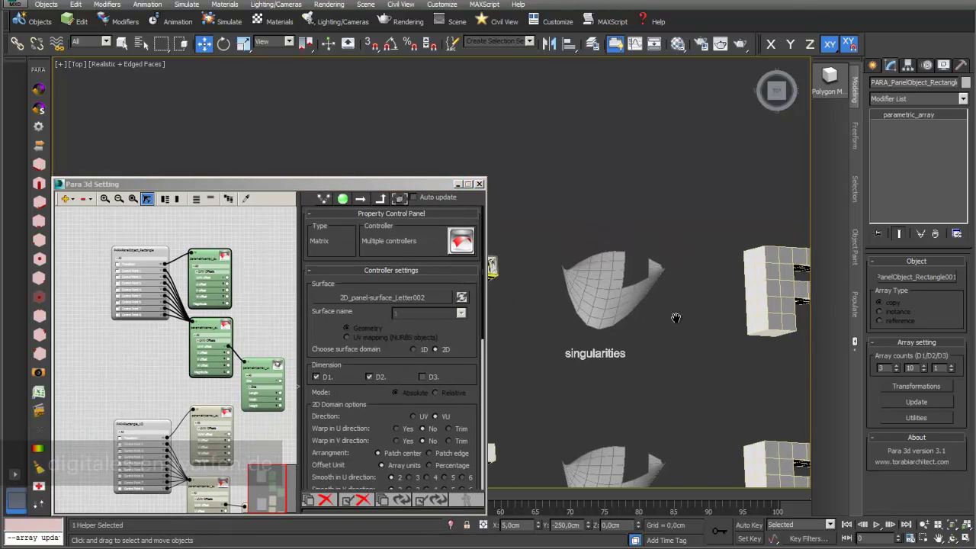
pyautogui.moveTo(675, 320); pyautogui.dragTo(628, 322, button='middle')
pyautogui.scroll(-1, 757, 314)
pyautogui.moveTo(757, 314); pyautogui.dragTo(701, 313, button='middle')
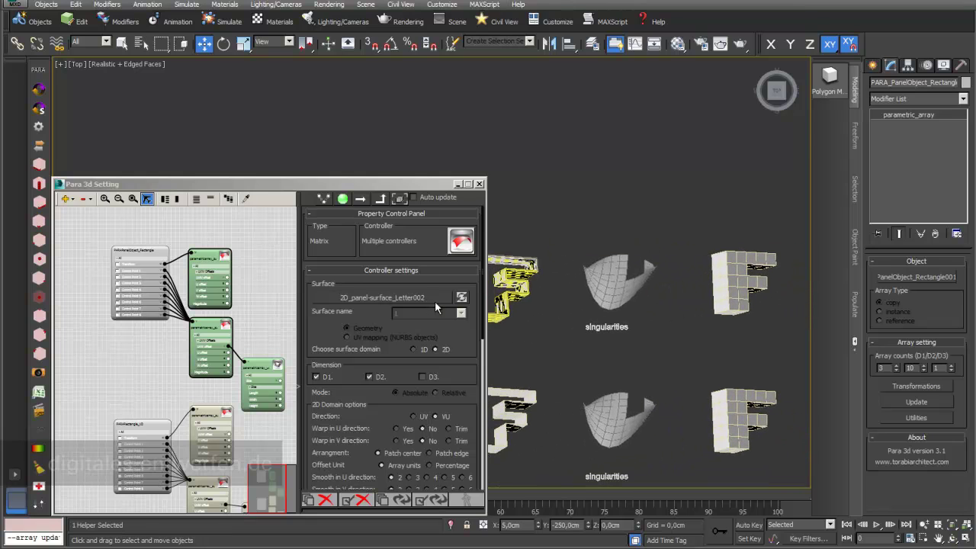
pyautogui.click(436, 304)
pyautogui.click(580, 400)
pyautogui.click(439, 501)
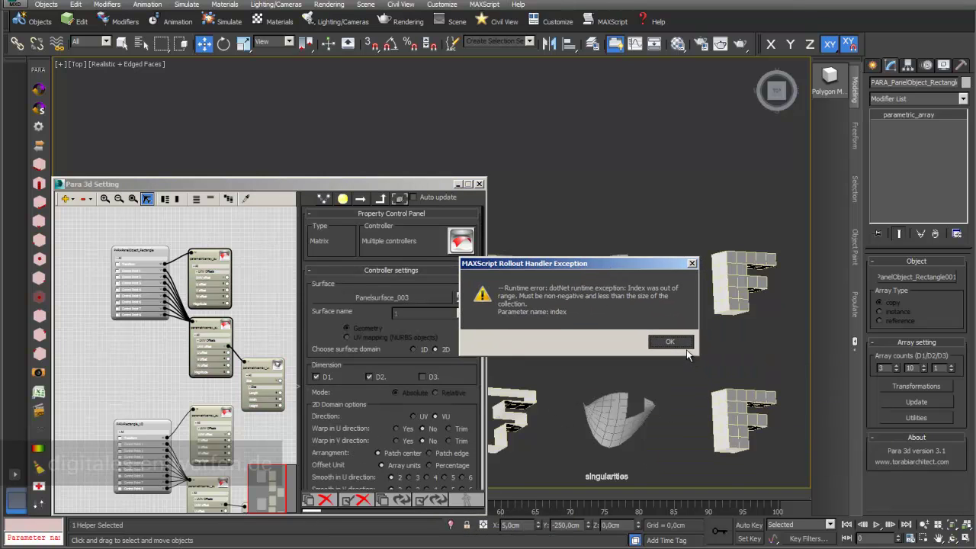
pyautogui.click(686, 342)
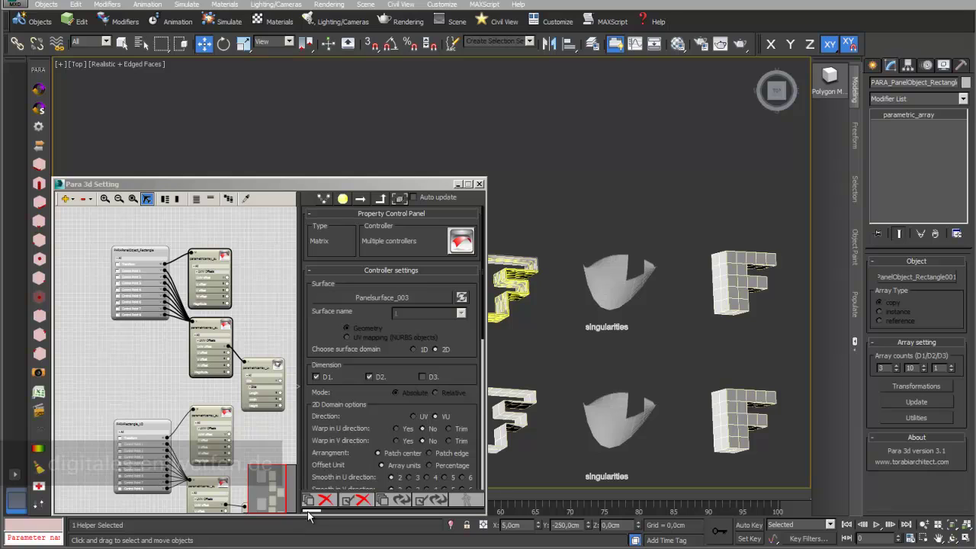
# Close the Para 3d settings, reopen them through one of the yellow array's panels, and select both surface controllers.
pyautogui.click(478, 184)
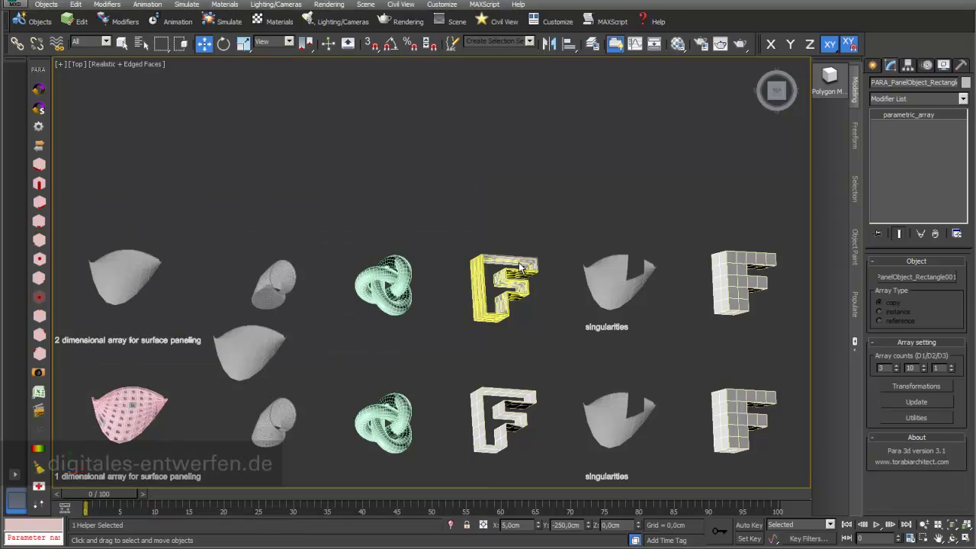
pyautogui.click(496, 318)
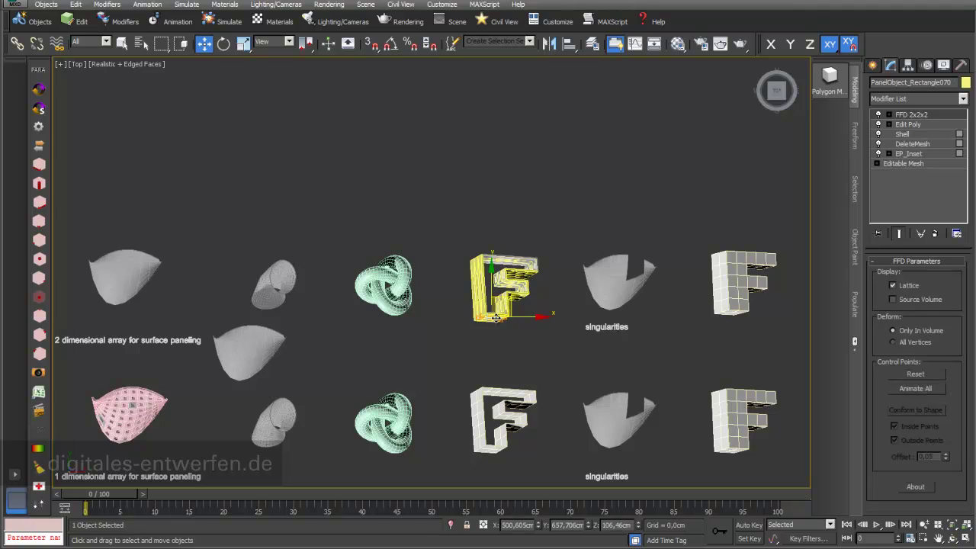
pyautogui.rightClick(495, 318)
pyautogui.click(564, 445)
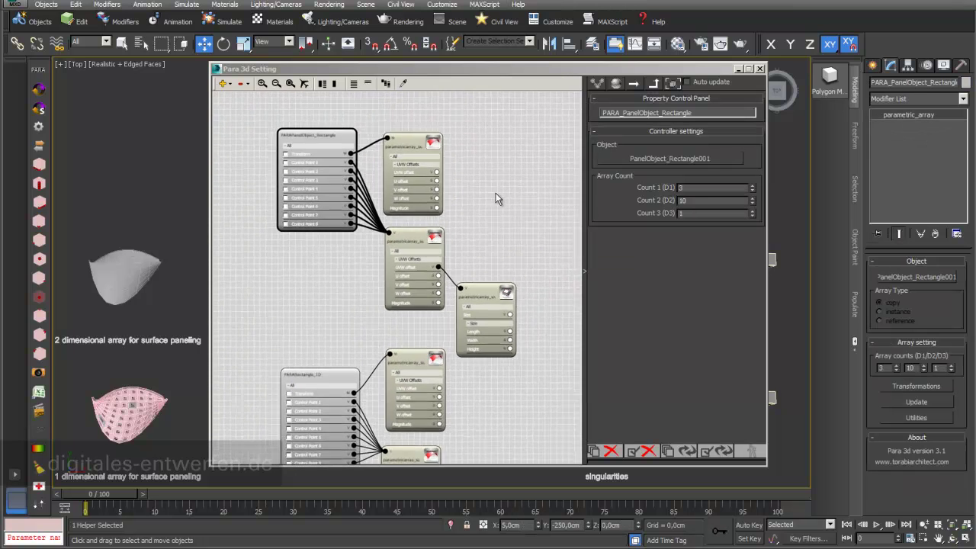
pyautogui.moveTo(555, 69); pyautogui.dragTo(415, 147)
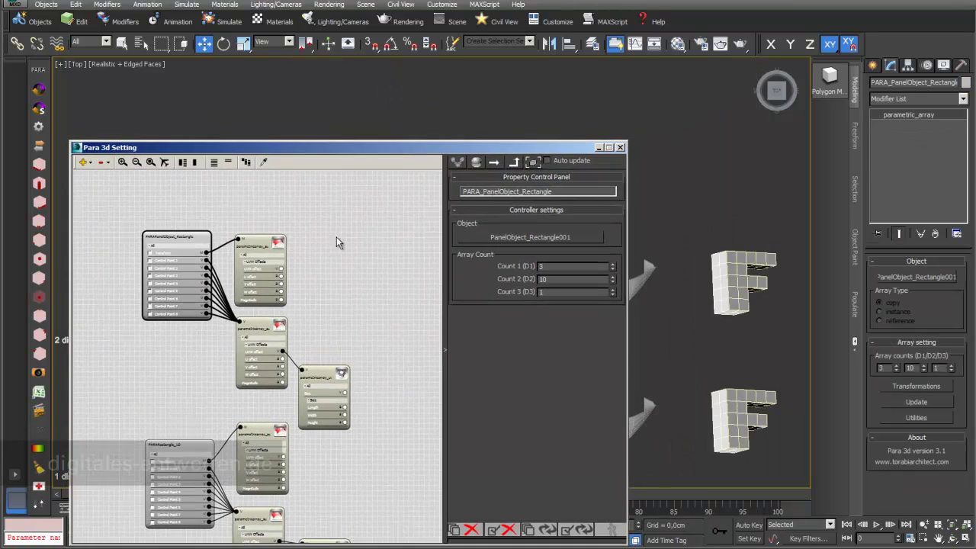
pyautogui.click(276, 252)
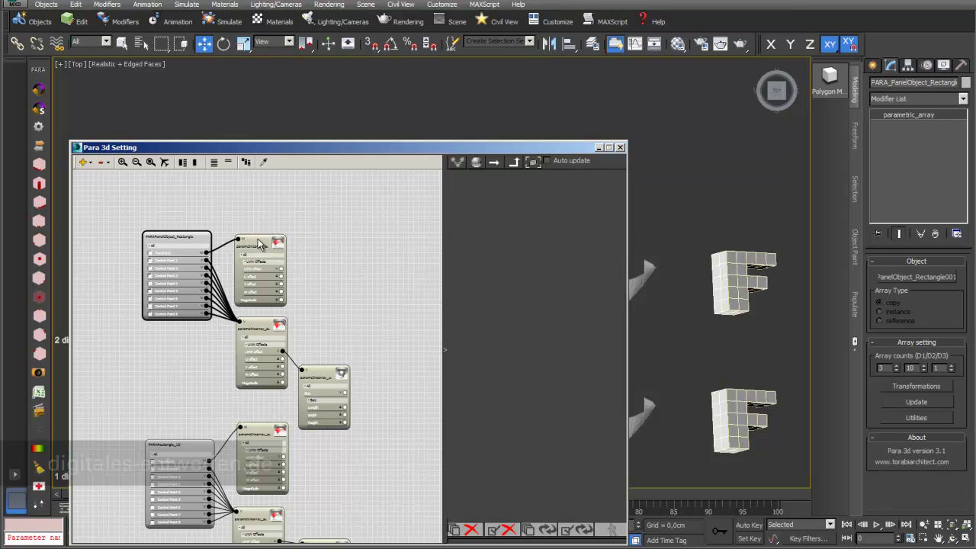
pyautogui.click(269, 334)
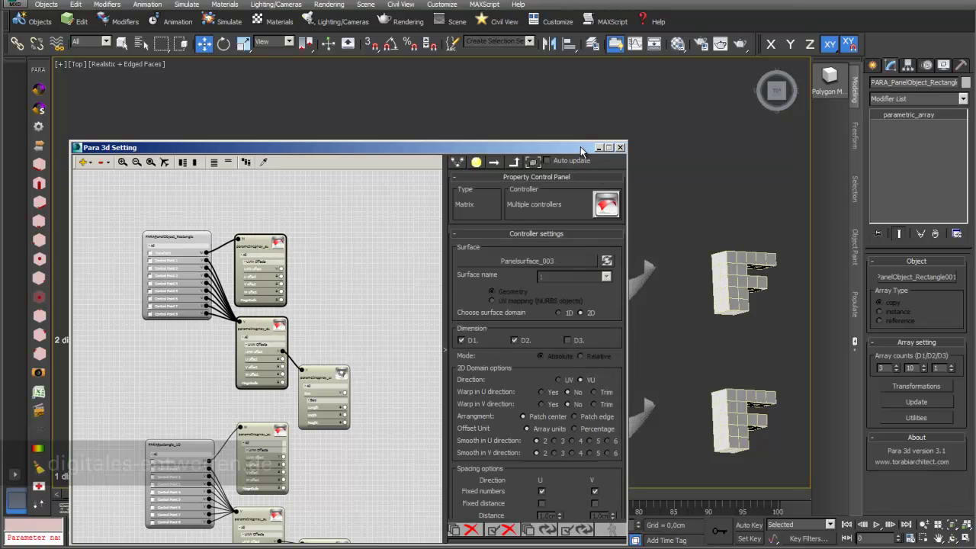
pyautogui.moveTo(581, 150); pyautogui.dragTo(521, 181)
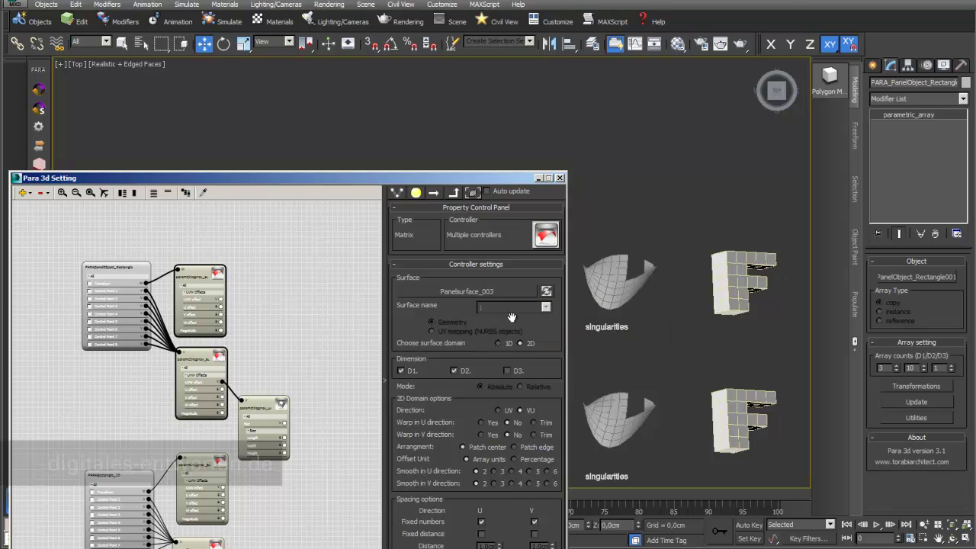
# Try to assign the gridded letter F, 1D_panel-surface_Letter, as the yellow array's surface with the 2D domain.
pyautogui.click(514, 293)
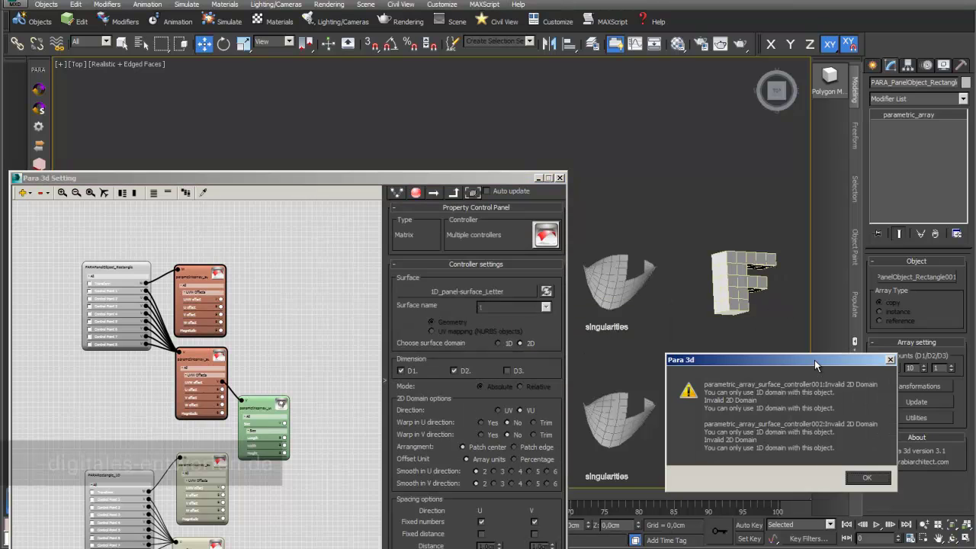
pyautogui.moveTo(815, 359); pyautogui.dragTo(599, 321)
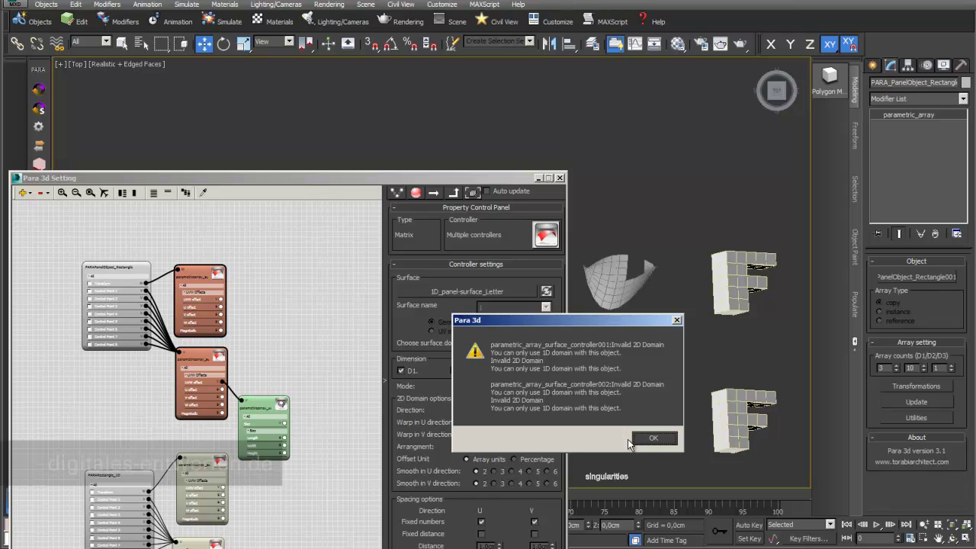
pyautogui.click(653, 440)
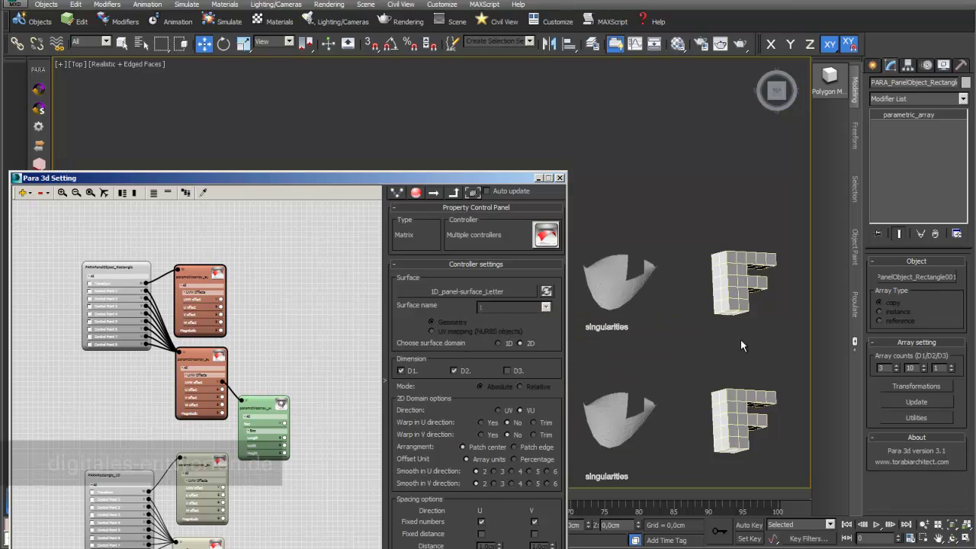
# Try to assign the cream pebble shape, 1D_panel-surface_pebble, as the yellow array's surface with the 2D domain.
pyautogui.click(510, 292)
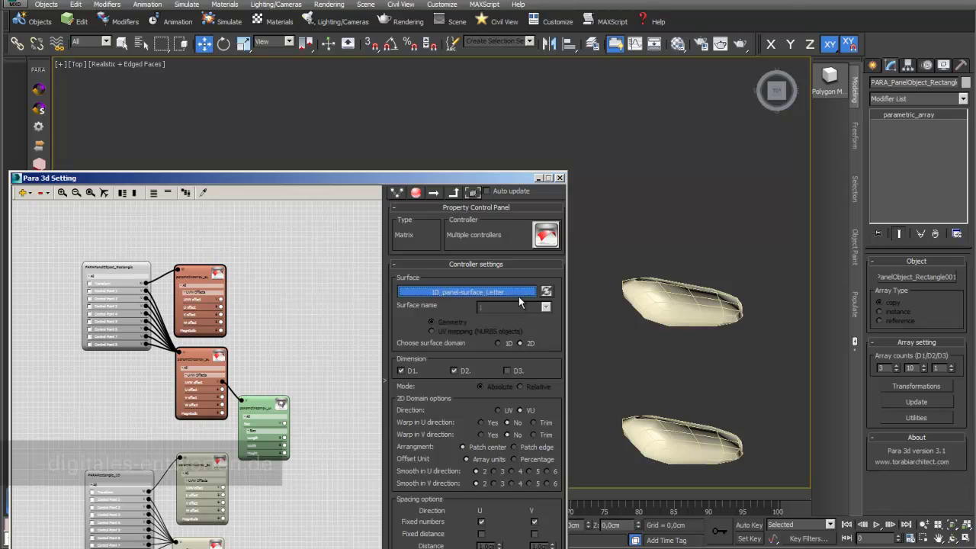
pyautogui.click(666, 310)
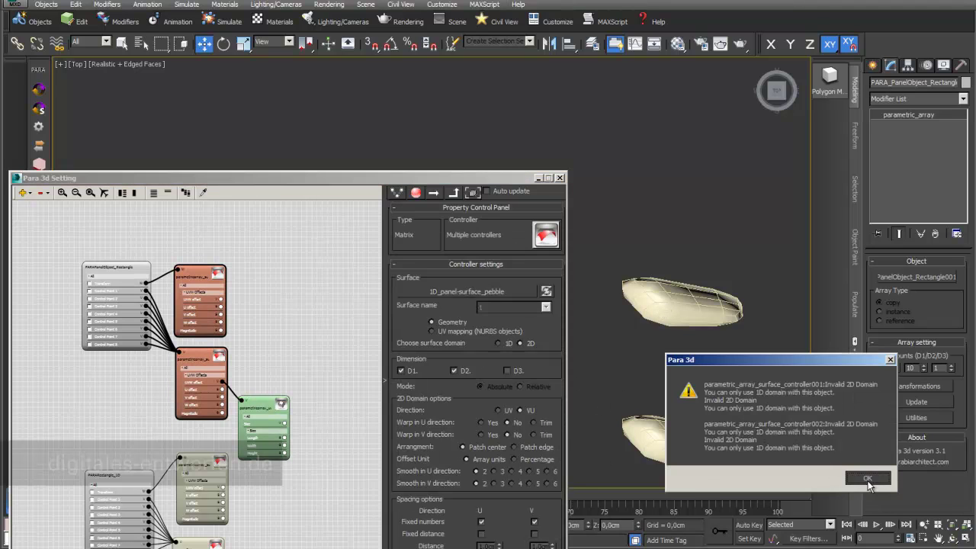
pyautogui.click(867, 479)
# Select the PARARectangle_1D helper node of the pink one-dimensional panel array in the Para 3d settings.
pyautogui.moveTo(500, 175); pyautogui.dragTo(577, 507)
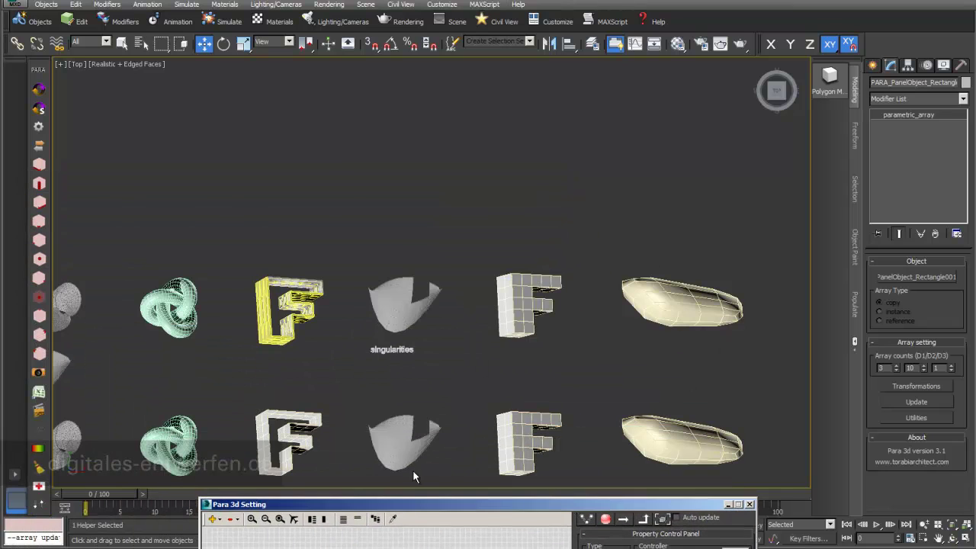
pyautogui.moveTo(494, 420); pyautogui.dragTo(644, 355, button='middle')
pyautogui.scroll(2, 616, 320)
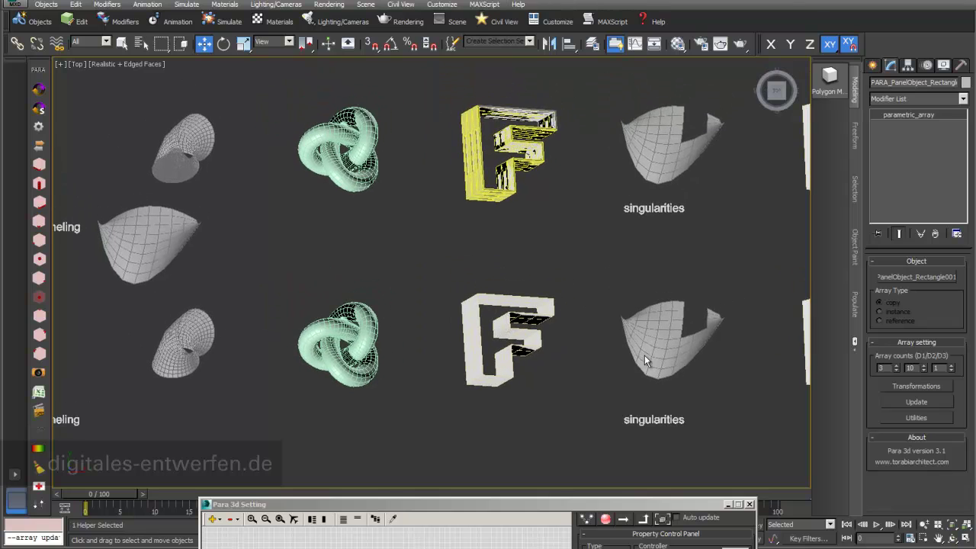
pyautogui.moveTo(503, 264); pyautogui.dragTo(430, 303, button='middle')
pyautogui.moveTo(623, 505); pyautogui.dragTo(552, 530)
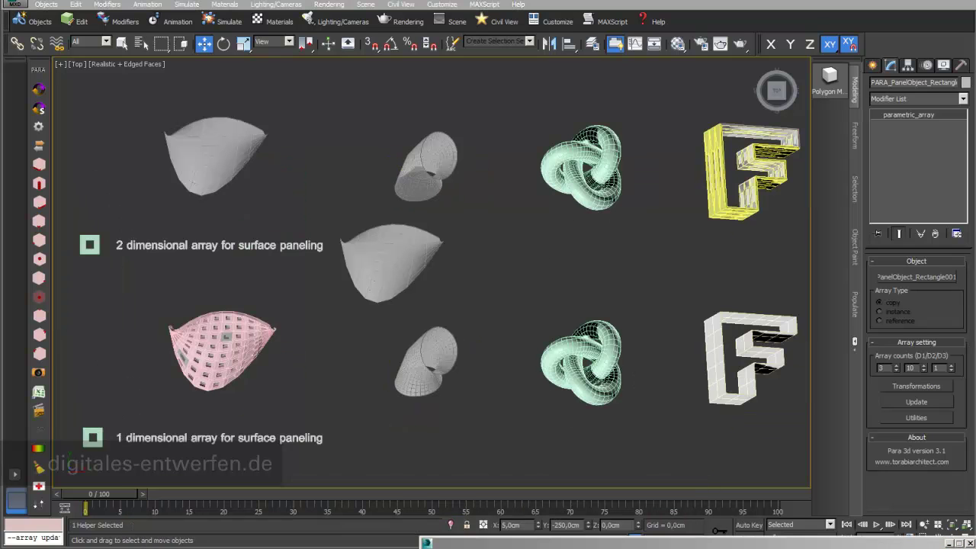
pyautogui.doubleClick(700, 544)
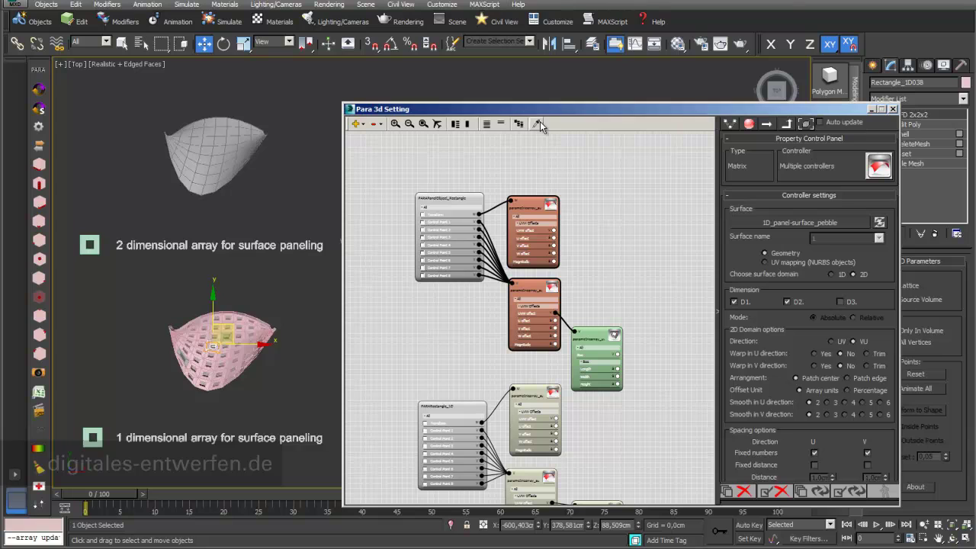
pyautogui.click(451, 406)
pyautogui.moveTo(617, 438); pyautogui.dragTo(616, 337, button='middle')
pyautogui.click(438, 128)
# Select both surface controllers connected to the pink array's PARARectangle_1D node.
pyautogui.click(522, 277)
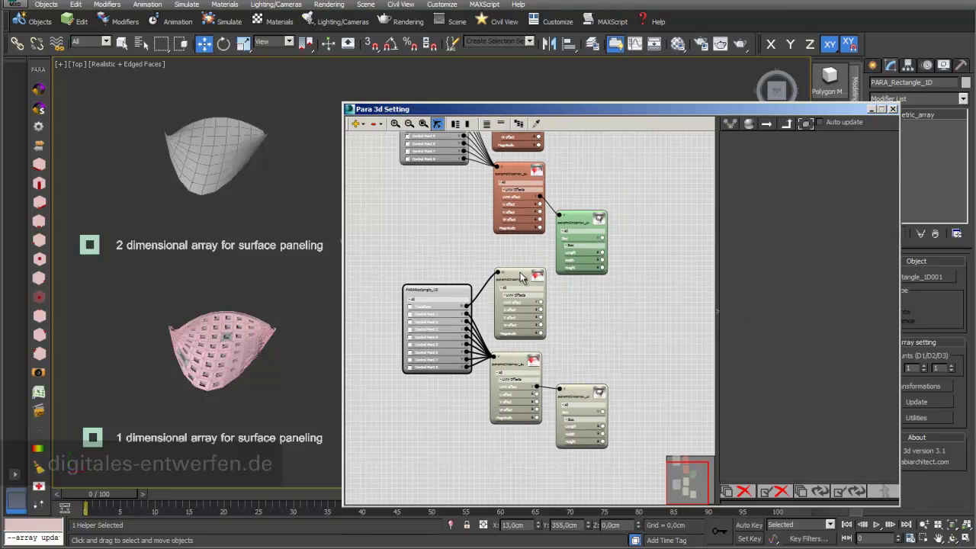
pyautogui.keyDown('ctrl'); pyautogui.click(518, 366); pyautogui.keyUp('ctrl')
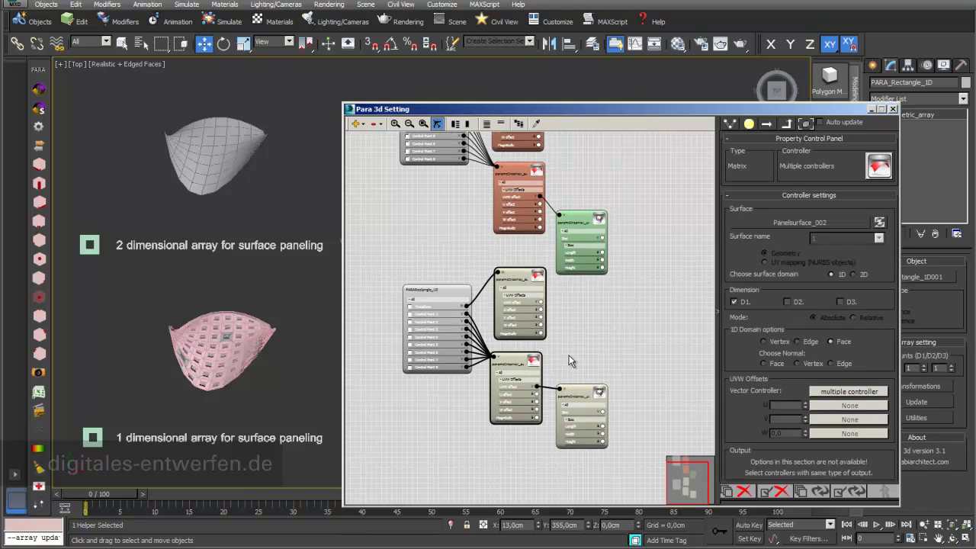
pyautogui.moveTo(672, 112); pyautogui.dragTo(643, 99)
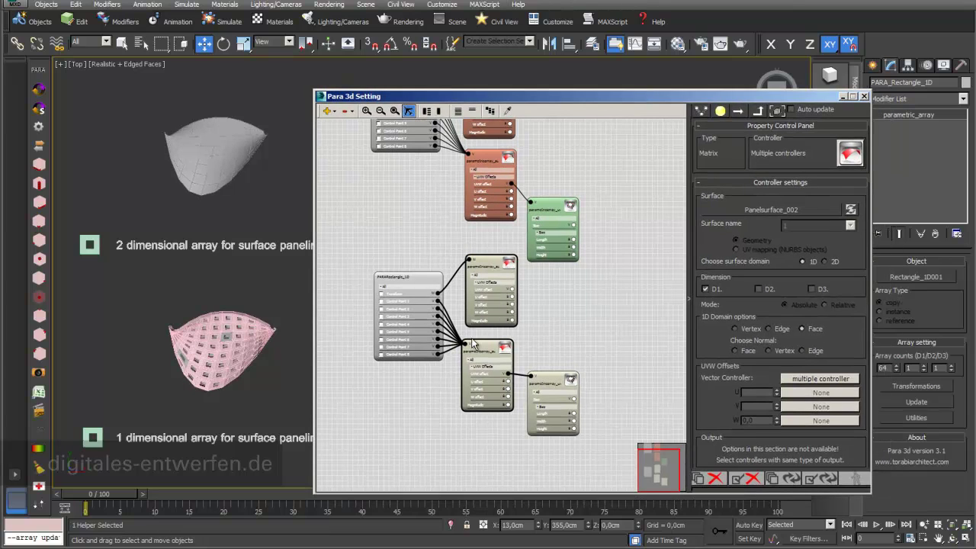
# Assign the lower green torus knot, 1D_panel-surface_Torus001, as the surface of both selected controllers and update the pink array.
pyautogui.moveTo(629, 95); pyautogui.dragTo(221, 112)
pyautogui.scroll(3, 537, 257)
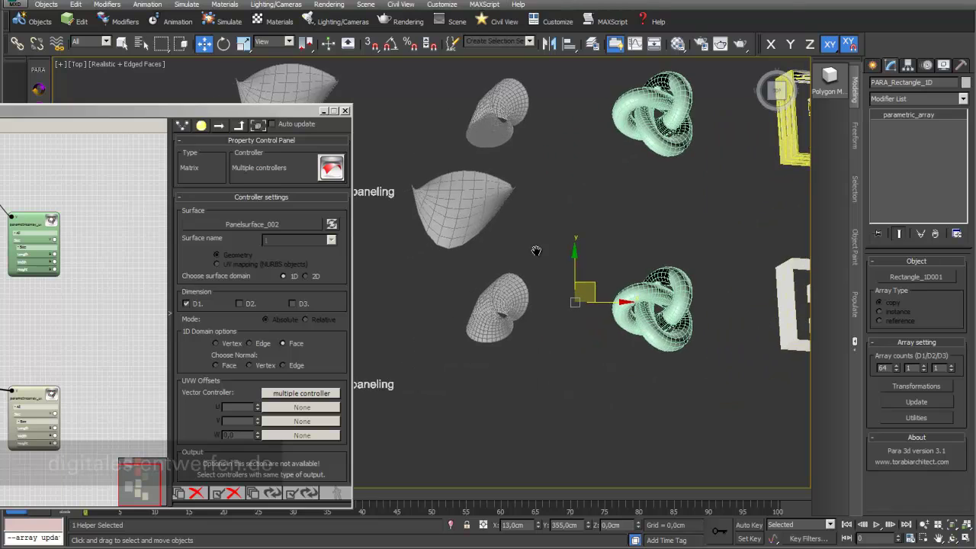
pyautogui.click(302, 224)
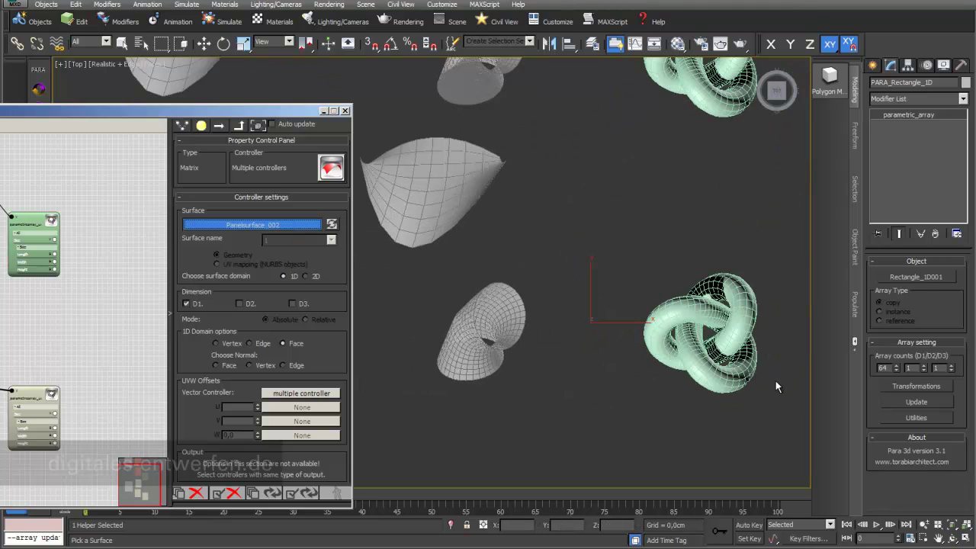
pyautogui.click(703, 365)
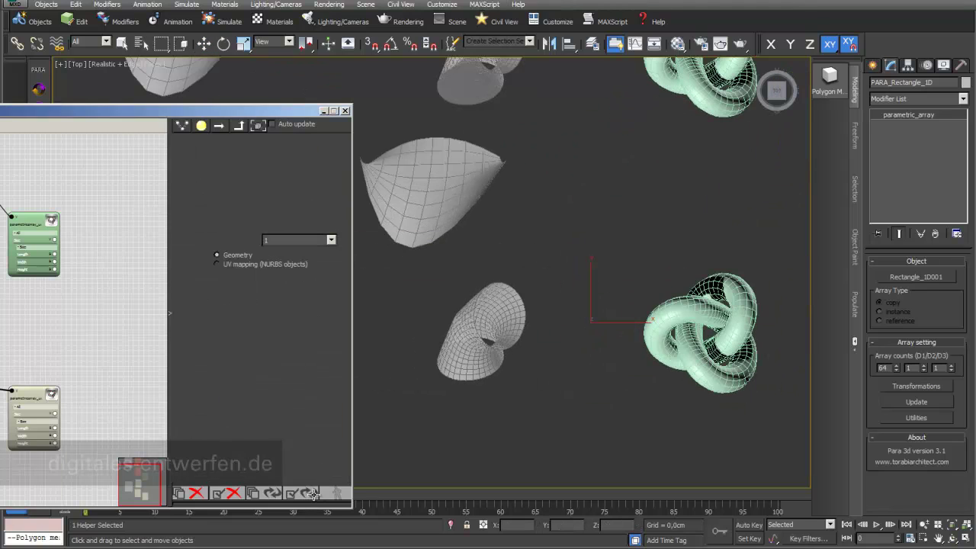
pyautogui.click(305, 497)
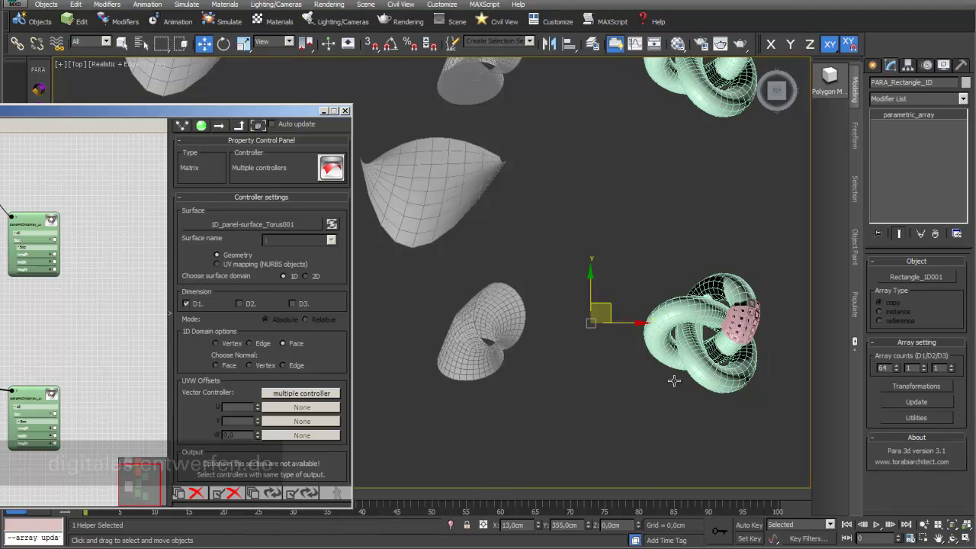
pyautogui.scroll(6, 749, 314)
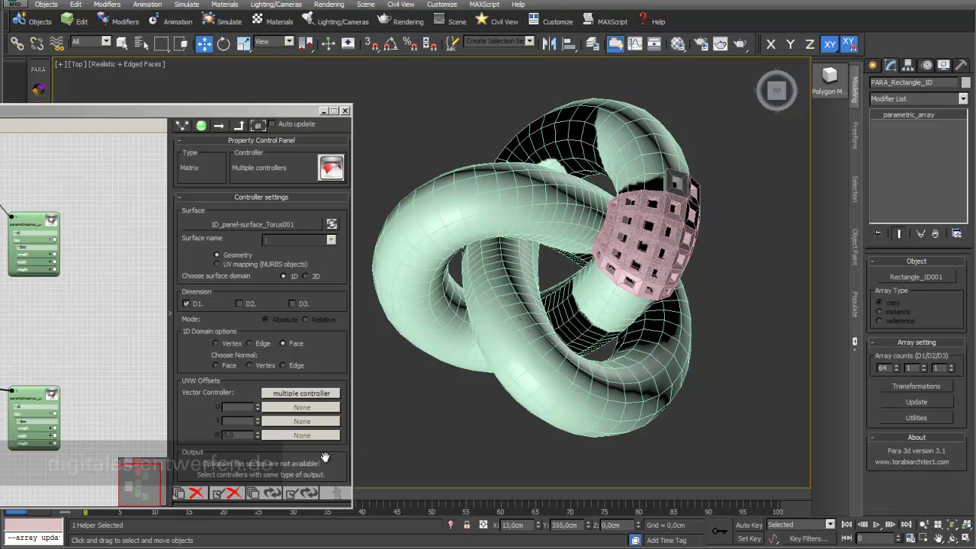
# Try to set the pink array's count to the torus knot's number of polygons from the lower surface controller.
pyautogui.moveTo(205, 422); pyautogui.dragTo(236, 197)
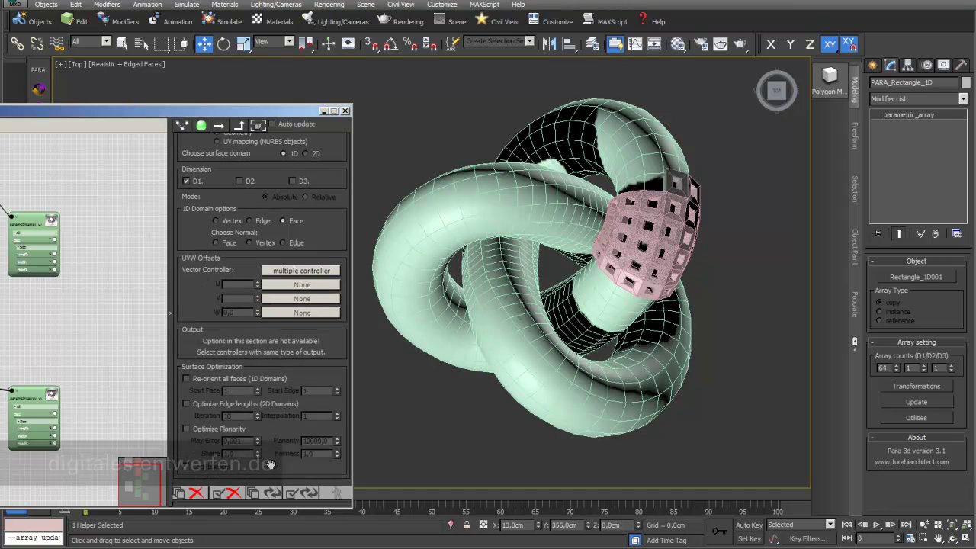
pyautogui.moveTo(161, 105); pyautogui.dragTo(405, 105)
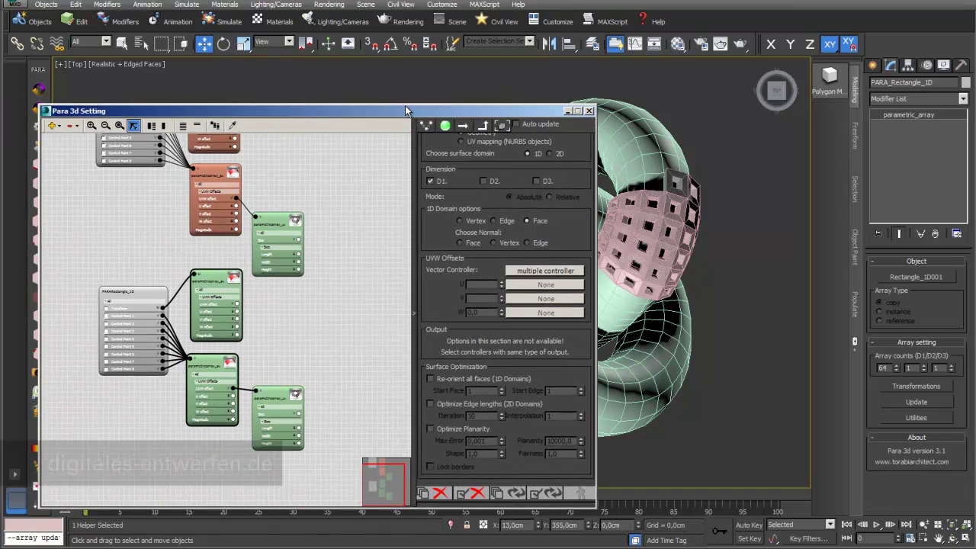
pyautogui.click(300, 352)
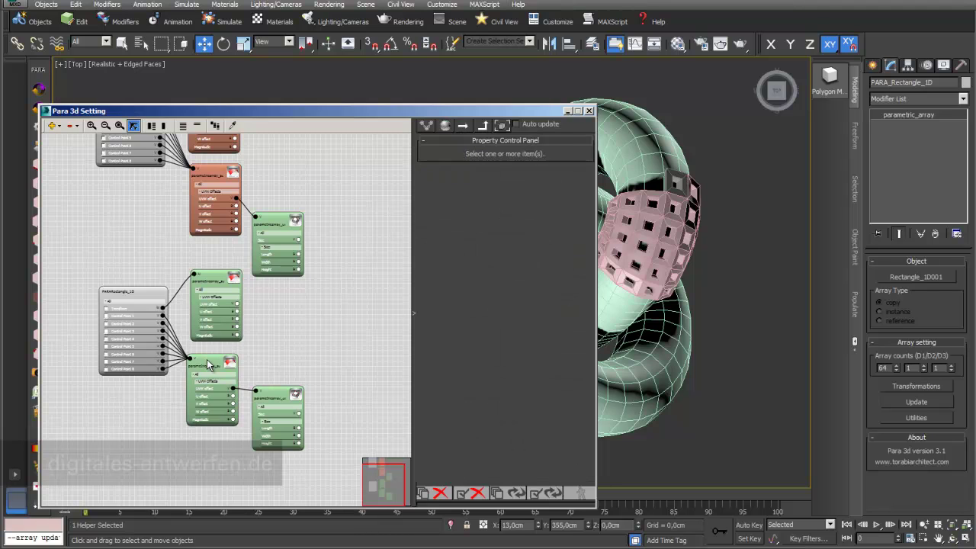
pyautogui.click(210, 365)
pyautogui.moveTo(439, 462); pyautogui.dragTo(451, 210)
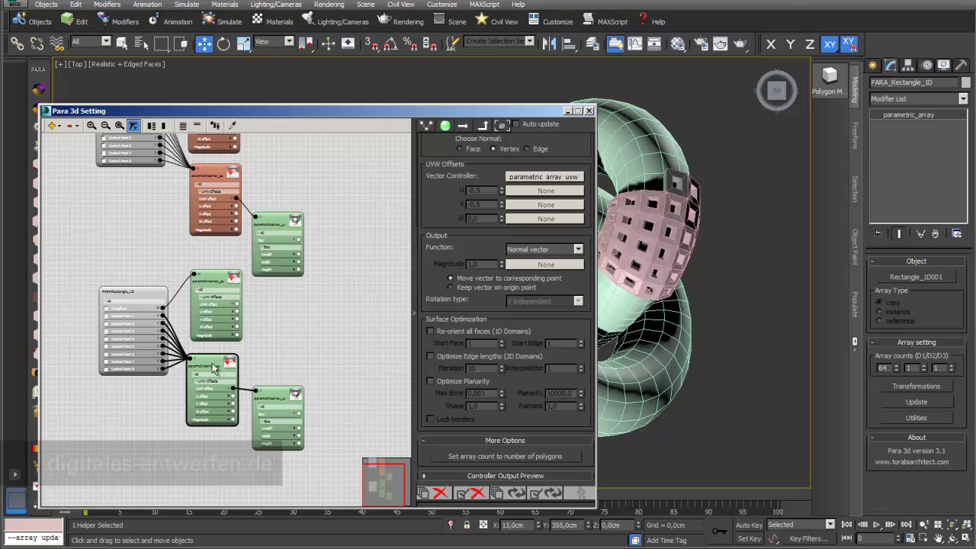
pyautogui.click(535, 457)
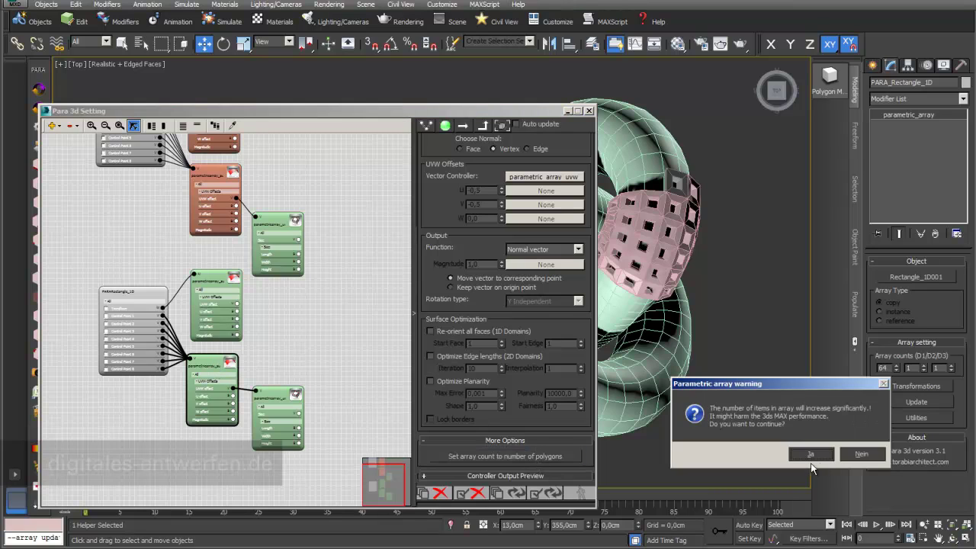
pyautogui.moveTo(841, 404); pyautogui.dragTo(717, 355)
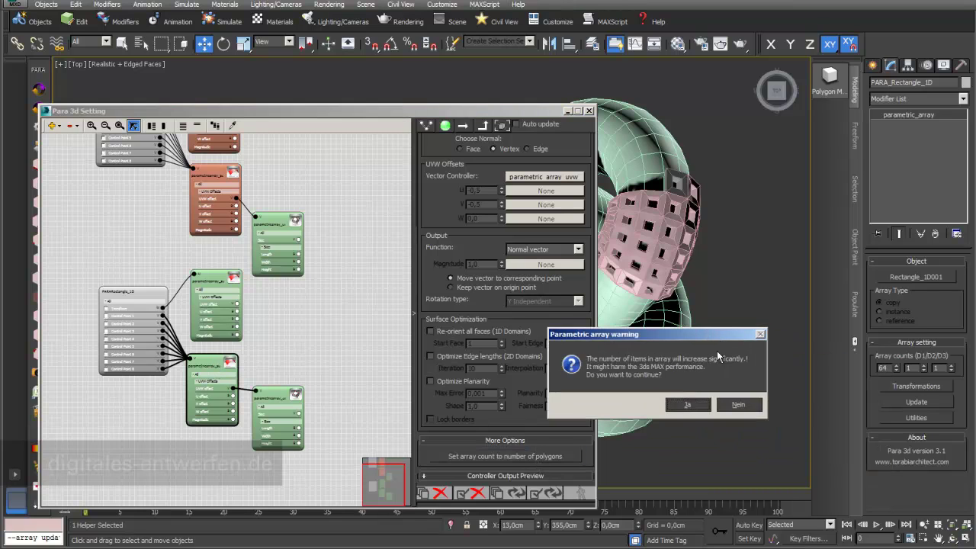
pyautogui.click(735, 404)
# Reduce the torus knot 1D_panel-surface_Torus001 to 39 segments and 6 sides at its base Torus Knot level.
pyautogui.click(647, 167)
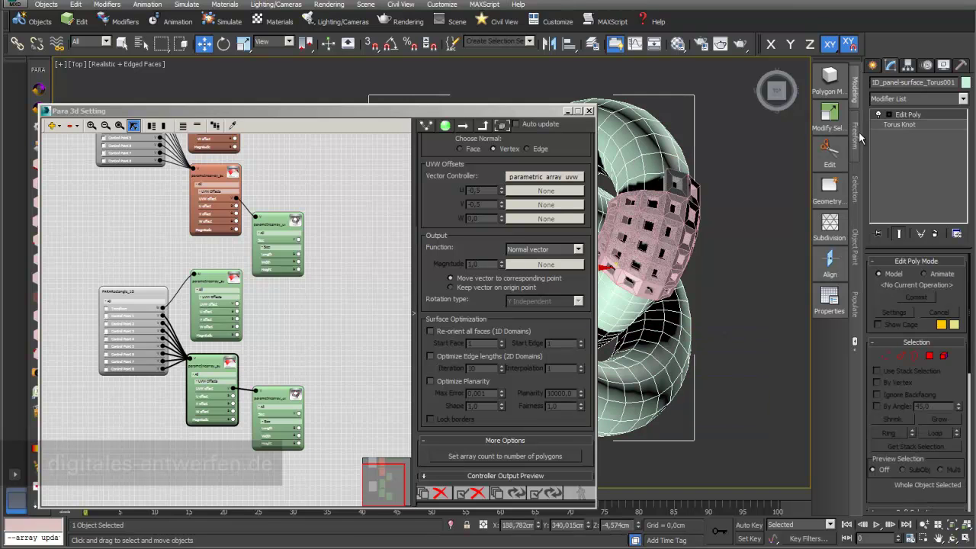
pyautogui.moveTo(511, 113); pyautogui.dragTo(478, 95)
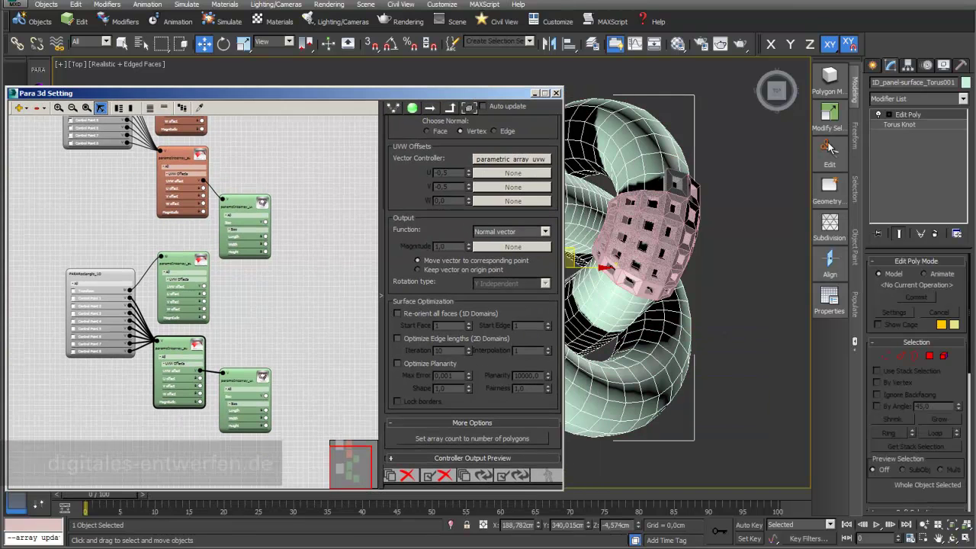
pyautogui.click(902, 124)
pyautogui.moveTo(958, 320); pyautogui.dragTo(961, 368)
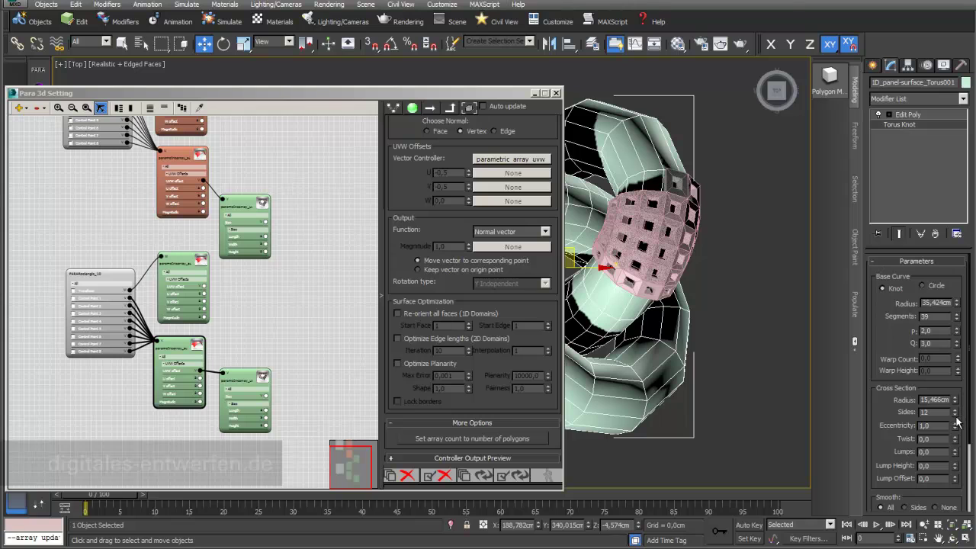
pyautogui.moveTo(956, 418); pyautogui.dragTo(957, 416)
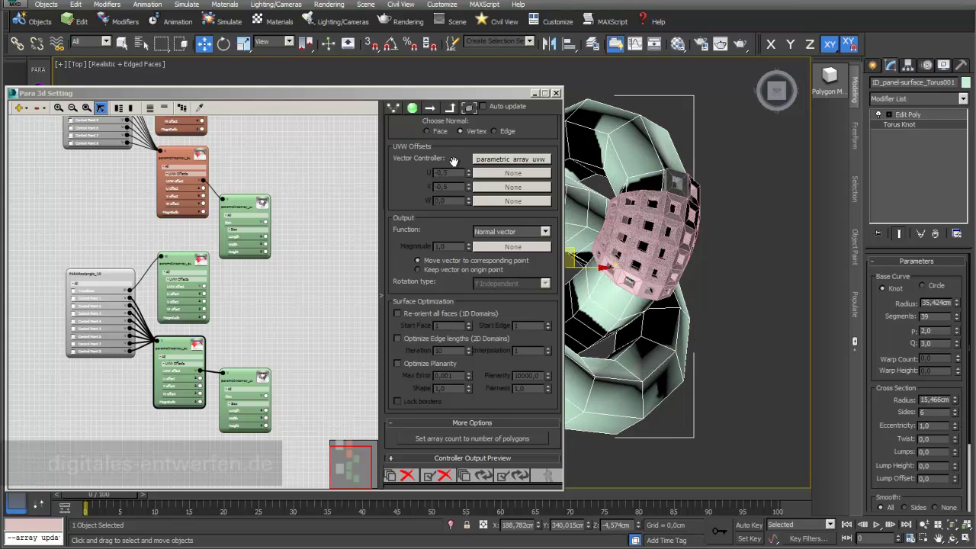
pyautogui.moveTo(469, 96); pyautogui.dragTo(365, 80)
pyautogui.click(921, 115)
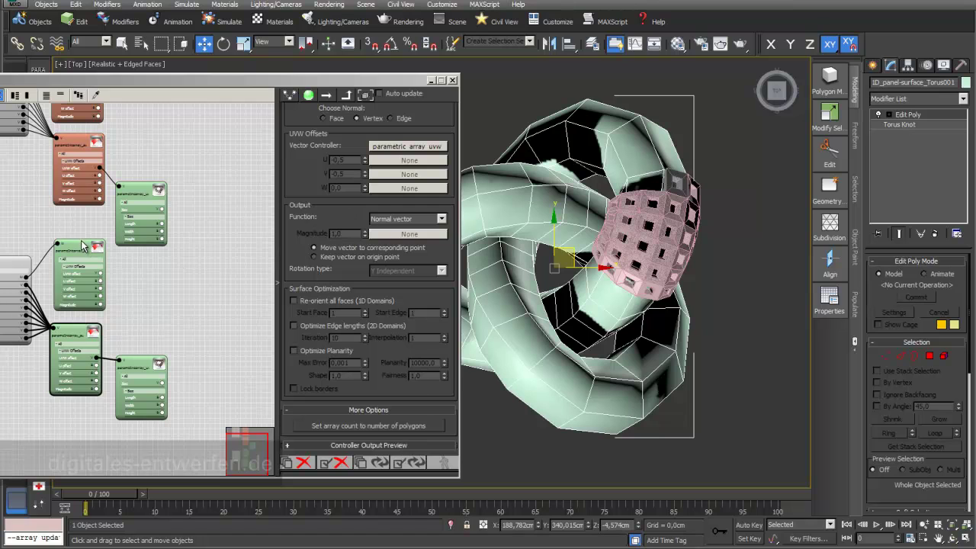
# Reassign the simplified torus knot as the surface of both pink array controllers and update the array.
pyautogui.keyDown('ctrl'); pyautogui.click(86, 246); pyautogui.keyUp('ctrl')
pyautogui.moveTo(364, 179); pyautogui.dragTo(365, 331)
pyautogui.click(383, 223)
pyautogui.click(509, 203)
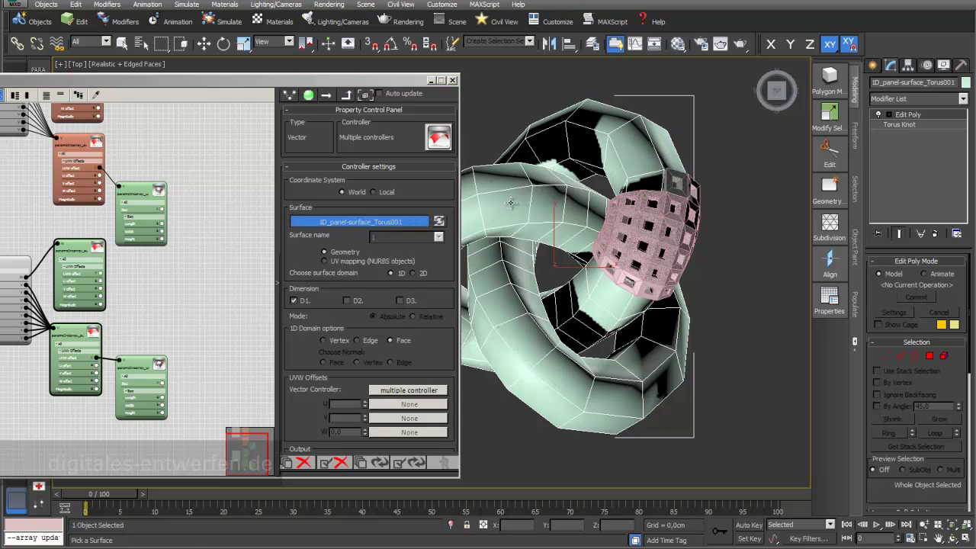
pyautogui.click(413, 465)
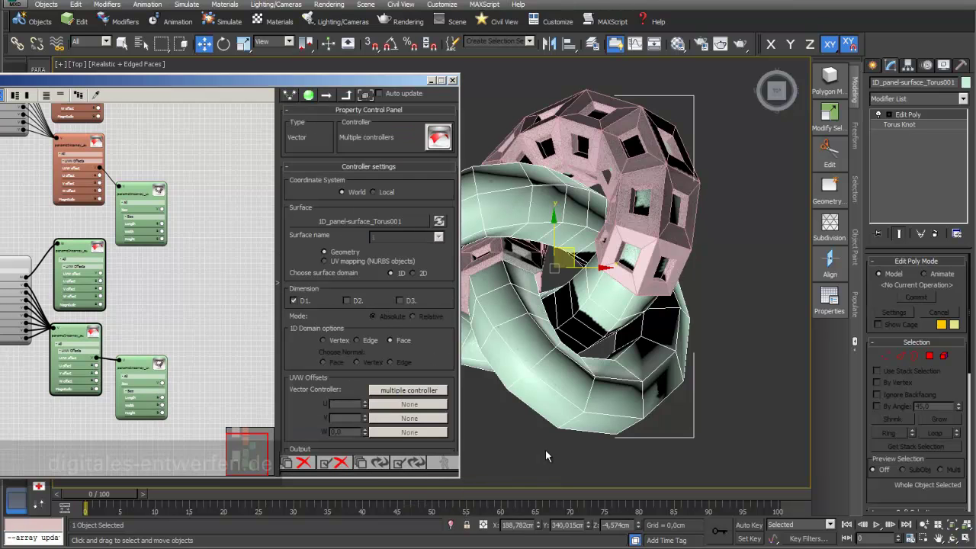
# Set the array count to the number of polygons of the torus knot from the lower surface controller.
pyautogui.click(147, 312)
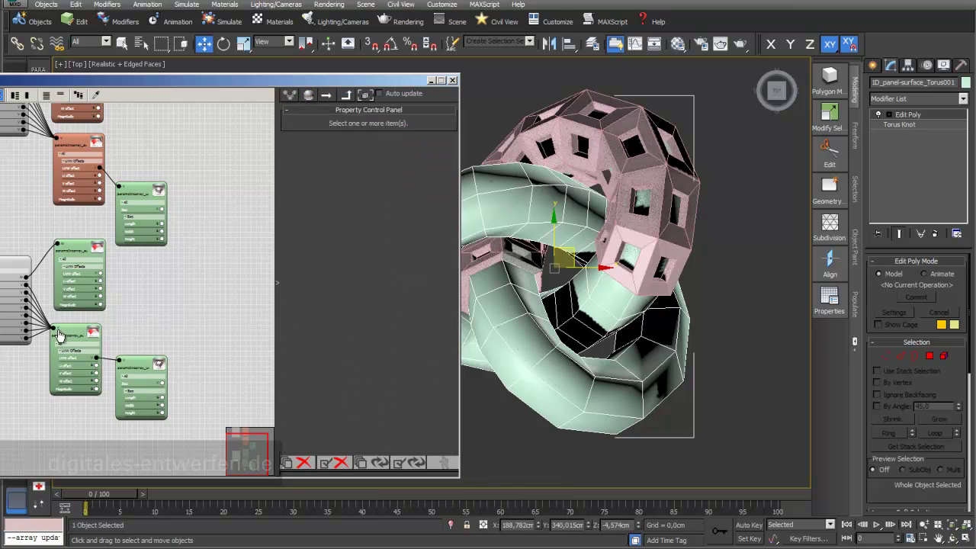
pyautogui.click(90, 338)
pyautogui.scroll(-10, 332, 173)
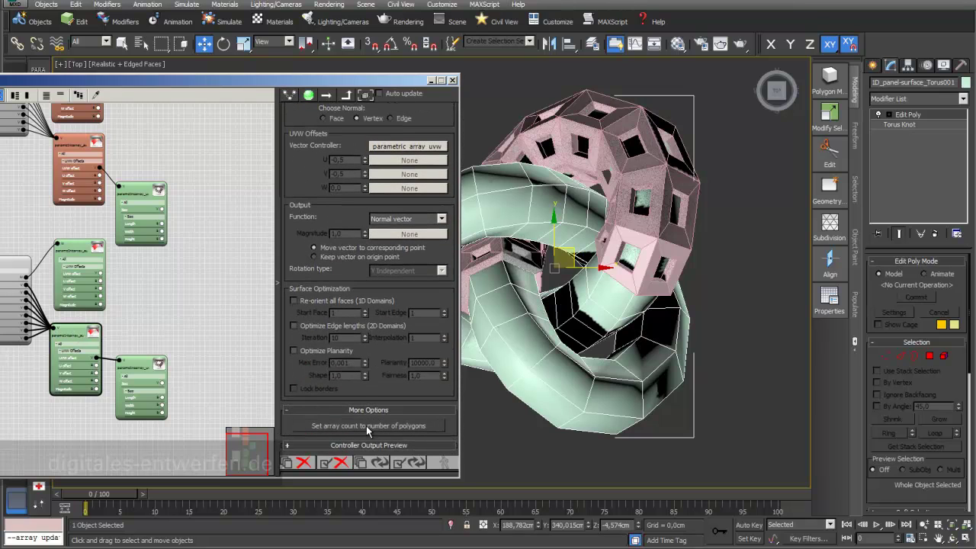
pyautogui.click(366, 426)
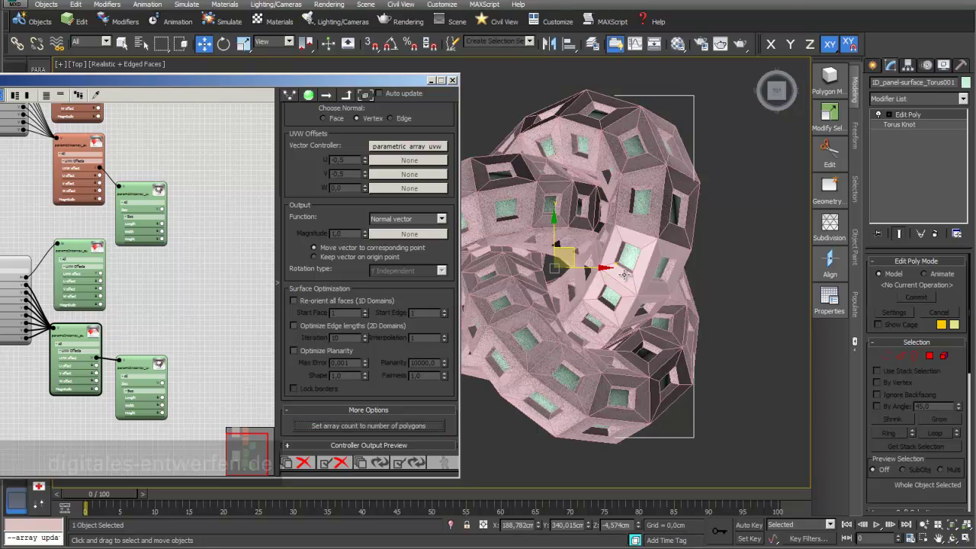
# Assign the lower notched grey surface with singularities, Panelsurface_004, as the surface of both pink array controllers and update.
pyautogui.moveTo(739, 308); pyautogui.dragTo(481, 323, button='middle')
pyautogui.scroll(5, 697, 310)
pyautogui.moveTo(661, 308); pyautogui.dragTo(611, 341, button='middle')
pyautogui.scroll(-3, 611, 341)
pyautogui.moveTo(707, 347); pyautogui.dragTo(500, 337, button='middle')
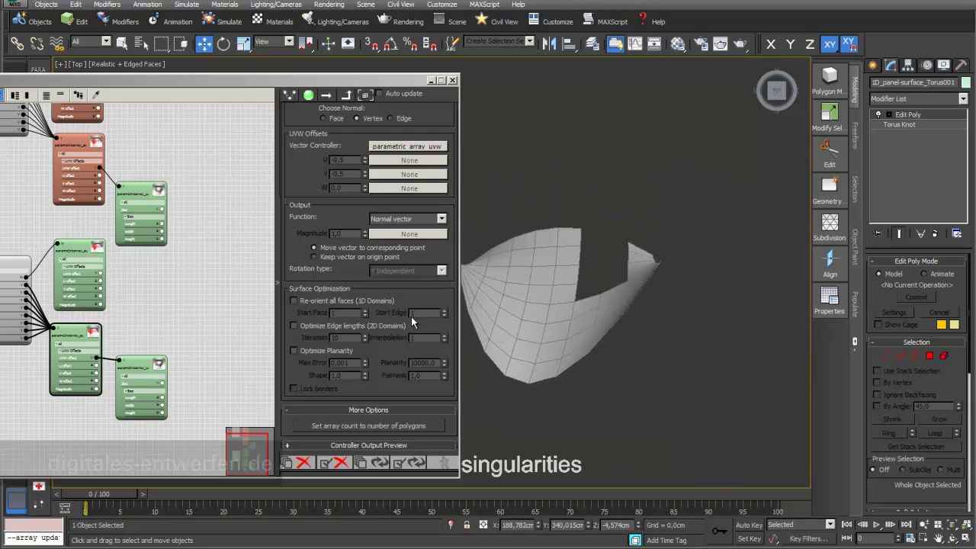
pyautogui.scroll(6, 286, 382)
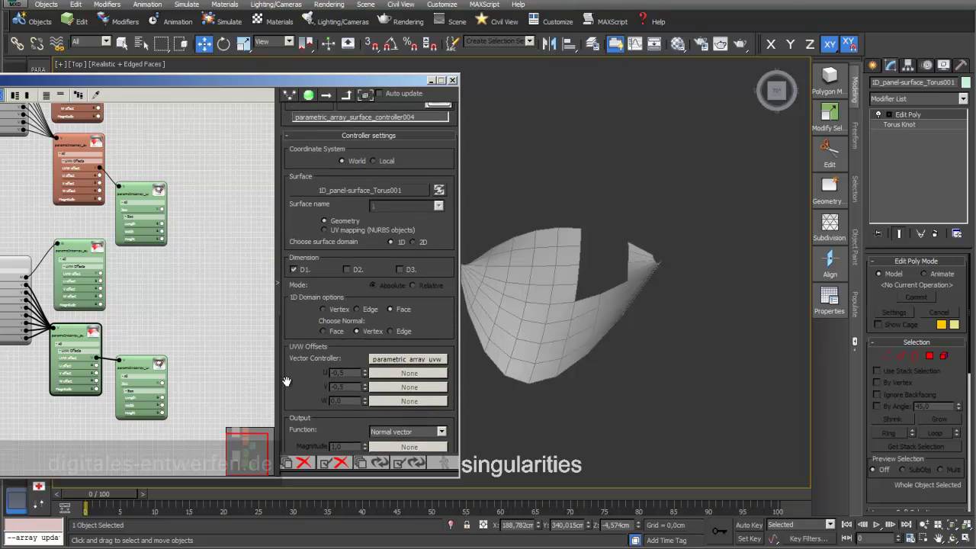
pyautogui.click(76, 248)
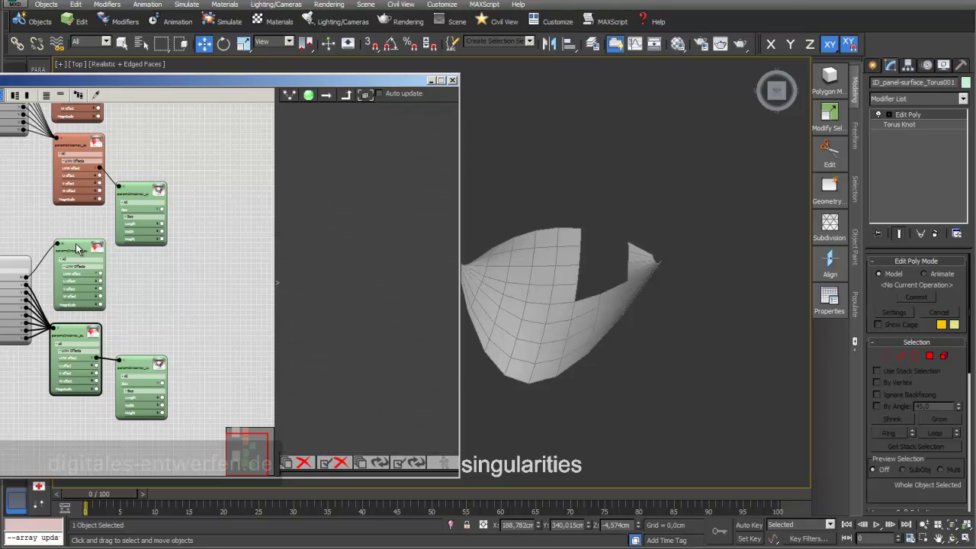
pyautogui.click(313, 188)
pyautogui.click(499, 289)
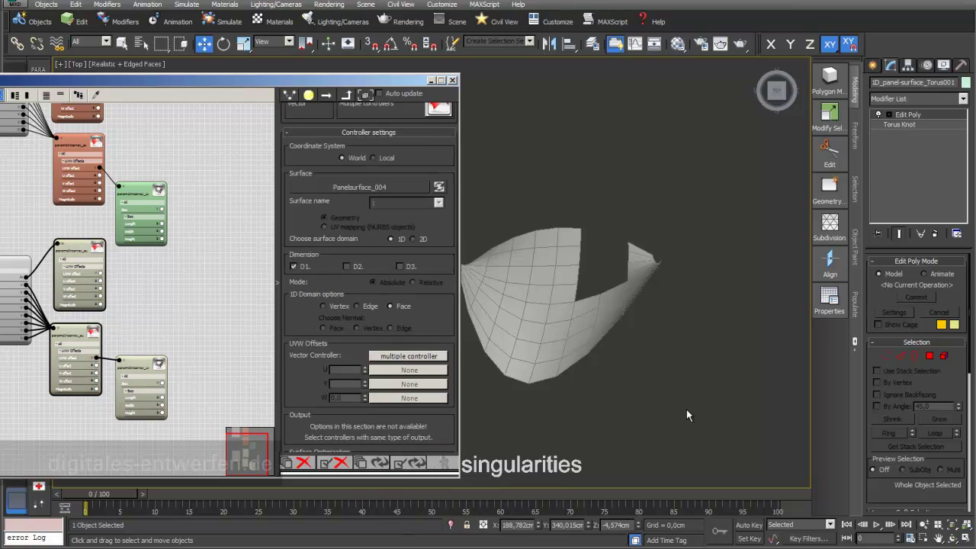
pyautogui.moveTo(301, 399); pyautogui.dragTo(305, 247)
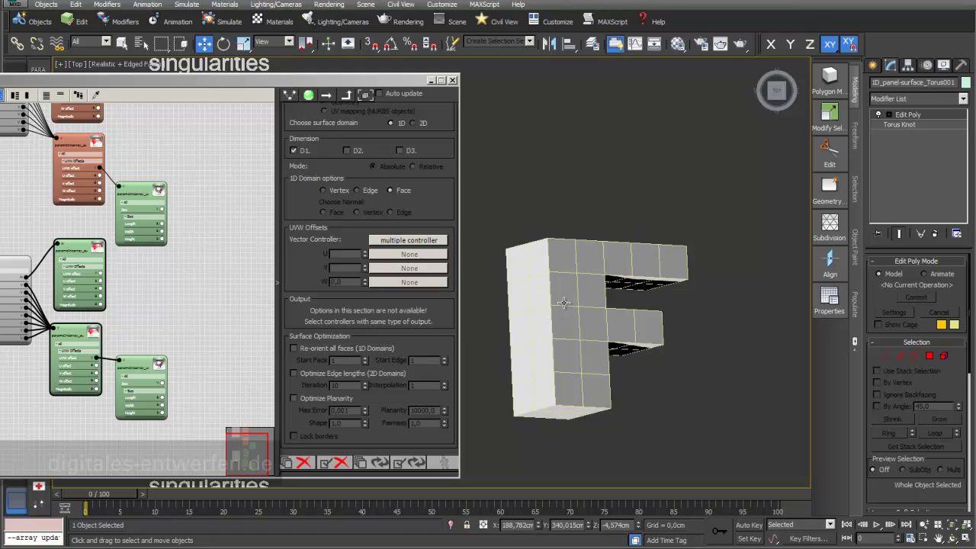
# Assign the lower gridded letter F, 1D_panel-surface_Letter001, as the surface of both pink array controllers.
pyautogui.click(558, 313)
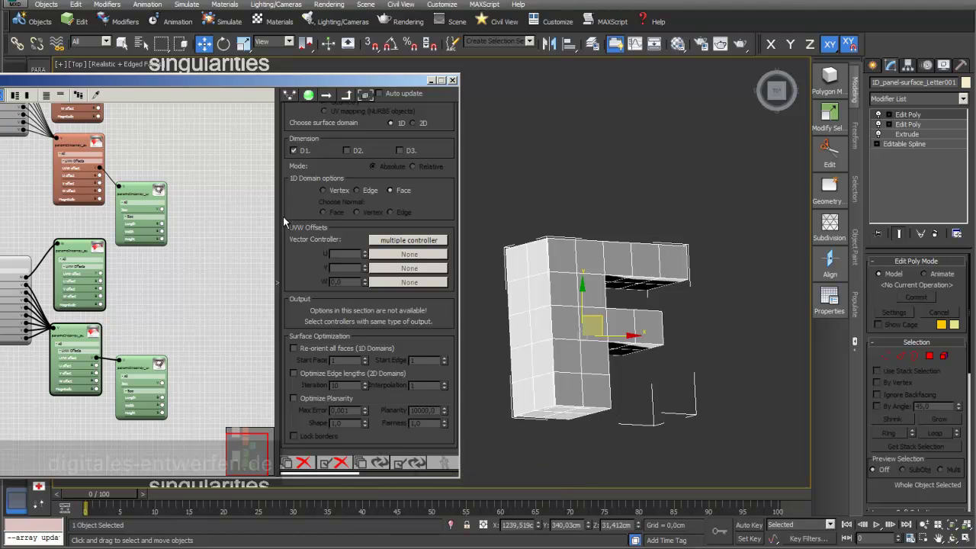
pyautogui.scroll(4, 299, 197)
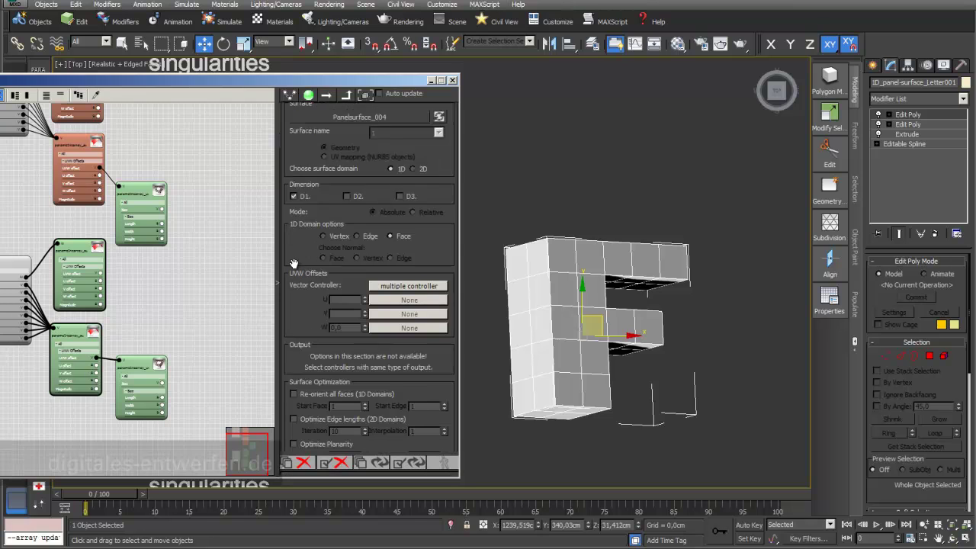
pyautogui.click(360, 216)
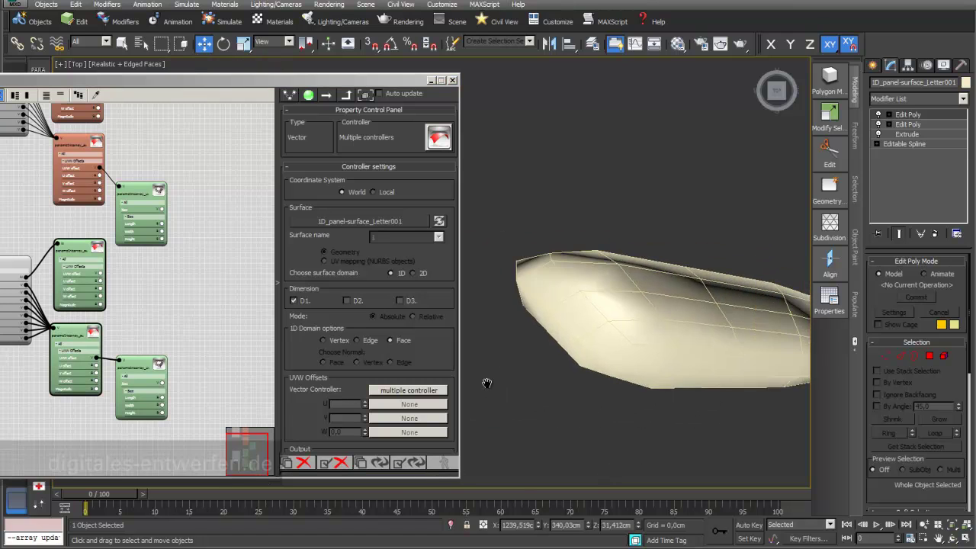
# Assign the lower pebble shape, 1D_panel-surface_pebble001, as both controllers' surface, update the pink array and move the Para 3d settings aside.
pyautogui.click(410, 221)
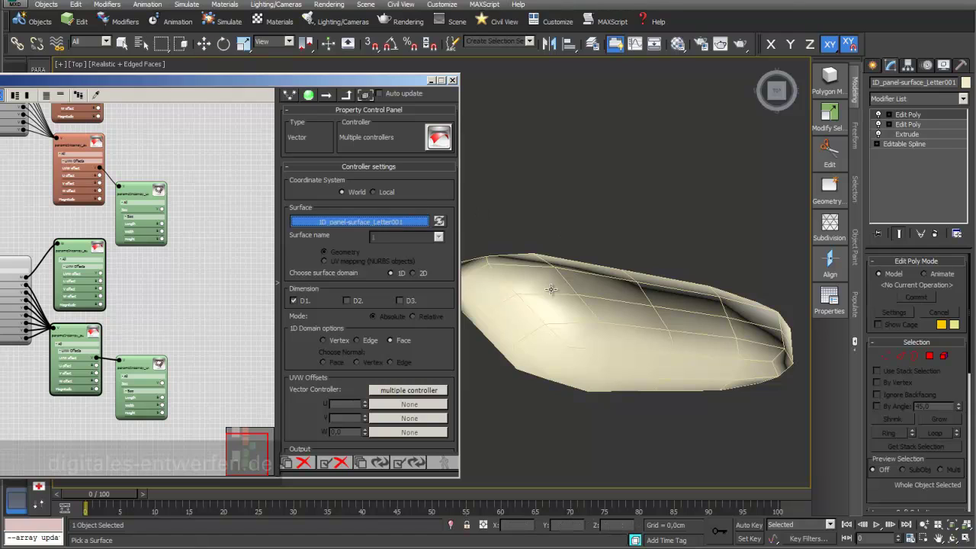
pyautogui.click(540, 347)
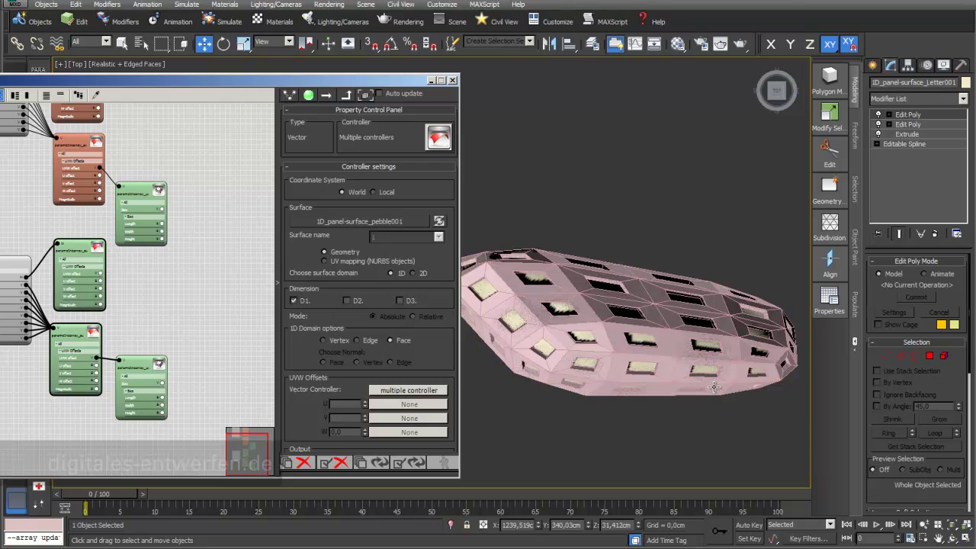
pyautogui.click(344, 94)
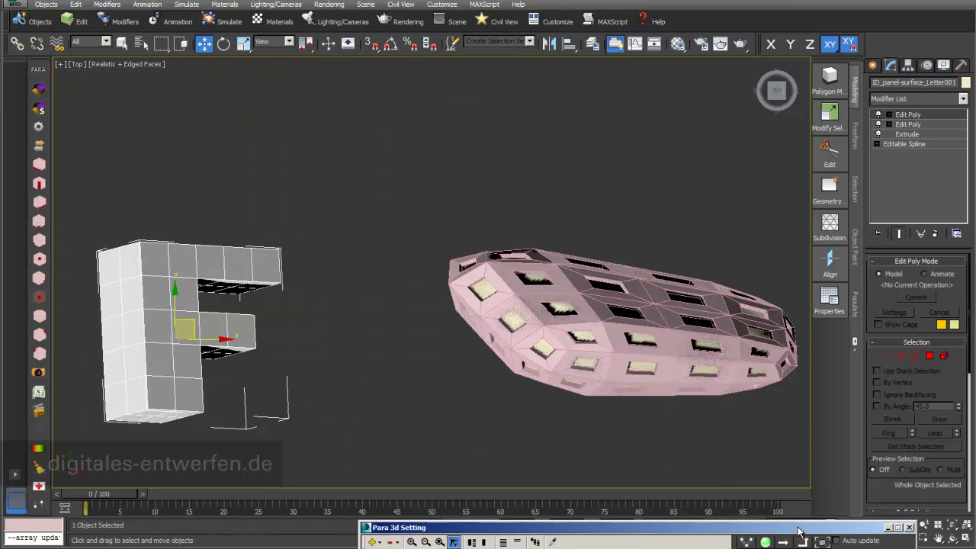
pyautogui.scroll(-3, 484, 344)
pyautogui.scroll(-4, 633, 397)
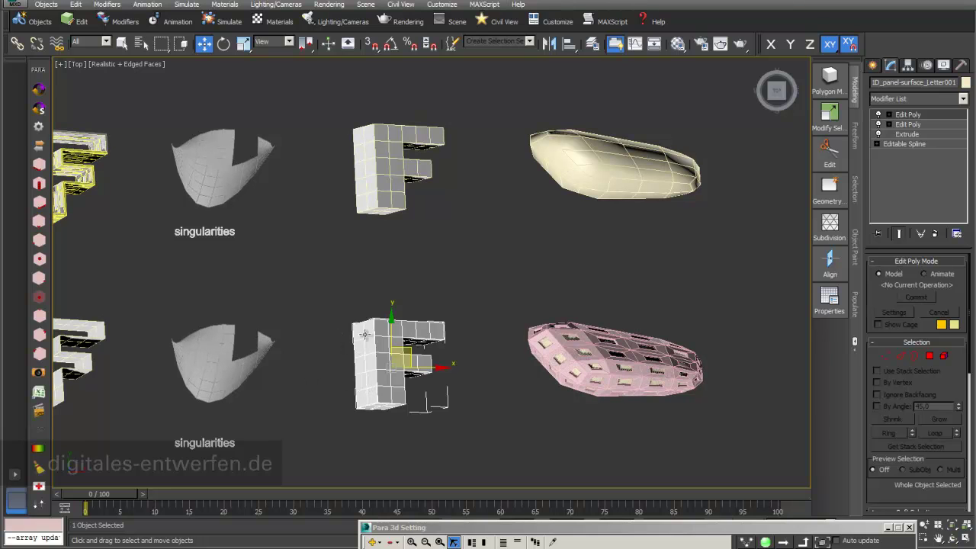
pyautogui.scroll(-2, 337, 329)
pyautogui.moveTo(343, 329); pyautogui.dragTo(499, 342, button='middle')
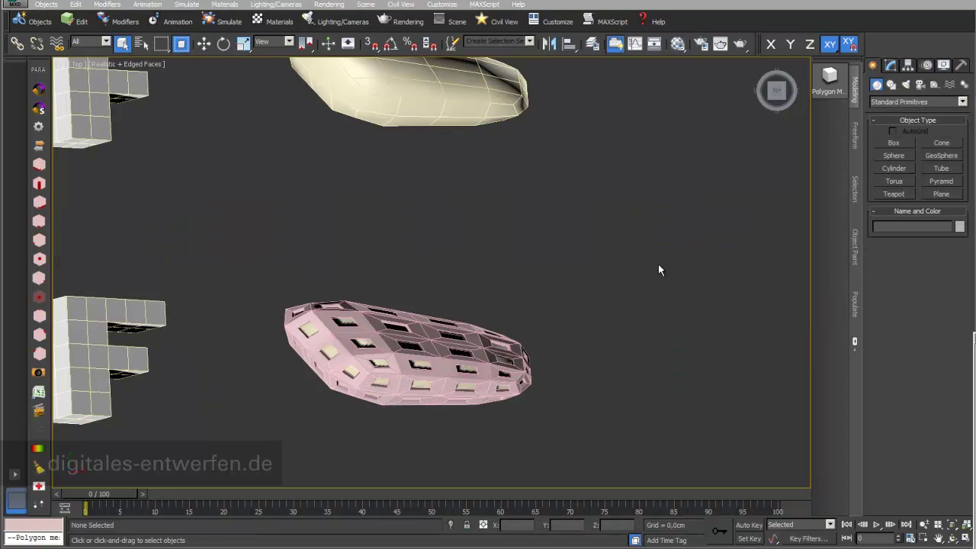
pyautogui.moveTo(660, 270); pyautogui.dragTo(569, 249, button='middle')
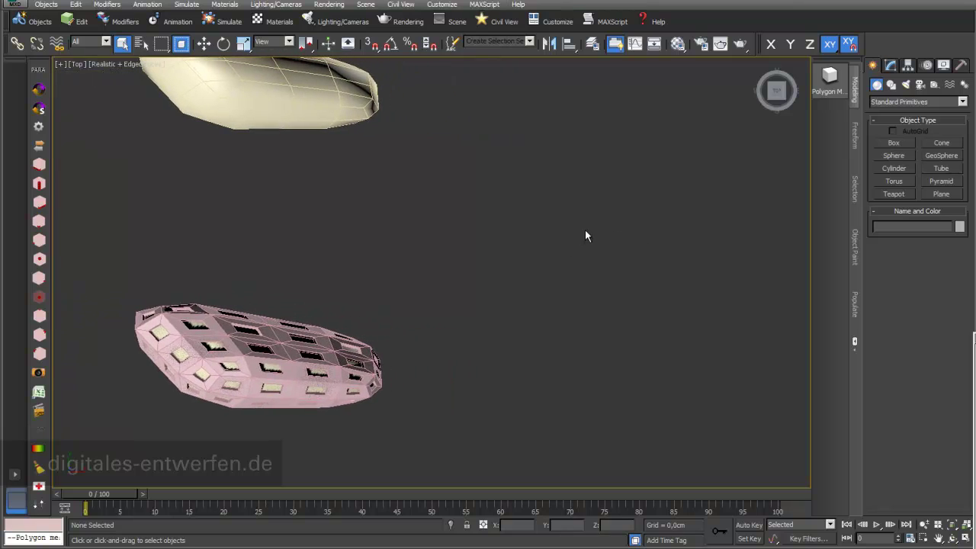
# Create a plane about 253 by 457 cm beside the pink pebble, with 6 length segments and 8 width segments.
pyautogui.click(940, 193)
pyautogui.moveTo(476, 260); pyautogui.dragTo(783, 430)
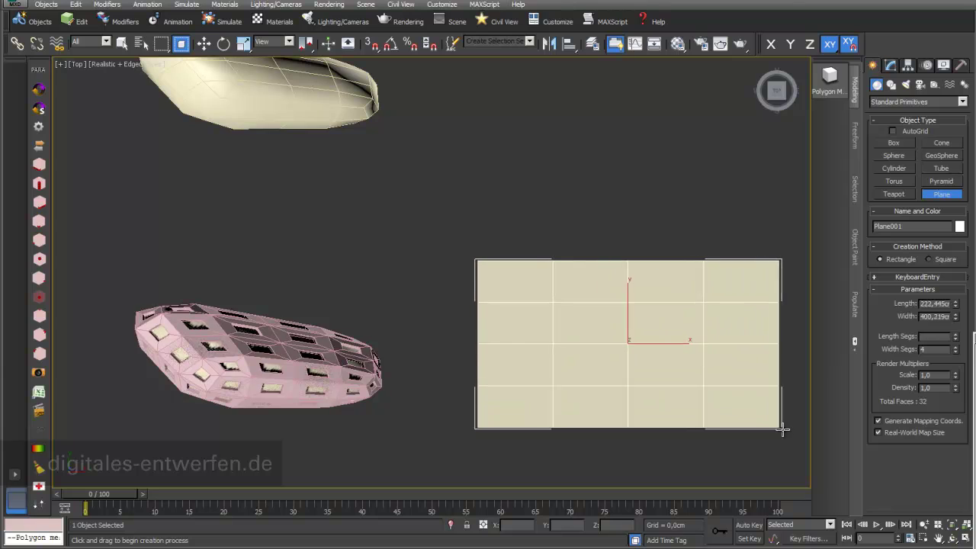
pyautogui.moveTo(703, 165); pyautogui.dragTo(584, 120, button='middle')
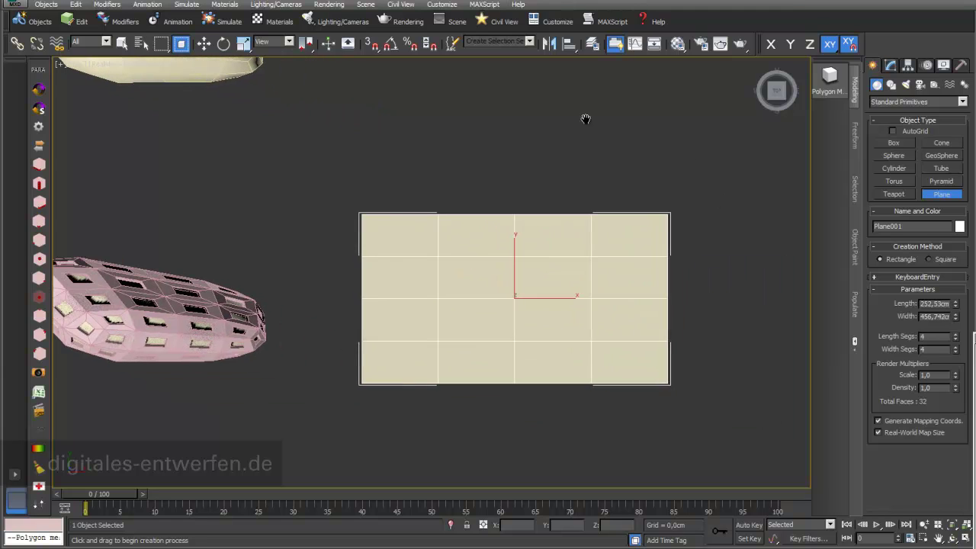
pyautogui.doubleClick(926, 336)
pyautogui.write('6')
pyautogui.press('Tab')
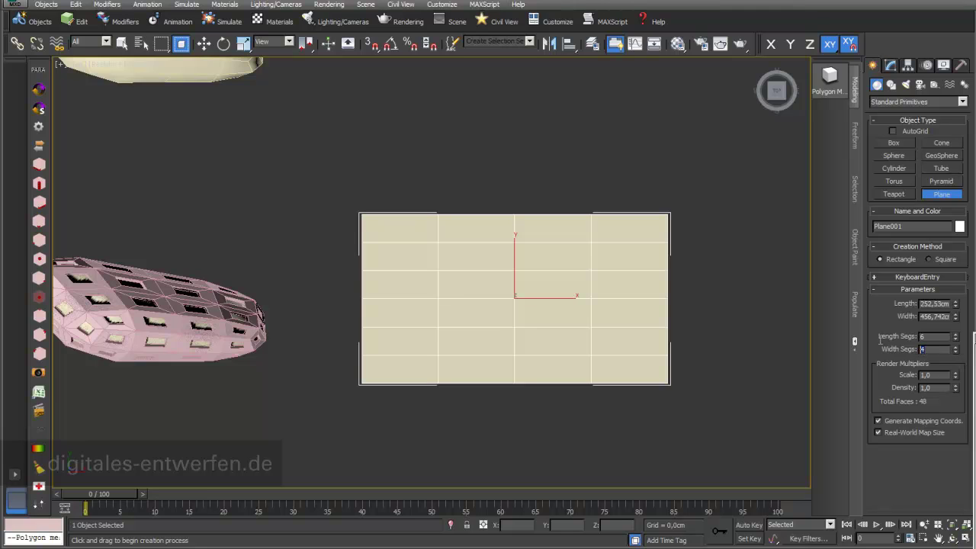
pyautogui.write('8')
pyautogui.press('Return')
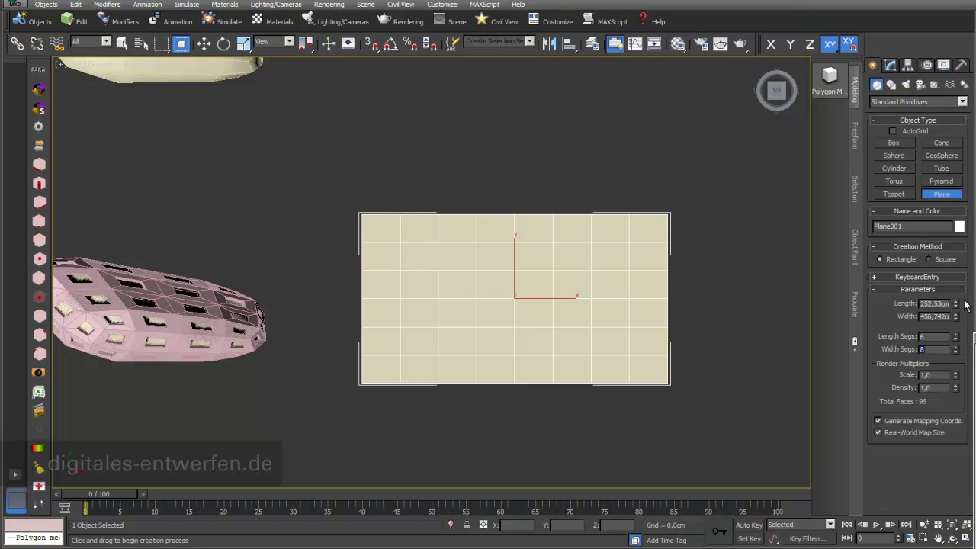
# Add an Edit Poly modifier to the plane and select its lower-right corner vertex.
pyautogui.click(891, 66)
pyautogui.click(962, 98)
pyautogui.scroll(-2, 964, 186)
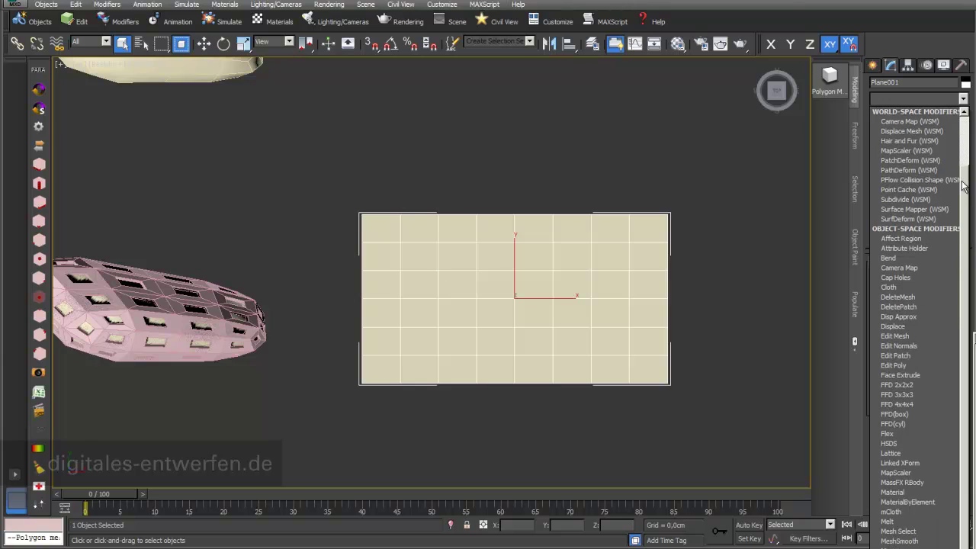
pyautogui.click(923, 364)
pyautogui.click(888, 114)
pyautogui.click(911, 125)
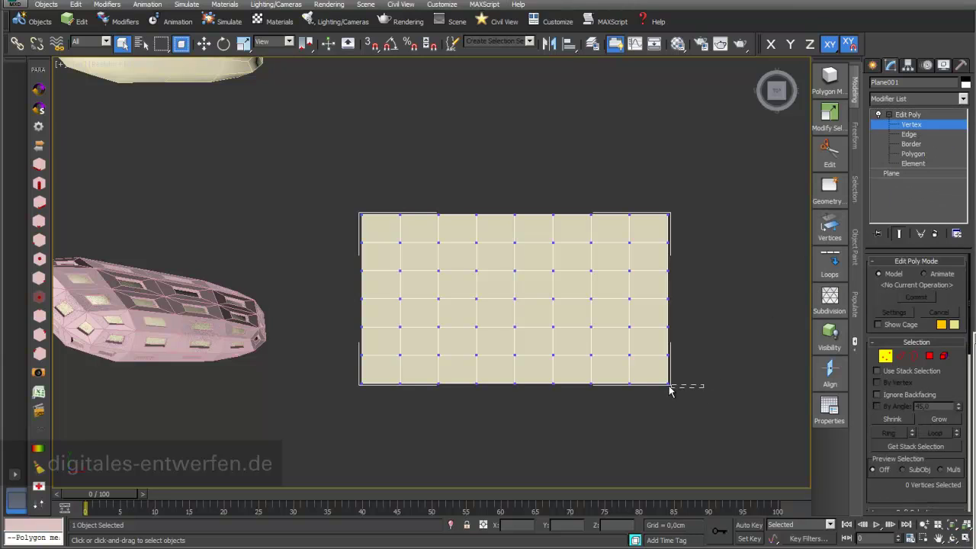
pyautogui.moveTo(671, 390); pyautogui.dragTo(671, 382)
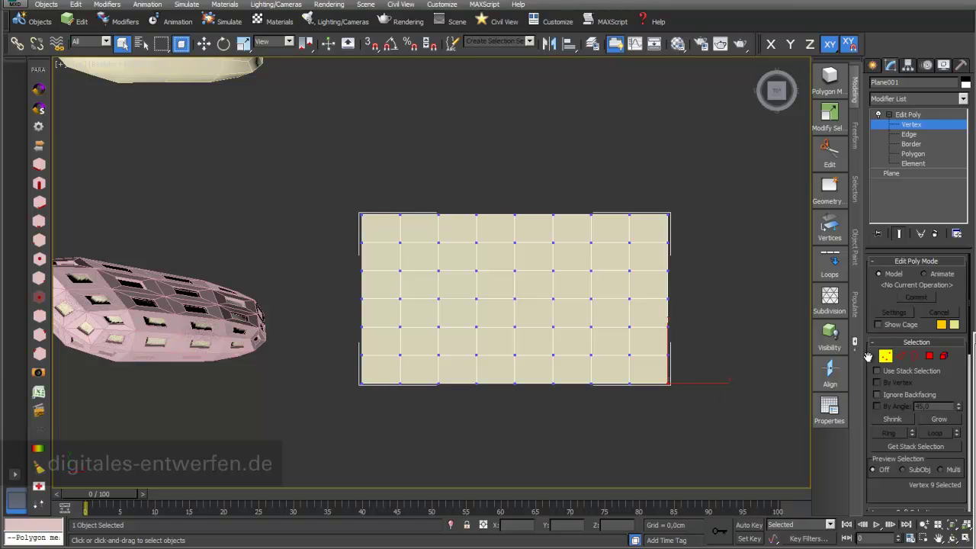
# Enable soft selection for the corner vertex with a falloff of about 491.6 cm.
pyautogui.scroll(-6, 867, 356)
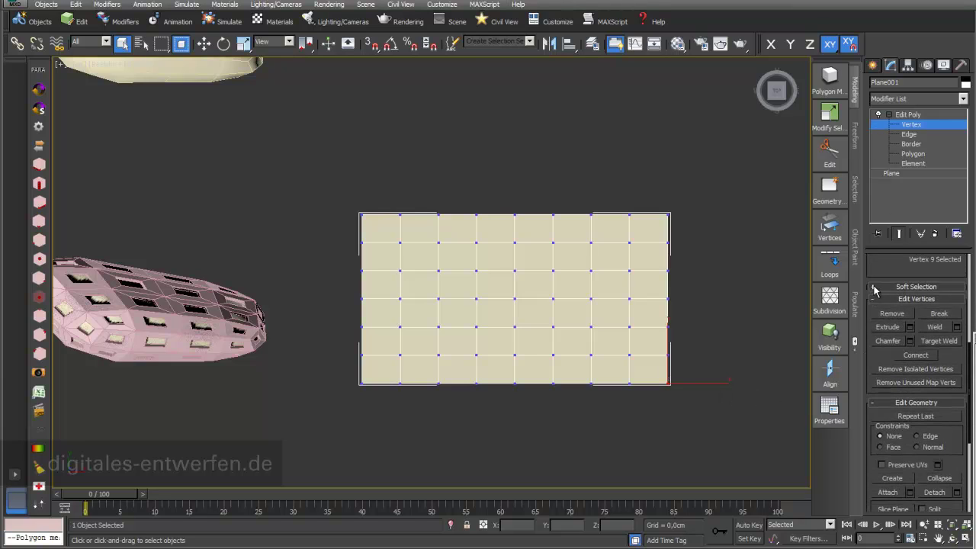
pyautogui.click(874, 287)
pyautogui.click(877, 272)
pyautogui.moveTo(946, 310); pyautogui.dragTo(945, 238)
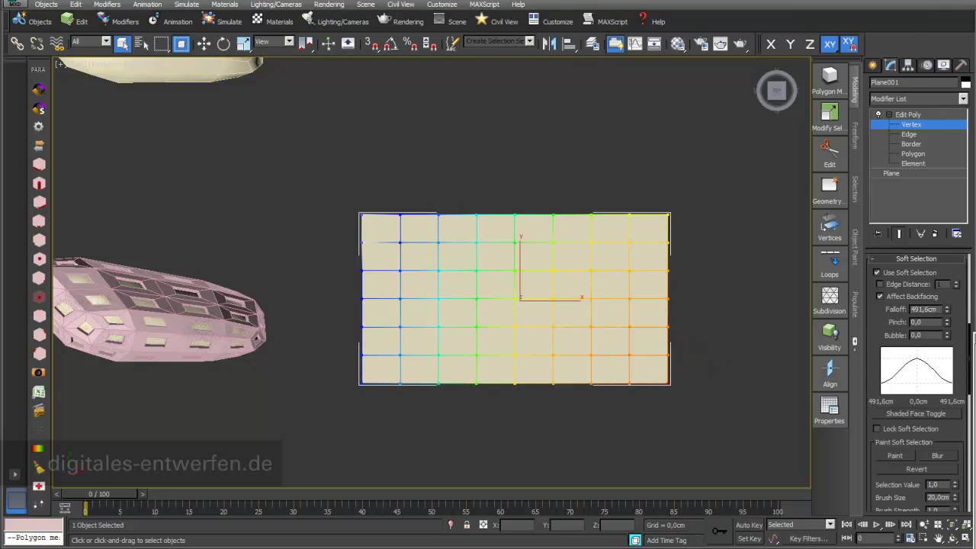
# Raise the softly selected corner vertex along Z to bend the plane into a curved surface, and leave vertex editing.
pyautogui.click(952, 539)
pyautogui.moveTo(529, 331); pyautogui.dragTo(510, 150)
pyautogui.click(203, 44)
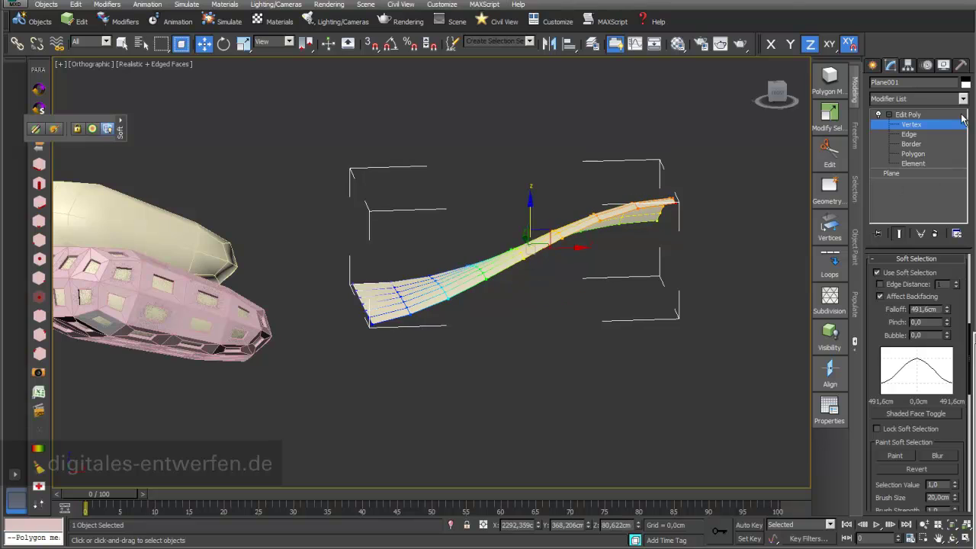
pyautogui.click(936, 115)
pyautogui.click(952, 538)
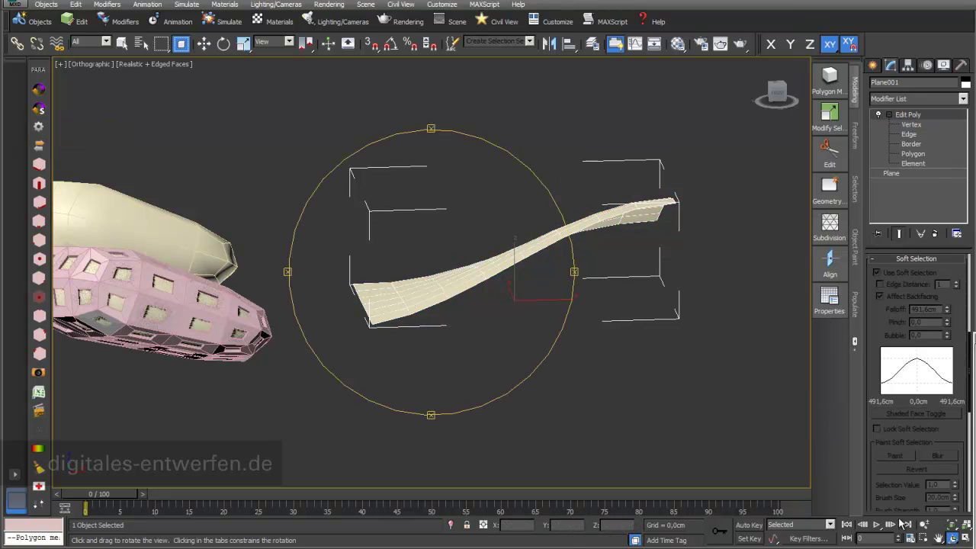
pyautogui.moveTo(526, 319); pyautogui.dragTo(640, 332)
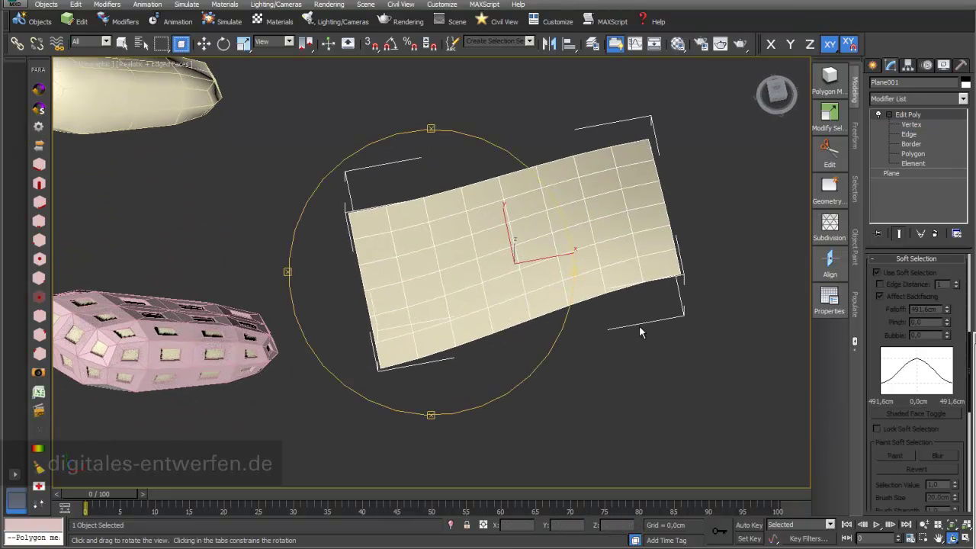
# Rename the curved plane as SurfacePanel.
pyautogui.doubleClick(909, 84)
pyautogui.write('Surface')
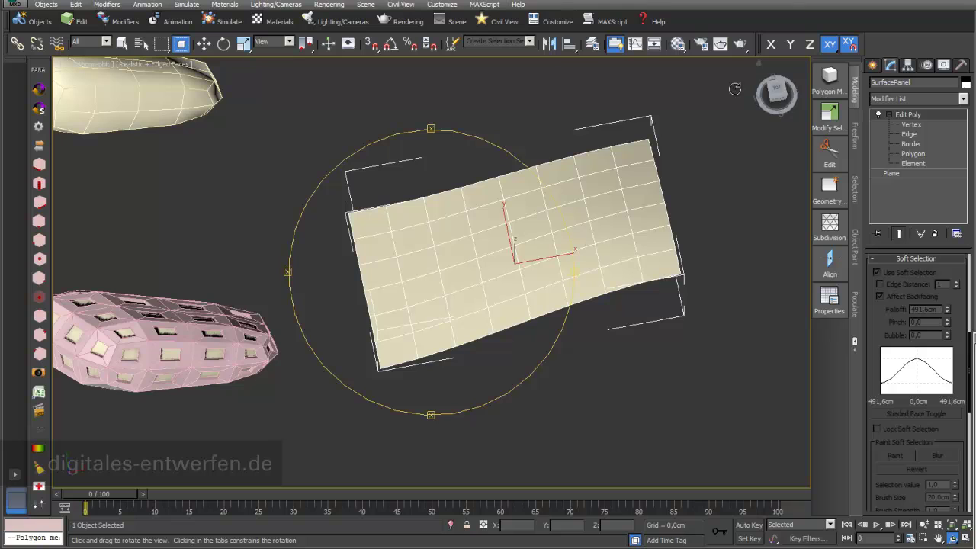
pyautogui.click(203, 43)
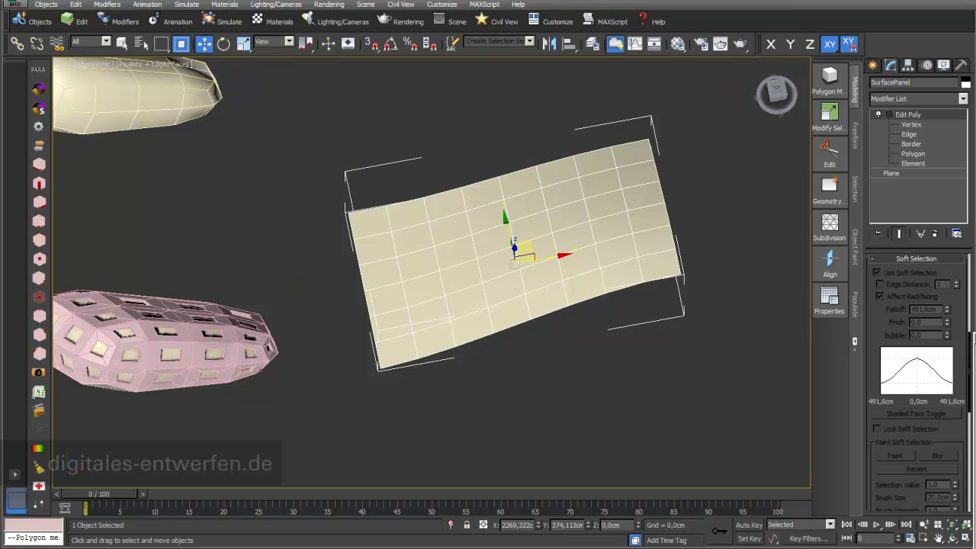
# Create a box about 59 by 61 by 37 cm below the panel surface and apply an FFD 2x2x2 modifier.
pyautogui.click(873, 67)
pyautogui.click(895, 142)
pyautogui.moveTo(594, 353); pyautogui.dragTo(638, 385)
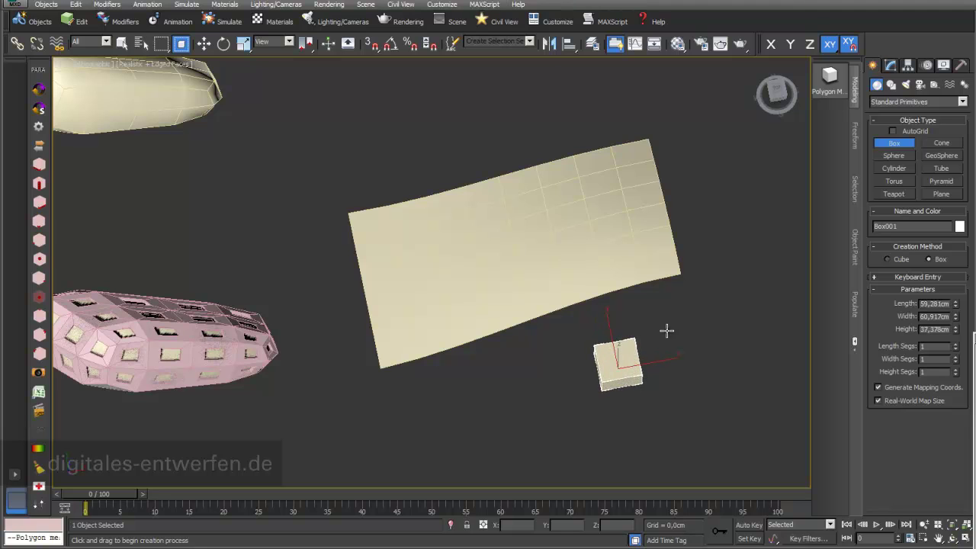
pyautogui.click(890, 66)
pyautogui.click(963, 99)
pyautogui.scroll(-2, 965, 122)
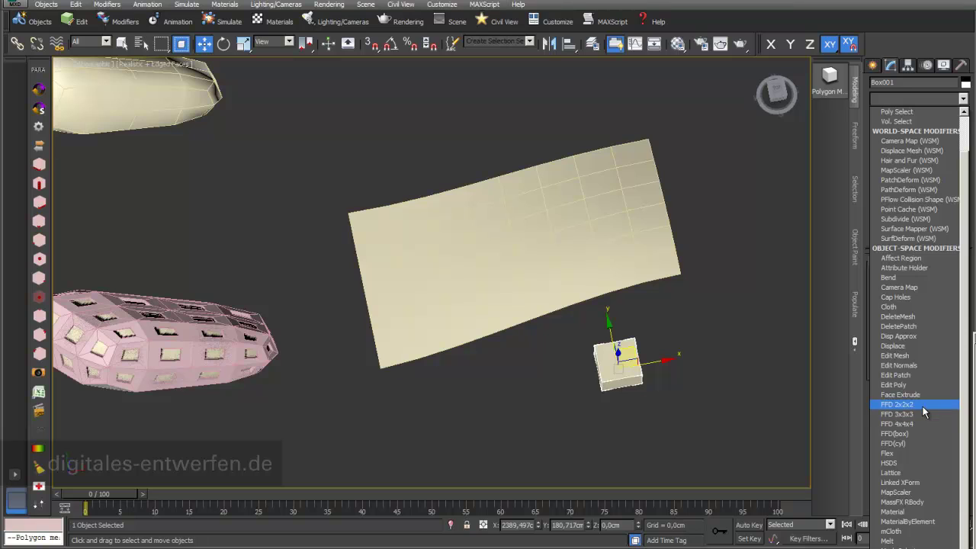
pyautogui.click(922, 405)
pyautogui.moveTo(723, 315); pyautogui.dragTo(559, 293, button='middle')
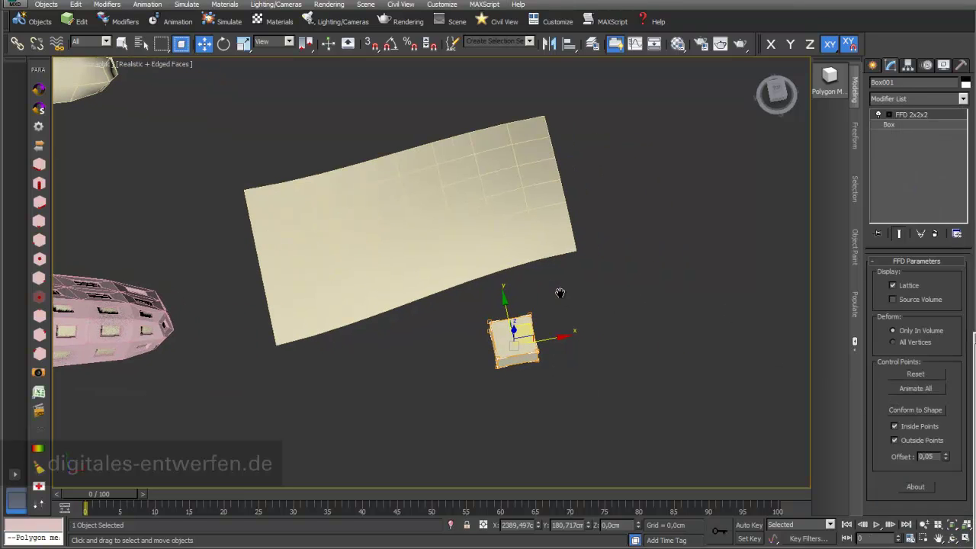
# Create a parametric array of 10 copies from the box, keeping the original and applying the transformation on control points.
pyautogui.rightClick(532, 329)
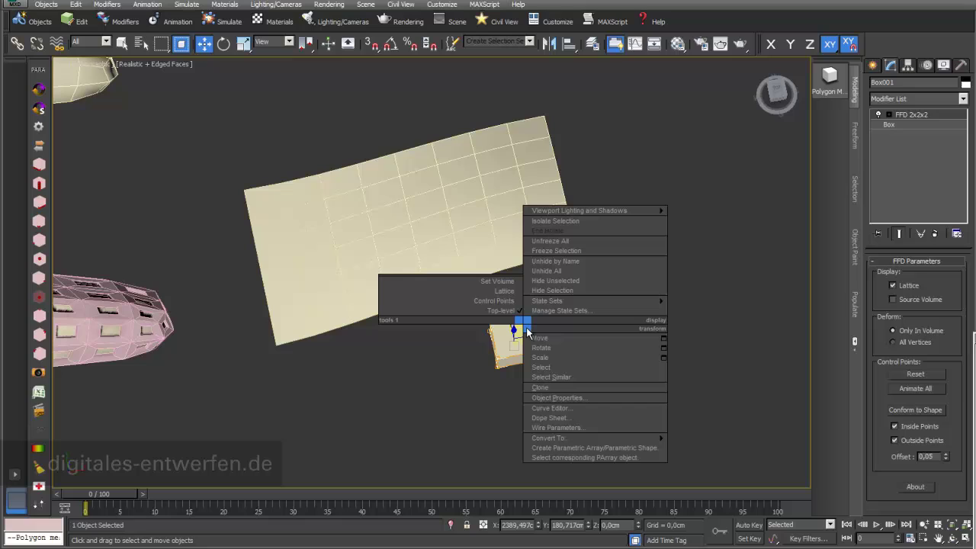
pyautogui.click(573, 449)
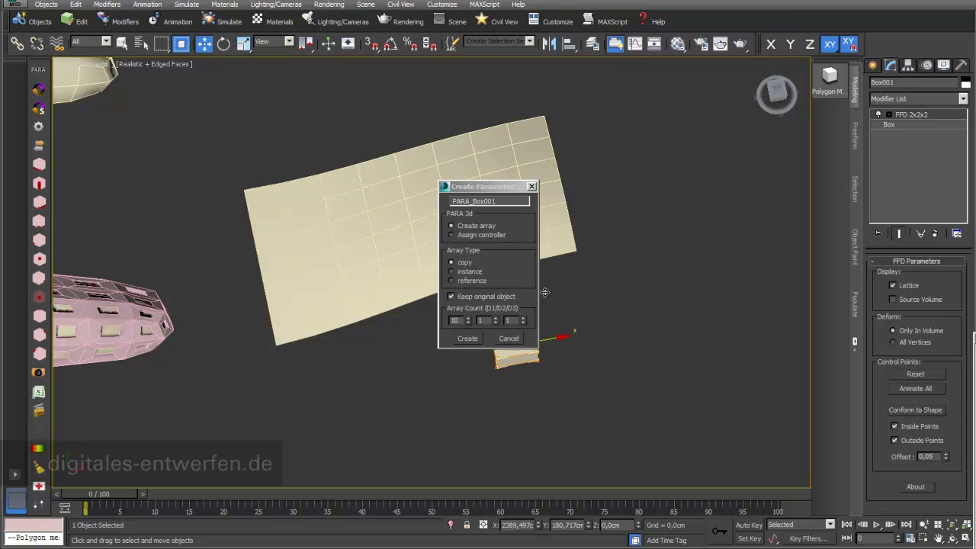
pyautogui.moveTo(490, 185); pyautogui.dragTo(566, 192)
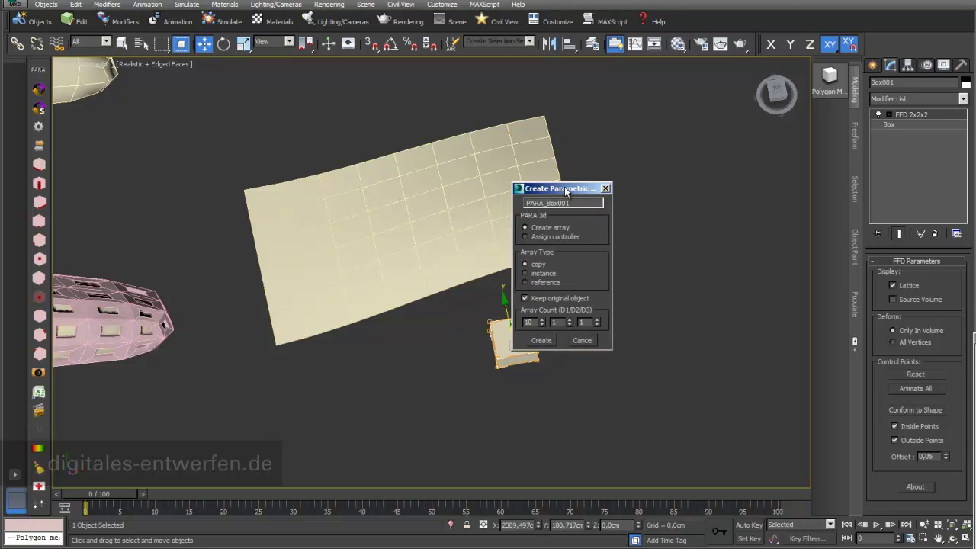
pyautogui.click(541, 341)
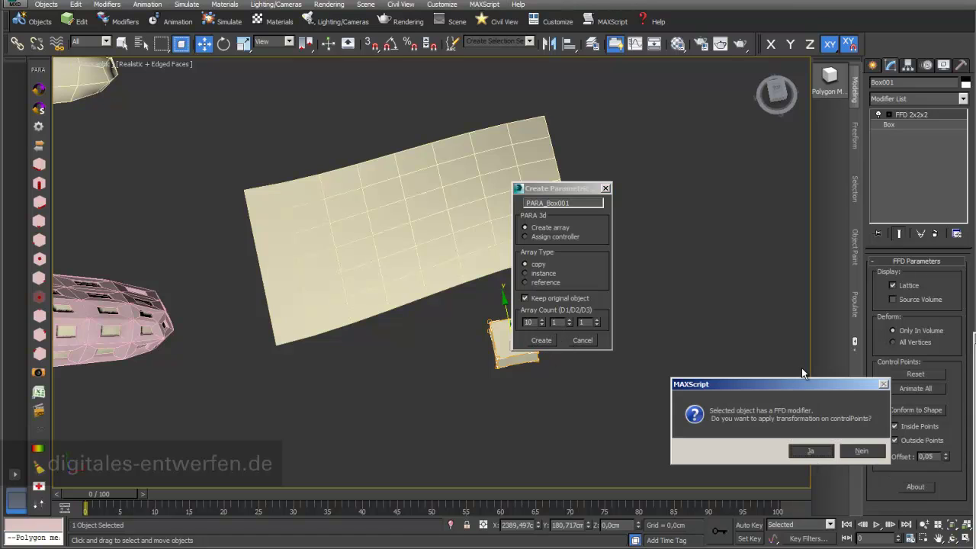
pyautogui.moveTo(816, 391); pyautogui.dragTo(720, 216)
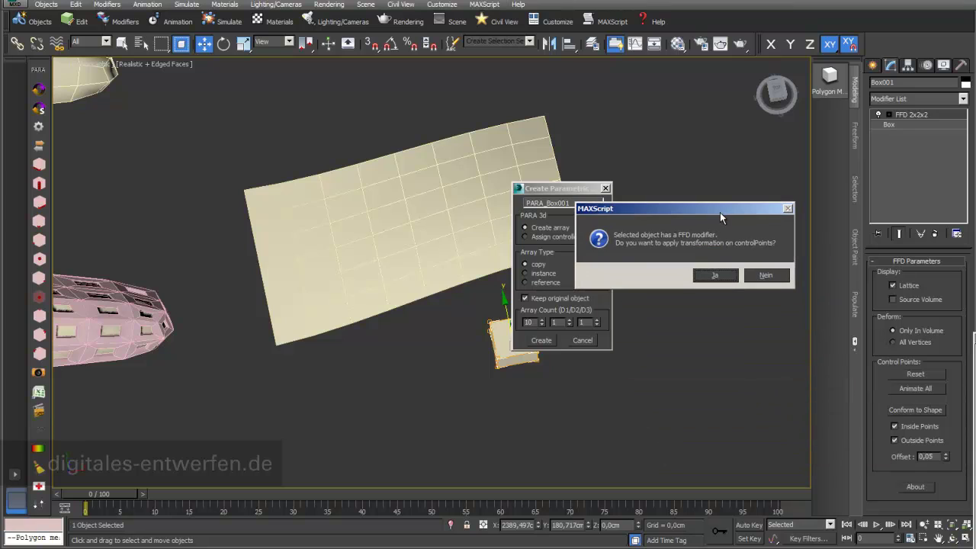
pyautogui.click(715, 276)
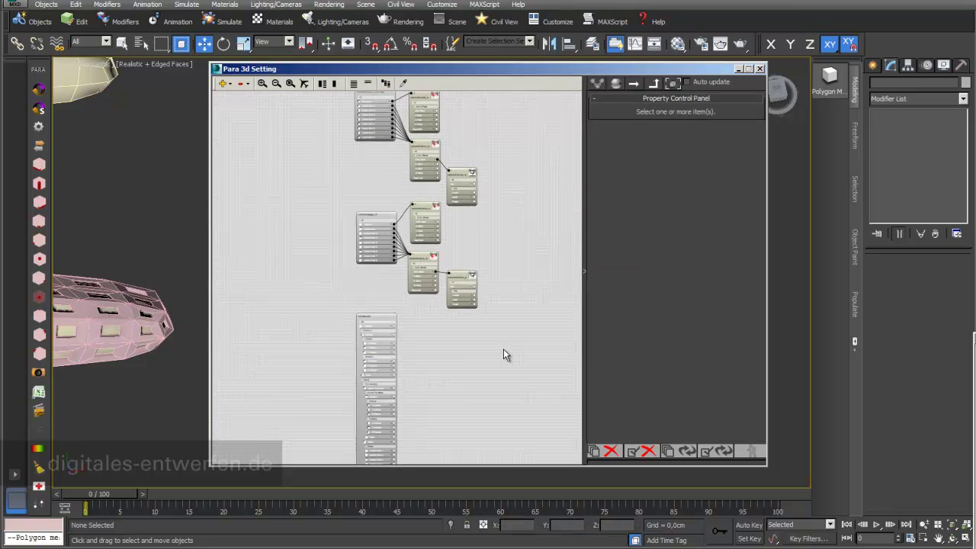
# Place the PARABox001 node clear of the other nodes and show the navigator overview in the node view.
pyautogui.moveTo(364, 297); pyautogui.dragTo(516, 123)
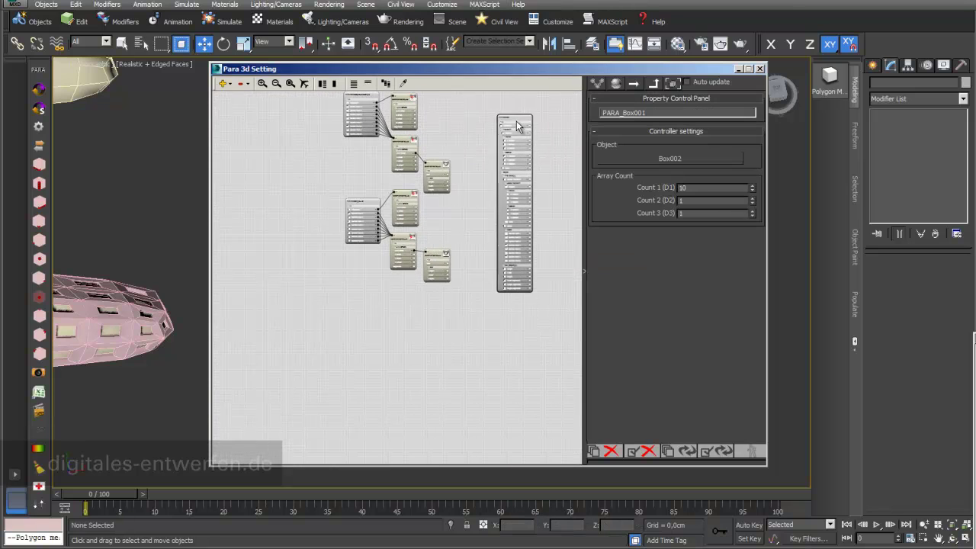
pyautogui.scroll(1, 449, 138)
pyautogui.moveTo(419, 145); pyautogui.dragTo(294, 192, button='middle')
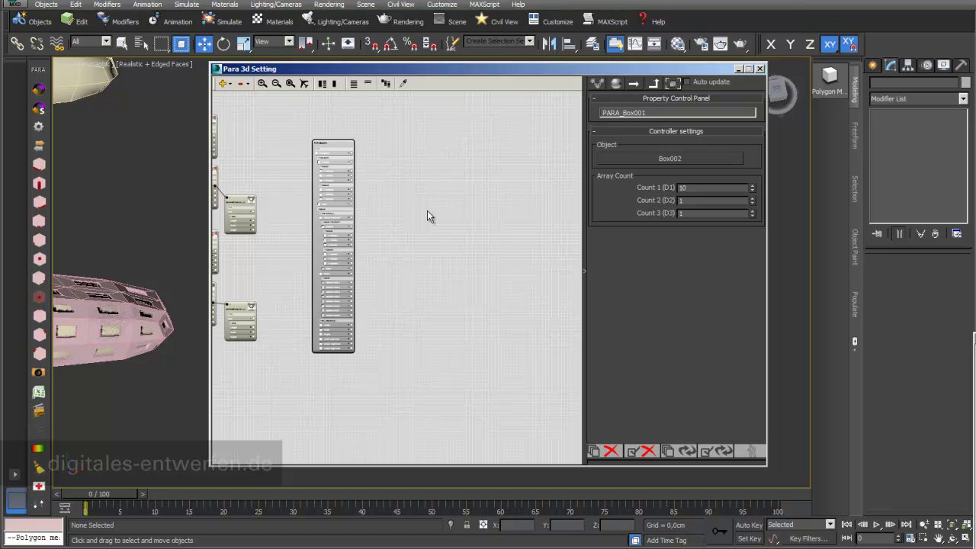
pyautogui.scroll(2, 429, 214)
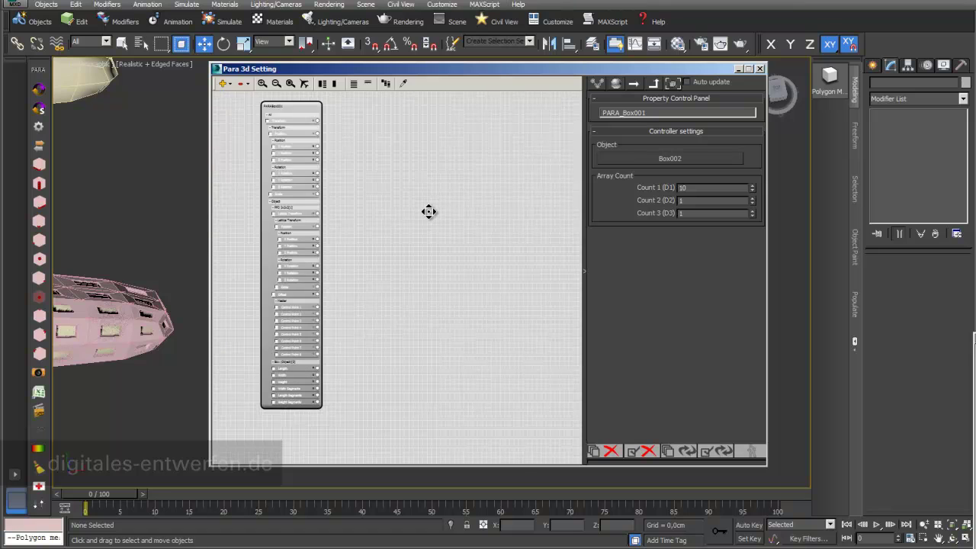
pyautogui.click(305, 83)
pyautogui.moveTo(414, 179); pyautogui.dragTo(481, 255)
pyautogui.scroll(3, 482, 255)
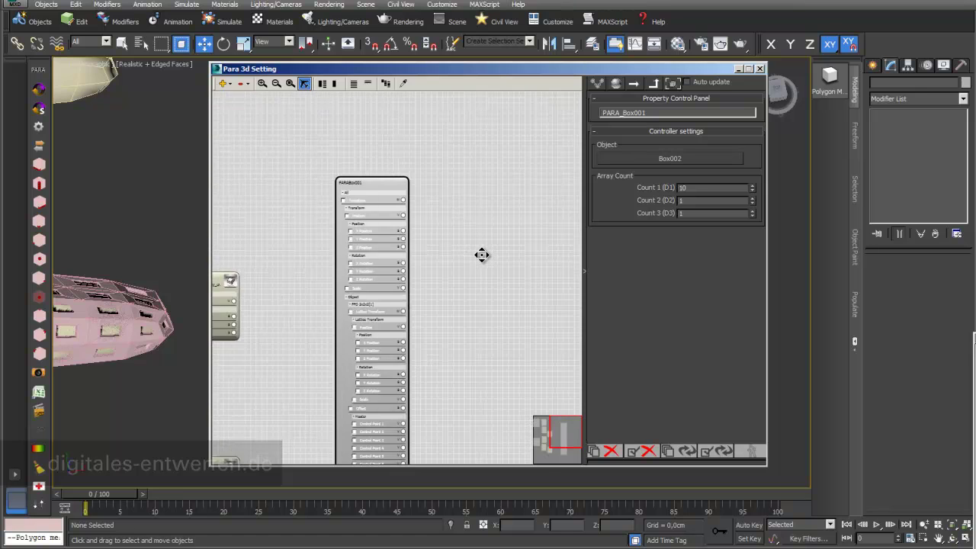
pyautogui.scroll(1, 452, 200)
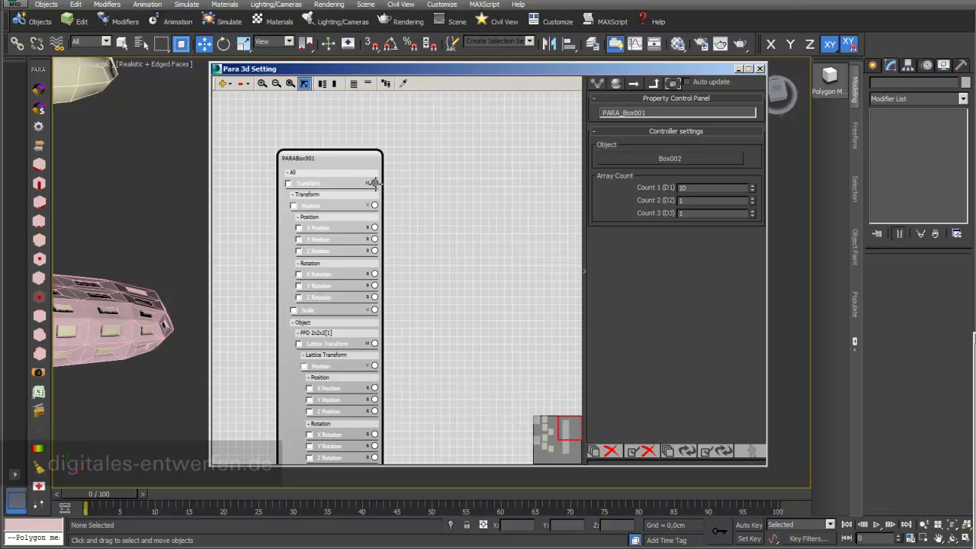
# Assign a new Surface Controller to the overall Transform of the PARABox001 array.
pyautogui.moveTo(375, 183); pyautogui.dragTo(427, 202)
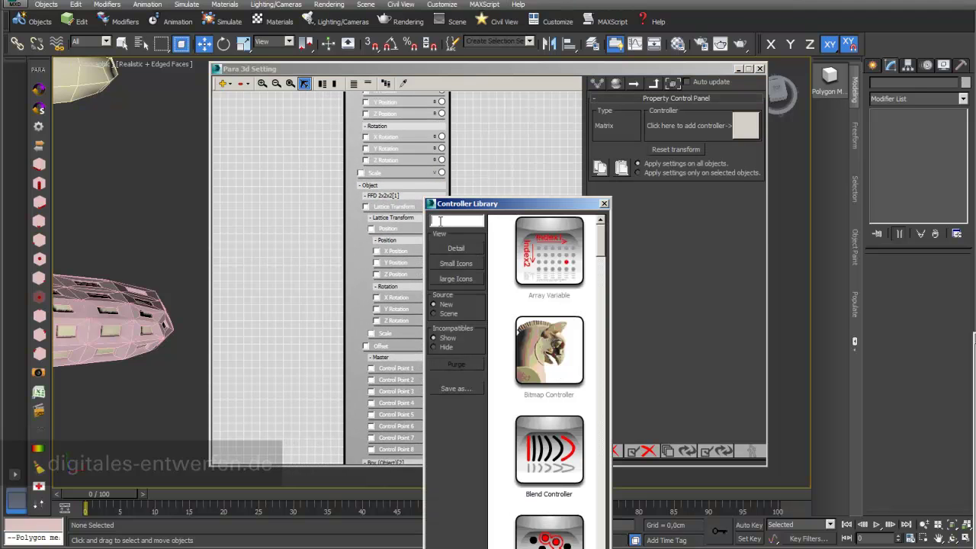
pyautogui.write('surf')
pyautogui.doubleClick(553, 241)
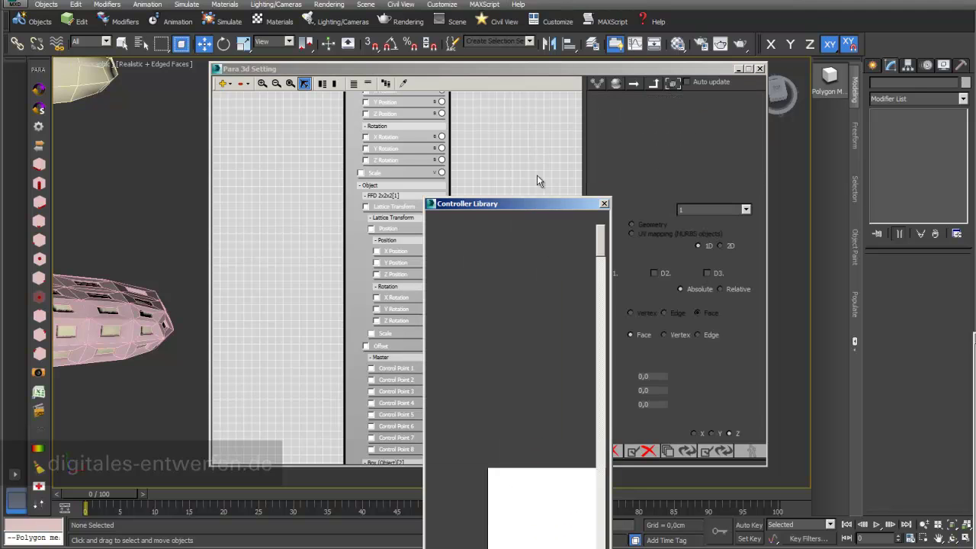
# Set SurfacePanel as the surface of the new surface controller and update the controller.
pyautogui.moveTo(528, 71); pyautogui.dragTo(496, 167)
pyautogui.moveTo(467, 320); pyautogui.dragTo(421, 435, button='middle')
pyautogui.moveTo(524, 166); pyautogui.dragTo(216, 81)
pyautogui.click(325, 205)
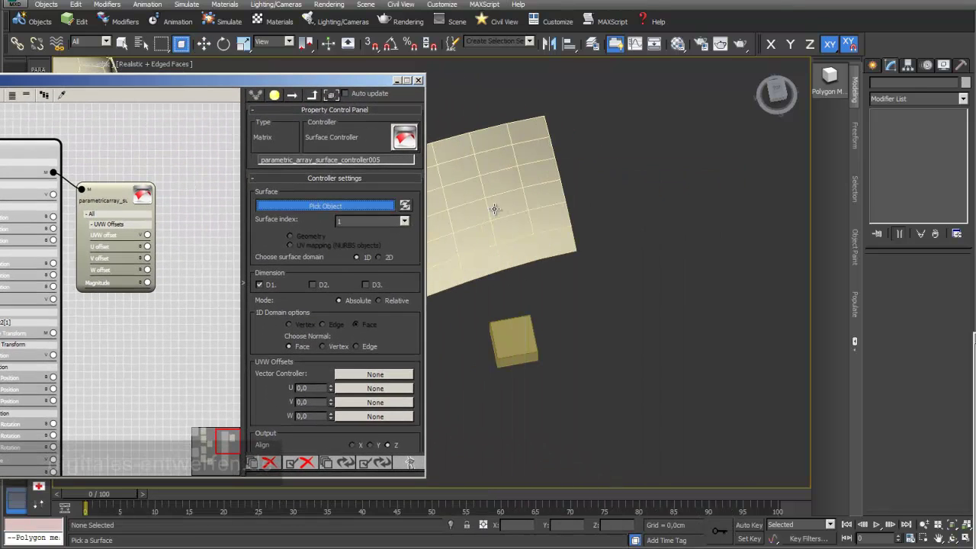
pyautogui.click(496, 209)
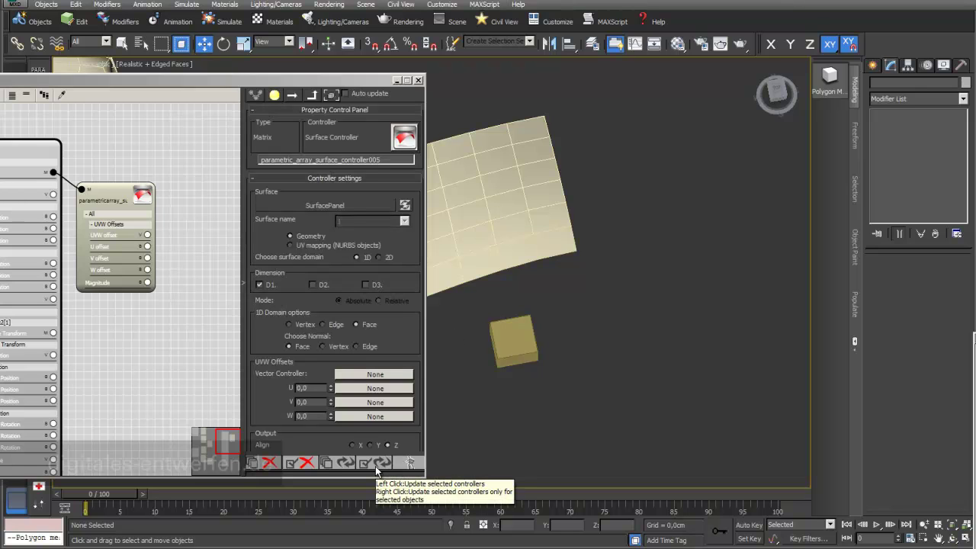
pyautogui.click(376, 467)
# Move the Para 3d settings clear of the model and examine how the array boxes sit on the panel surface.
pyautogui.moveTo(373, 86); pyautogui.dragTo(766, 455)
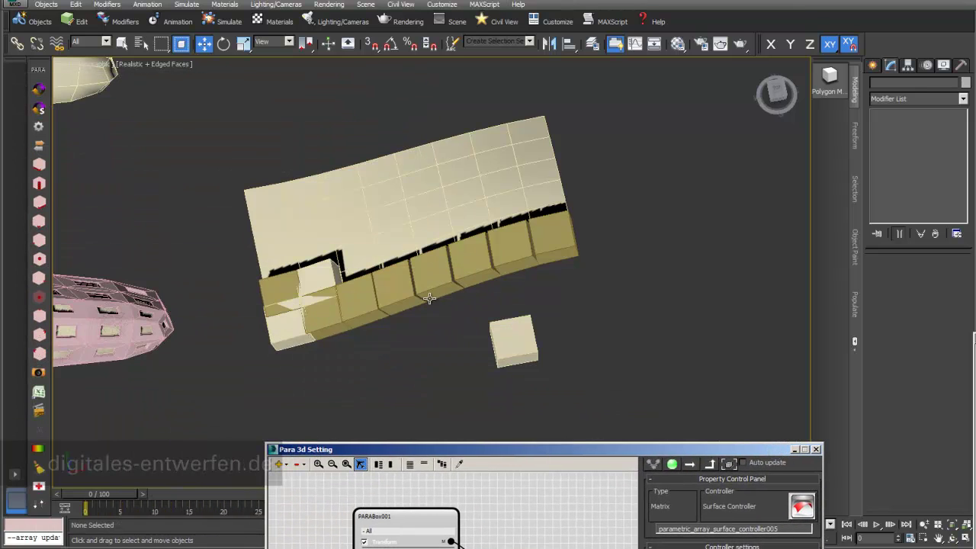
pyautogui.scroll(2, 417, 282)
pyautogui.moveTo(416, 282); pyautogui.dragTo(472, 282, button='middle')
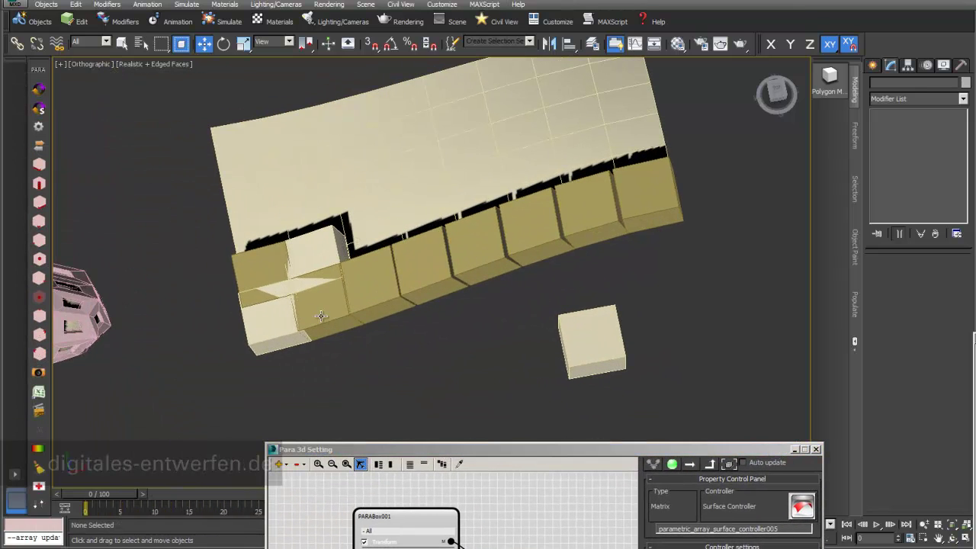
pyautogui.click(711, 449)
pyautogui.moveTo(711, 448); pyautogui.dragTo(606, 411)
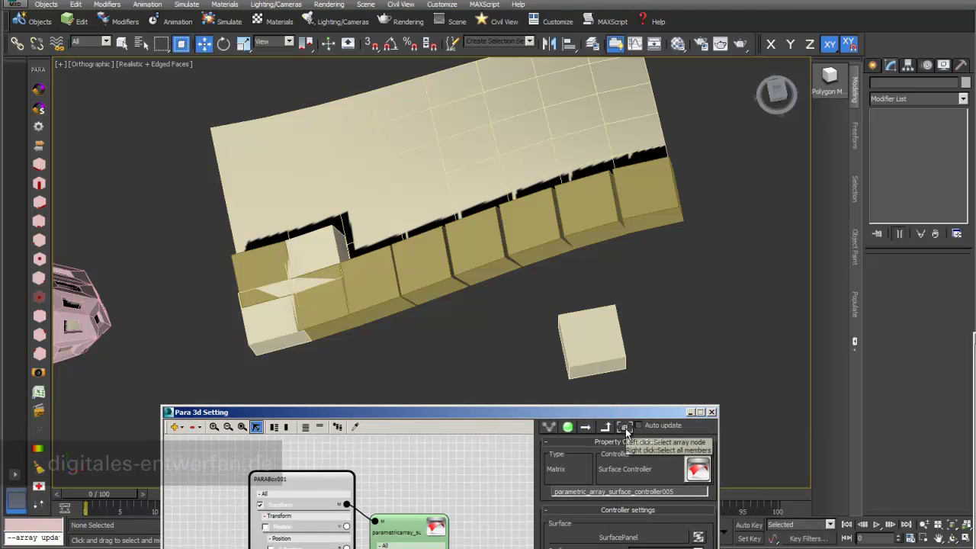
# Select the PARA_Box001 array from the Para 3d settings, clear the settings off the model and open the label utility.
pyautogui.click(625, 427)
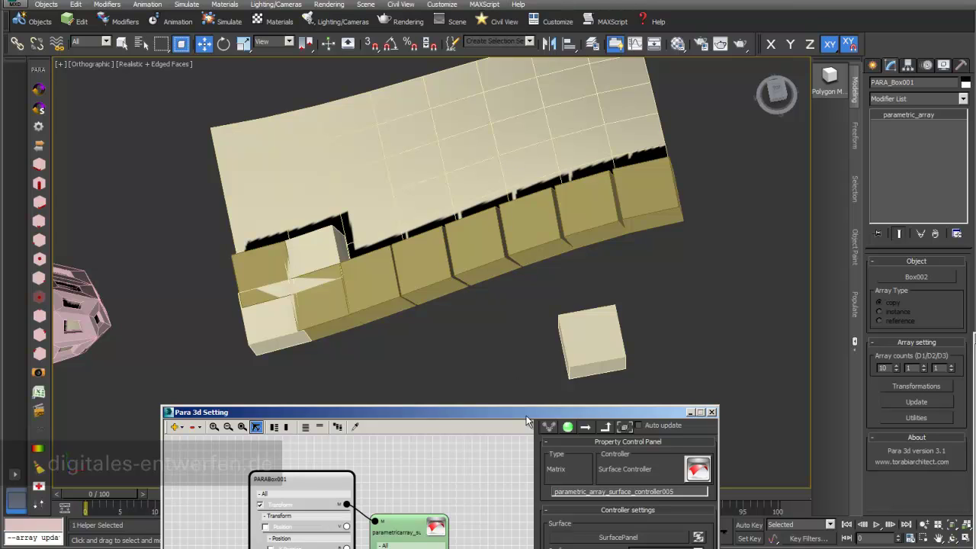
pyautogui.moveTo(498, 411); pyautogui.dragTo(467, 488)
pyautogui.moveTo(576, 487); pyautogui.dragTo(571, 548)
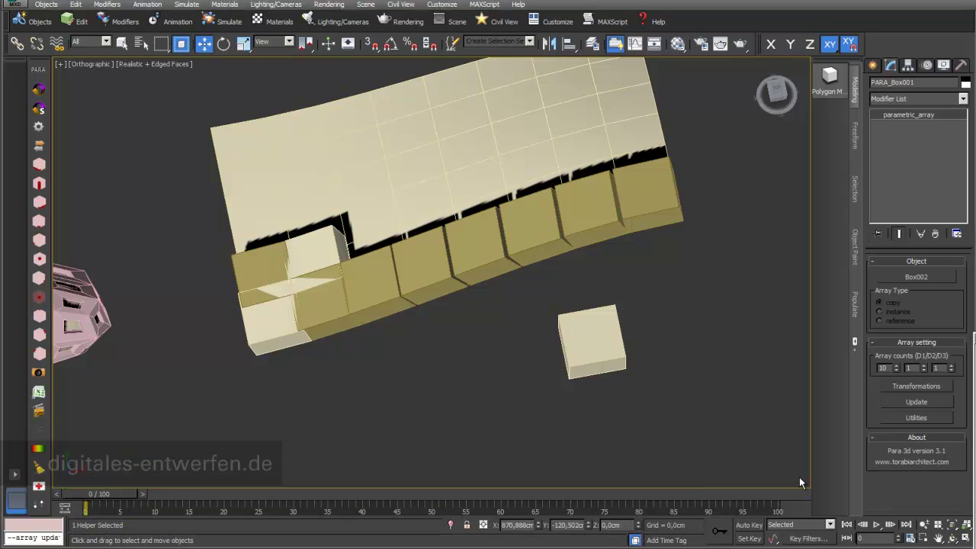
pyautogui.click(924, 418)
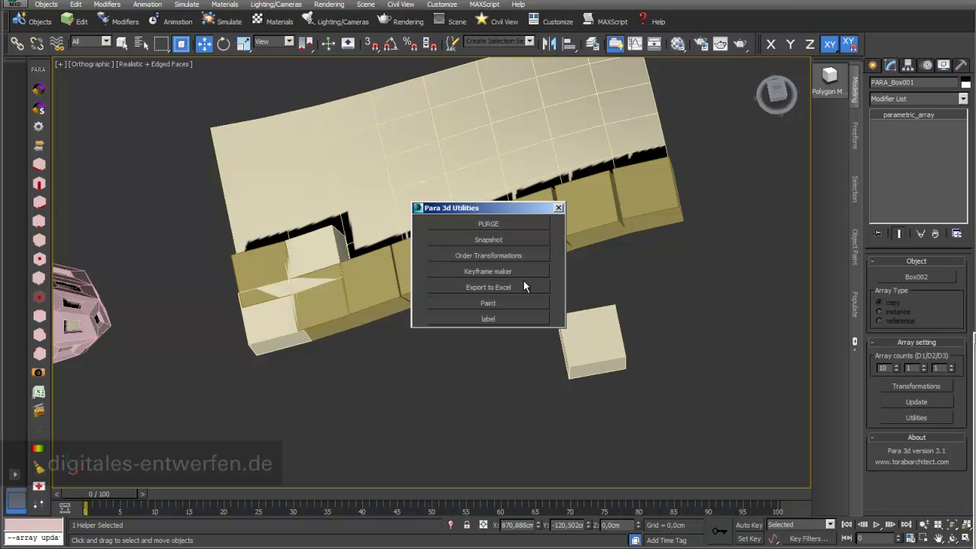
pyautogui.click(515, 320)
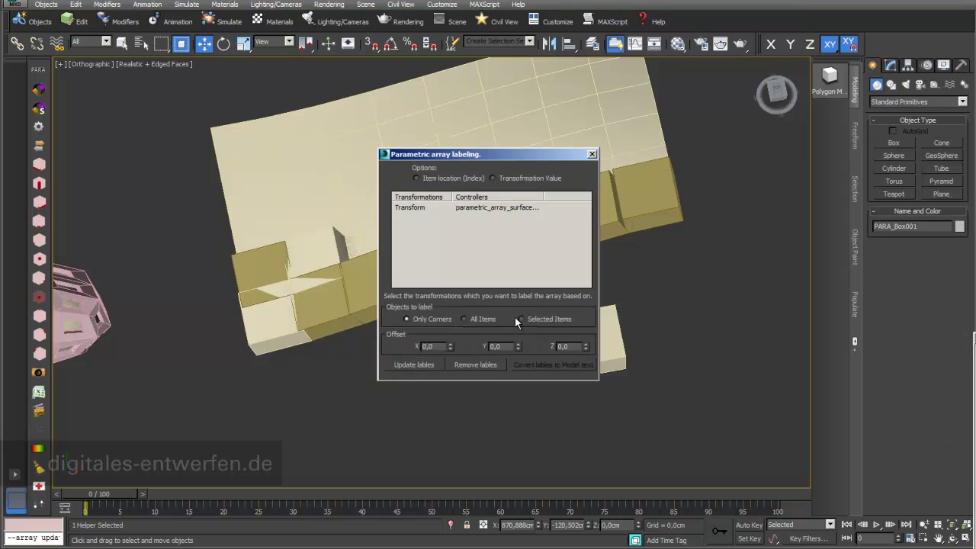
# Label all items of the box array with their item location index.
pyautogui.moveTo(470, 155); pyautogui.dragTo(555, 157)
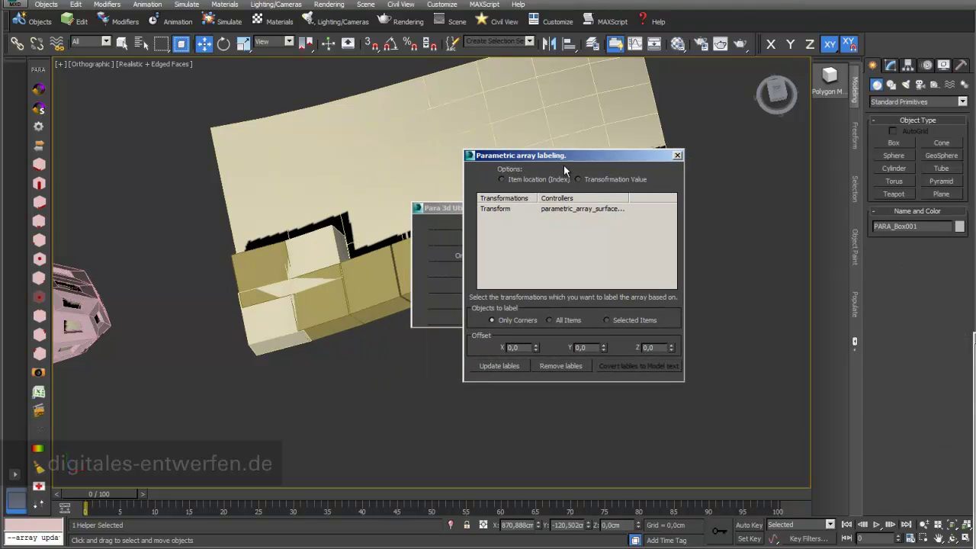
pyautogui.click(501, 179)
pyautogui.moveTo(561, 158); pyautogui.dragTo(627, 185)
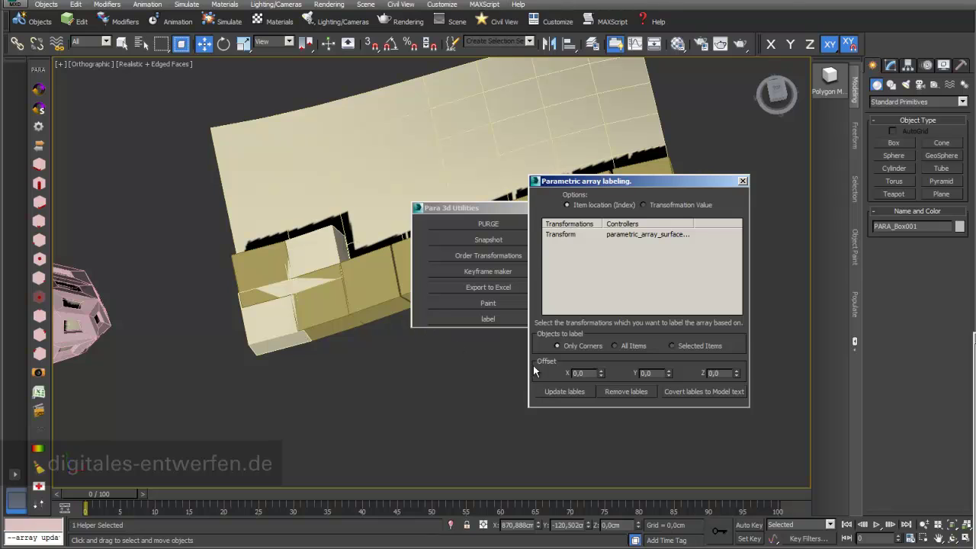
pyautogui.click(616, 345)
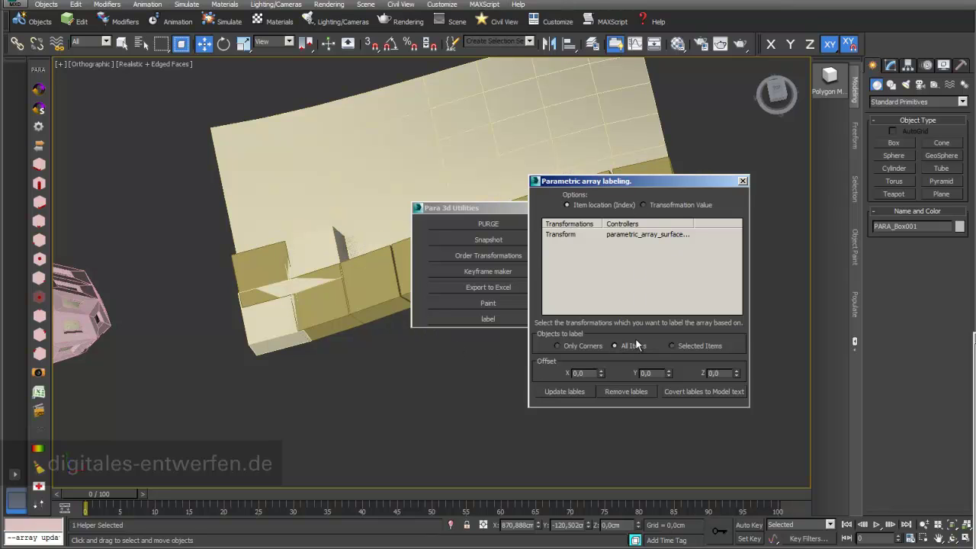
pyautogui.click(576, 392)
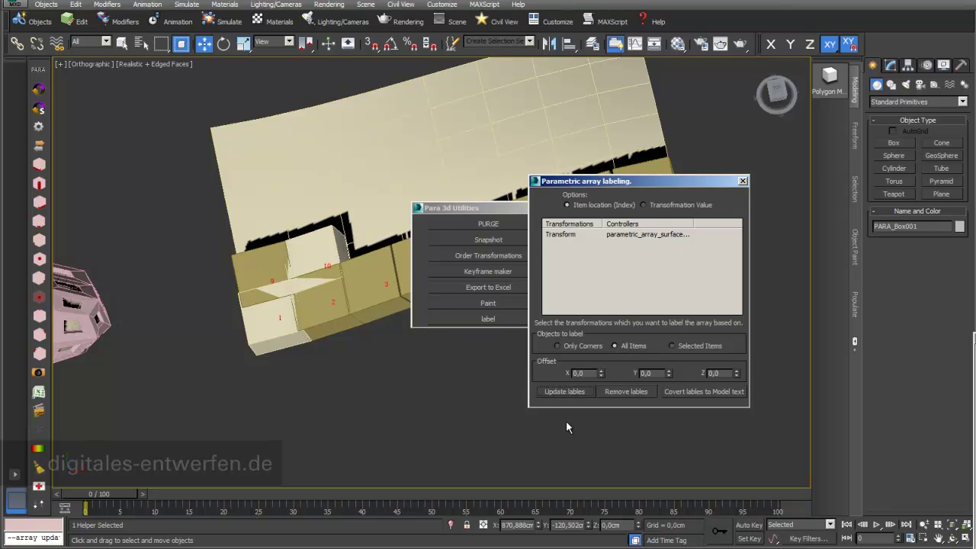
# Move the utility and labeling dialogs clear of the model and examine the numbering of the array boxes.
pyautogui.moveTo(654, 182); pyautogui.dragTo(693, 380)
pyautogui.moveTo(524, 209); pyautogui.dragTo(430, 402)
pyautogui.scroll(3, 410, 325)
pyautogui.moveTo(411, 325); pyautogui.dragTo(396, 356, button='middle')
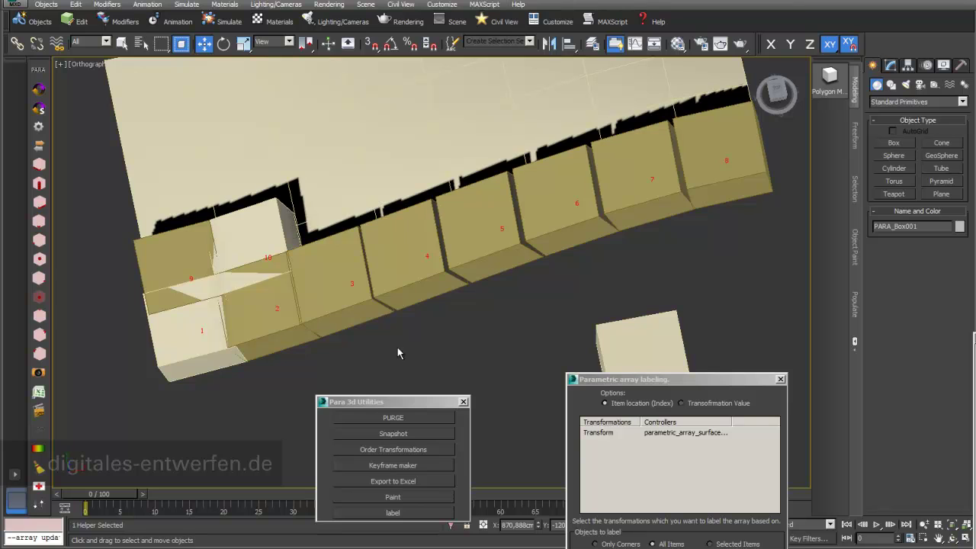
# Move SurfacePanel away from the labelled boxes in the horizontal plane so that its face grid is exposed.
pyautogui.click(340, 227)
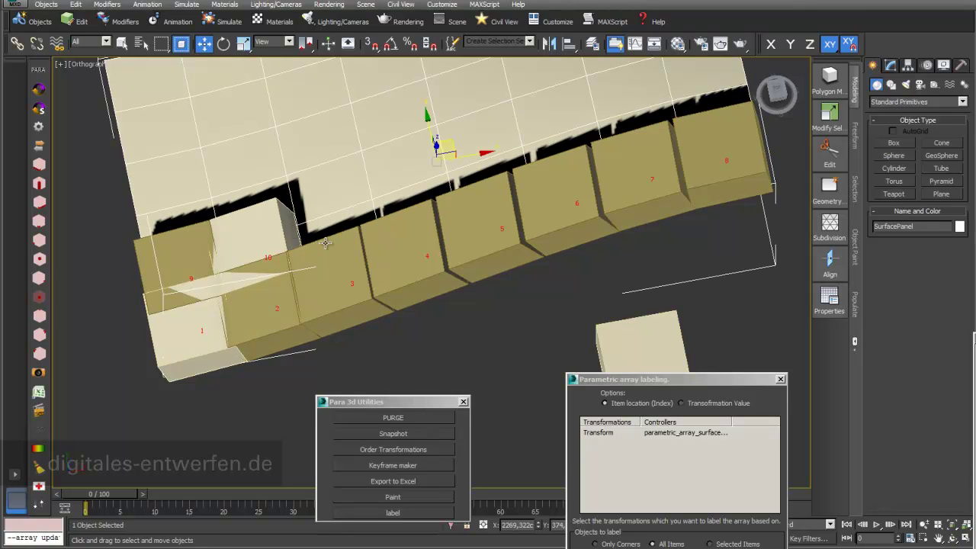
pyautogui.scroll(-3, 325, 252)
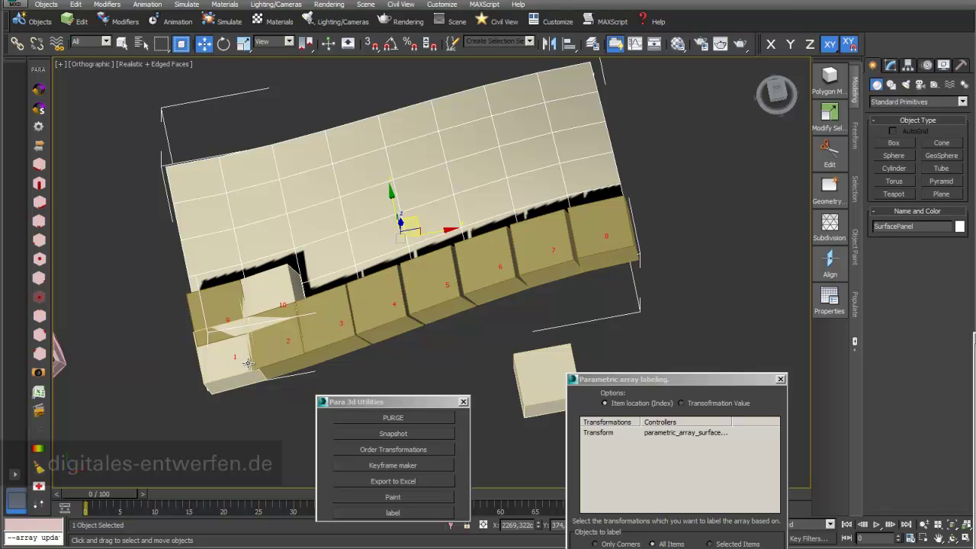
pyautogui.scroll(2, 248, 363)
pyautogui.moveTo(477, 172); pyautogui.dragTo(588, 130)
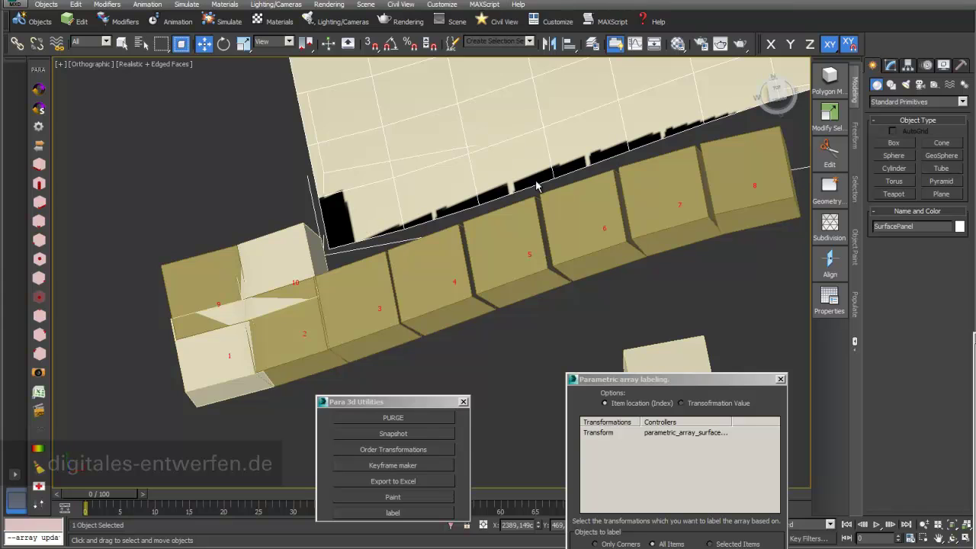
# Inspect the polygon numbers of the first three faces along SurfacePanel's front edge and compare them with the box labels.
pyautogui.click(891, 66)
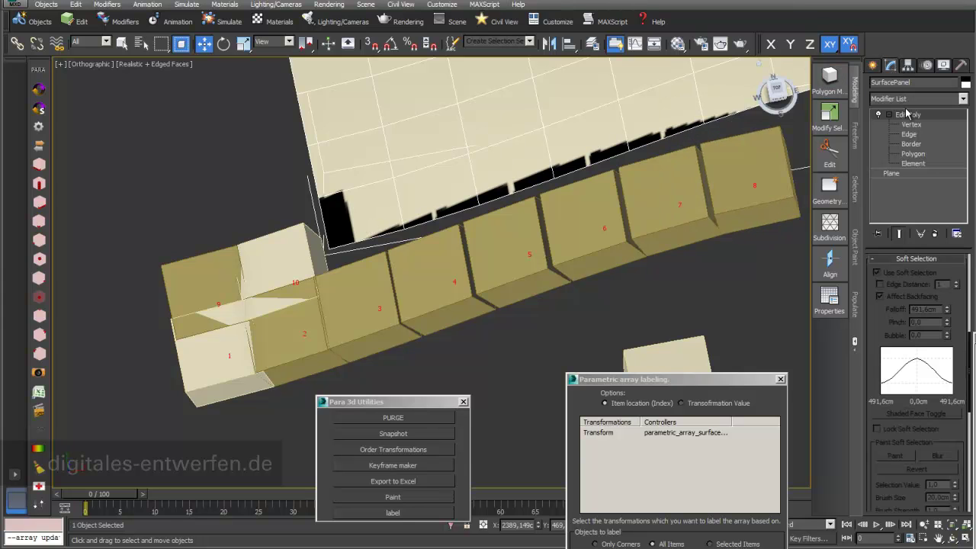
pyautogui.click(912, 153)
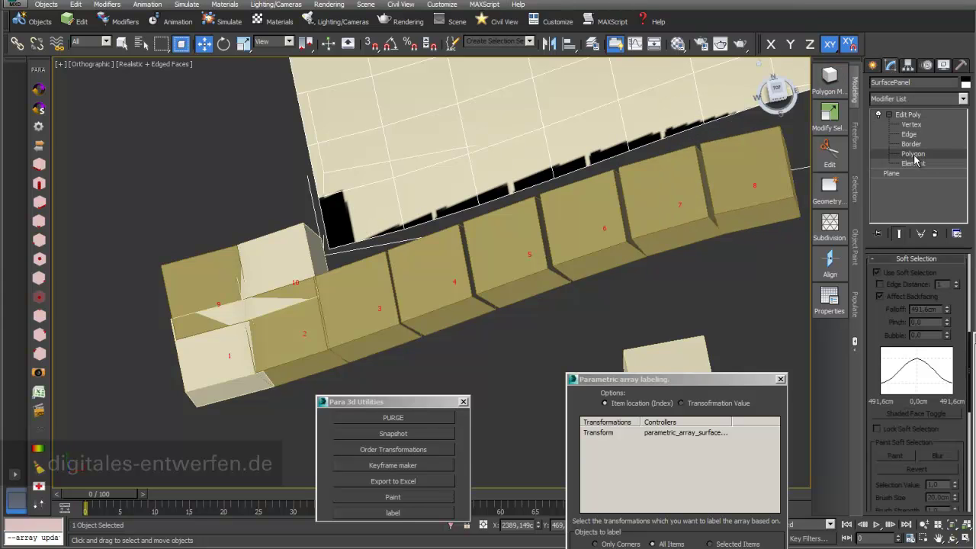
pyautogui.click(358, 213)
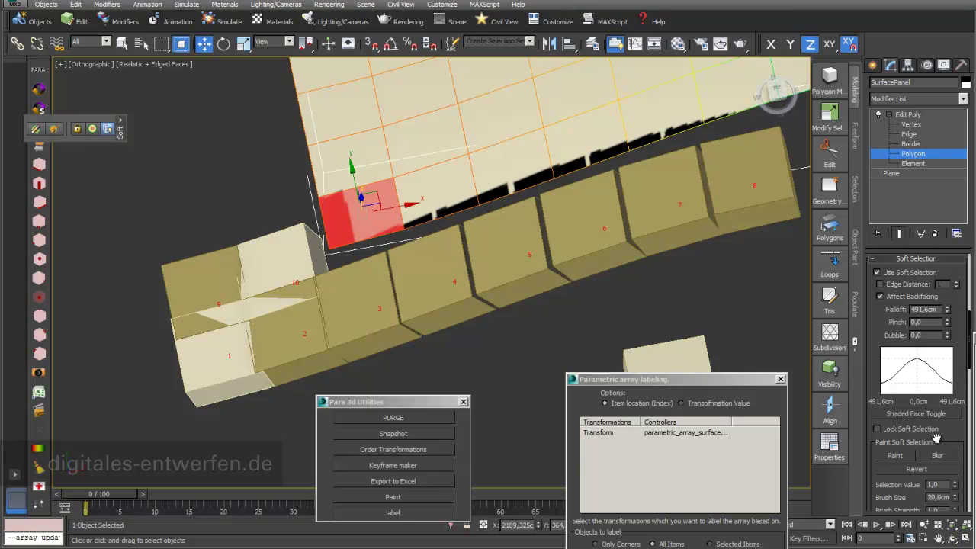
pyautogui.scroll(5, 936, 437)
pyautogui.moveTo(897, 485); pyautogui.dragTo(934, 433)
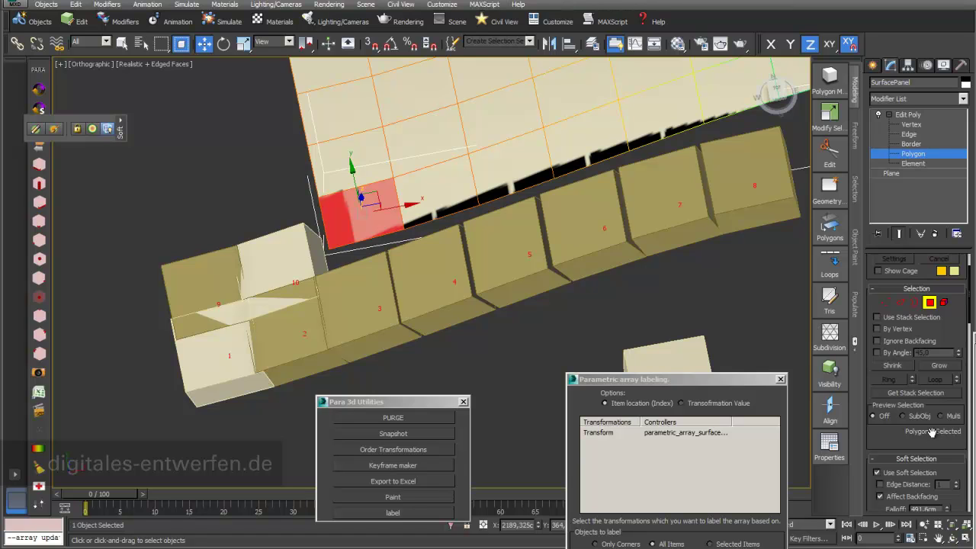
pyautogui.click(444, 187)
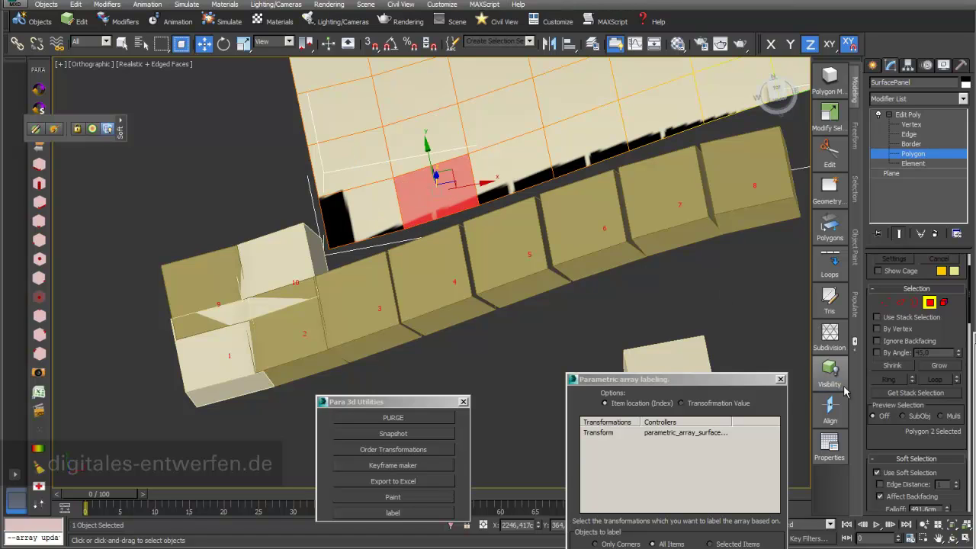
pyautogui.click(534, 170)
pyautogui.keyDown('alt'); pyautogui.moveTo(400, 179); pyautogui.dragTo(318, 227, button='middle'); pyautogui.keyUp('alt')
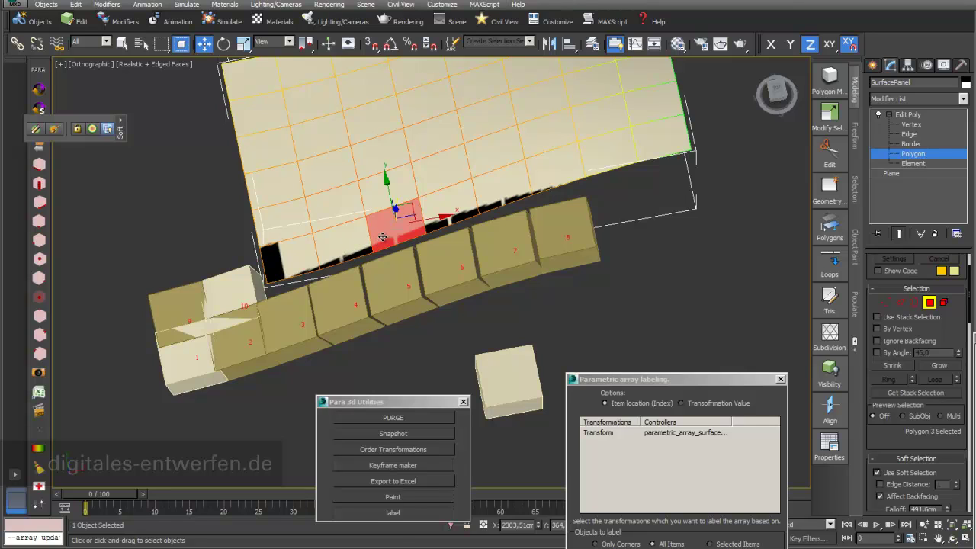
pyautogui.keyDown('alt'); pyautogui.moveTo(208, 216); pyautogui.dragTo(198, 224, button='middle'); pyautogui.keyUp('alt')
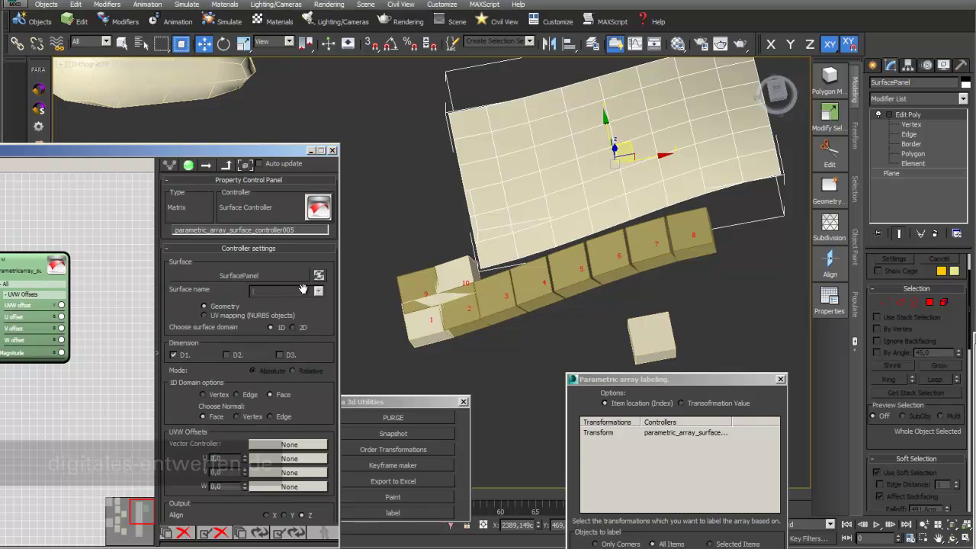
# Update the surface controller so the array boxes realign with the moved SurfacePanel.
pyautogui.click(290, 281)
pyautogui.rightClick(457, 359)
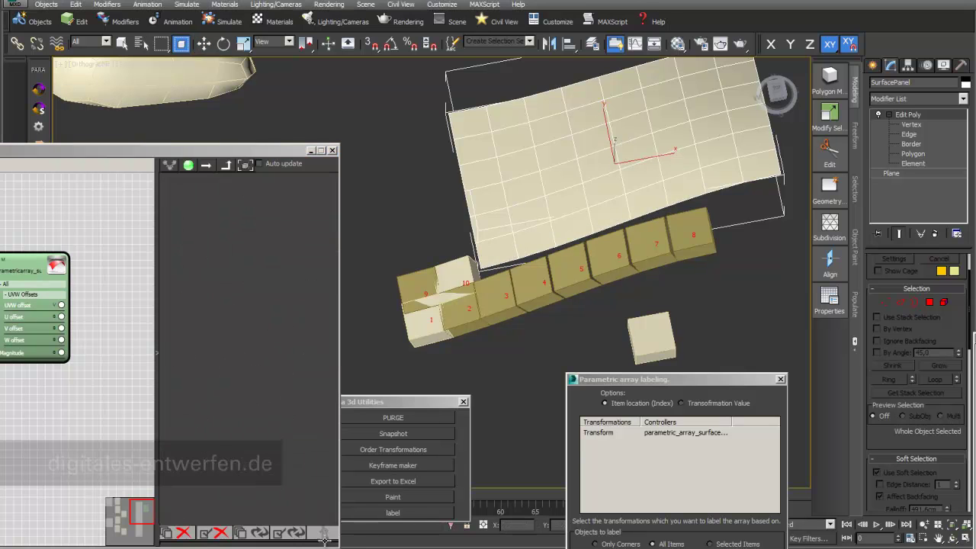
pyautogui.keyDown('alt'); pyautogui.moveTo(534, 321); pyautogui.dragTo(489, 342, button='middle'); pyautogui.keyUp('alt')
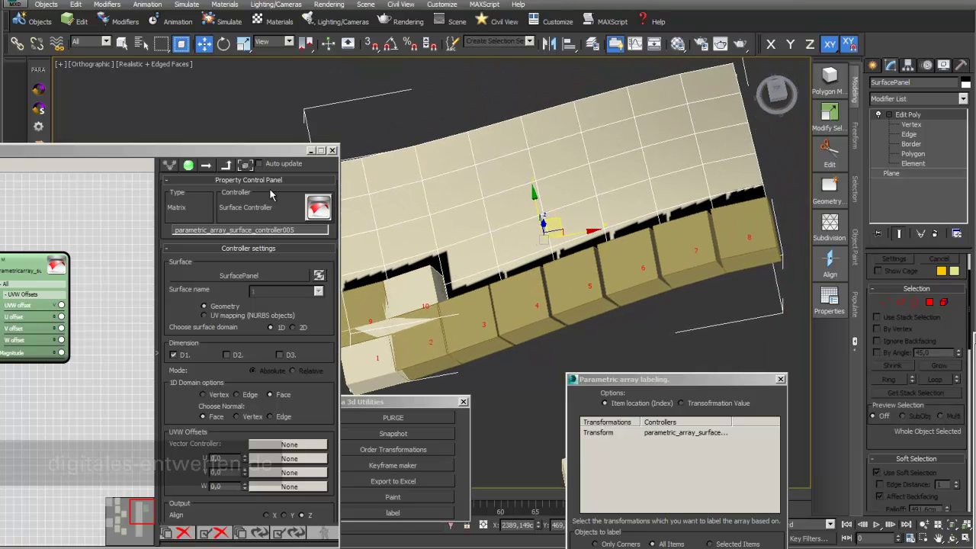
pyautogui.scroll(-3, 506, 260)
# Check all eight control points under the Master group of the FFD 2x2x2 in the PARABox001 node.
pyautogui.moveTo(652, 381); pyautogui.dragTo(662, 442)
pyautogui.moveTo(277, 152); pyautogui.dragTo(476, 86)
pyautogui.scroll(-1, 251, 366)
pyautogui.moveTo(250, 366); pyautogui.dragTo(272, 223, button='middle')
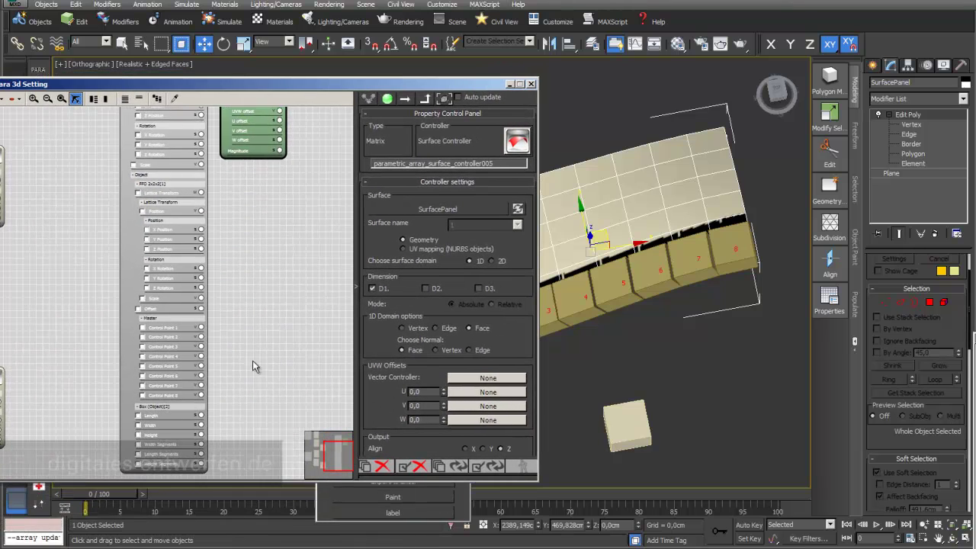
pyautogui.moveTo(257, 368); pyautogui.dragTo(251, 279, button='middle')
pyautogui.scroll(2, 251, 279)
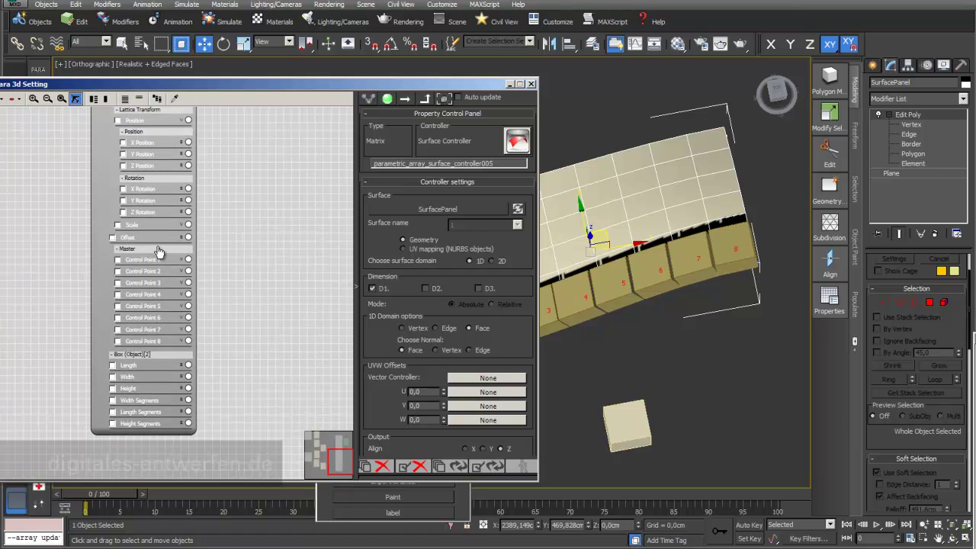
pyautogui.moveTo(241, 226); pyautogui.dragTo(227, 281, button='middle')
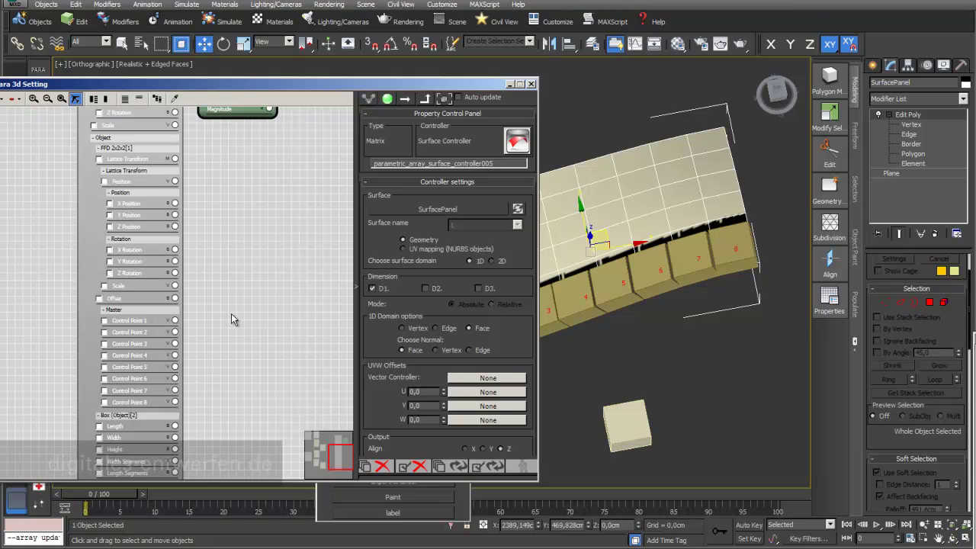
pyautogui.moveTo(233, 321); pyautogui.dragTo(229, 298, button='middle')
pyautogui.rightClick(149, 295)
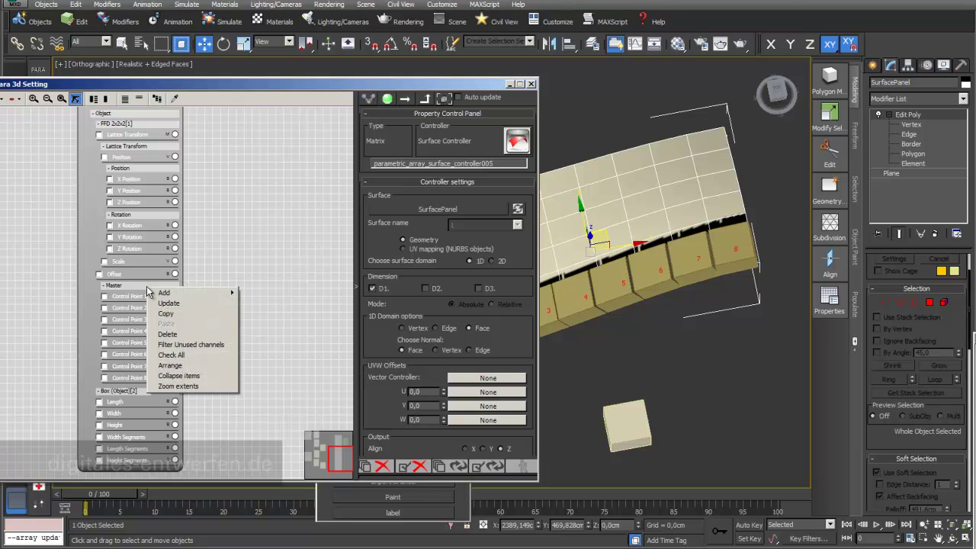
pyautogui.click(172, 356)
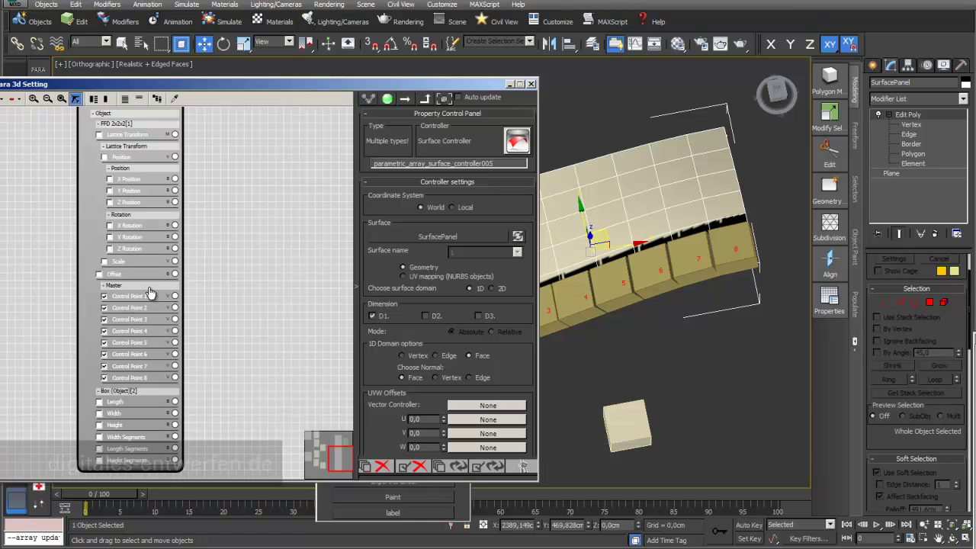
# Assign a new Surface Controller to the eight FFD control points, applied with the Instance method.
pyautogui.moveTo(174, 296); pyautogui.dragTo(342, 300)
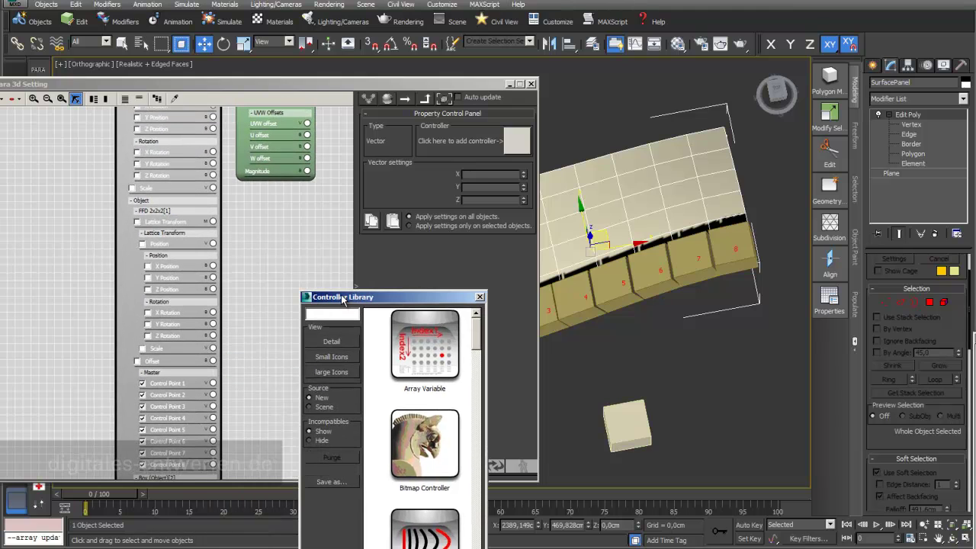
pyautogui.write('surf')
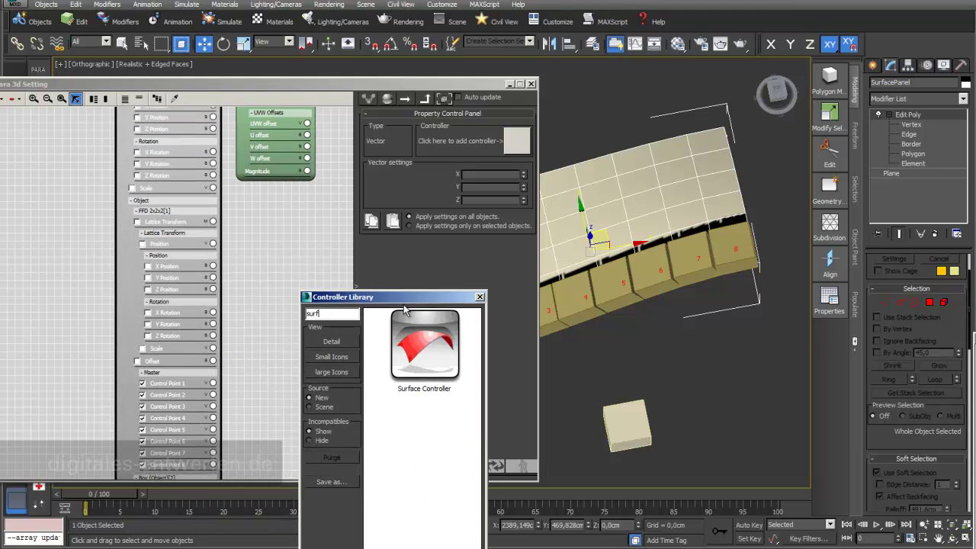
pyautogui.doubleClick(414, 355)
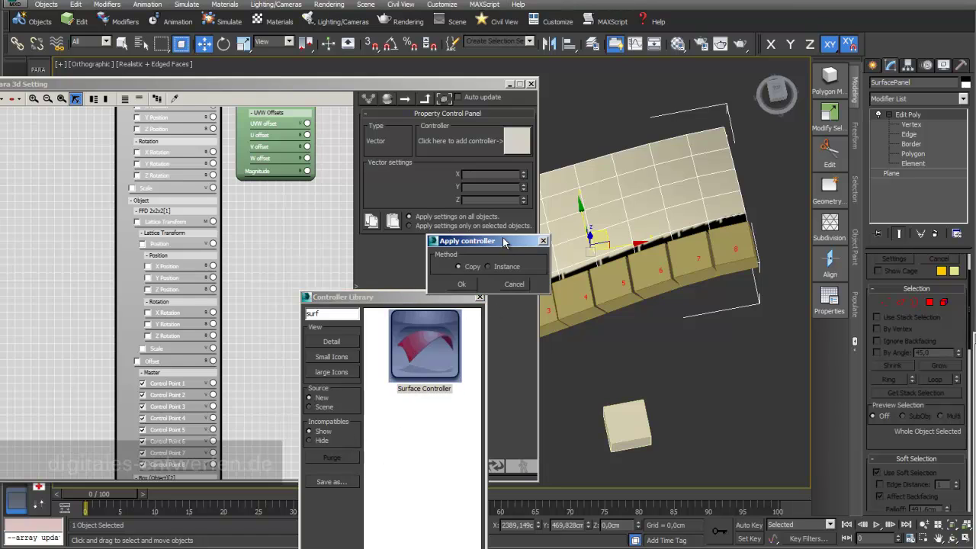
pyautogui.moveTo(503, 242); pyautogui.dragTo(430, 231)
pyautogui.click(411, 252)
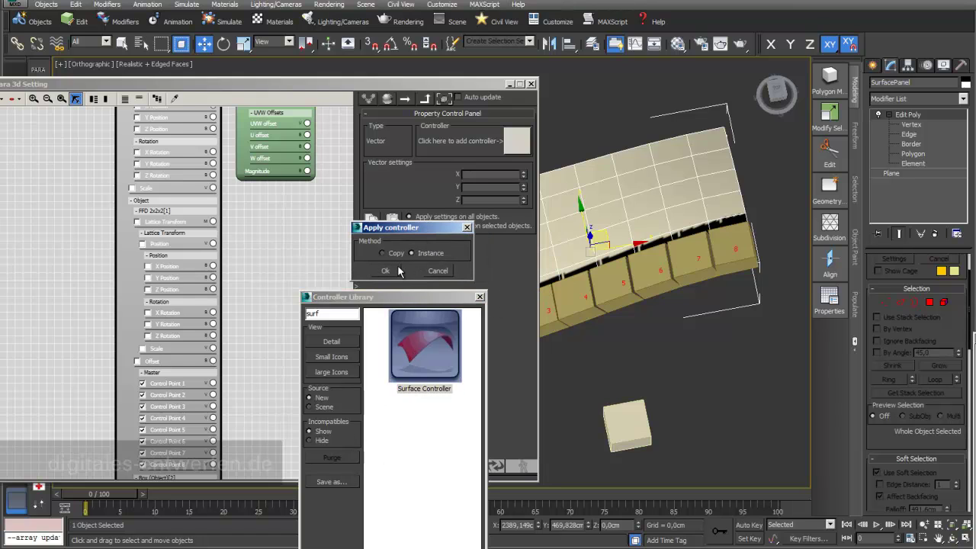
pyautogui.click(386, 271)
# Set SurfacePanel as the surface of the control points' controller, update it and move the settings clear of the panel.
pyautogui.moveTo(287, 334); pyautogui.dragTo(237, 283, button='middle')
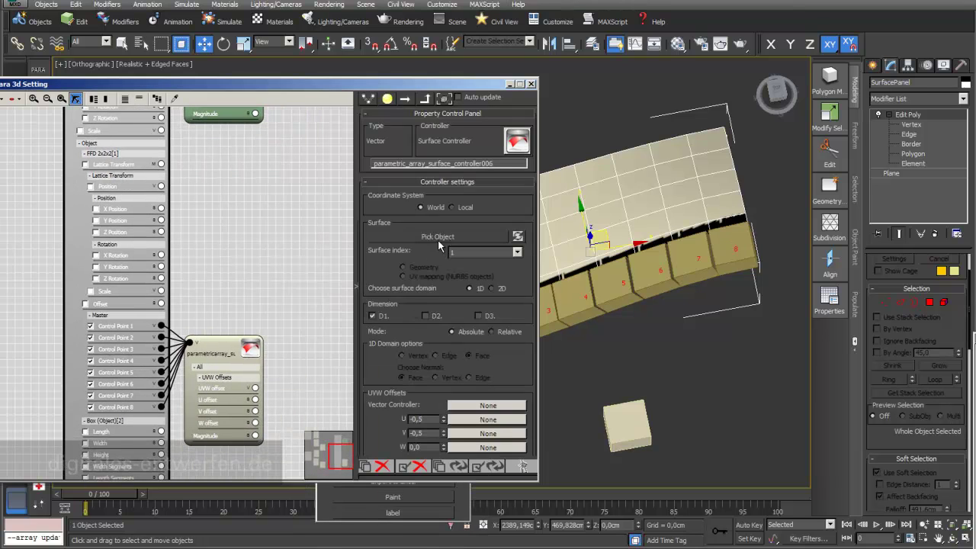
pyautogui.click(437, 238)
pyautogui.click(556, 237)
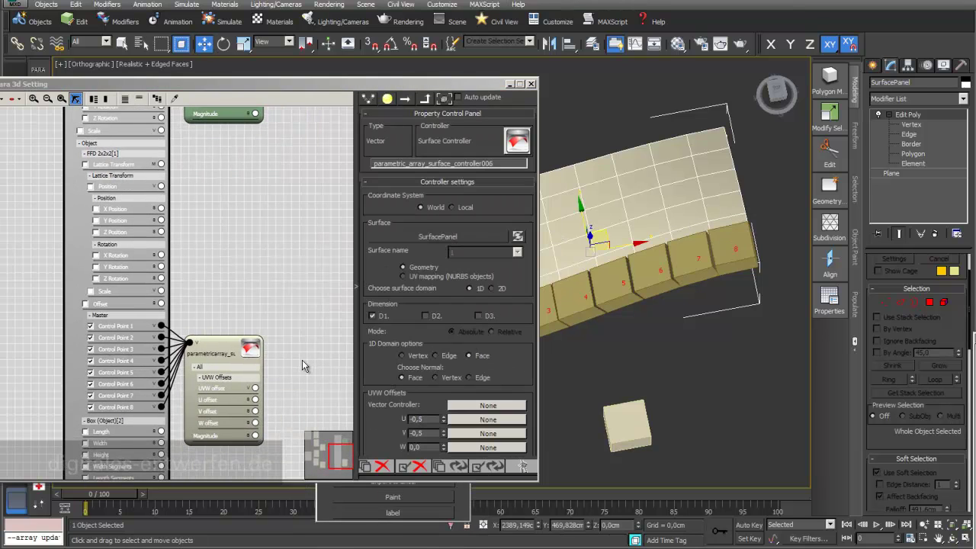
pyautogui.scroll(-5, 510, 380)
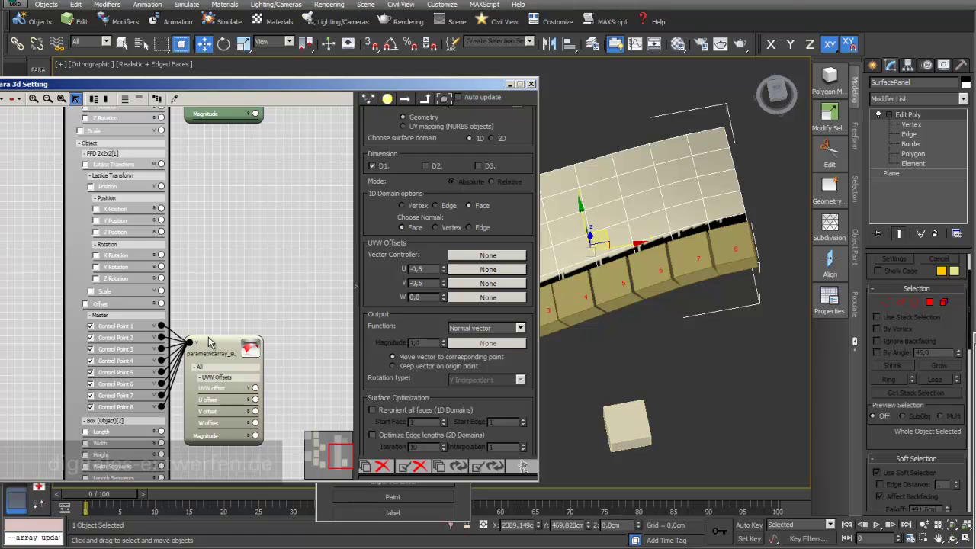
pyautogui.click(495, 467)
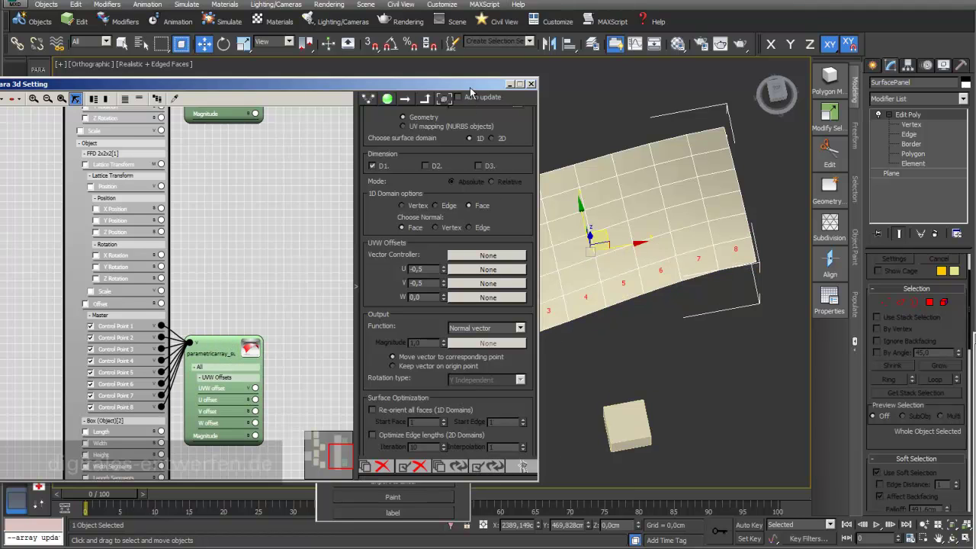
pyautogui.moveTo(470, 91); pyautogui.dragTo(363, 77)
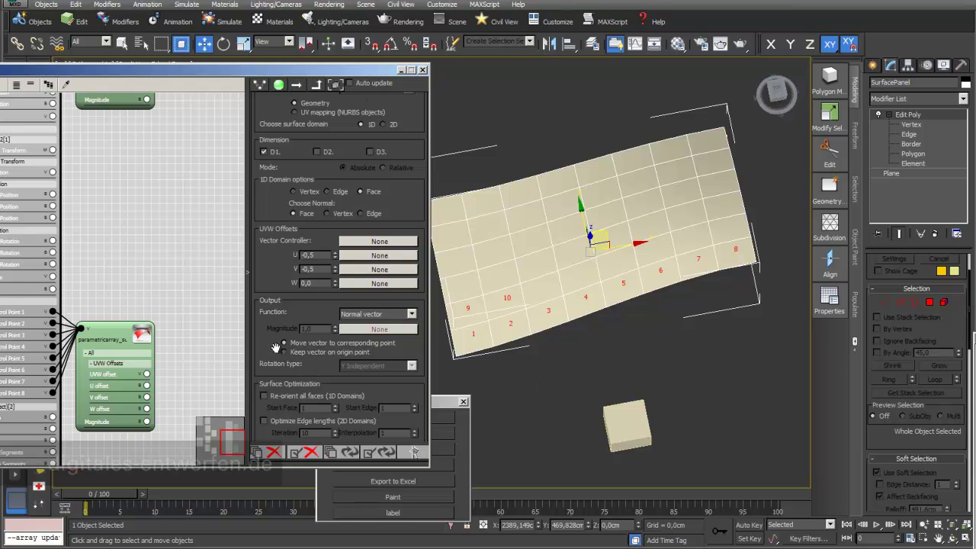
# Assign a SubObject Controller as the UVW offset vector controller of the control points' surface controller and update the array.
pyautogui.scroll(-3, 269, 350)
pyautogui.scroll(3, 270, 350)
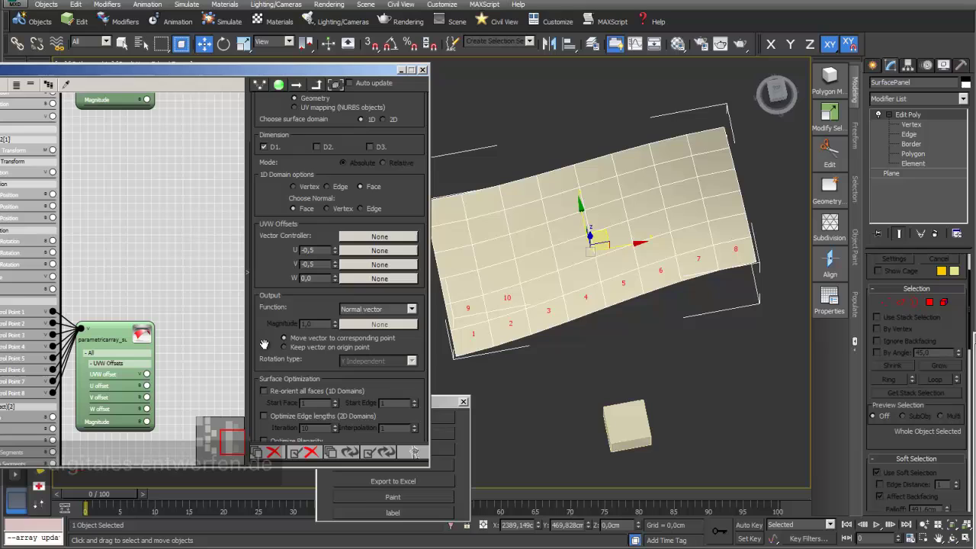
pyautogui.click(374, 237)
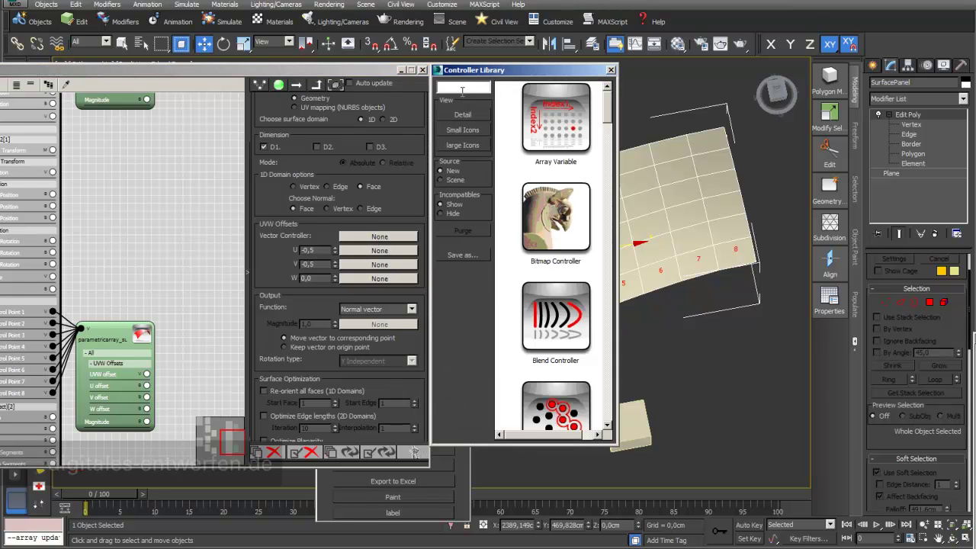
pyautogui.write('sub')
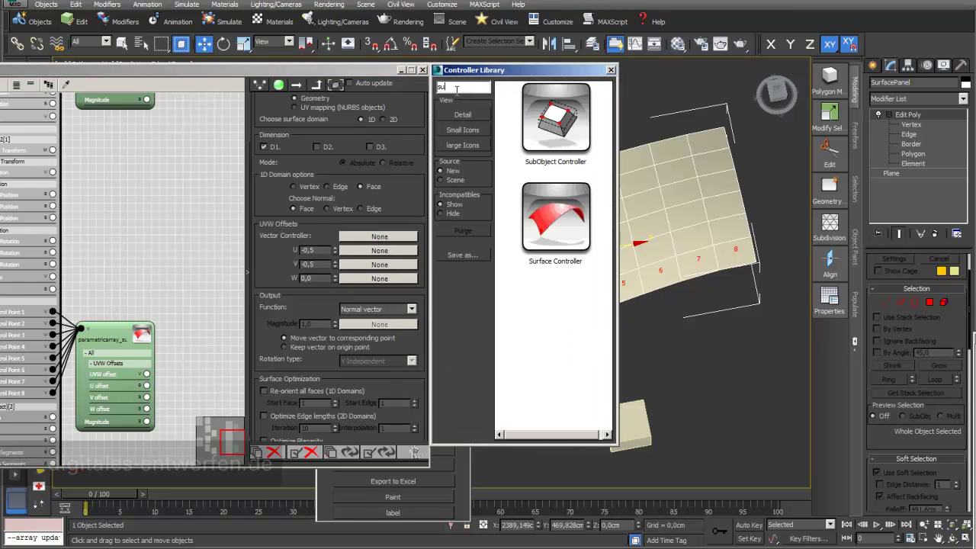
pyautogui.doubleClick(556, 122)
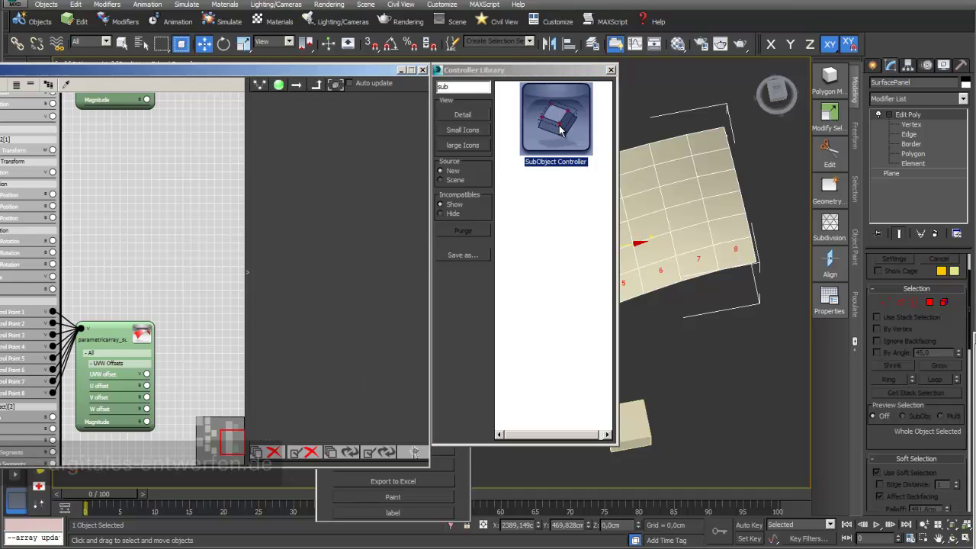
pyautogui.click(386, 454)
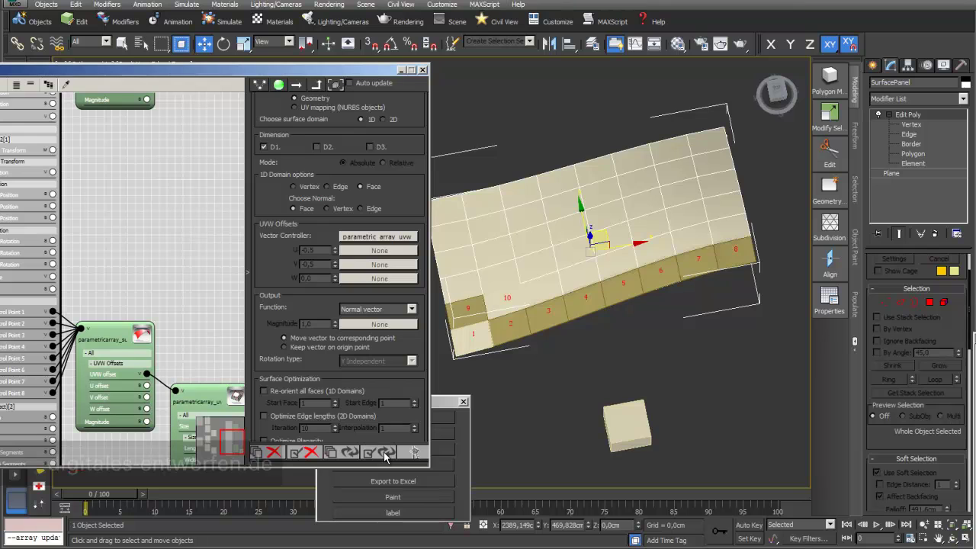
# Open the SubObject Offsets controller, set its W size to 10 and update the controller to thicken the boxes.
pyautogui.scroll(2, 592, 304)
pyautogui.moveTo(592, 305); pyautogui.dragTo(450, 377, button='middle')
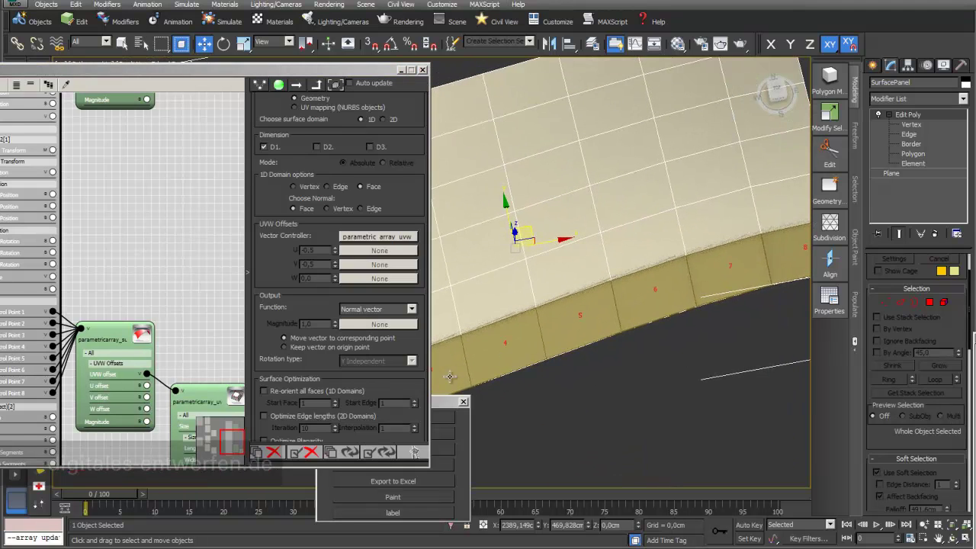
pyautogui.click(398, 236)
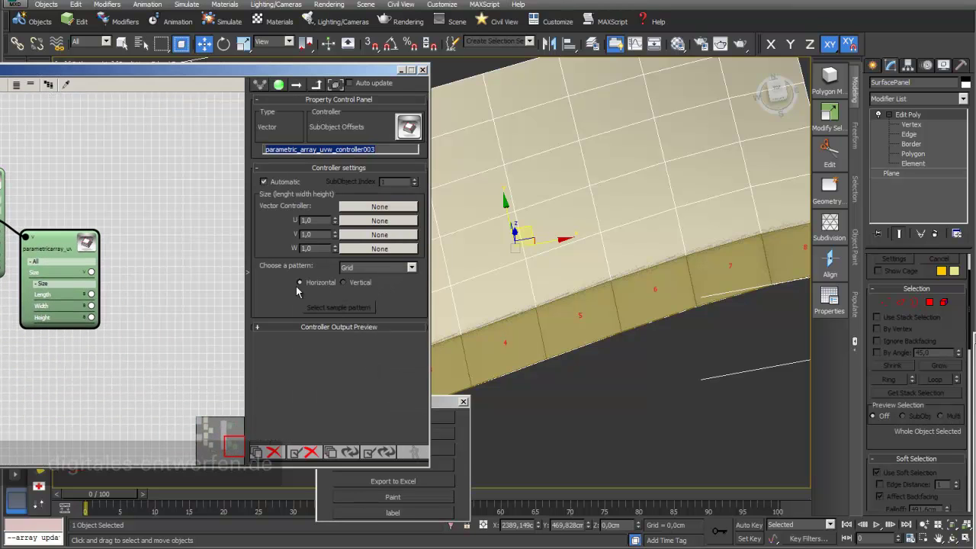
pyautogui.click(314, 248)
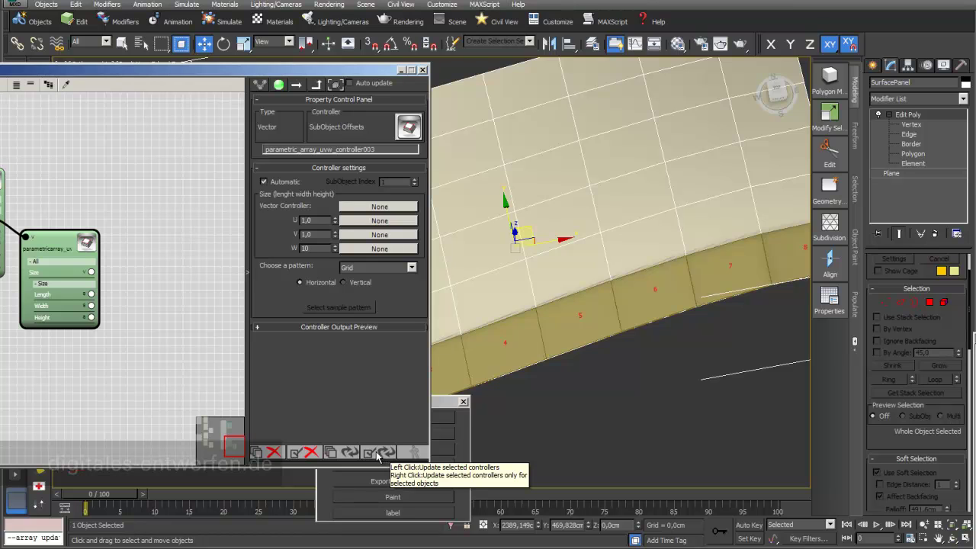
pyautogui.click(381, 454)
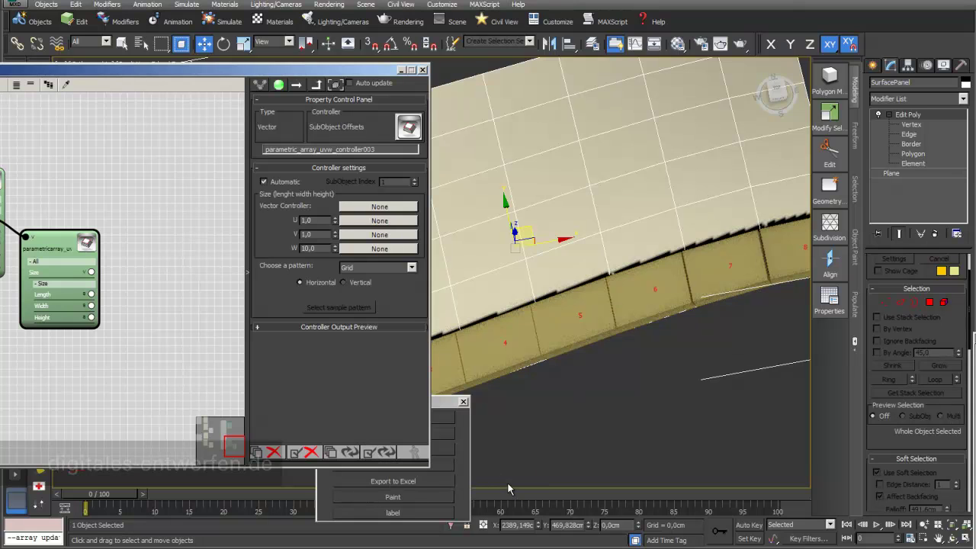
pyautogui.scroll(4, 732, 271)
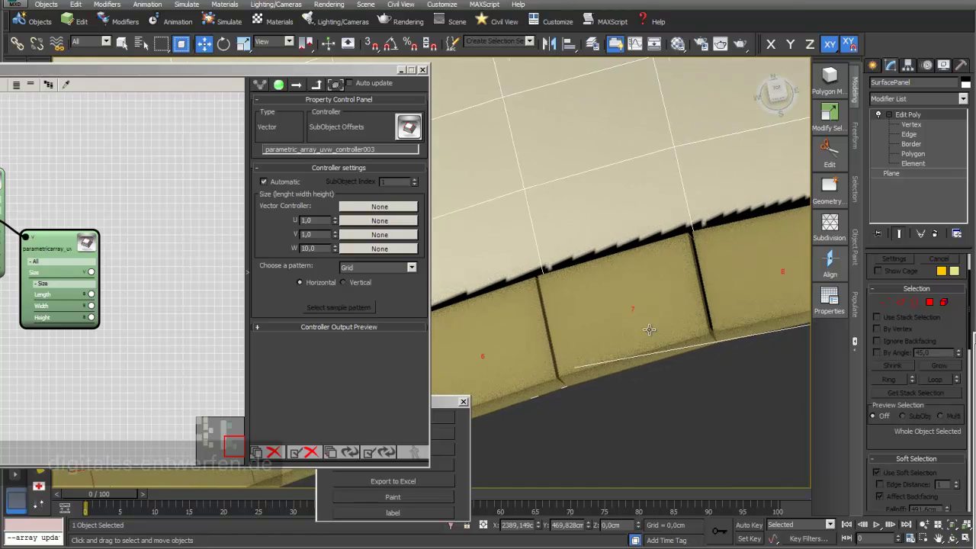
pyautogui.keyDown('alt'); pyautogui.moveTo(693, 336); pyautogui.dragTo(613, 321, button='middle'); pyautogui.keyUp('alt')
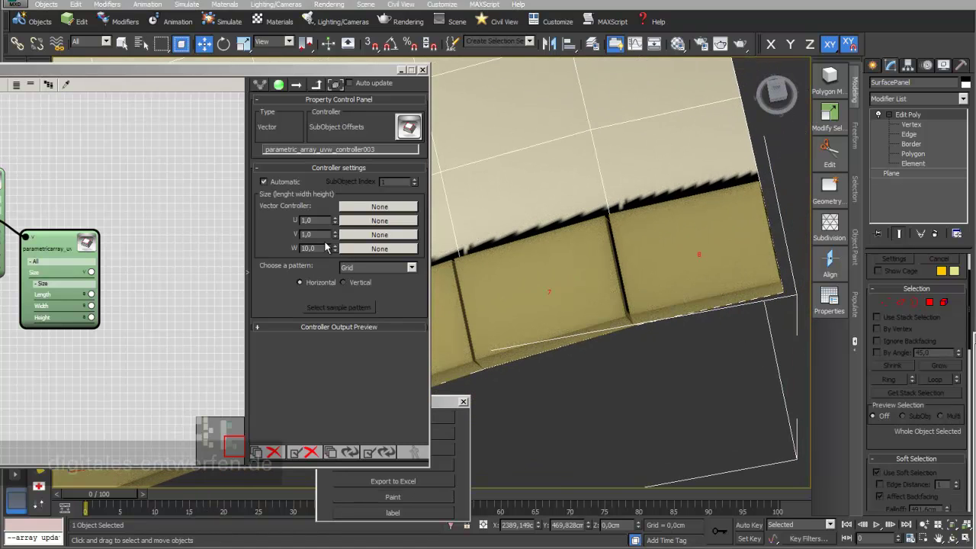
# Set the SubObject Offsets controller's U and V sizes to 0,8 and update the boxes.
pyautogui.click(315, 219)
pyautogui.moveTo(315, 219); pyautogui.dragTo(235, 225)
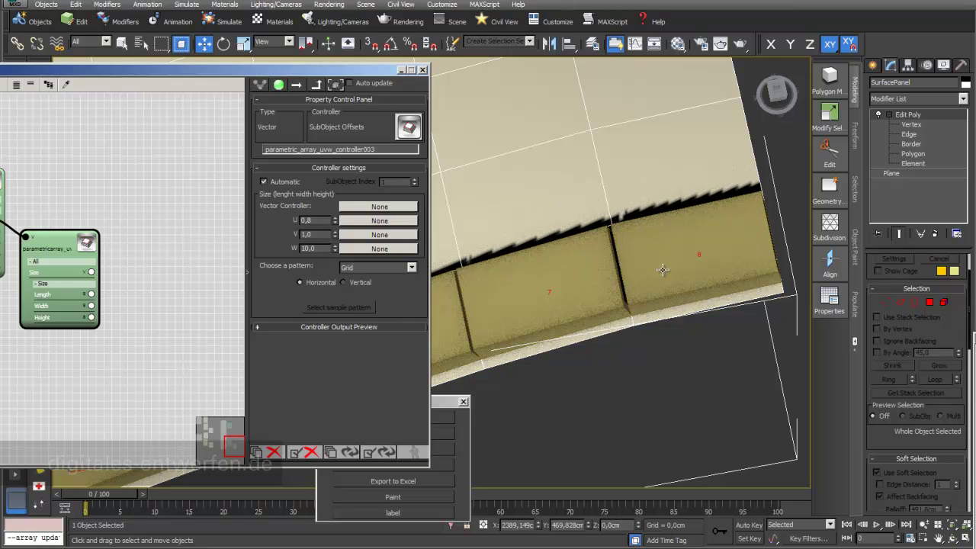
pyautogui.doubleClick(314, 236)
pyautogui.write('0,8')
pyautogui.press('Return')
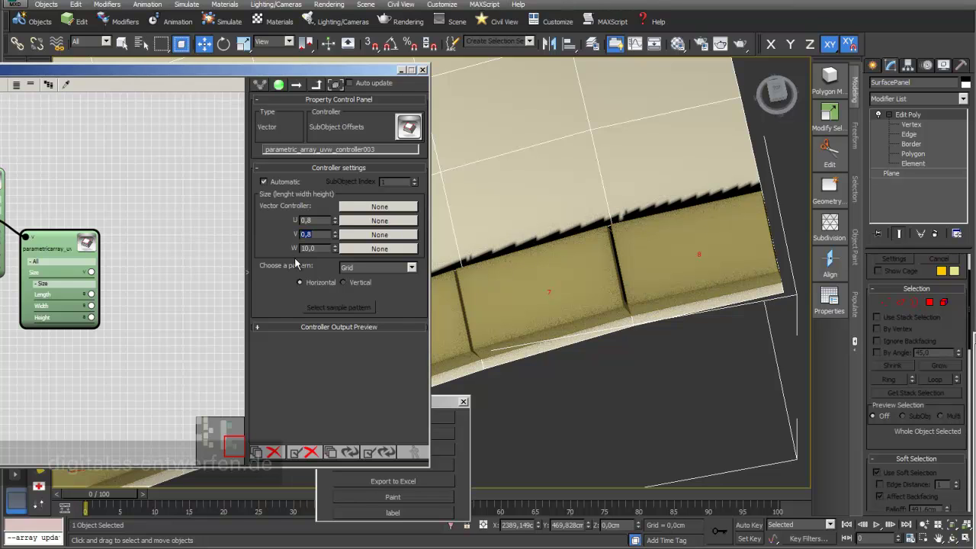
pyautogui.click(385, 453)
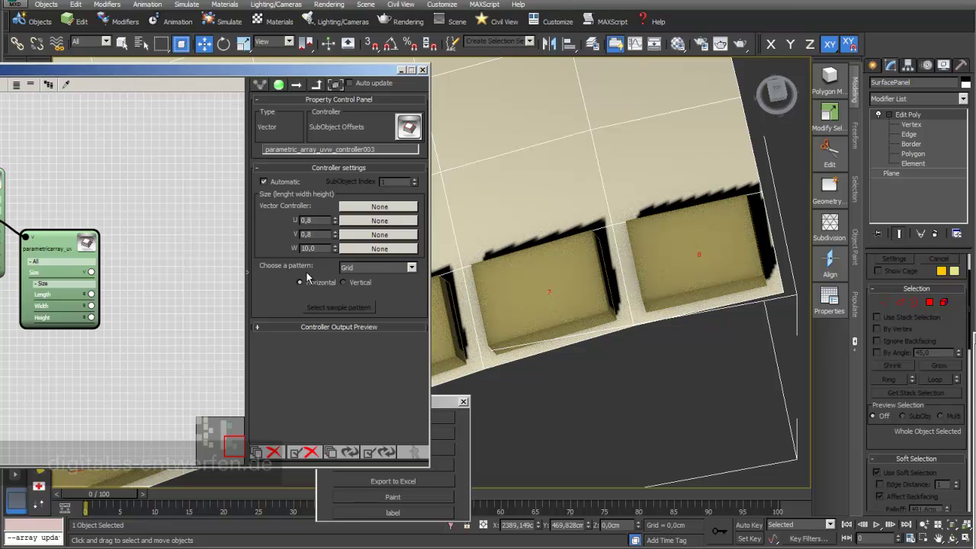
# Keep the Grid pattern, restore the U and V sizes to 1,0 and update the controller.
pyautogui.click(361, 268)
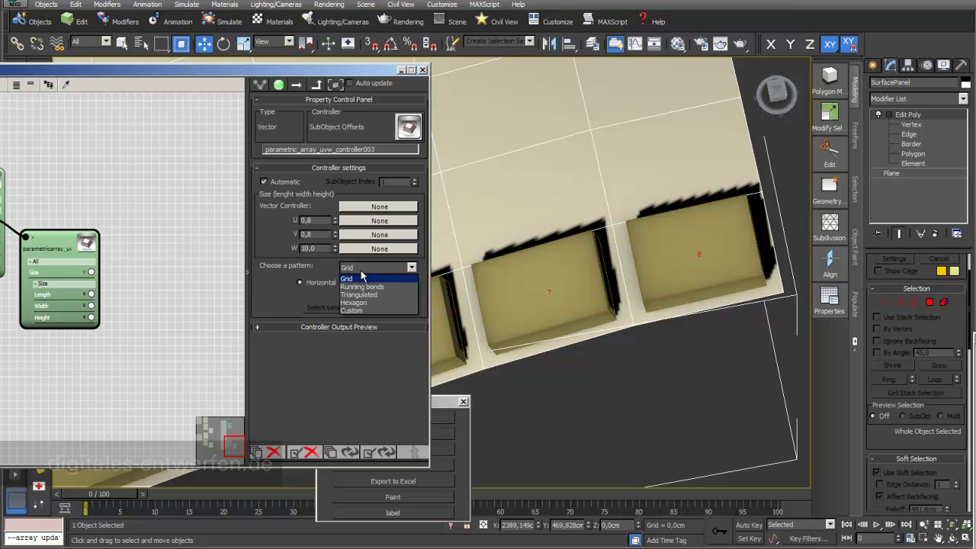
pyautogui.click(361, 280)
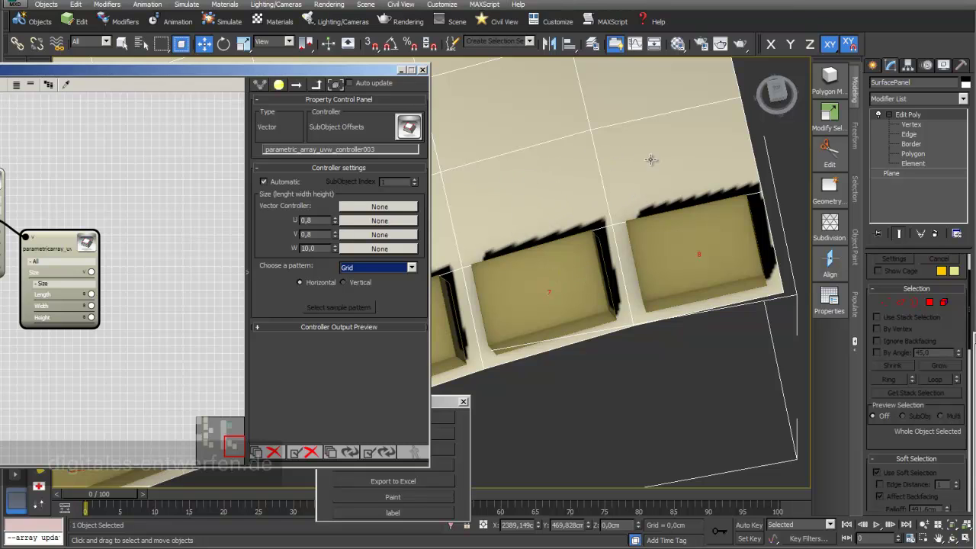
pyautogui.moveTo(319, 220); pyautogui.dragTo(258, 217)
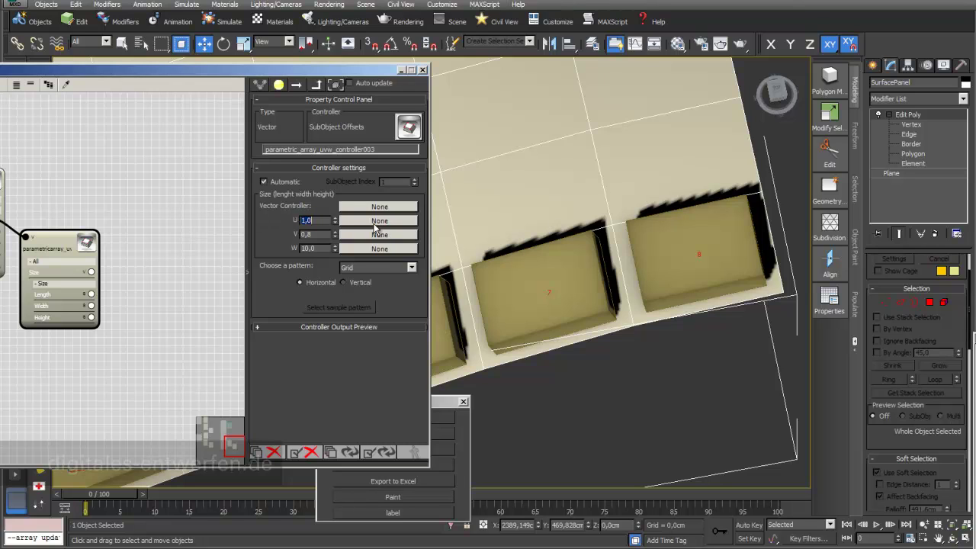
pyautogui.press('Tab')
pyautogui.click(380, 455)
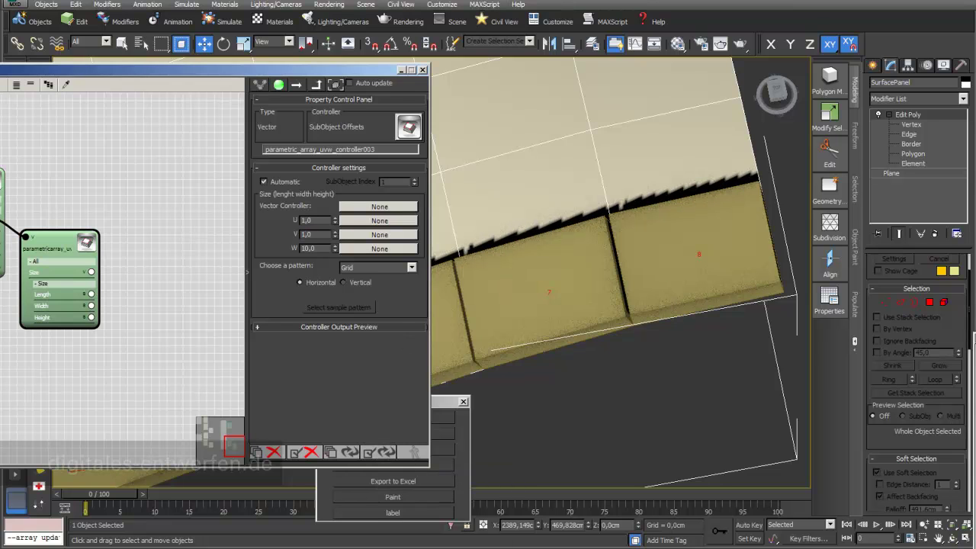
# Return to the control points' surface controller, select the array object, and switch the surface domain to 2D and back to 1D.
pyautogui.moveTo(69, 185); pyautogui.dragTo(160, 198, button='middle')
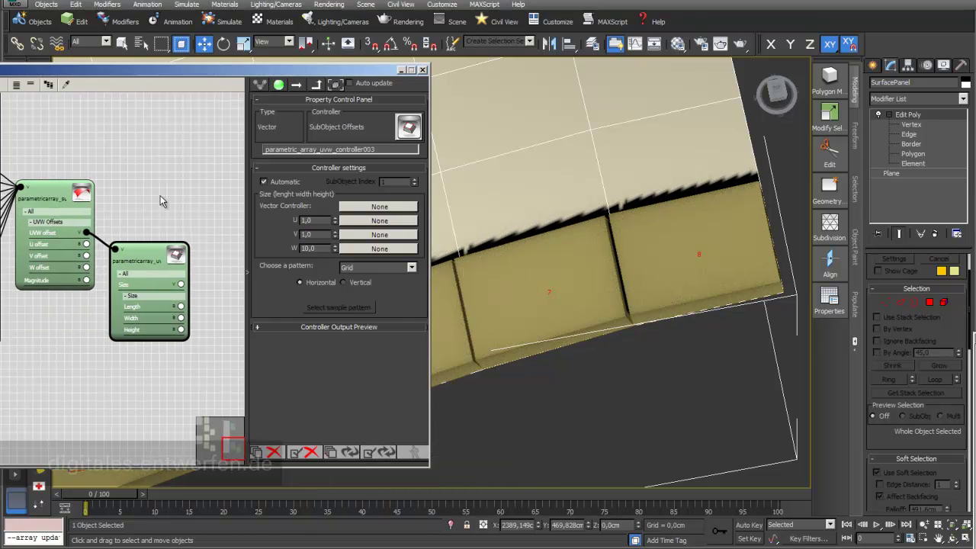
pyautogui.moveTo(101, 162); pyautogui.dragTo(159, 149, button='middle')
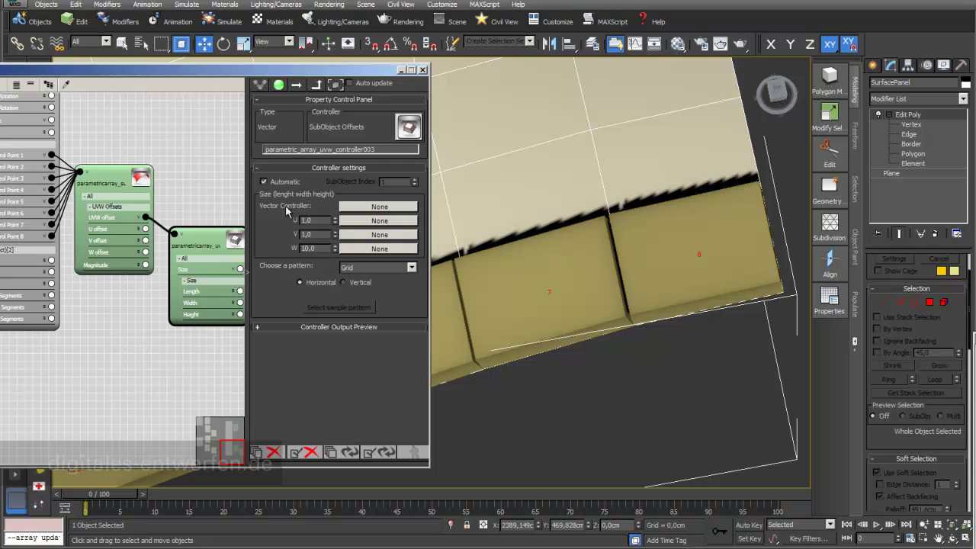
pyautogui.click(317, 83)
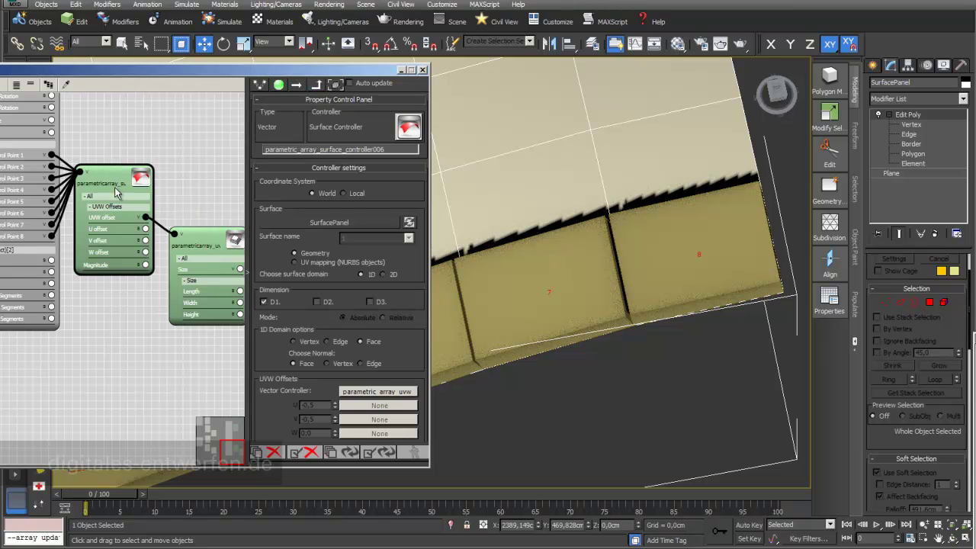
pyautogui.moveTo(273, 253); pyautogui.dragTo(271, 212)
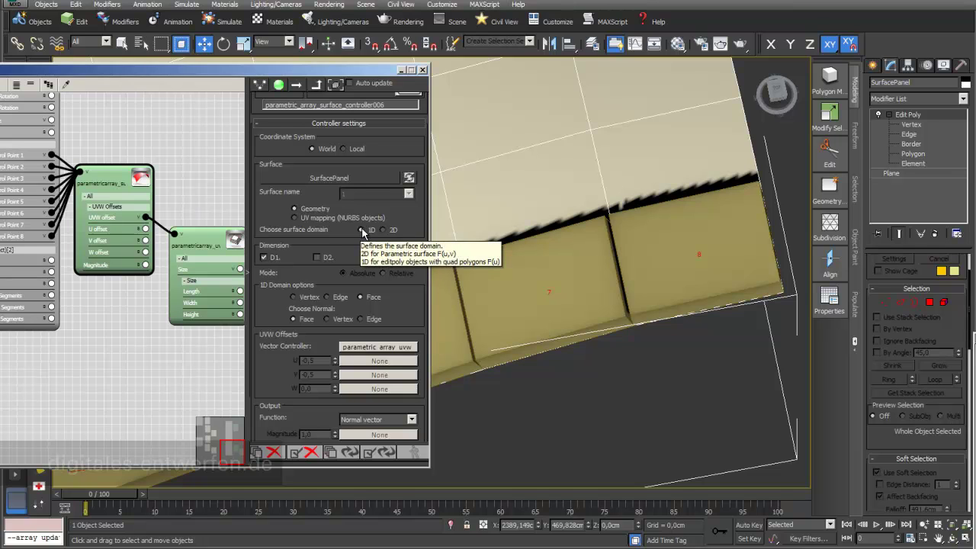
pyautogui.click(383, 231)
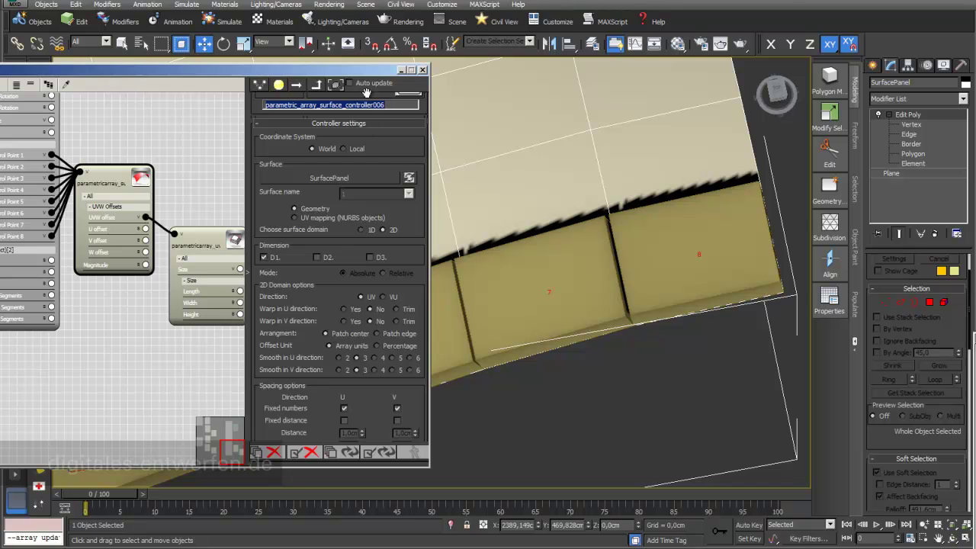
pyautogui.click(337, 83)
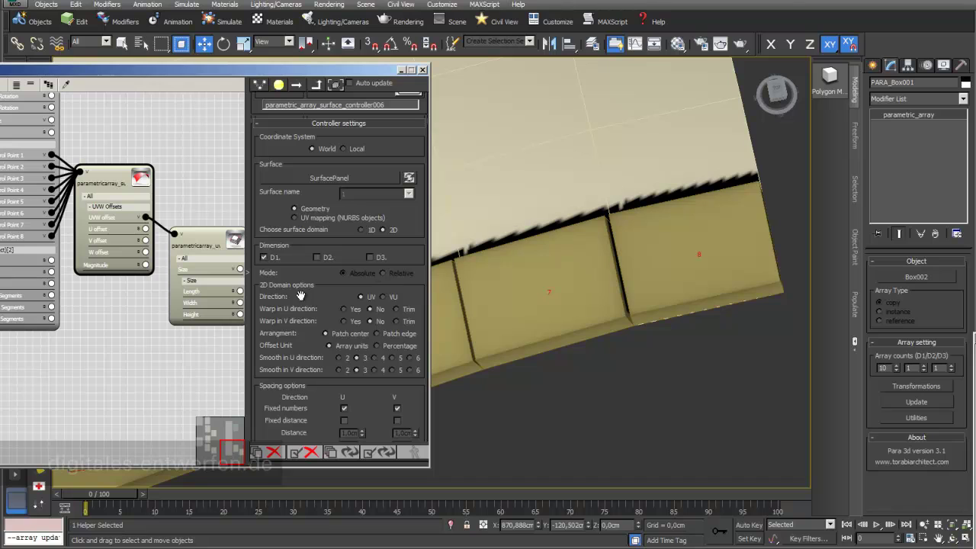
pyautogui.click(361, 231)
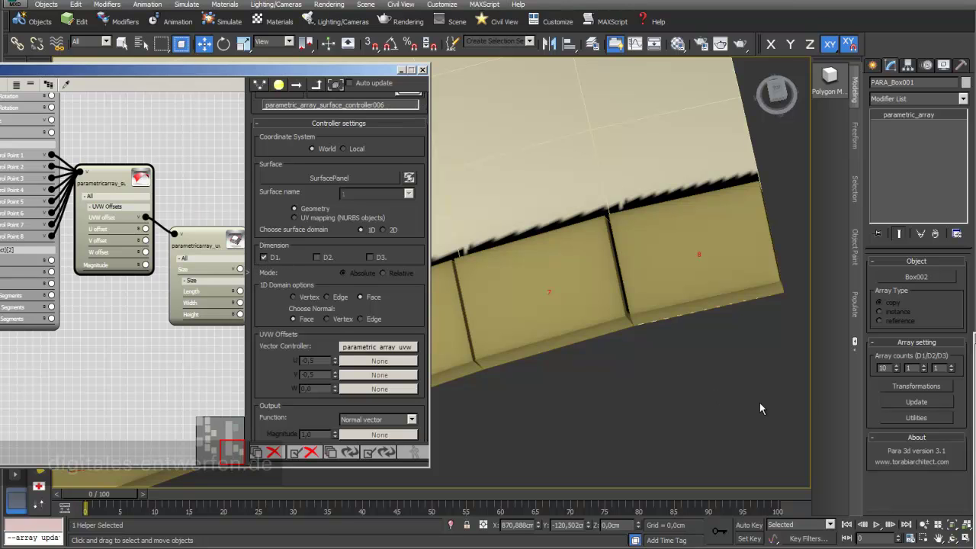
# Set the parametric array's second dimension (D2) count to 20.
pyautogui.click(909, 369)
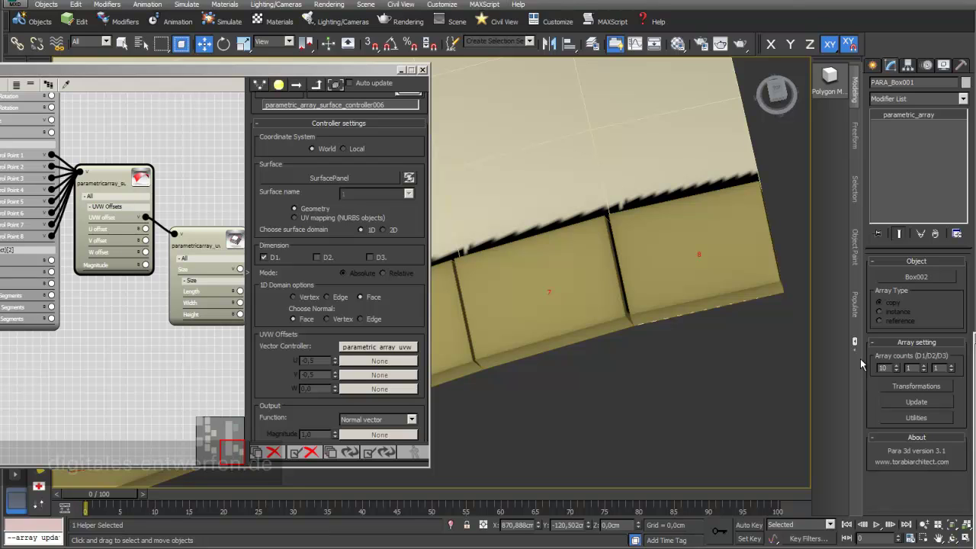
pyautogui.press('BackSpace')
pyautogui.write('20')
pyautogui.press('Return')
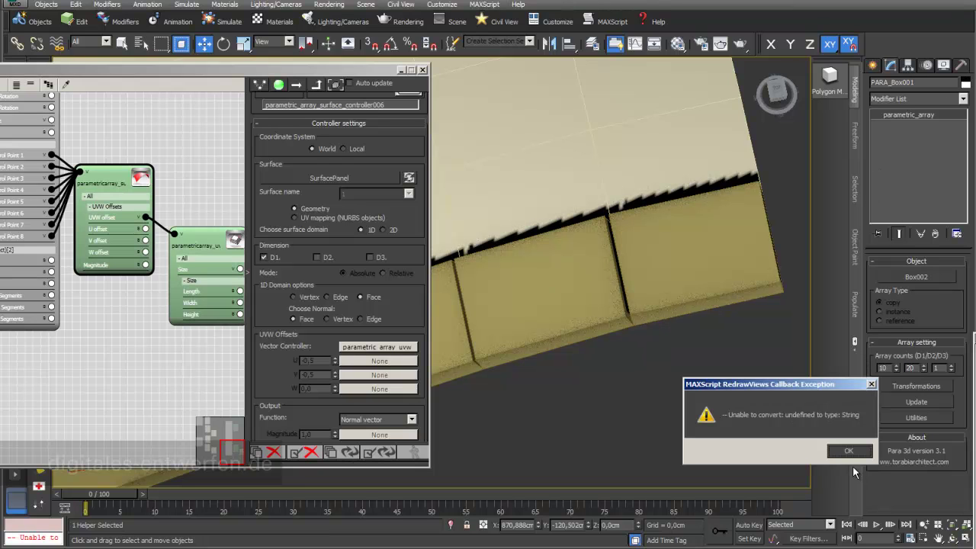
pyautogui.click(846, 454)
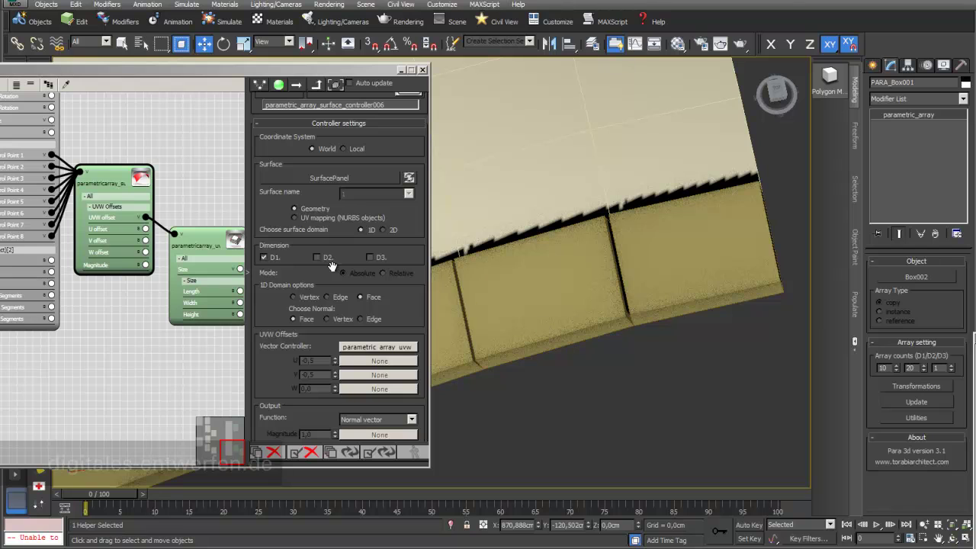
# Switch the surface controller's dimension from D1 to D2, update it and move the settings away from the panel.
pyautogui.click(265, 259)
pyautogui.click(317, 257)
pyautogui.click(372, 455)
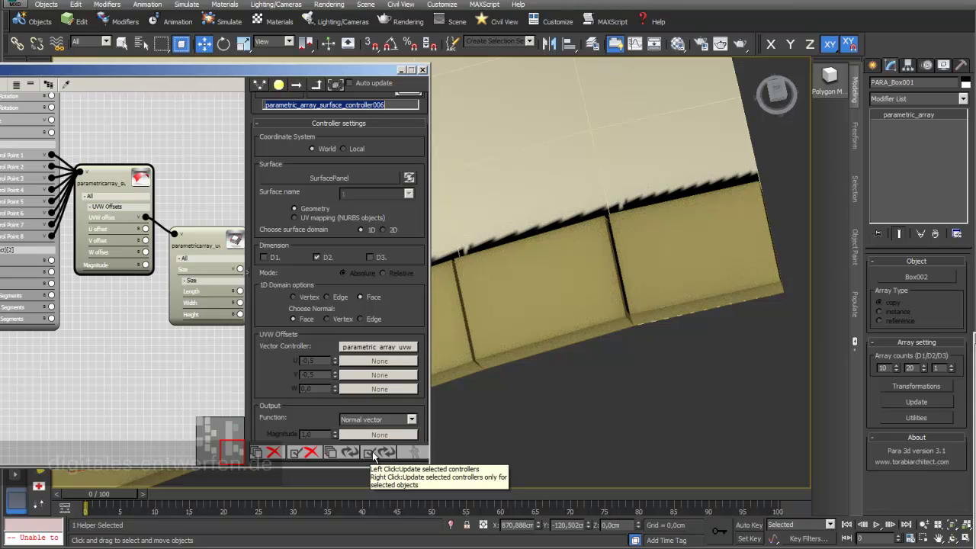
pyautogui.click(372, 455)
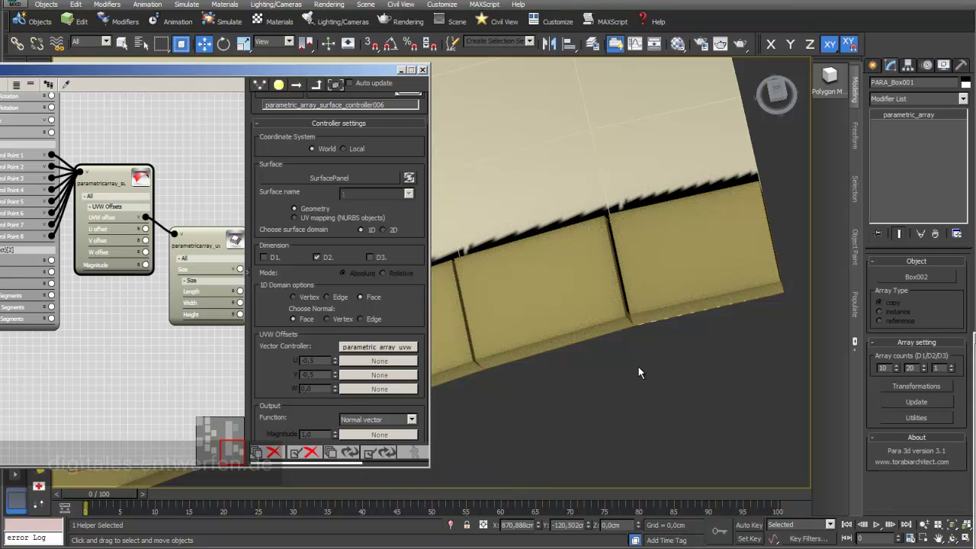
pyautogui.moveTo(531, 273); pyautogui.dragTo(580, 313, button='middle')
pyautogui.moveTo(309, 74); pyautogui.dragTo(194, 202)
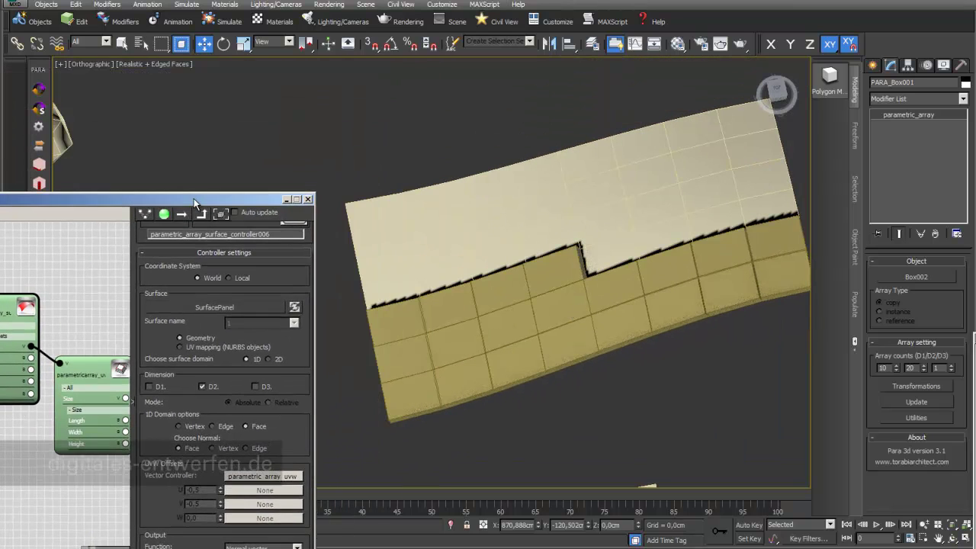
# Switch the surface controller's dimension back from D2 to D1 and update the array boxes.
pyautogui.click(202, 386)
pyautogui.click(149, 387)
pyautogui.moveTo(242, 200); pyautogui.dragTo(296, 79)
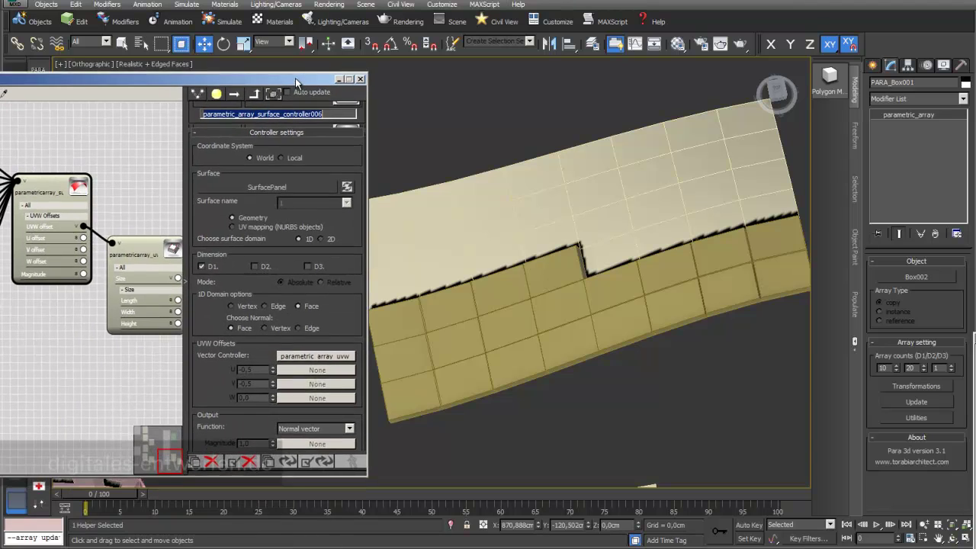
pyautogui.click(323, 461)
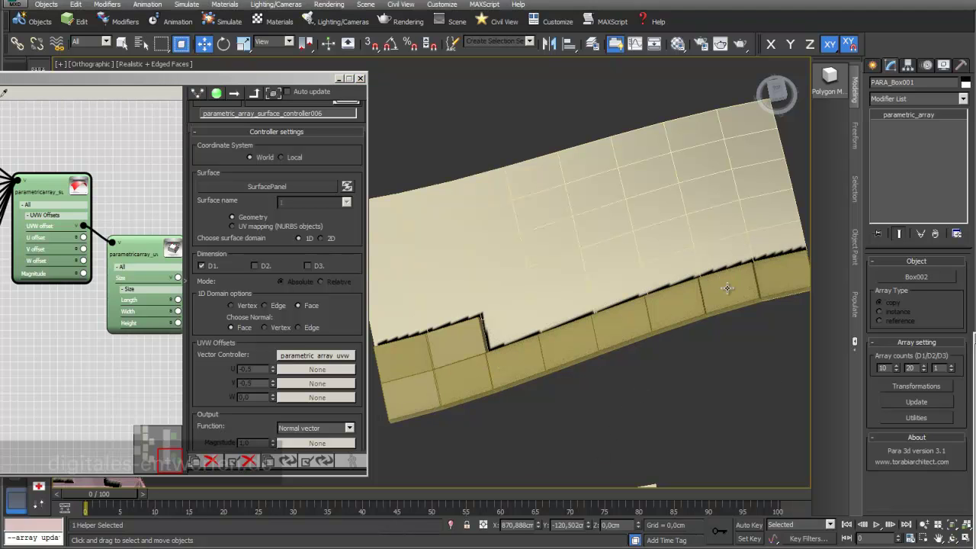
# Open the SubObject Offsets controller connected to the surface controller's UVW offset.
pyautogui.scroll(2, 694, 274)
pyautogui.moveTo(686, 272); pyautogui.dragTo(590, 255, button='middle')
pyautogui.scroll(2, 590, 256)
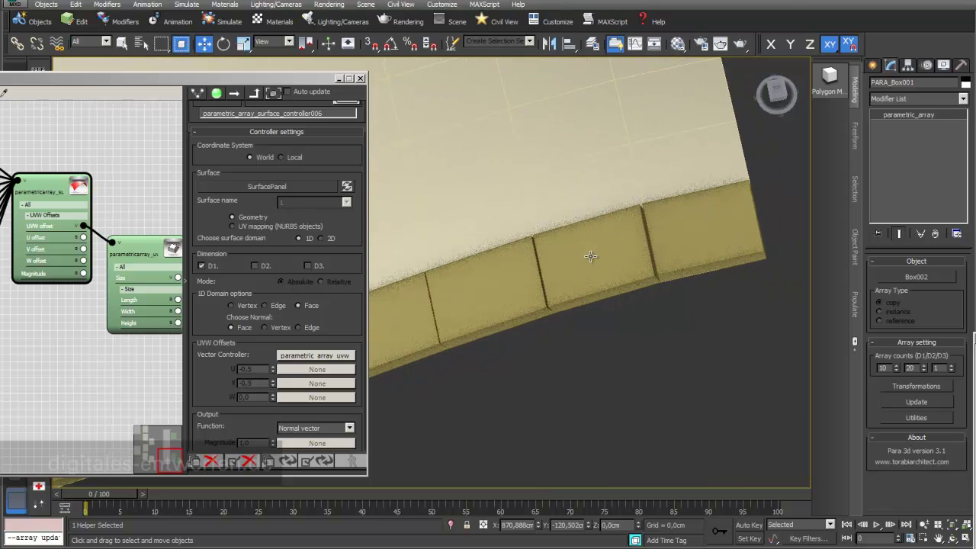
pyautogui.click(310, 355)
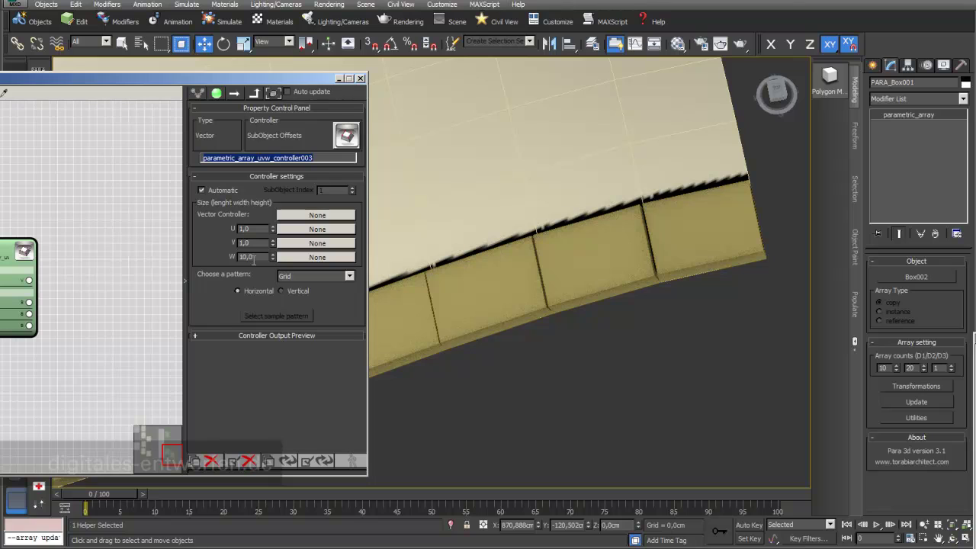
pyautogui.moveTo(114, 194); pyautogui.dragTo(144, 205, button='middle')
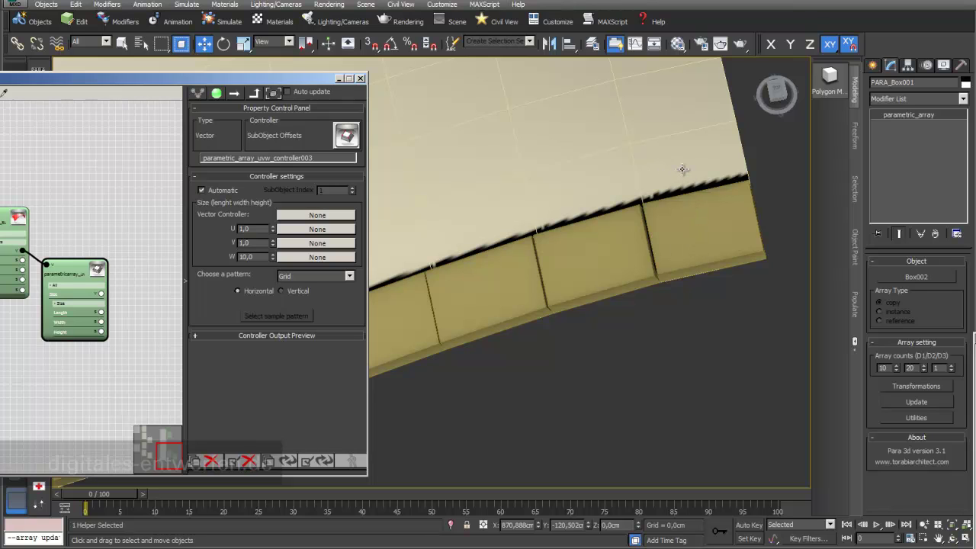
# Select the last box of the first row and examine the joint with its neighbour from close up.
pyautogui.click(682, 169)
pyautogui.click(687, 248)
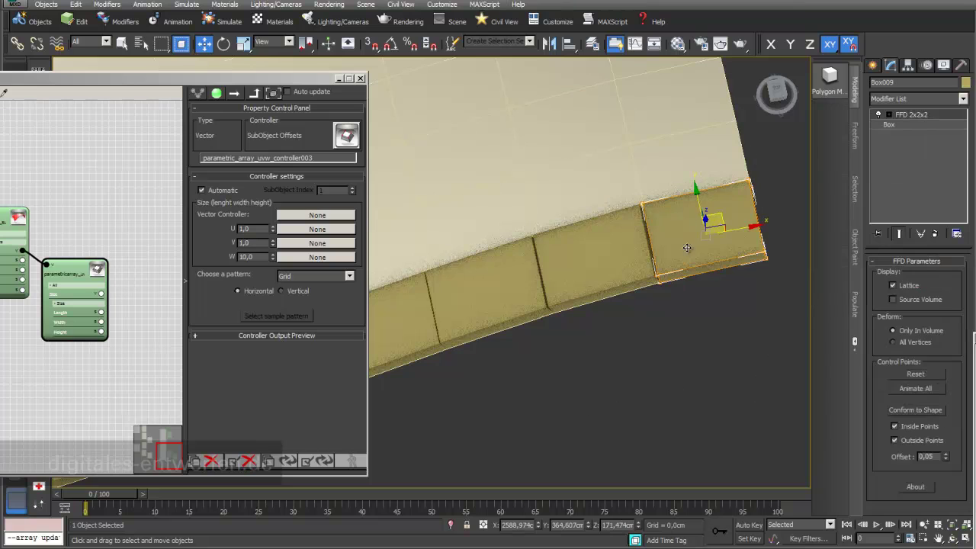
pyautogui.scroll(3, 694, 251)
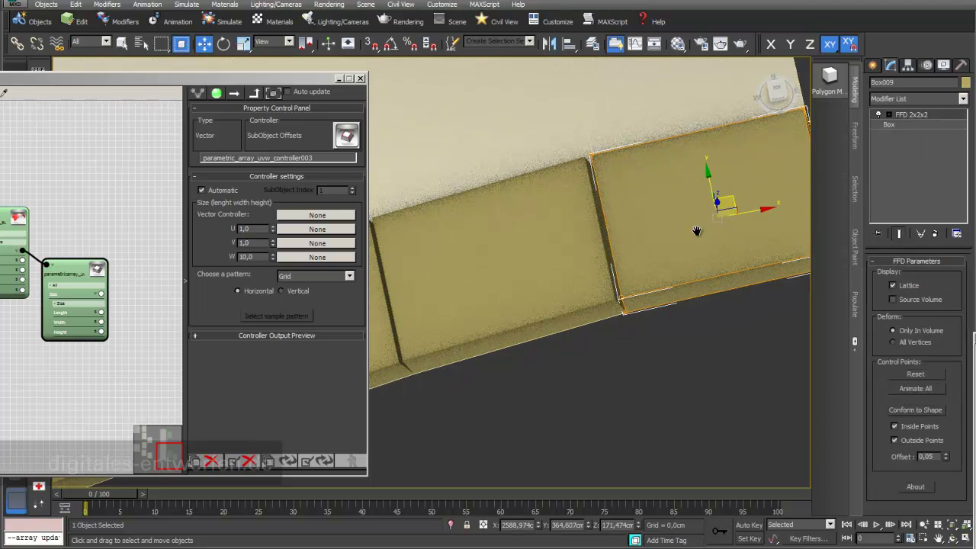
pyautogui.scroll(3, 694, 252)
pyautogui.click(952, 538)
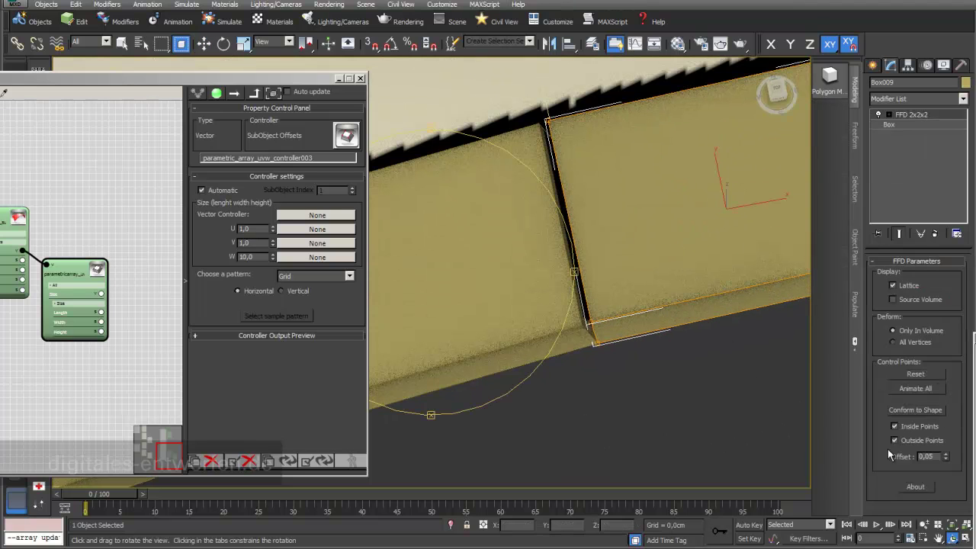
# Set the SubObject Offsets controller's W size to 40 and update the array.
pyautogui.moveTo(519, 276); pyautogui.dragTo(531, 234)
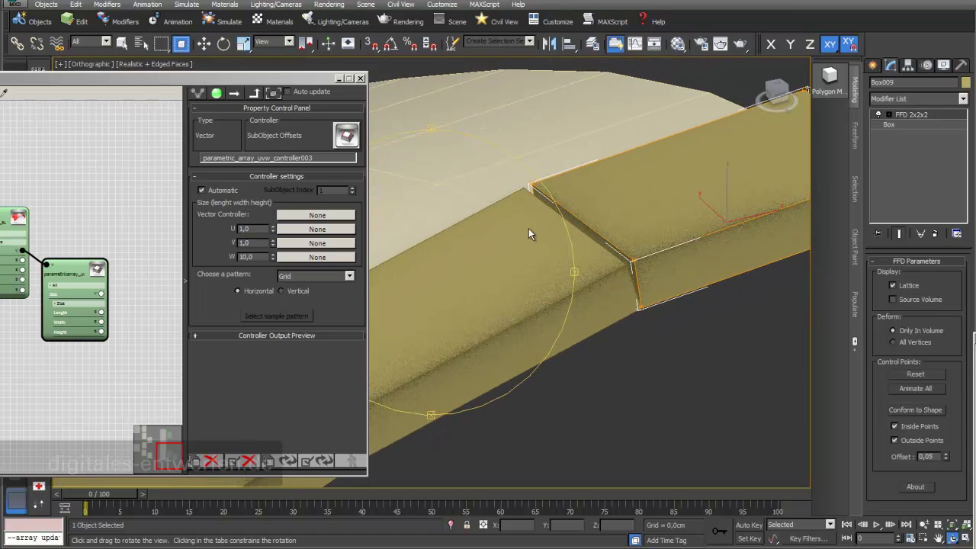
pyautogui.doubleClick(245, 258)
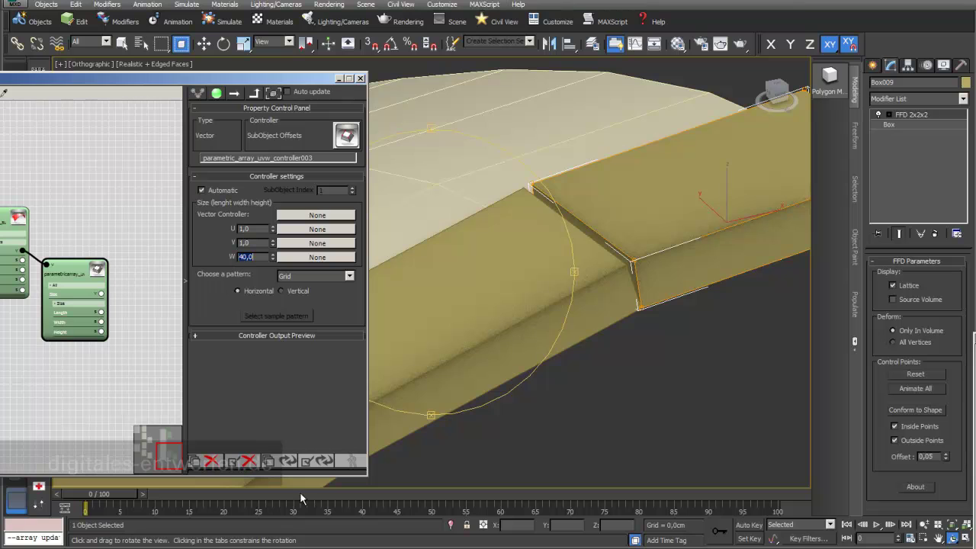
pyautogui.click(314, 461)
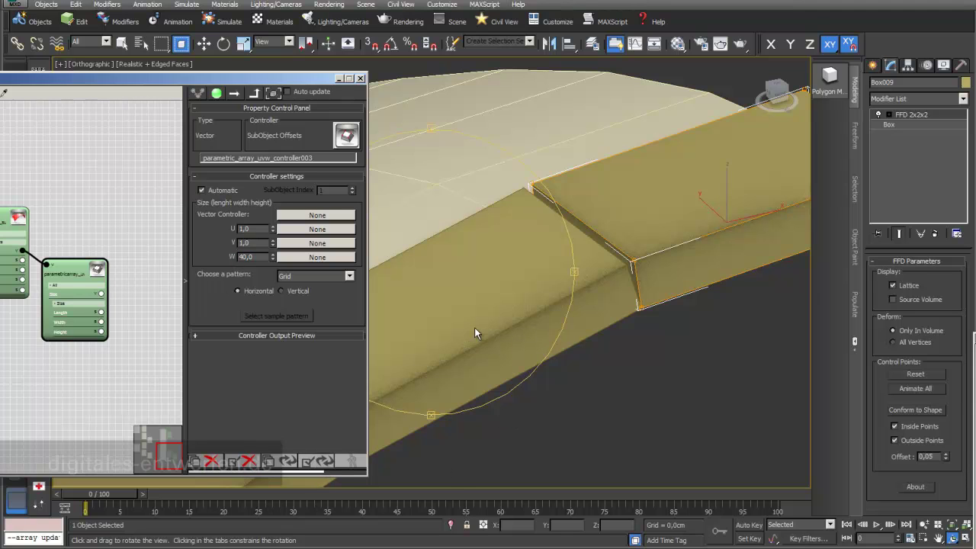
pyautogui.moveTo(474, 327); pyautogui.dragTo(271, 263)
# Set the normal type of the surface controller driving the box control points to Vertex.
pyautogui.click(3, 221)
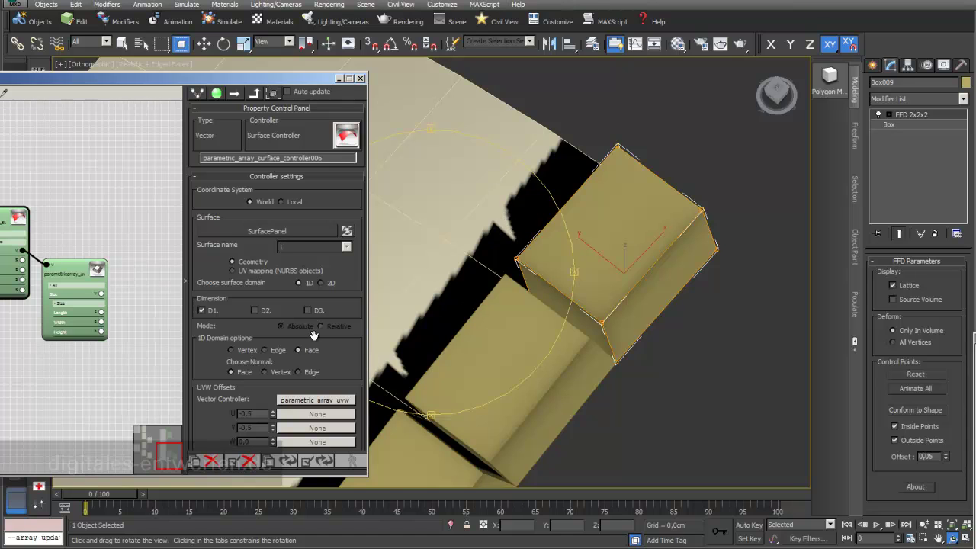
pyautogui.moveTo(329, 366); pyautogui.dragTo(353, 279)
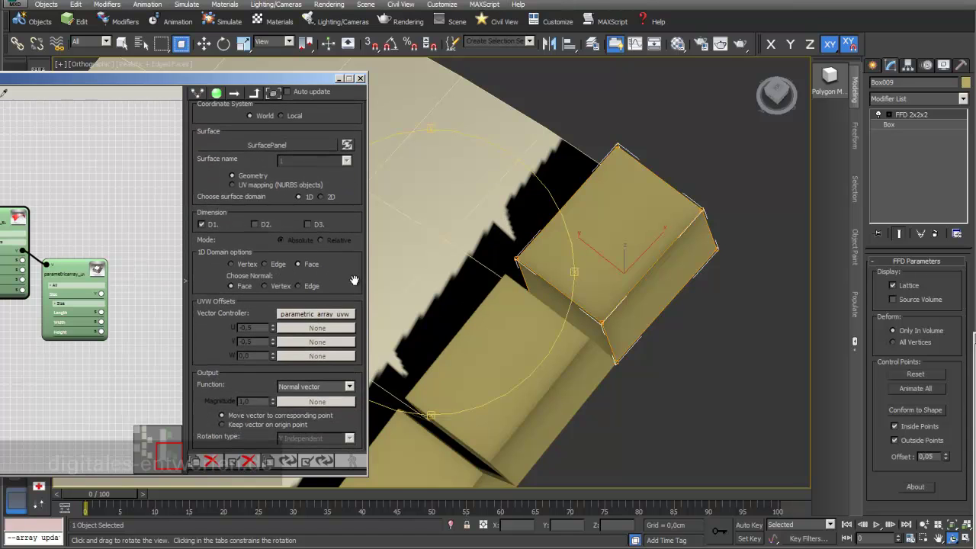
pyautogui.click(263, 286)
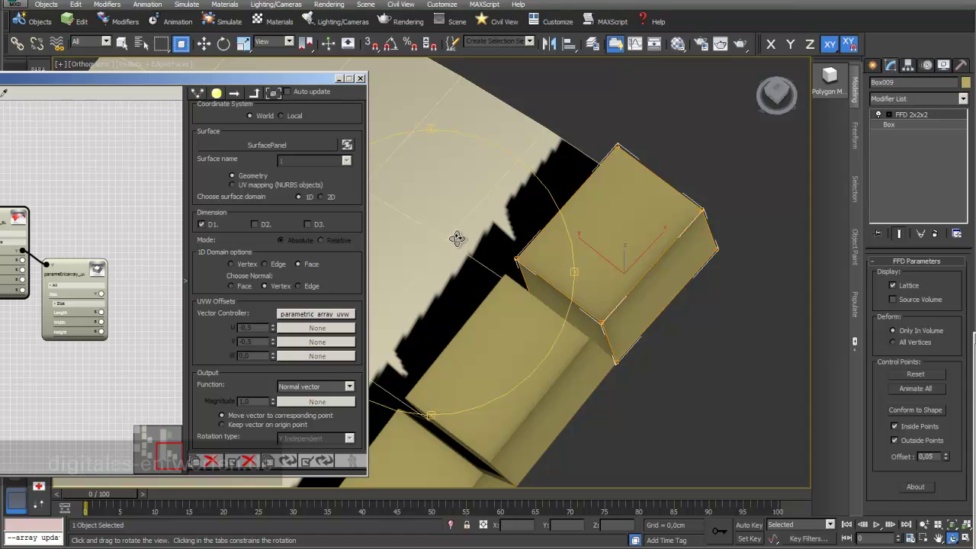
# Select the SurfacePanel vertex beside the gap between the boxes to point it out, and leave vertex editing.
pyautogui.scroll(4, 456, 238)
pyautogui.click(122, 44)
pyautogui.click(439, 231)
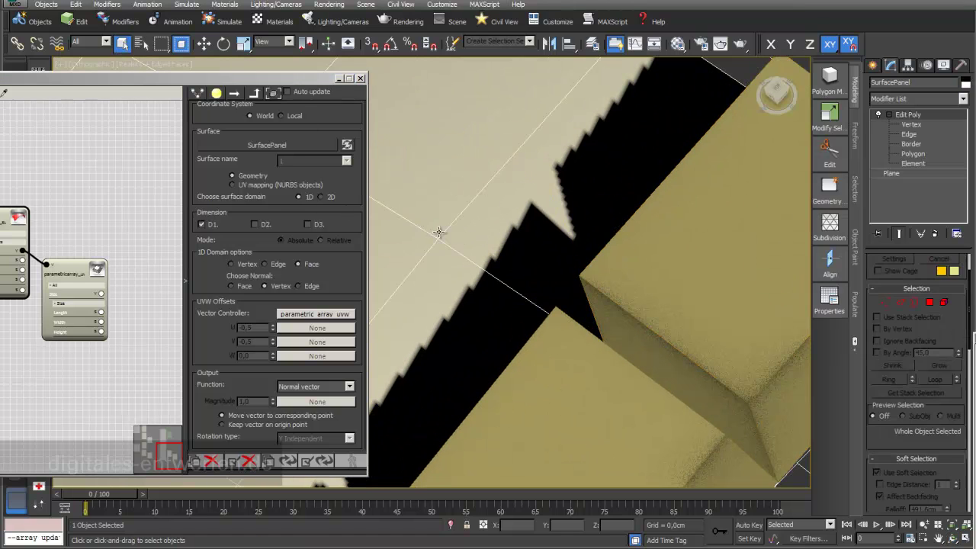
pyautogui.click(915, 125)
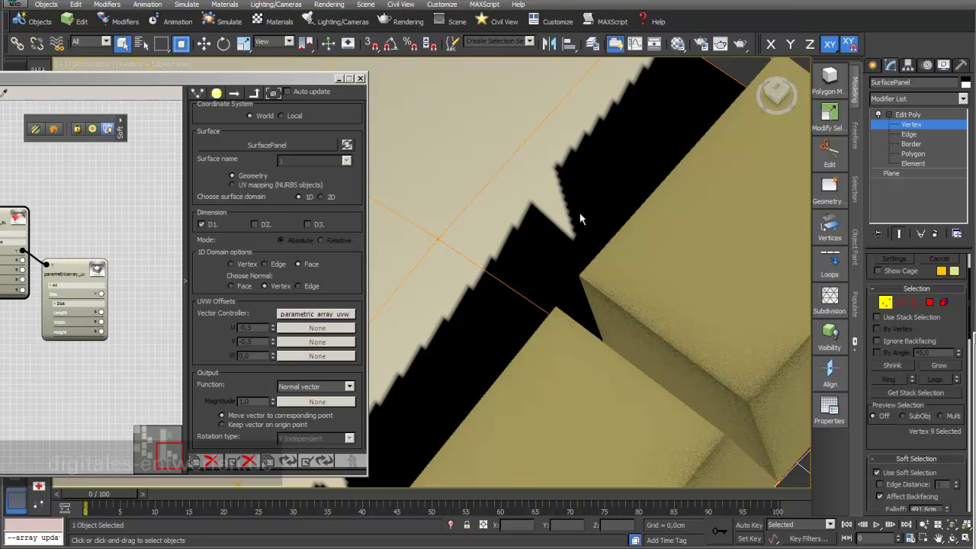
pyautogui.moveTo(413, 220); pyautogui.dragTo(413, 221)
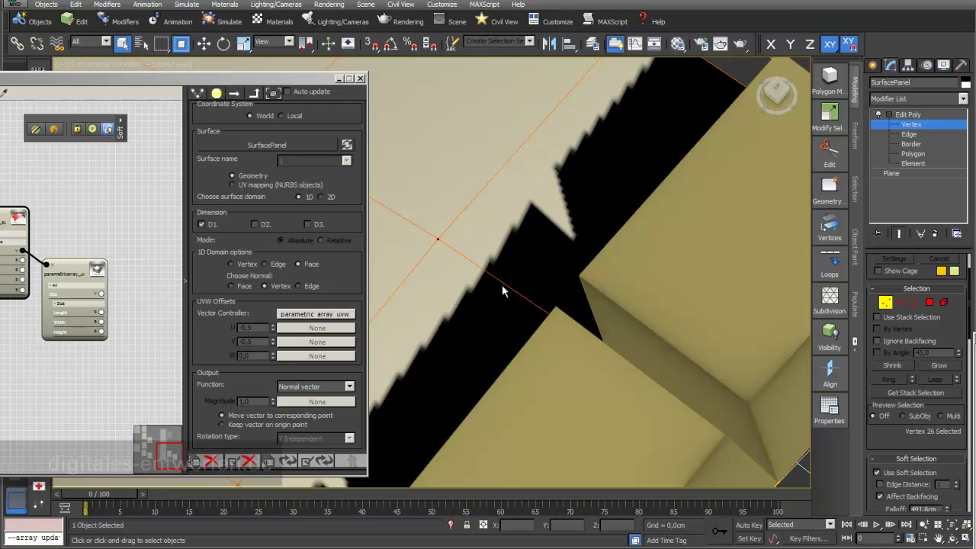
pyautogui.click(921, 115)
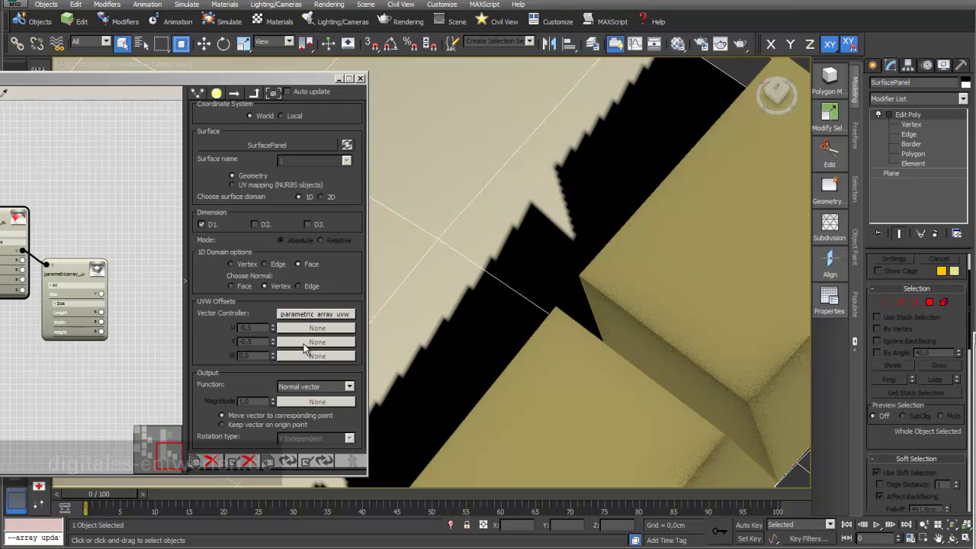
# Update the array with the vertex normals and inspect the joints between the boxes along the panel's edge.
pyautogui.scroll(-1, 249, 380)
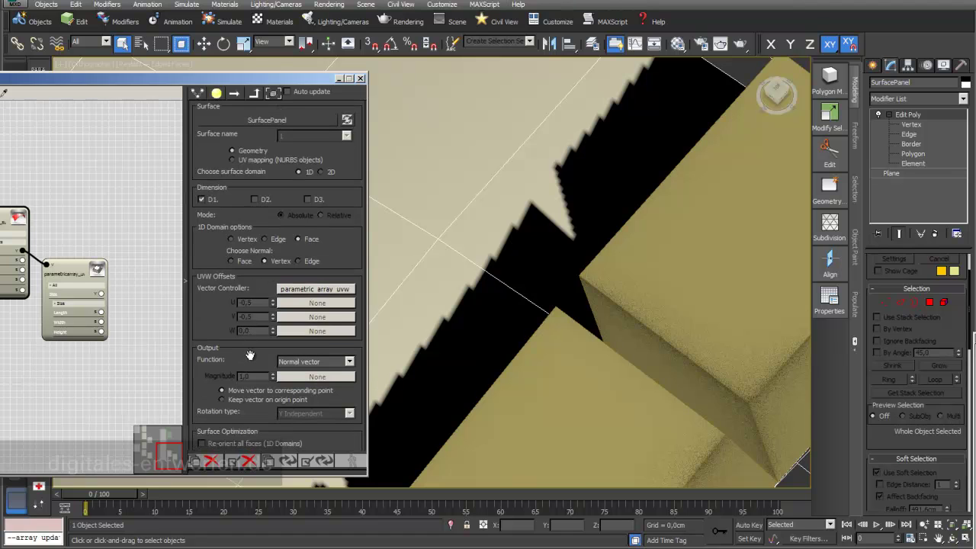
pyautogui.moveTo(587, 306); pyautogui.dragTo(523, 273, button='middle')
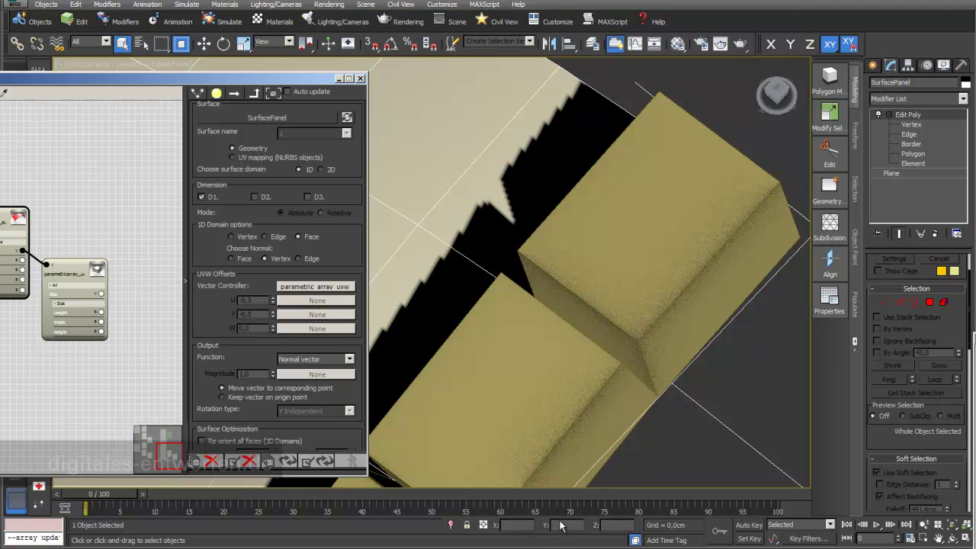
pyautogui.scroll(-3, 489, 397)
pyautogui.moveTo(496, 390); pyautogui.dragTo(571, 309, button='middle')
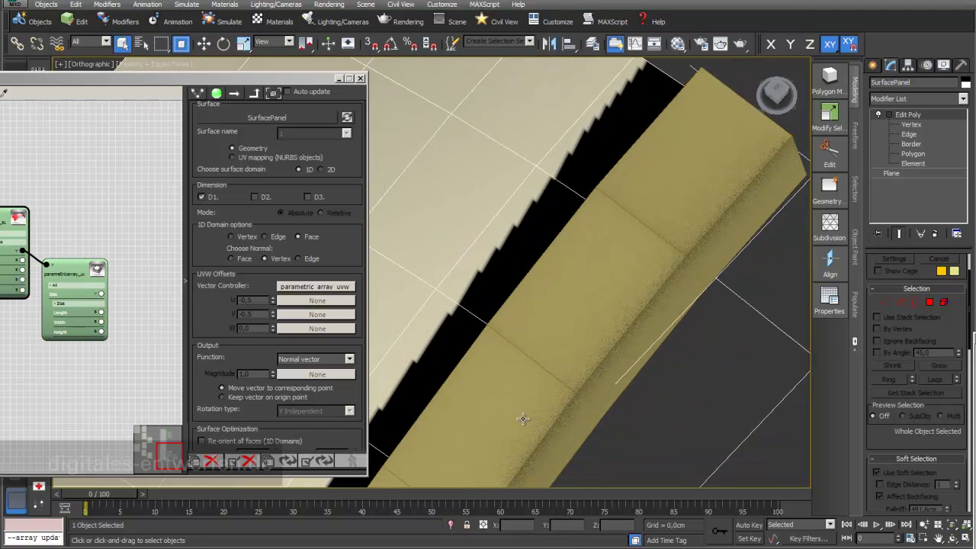
pyautogui.moveTo(523, 419); pyautogui.dragTo(588, 303, button='middle')
pyautogui.scroll(-2, 513, 409)
pyautogui.moveTo(513, 410); pyautogui.dragTo(595, 274, button='middle')
pyautogui.scroll(-1, 516, 402)
pyautogui.moveTo(509, 348); pyautogui.dragTo(545, 298, button='middle')
pyautogui.scroll(2, 544, 298)
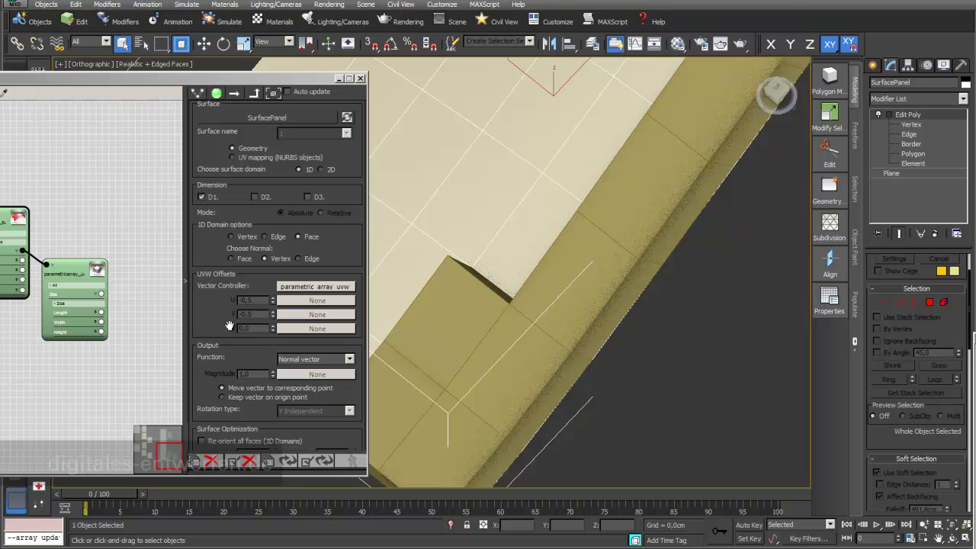
# Set the array count to the number of polygons, accepting the conversion to a one-dimensional array.
pyautogui.scroll(-5, 229, 325)
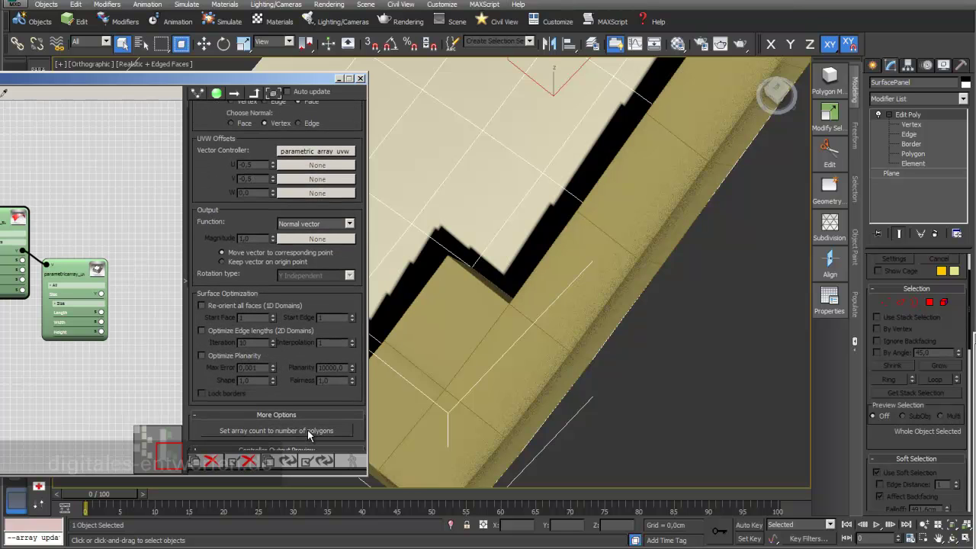
pyautogui.click(309, 431)
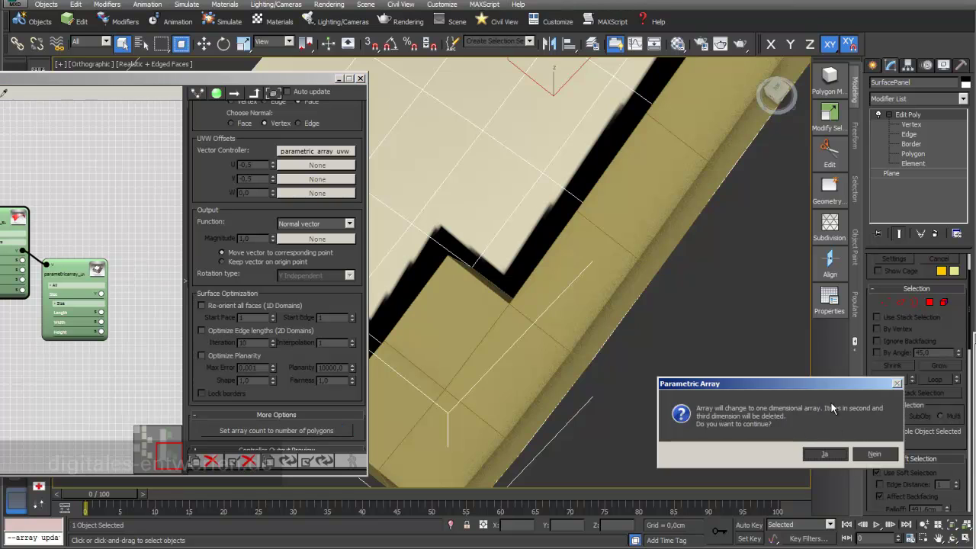
pyautogui.moveTo(841, 390); pyautogui.dragTo(643, 331)
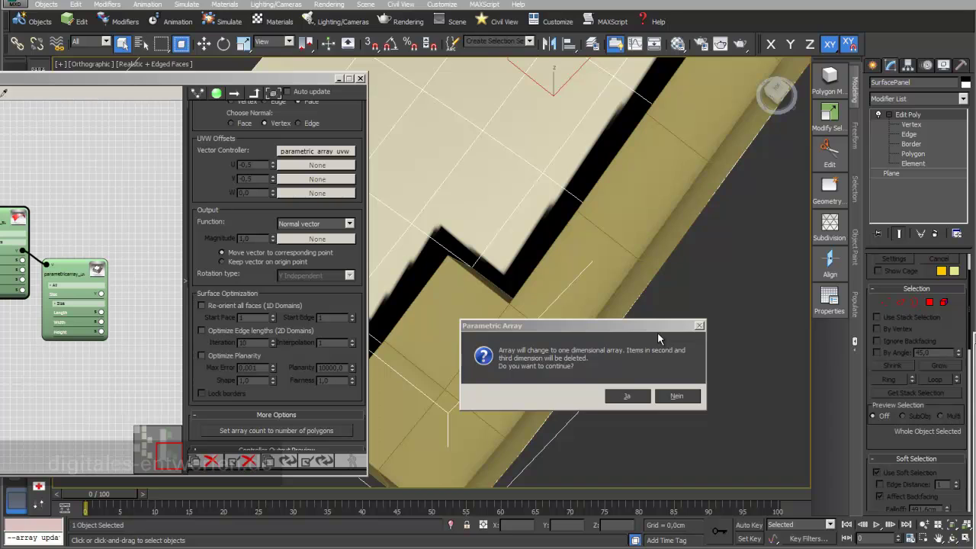
pyautogui.moveTo(661, 328); pyautogui.dragTo(629, 320)
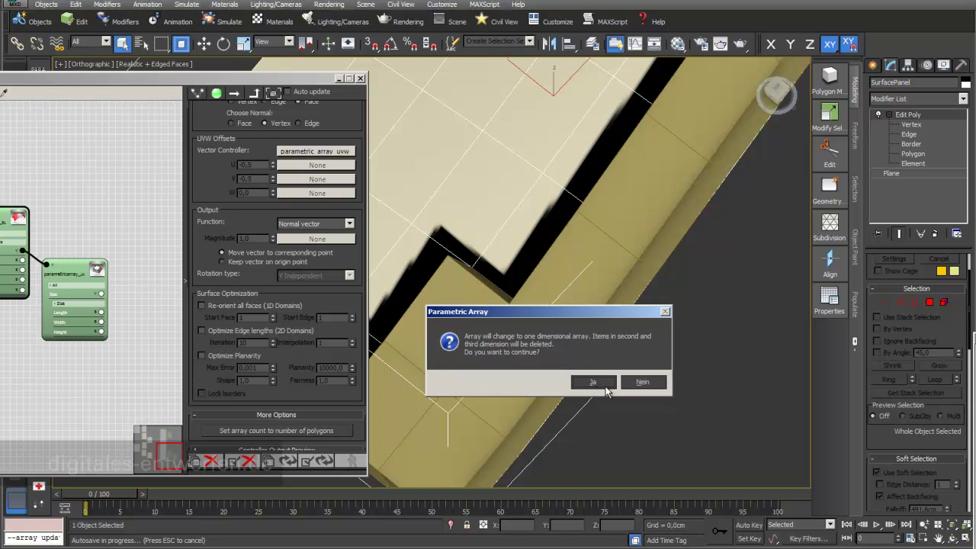
pyautogui.press('Return')
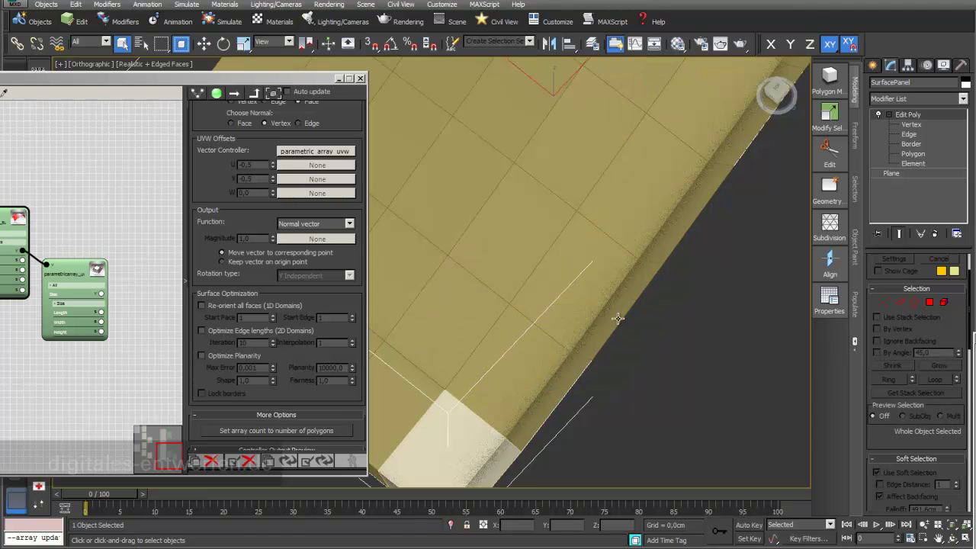
# Switch the surface controller's normal type to Face and update the array to compare the box joints.
pyautogui.scroll(-4, 575, 241)
pyautogui.keyDown('alt'); pyautogui.moveTo(709, 209); pyautogui.dragTo(551, 323, button='middle'); pyautogui.keyUp('alt')
pyautogui.scroll(-3, 552, 323)
pyautogui.scroll(10, 569, 320)
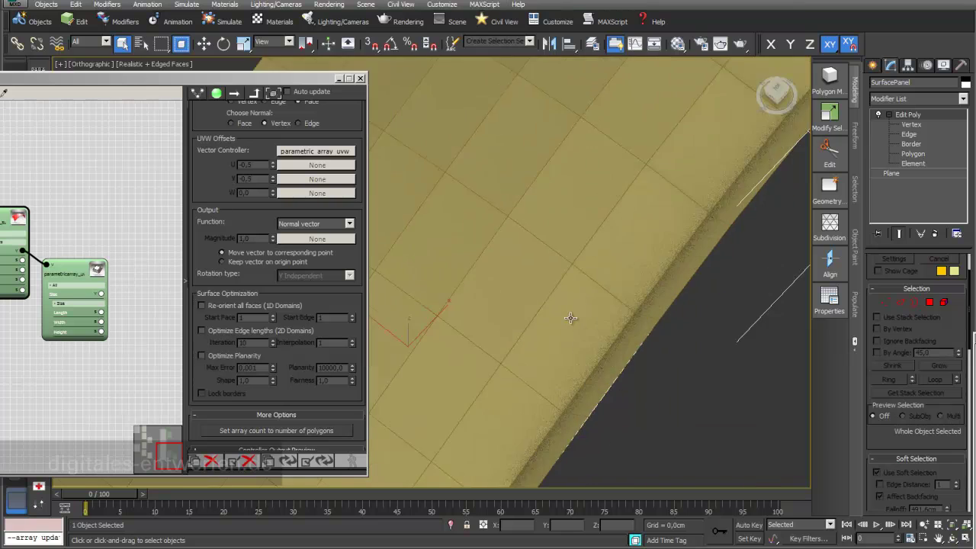
pyautogui.moveTo(594, 263); pyautogui.dragTo(593, 177, button='middle')
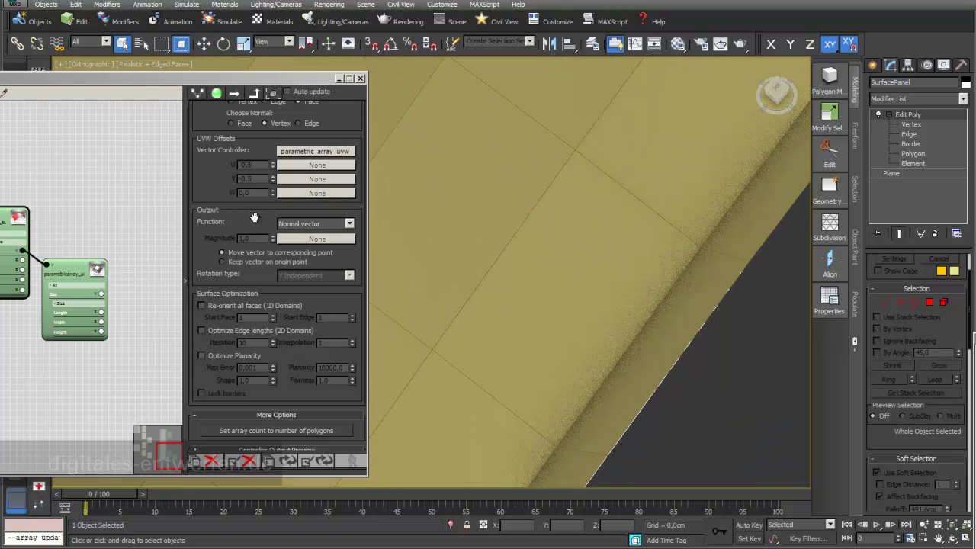
pyautogui.scroll(3, 254, 218)
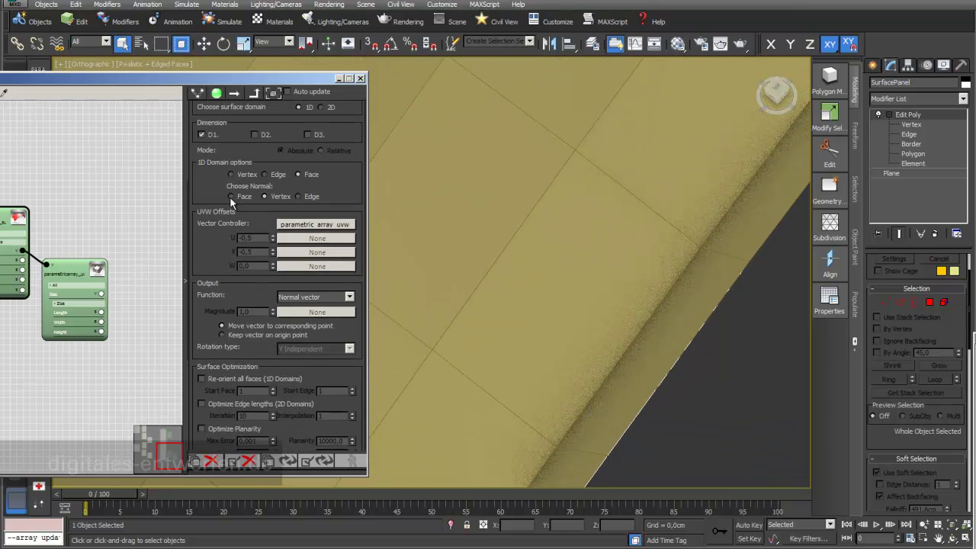
pyautogui.click(231, 196)
pyautogui.click(323, 461)
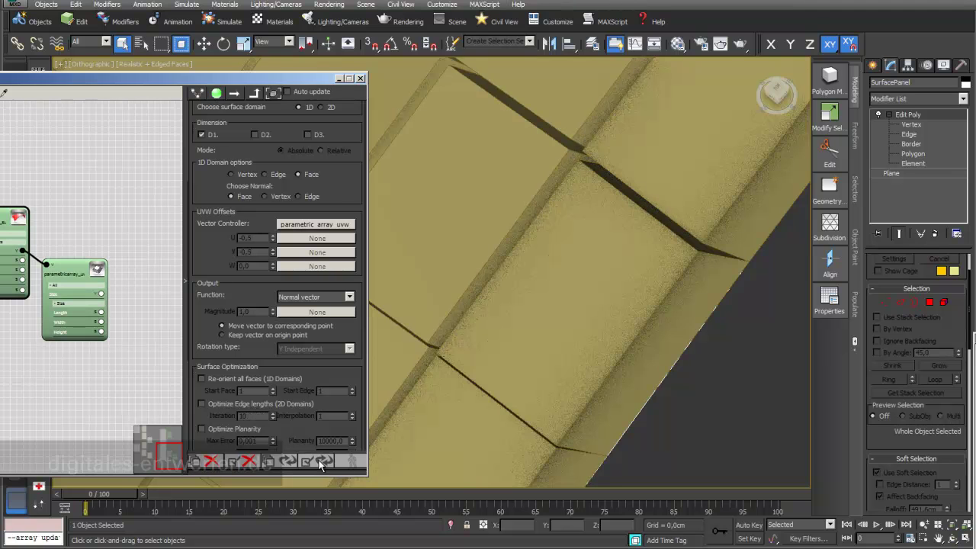
pyautogui.scroll(-4, 509, 268)
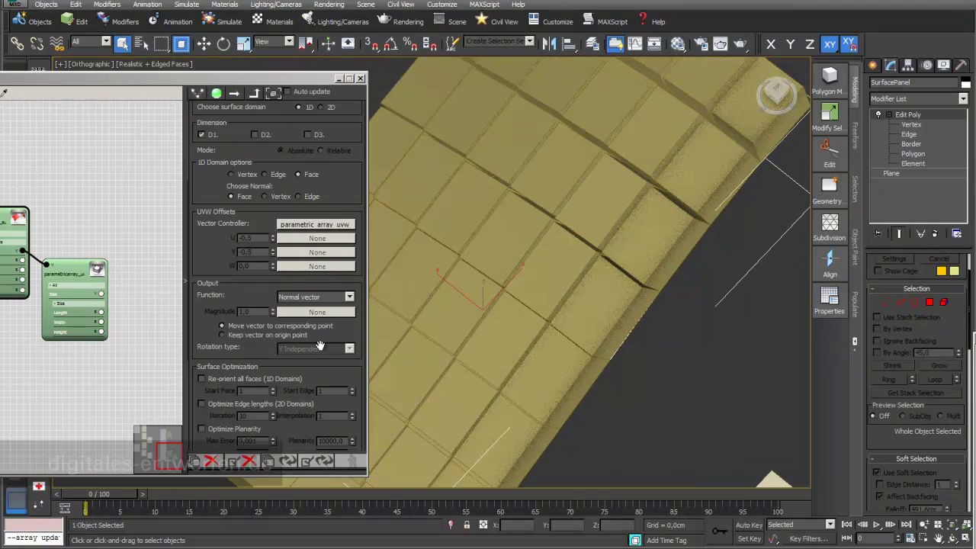
# Return the surface controller's normal type to Vertex and update the array.
pyautogui.click(265, 196)
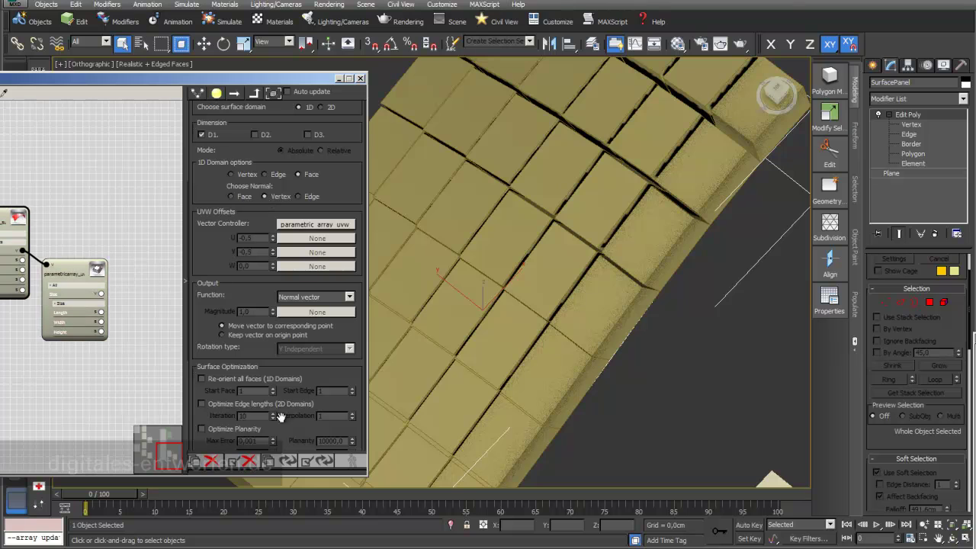
pyautogui.click(323, 461)
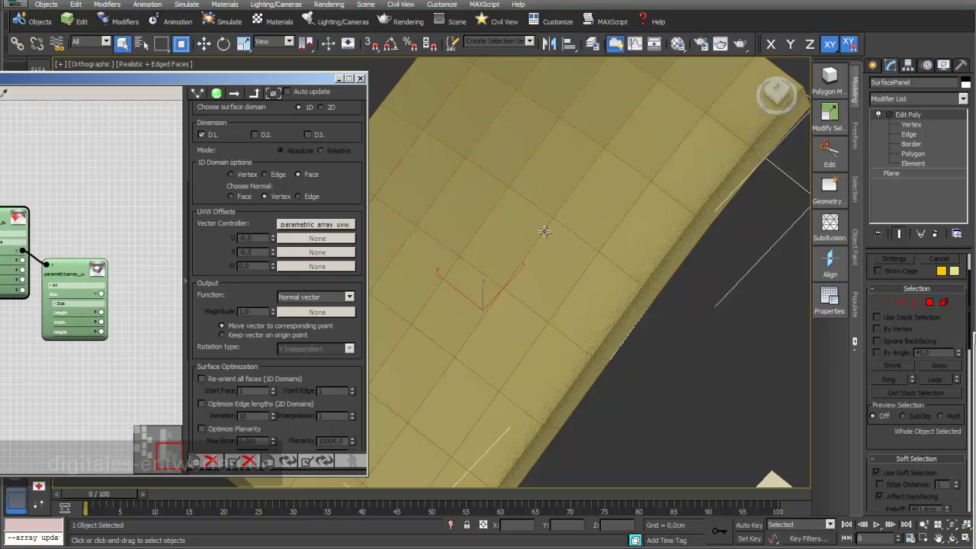
pyautogui.scroll(-6, 544, 231)
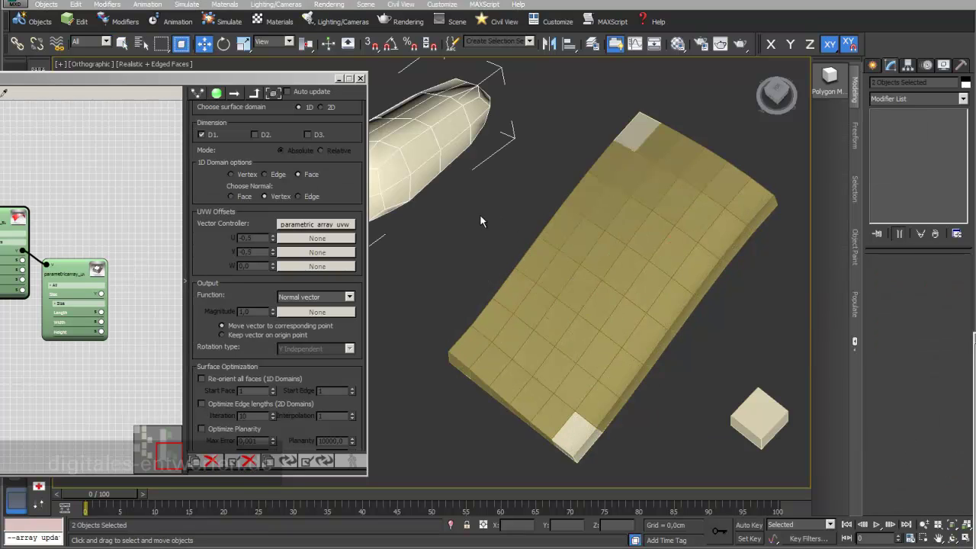
# Assign 1D_panel-surface_pebble as the surface of both the transform and control-point surface controllers, and update the array.
pyautogui.keyDown('alt'); pyautogui.moveTo(480, 217); pyautogui.dragTo(562, 258, button='middle'); pyautogui.keyUp('alt')
pyautogui.moveTo(114, 78); pyautogui.dragTo(212, 83)
pyautogui.moveTo(161, 213); pyautogui.dragTo(162, 249, button='middle')
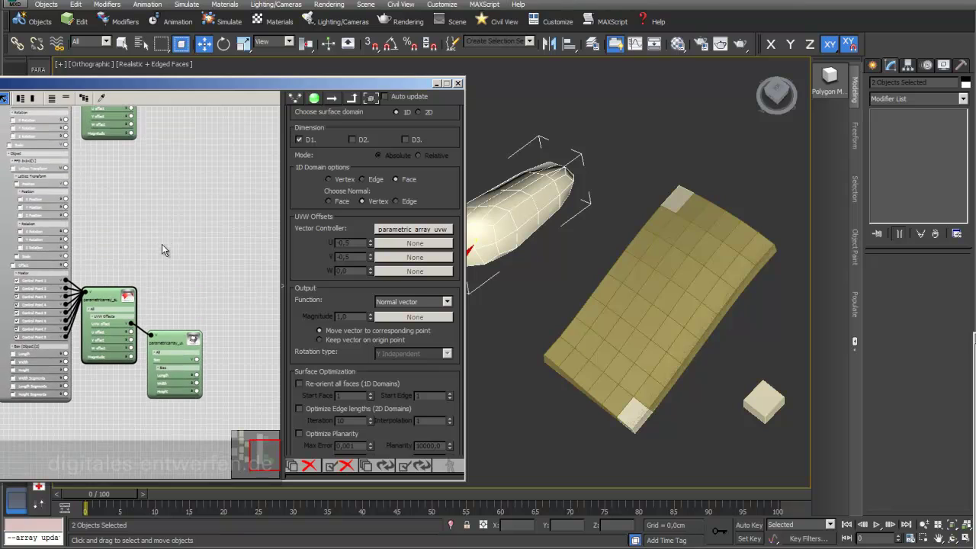
pyautogui.moveTo(167, 191); pyautogui.dragTo(159, 240, button='middle')
pyautogui.scroll(-2, 160, 239)
pyautogui.click(109, 150)
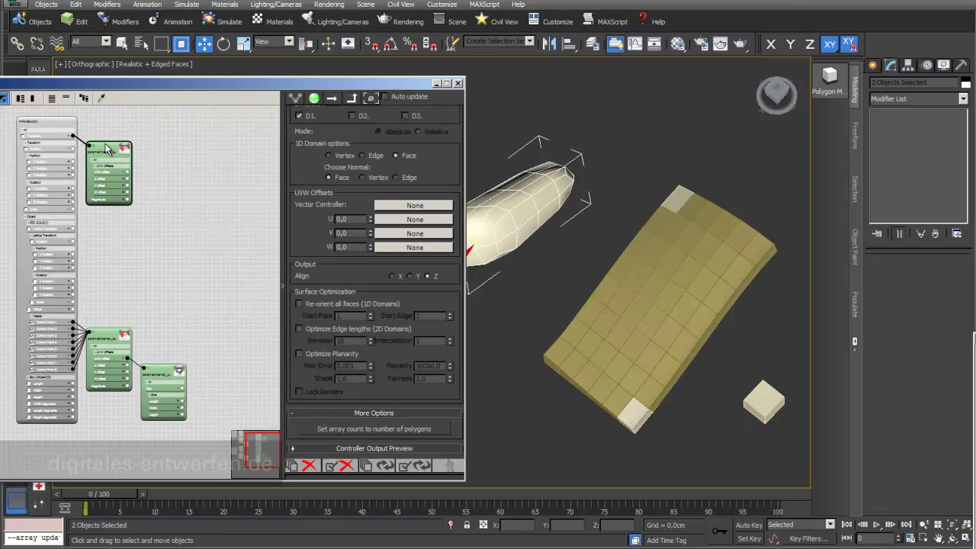
pyautogui.click(109, 336)
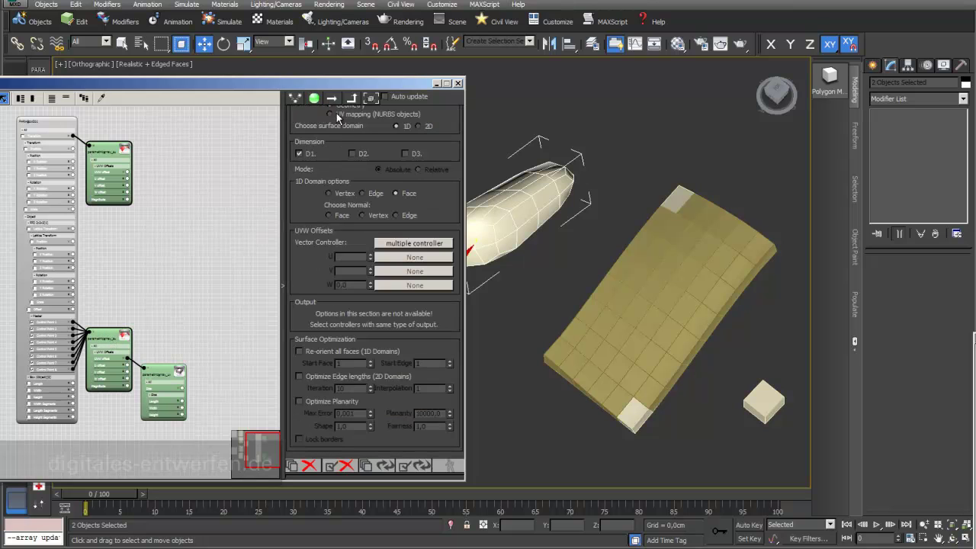
pyautogui.scroll(5, 337, 292)
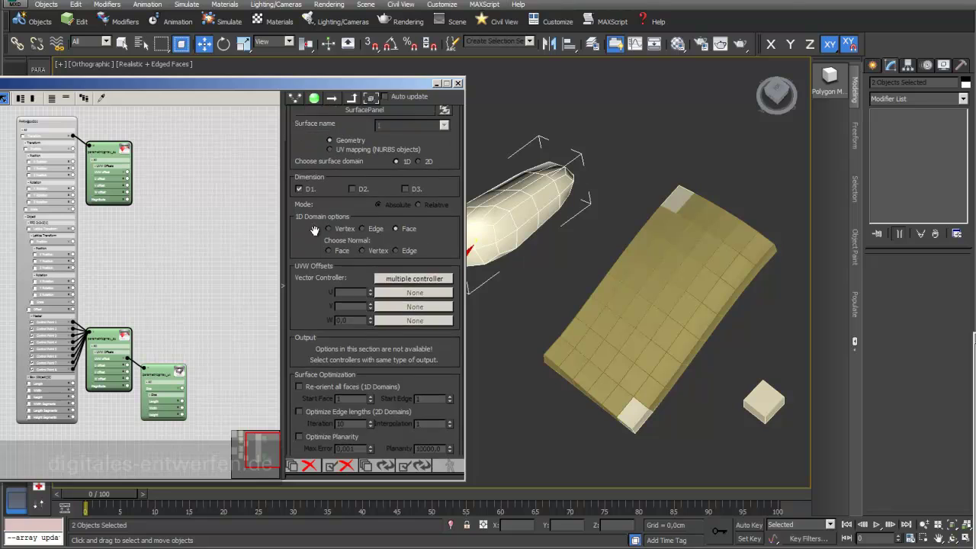
pyautogui.click(385, 198)
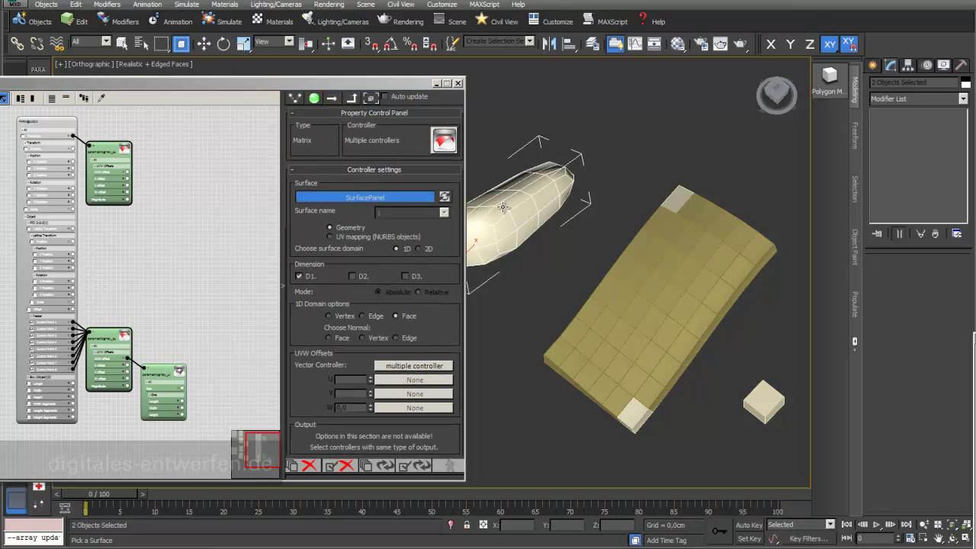
pyautogui.click(504, 209)
pyautogui.click(412, 468)
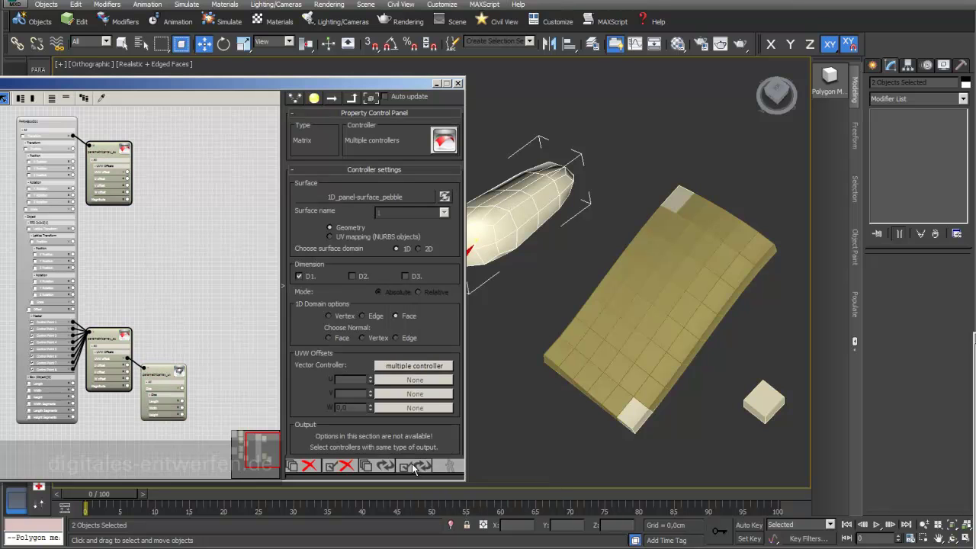
# Move the controller editor out of the way and examine the panelled pebble surface up close.
pyautogui.moveTo(394, 89); pyautogui.dragTo(382, 388)
pyautogui.press('z')
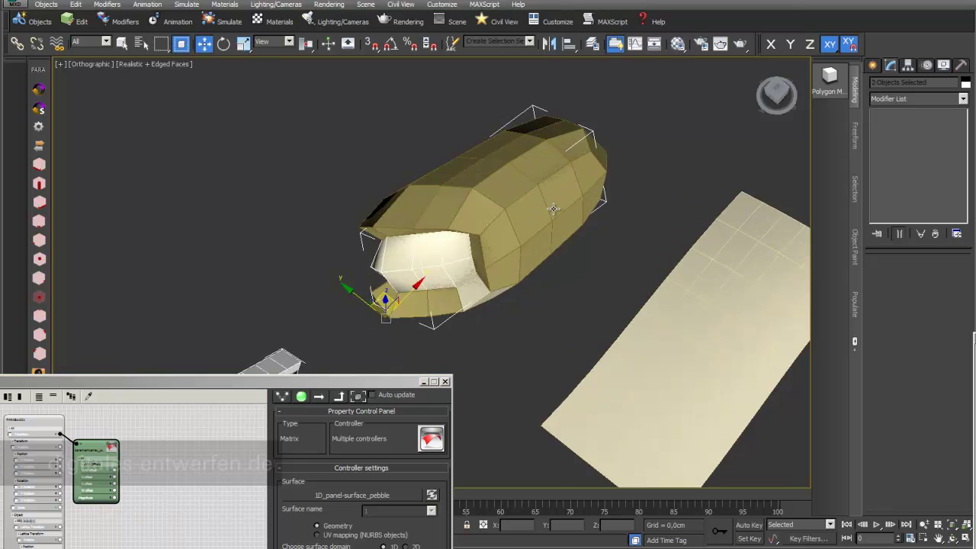
pyautogui.keyDown('alt'); pyautogui.moveTo(443, 226); pyautogui.dragTo(511, 260, button='middle'); pyautogui.keyUp('alt')
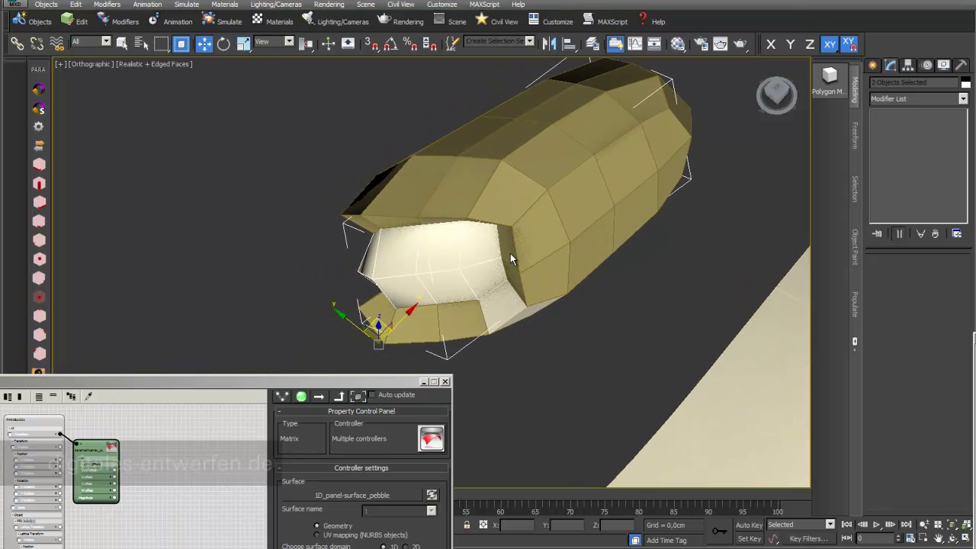
# Switch the surface controllers' normal type to Face and update the pebble array, and return the normals to Vertex after comparing the joints.
pyautogui.moveTo(395, 380); pyautogui.dragTo(304, 82)
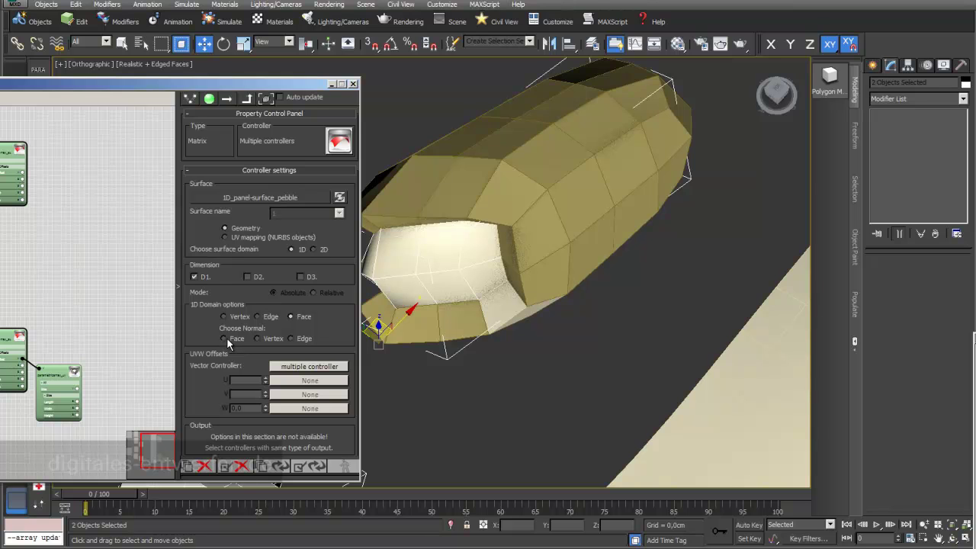
pyautogui.click(305, 468)
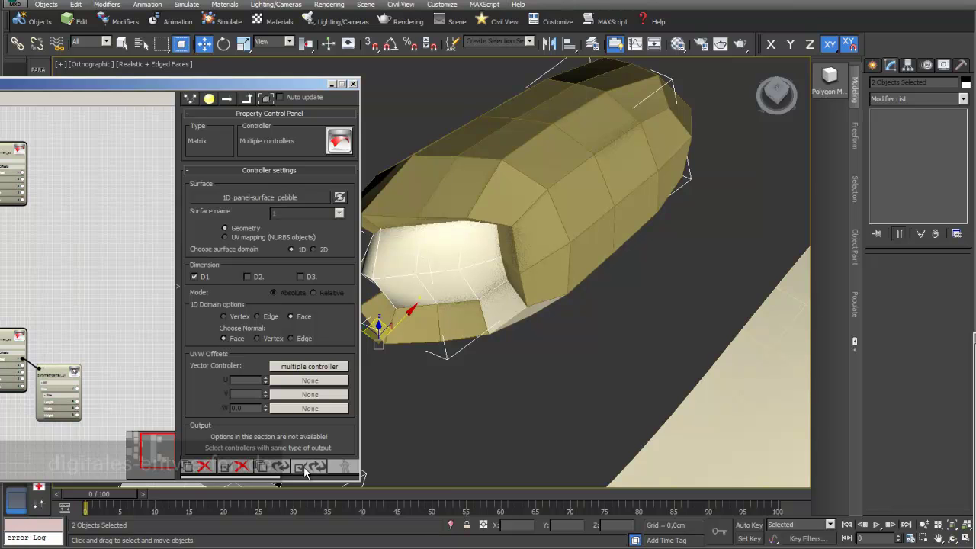
pyautogui.scroll(3, 551, 214)
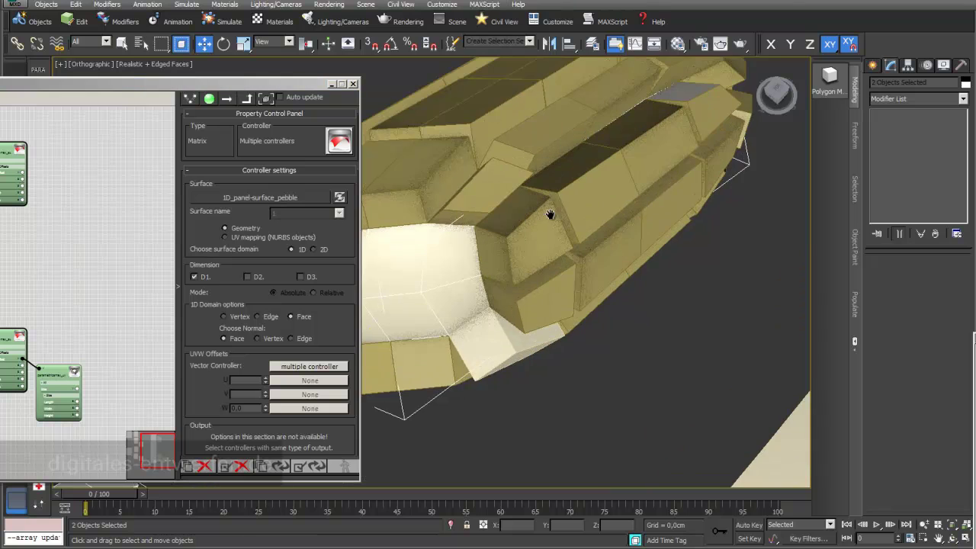
pyautogui.click(257, 339)
pyautogui.click(305, 469)
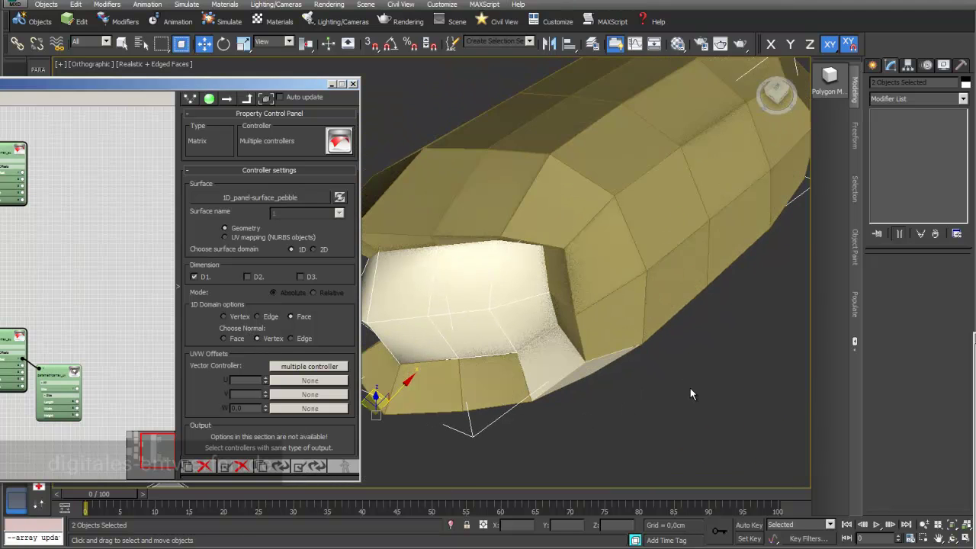
# Try the Edge normal type on the pebble array, and restore Vertex normals with another update.
pyautogui.click(292, 339)
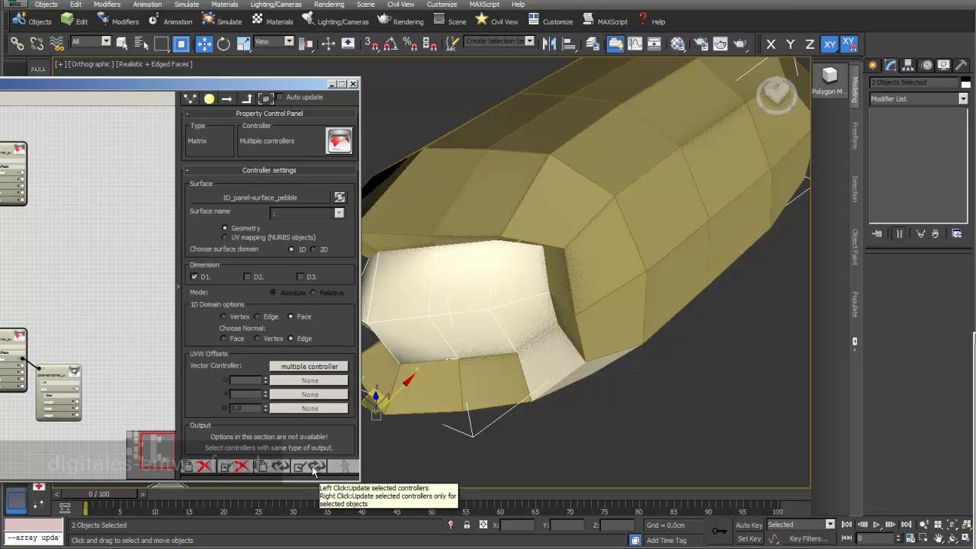
pyautogui.click(312, 467)
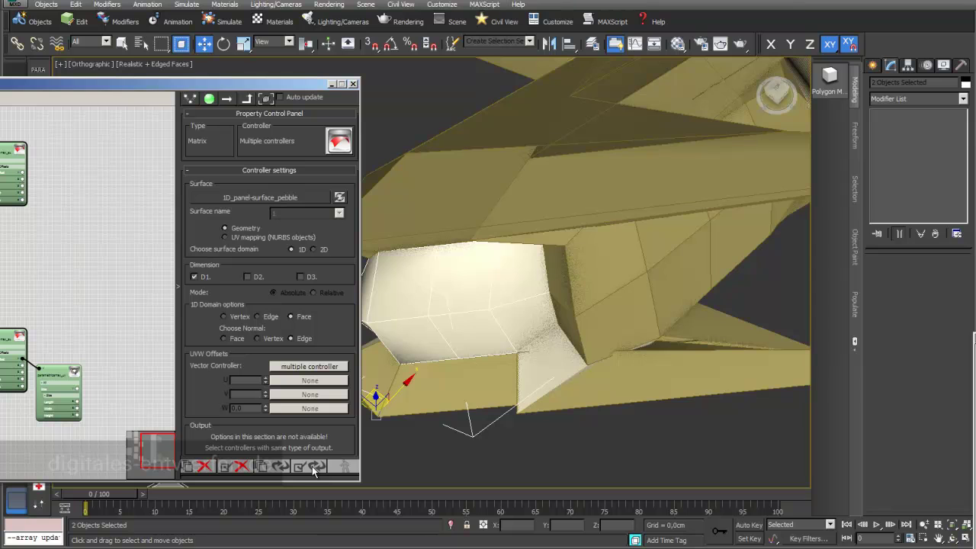
pyautogui.keyDown('alt'); pyautogui.moveTo(606, 301); pyautogui.dragTo(583, 292, button='middle'); pyautogui.keyUp('alt')
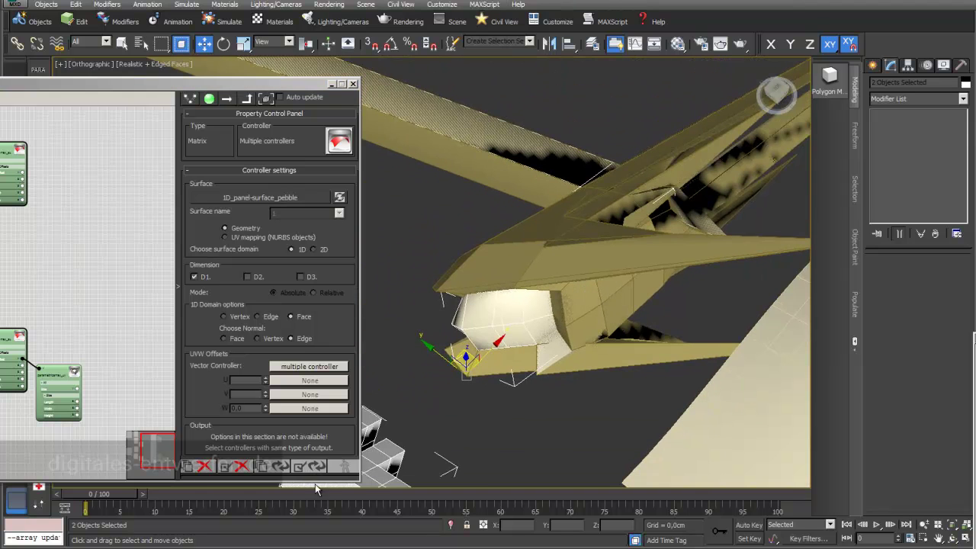
pyautogui.click(311, 467)
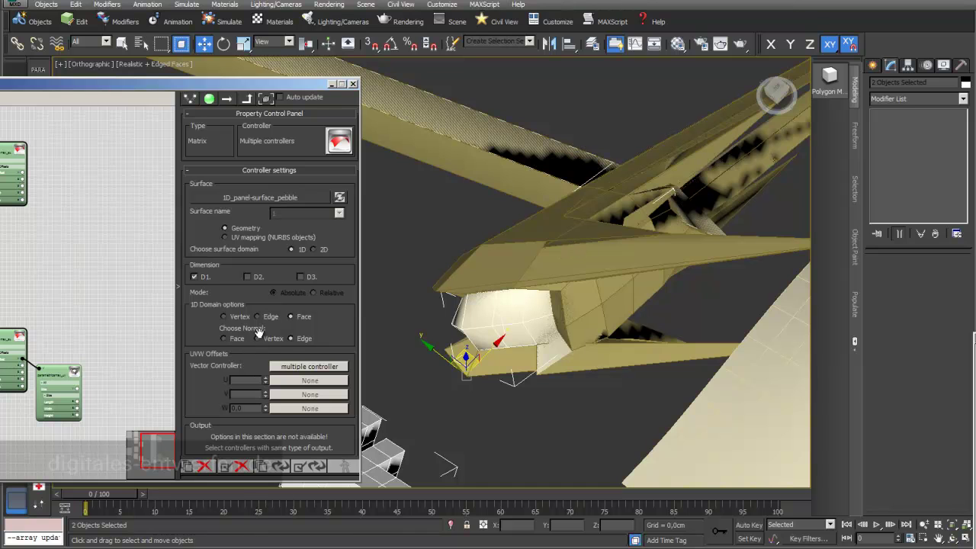
pyautogui.click(256, 339)
pyautogui.click(304, 465)
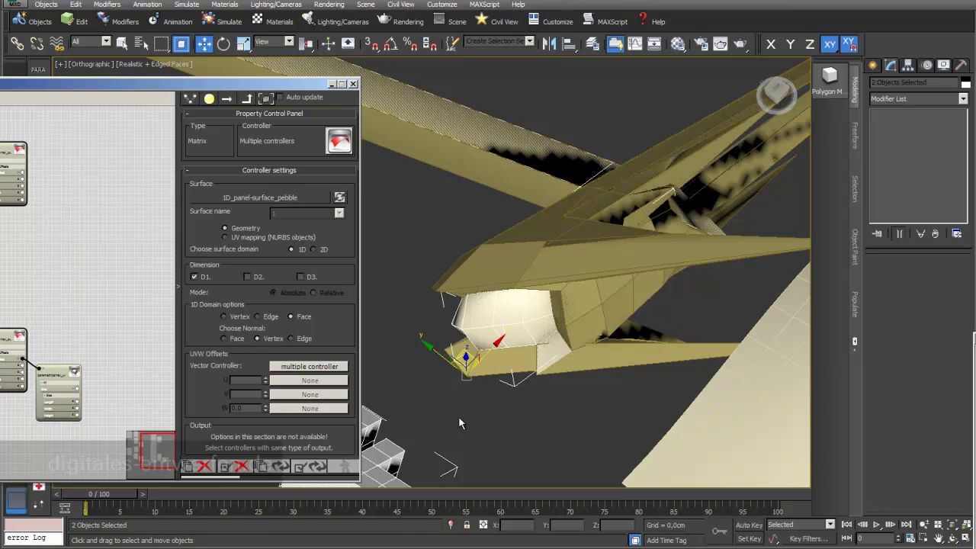
# Assign 1D_panel-surface_Letter as the surface of the selected controllers and update the array to panel the letter.
pyautogui.moveTo(469, 406); pyautogui.dragTo(602, 288, button='middle')
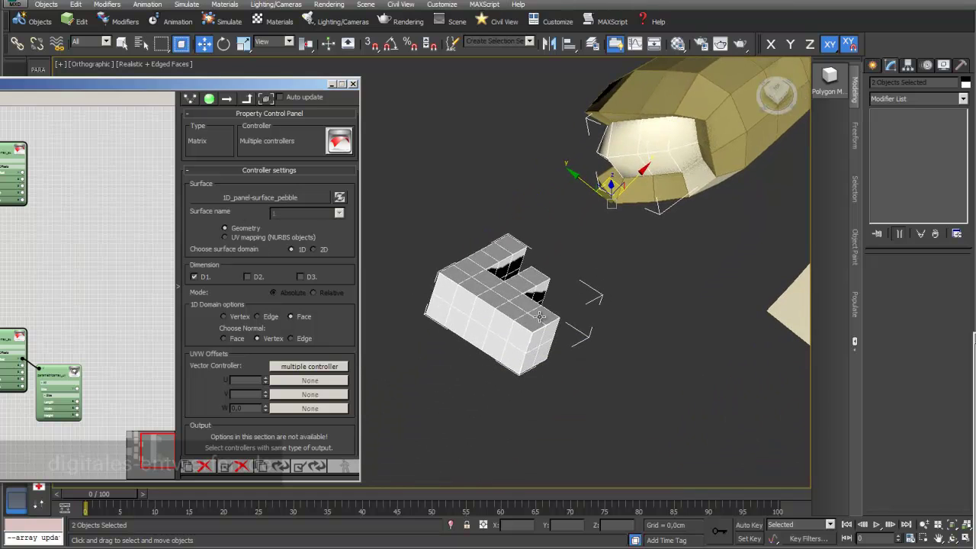
pyautogui.scroll(3, 538, 316)
pyautogui.moveTo(538, 316); pyautogui.dragTo(549, 329, button='middle')
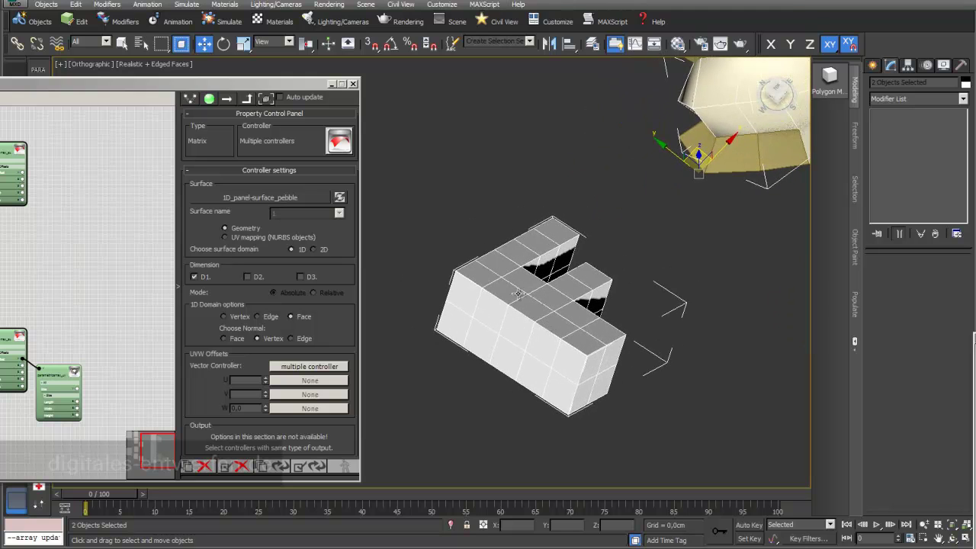
pyautogui.click(298, 197)
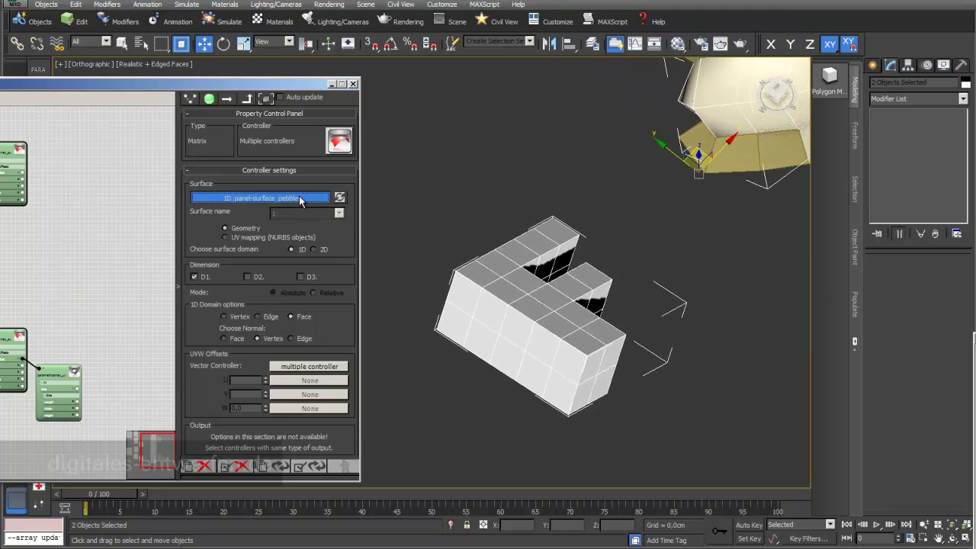
pyautogui.click(475, 305)
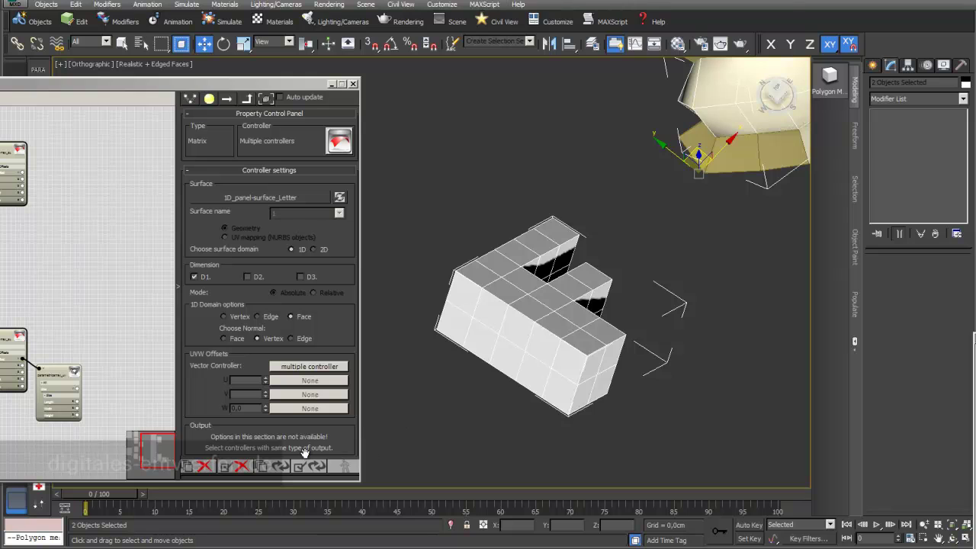
pyautogui.click(311, 467)
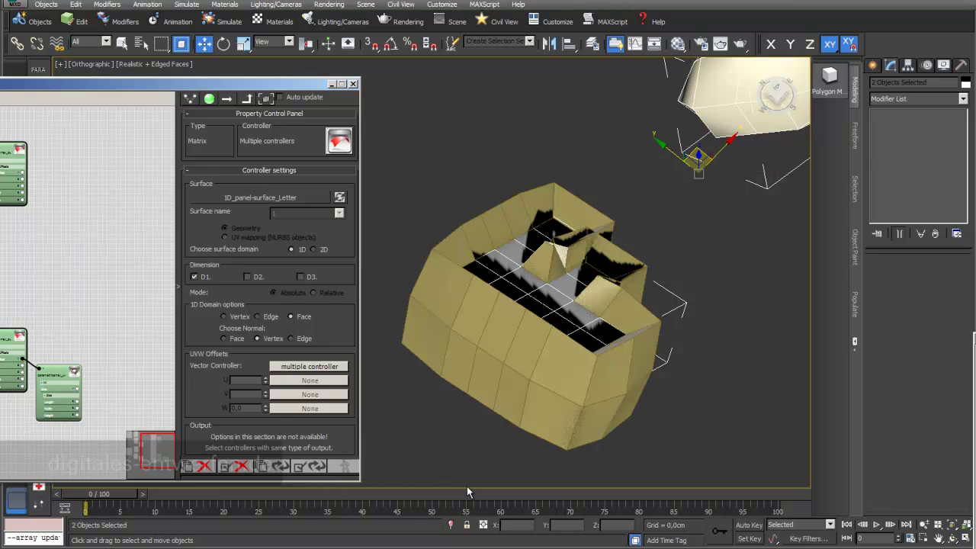
pyautogui.keyDown('alt'); pyautogui.moveTo(579, 309); pyautogui.dragTo(583, 259, button='middle'); pyautogui.keyUp('alt')
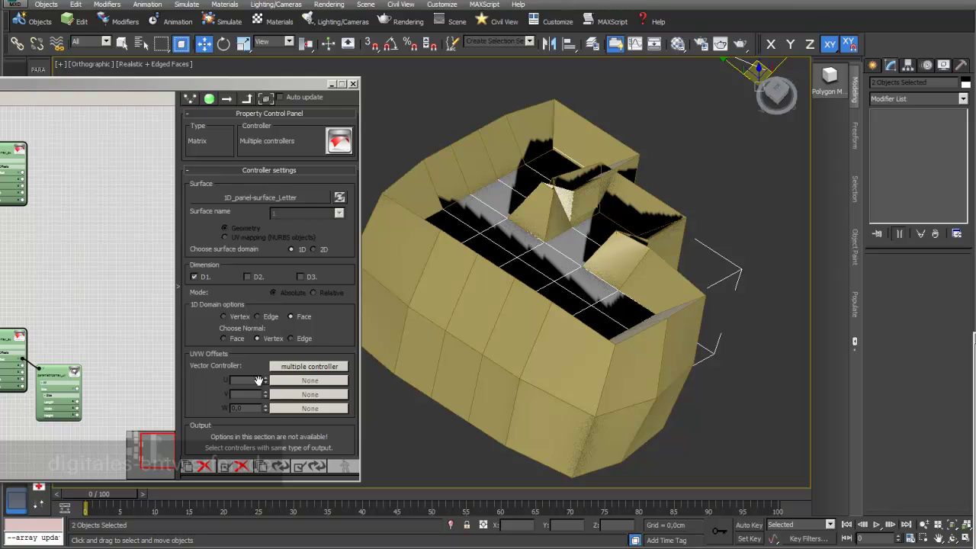
# Set the surface controllers' normal type to Face, update the letter array, and inspect the box joints at the corners.
pyautogui.click(224, 339)
pyautogui.click(311, 466)
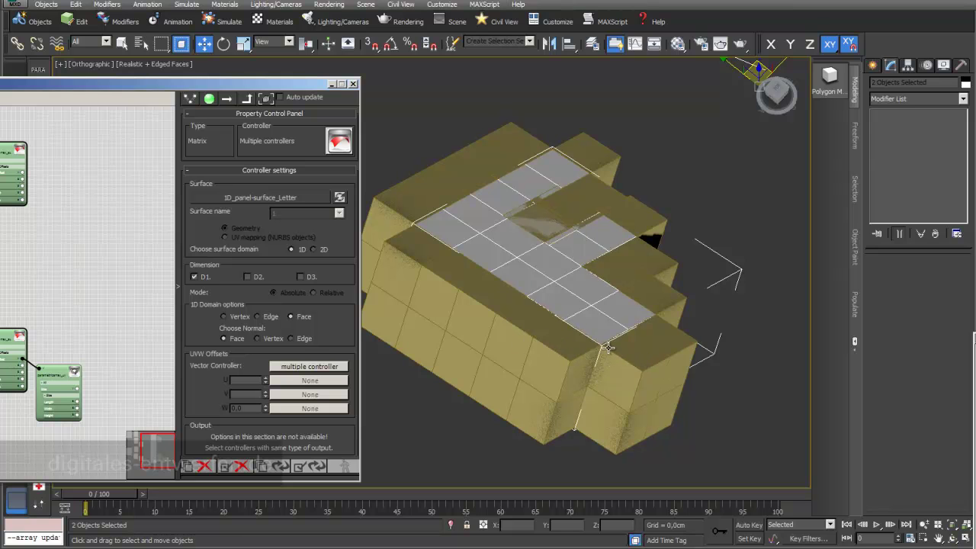
pyautogui.scroll(2, 624, 273)
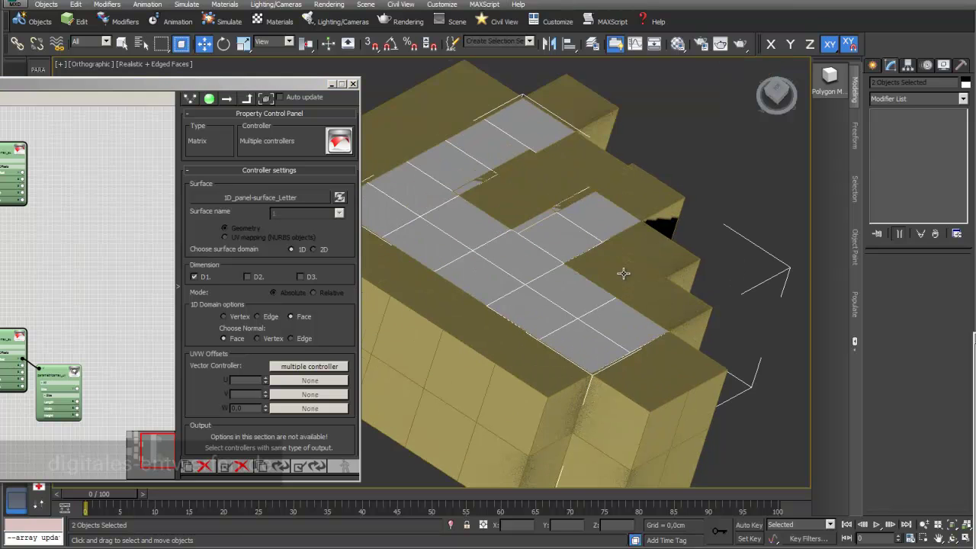
pyautogui.scroll(1, 624, 273)
pyautogui.moveTo(624, 273); pyautogui.dragTo(588, 302, button='middle')
pyautogui.scroll(-2, 501, 324)
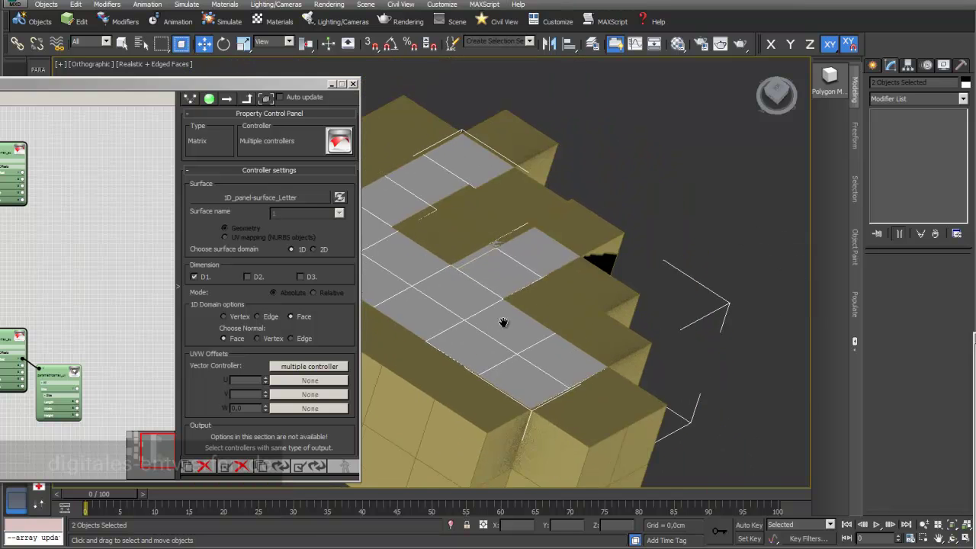
pyautogui.scroll(-4, 237, 422)
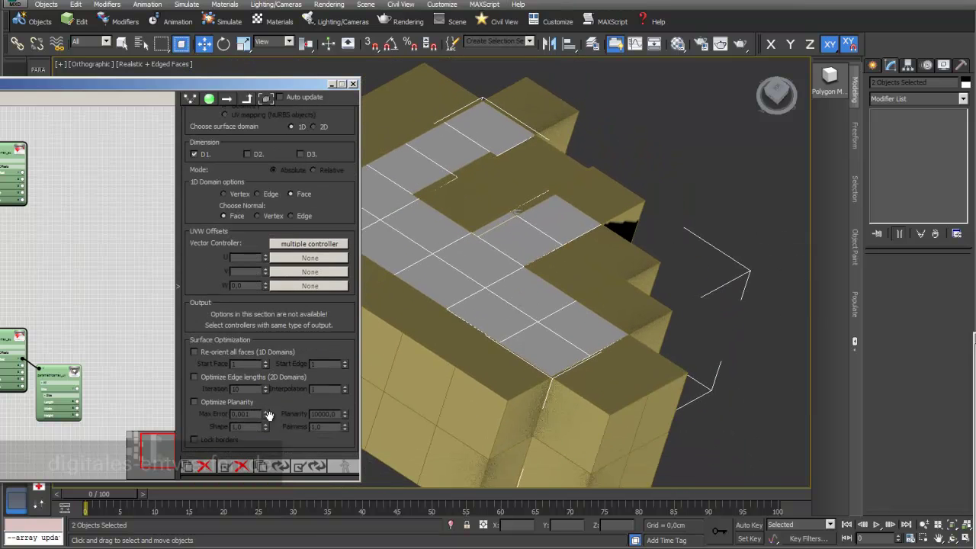
# Select only the surface controller driving the FFD control points and show its normal and output settings.
pyautogui.click(68, 326)
pyautogui.click(7, 337)
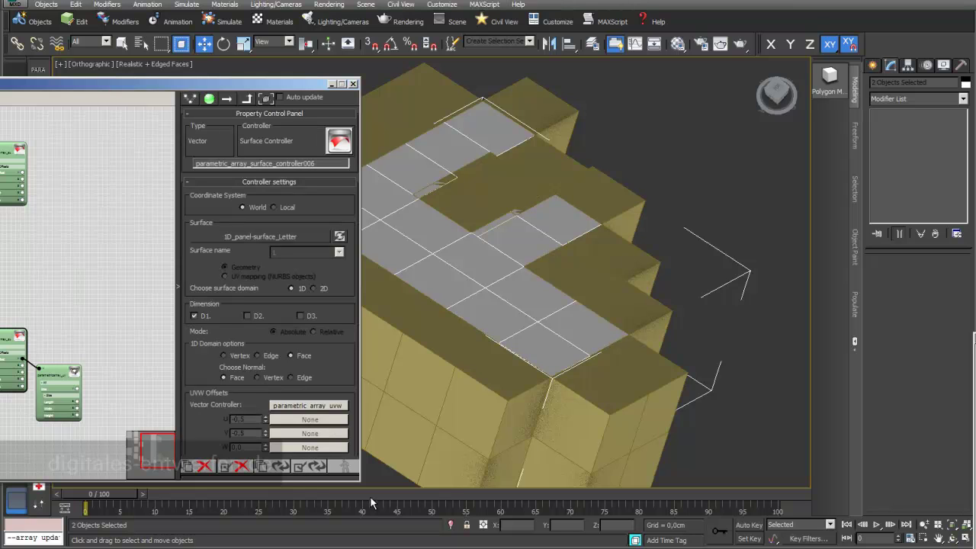
pyautogui.press('z')
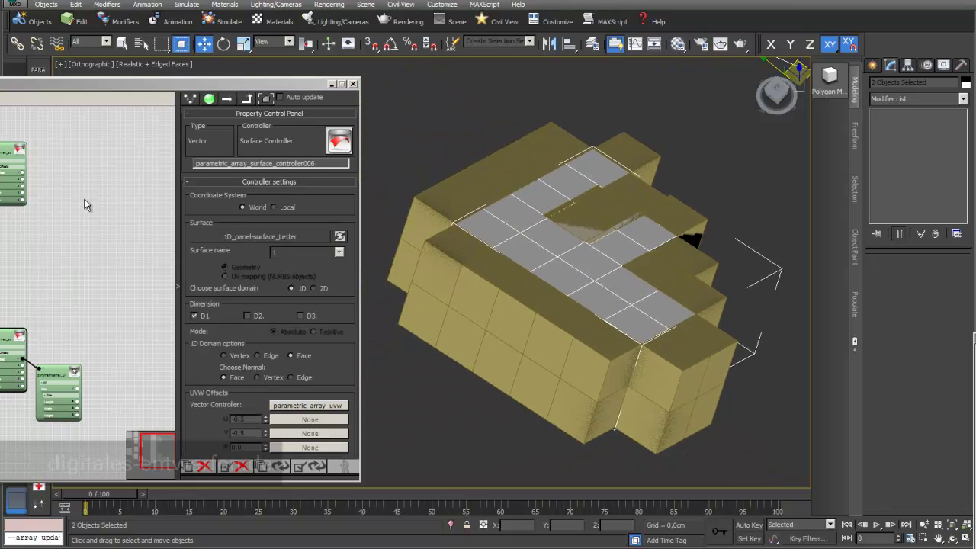
pyautogui.moveTo(174, 83); pyautogui.dragTo(259, 78)
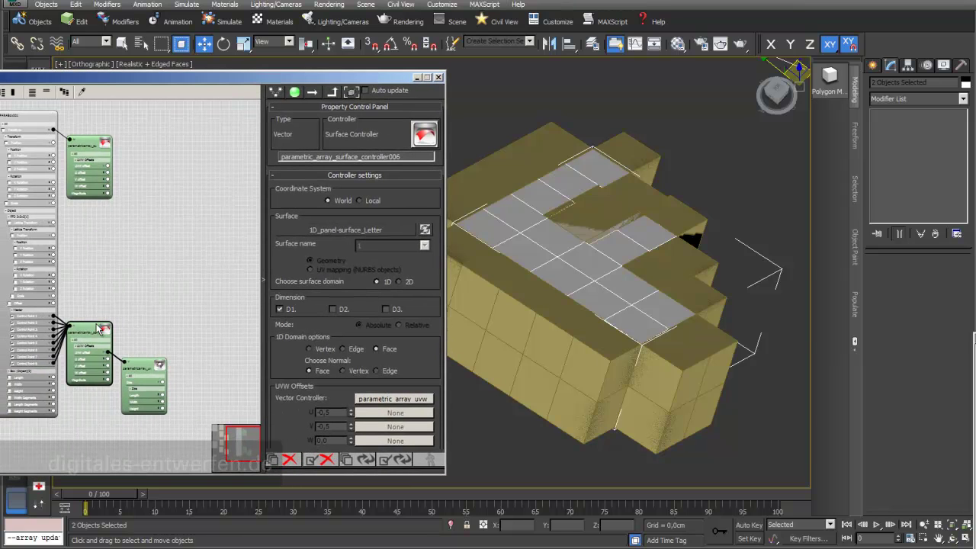
pyautogui.scroll(-5, 305, 320)
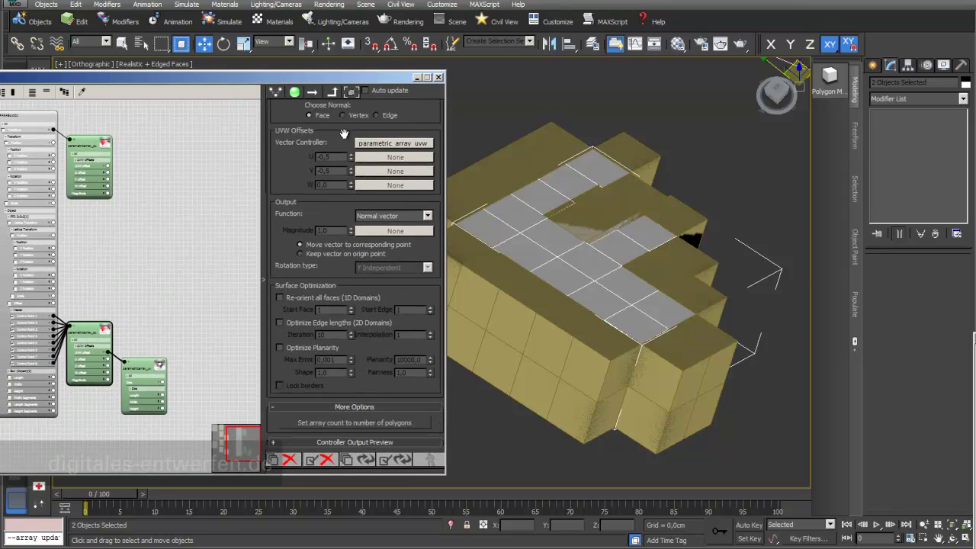
# Select a box at the letter's corner, set the control-point surface controller's normal type to Vertex, and update the array.
pyautogui.click(603, 362)
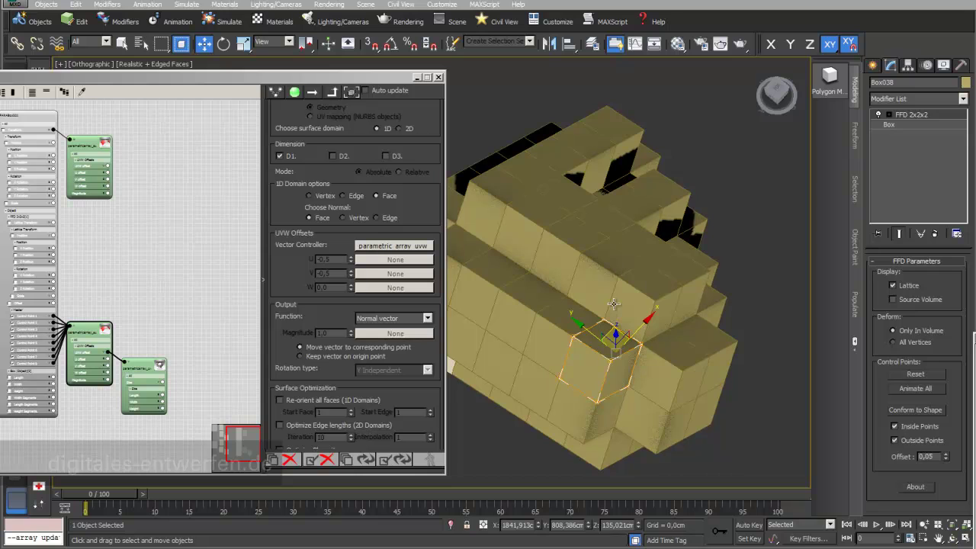
pyautogui.scroll(3, 623, 311)
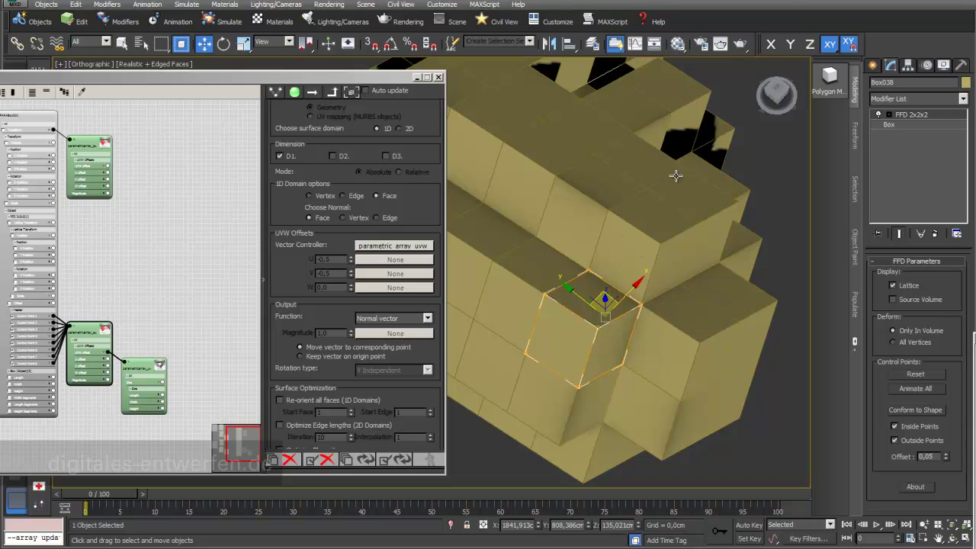
pyautogui.moveTo(331, 315); pyautogui.dragTo(332, 314)
pyautogui.click(342, 217)
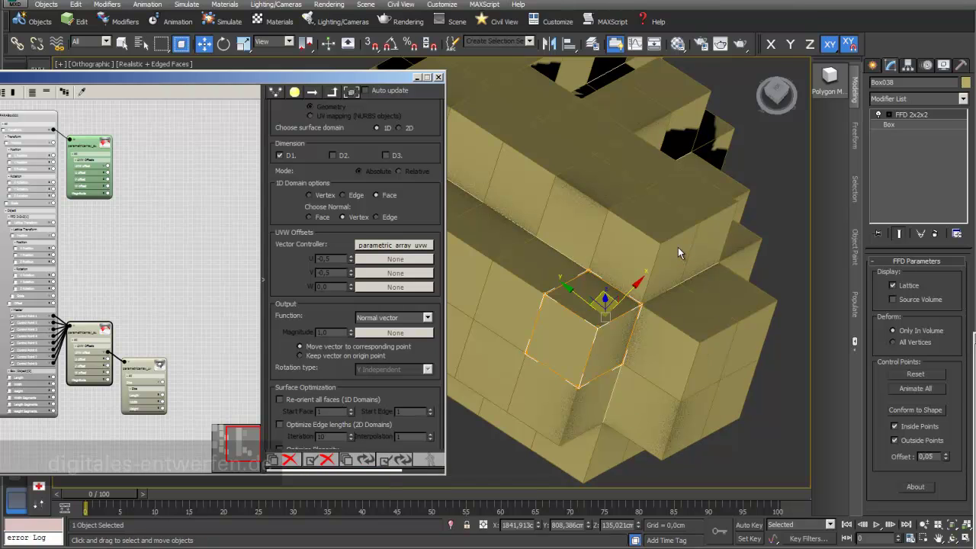
pyautogui.scroll(-2, 604, 222)
pyautogui.moveTo(604, 222); pyautogui.dragTo(610, 276, button='middle')
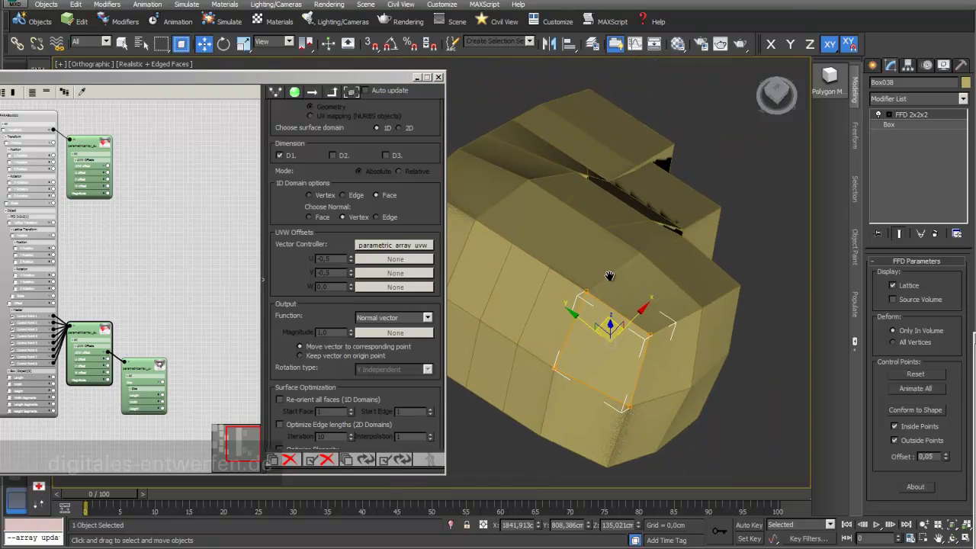
pyautogui.click(953, 538)
pyautogui.moveTo(538, 256); pyautogui.dragTo(533, 308)
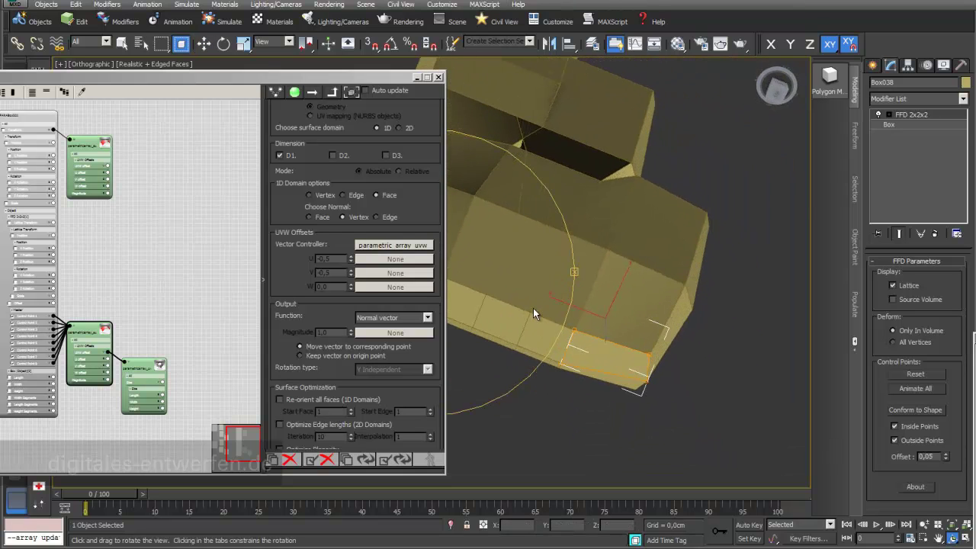
# Set the W size of the SubObject Offsets controller to 10 and inspect the thinner boxes around the letter.
pyautogui.click(405, 245)
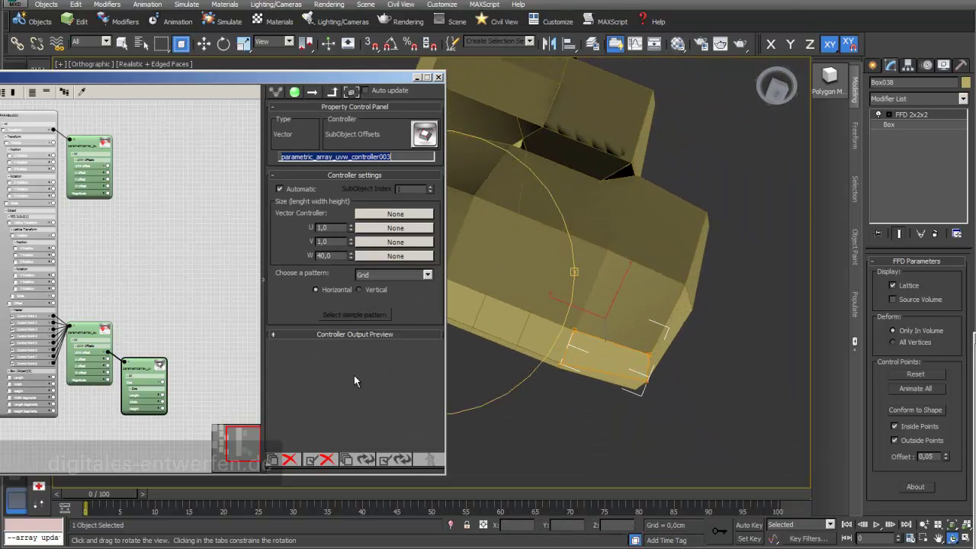
pyautogui.doubleClick(322, 256)
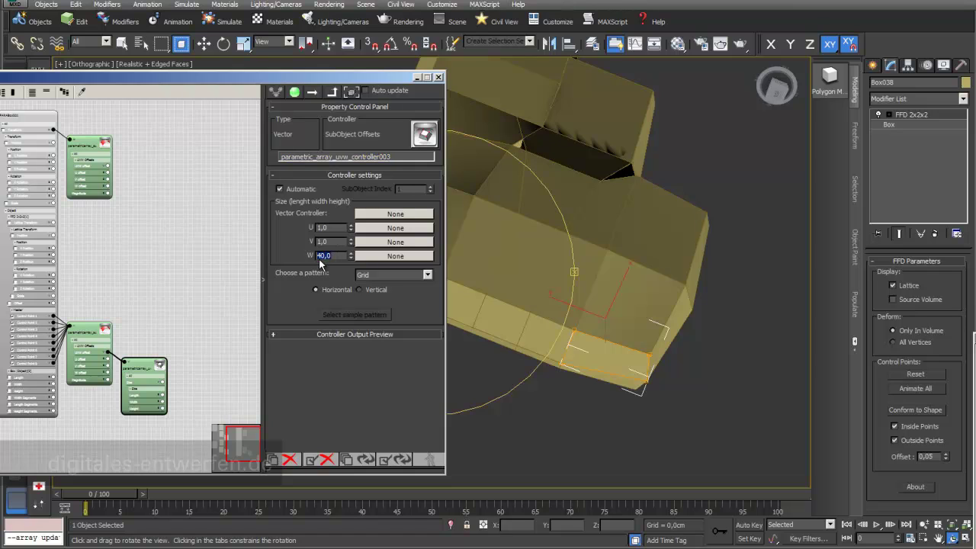
pyautogui.write('10')
pyautogui.press('Return')
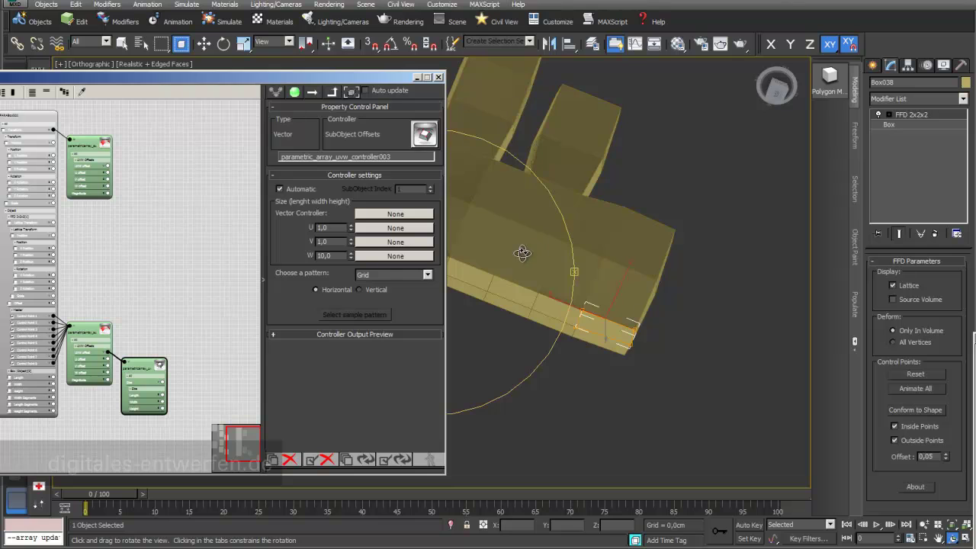
pyautogui.moveTo(521, 251); pyautogui.dragTo(574, 312, button='middle')
pyautogui.scroll(2, 573, 312)
pyautogui.moveTo(540, 307); pyautogui.dragTo(865, 426)
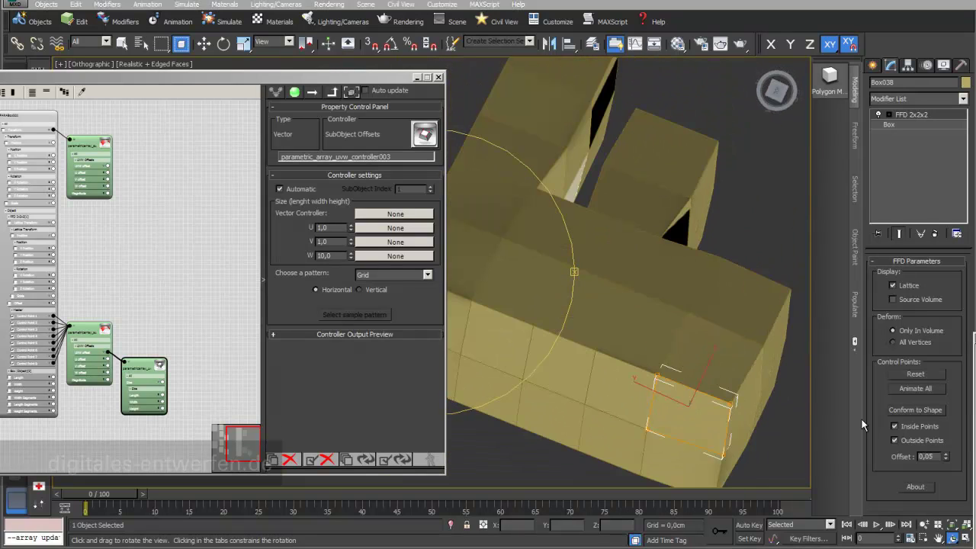
# Set the control-point surface controller's normal type to Edge, update the letter array, and inspect the box joints from several sides.
pyautogui.click(97, 332)
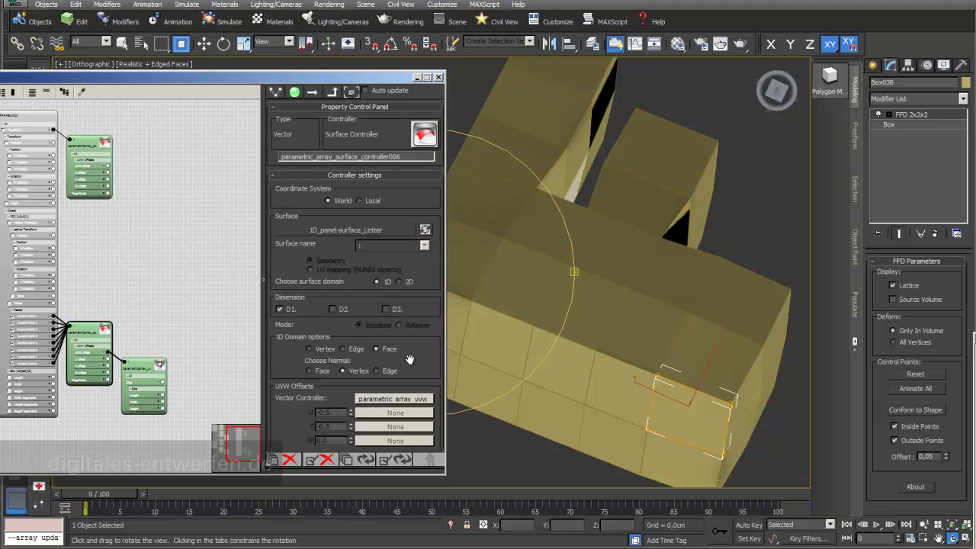
pyautogui.moveTo(421, 359); pyautogui.dragTo(383, 266)
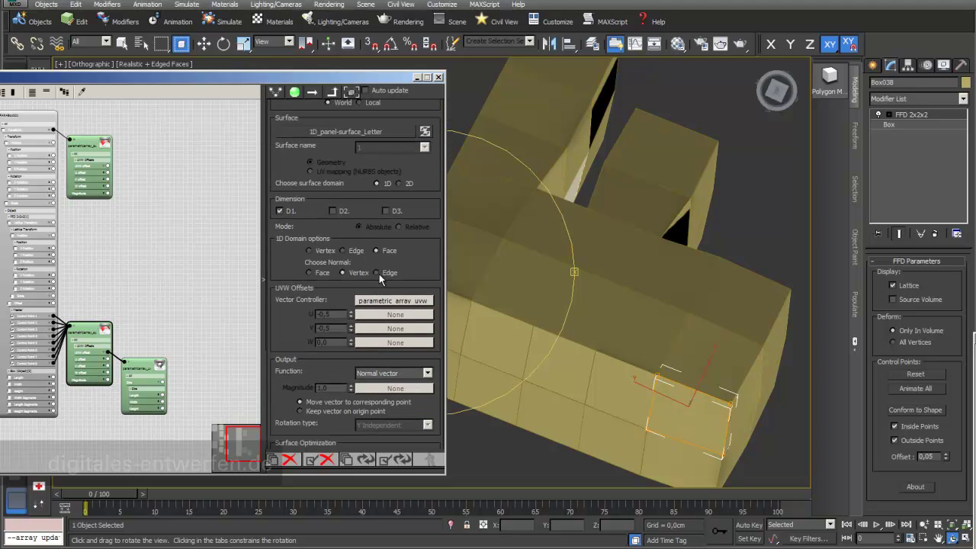
pyautogui.click(377, 273)
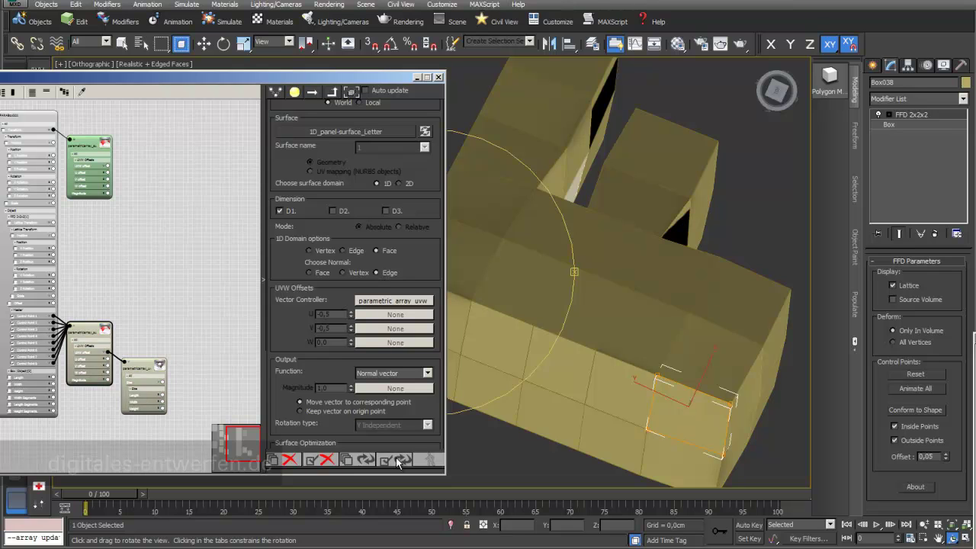
pyautogui.moveTo(666, 327); pyautogui.dragTo(682, 328)
pyautogui.moveTo(549, 318); pyautogui.dragTo(521, 239)
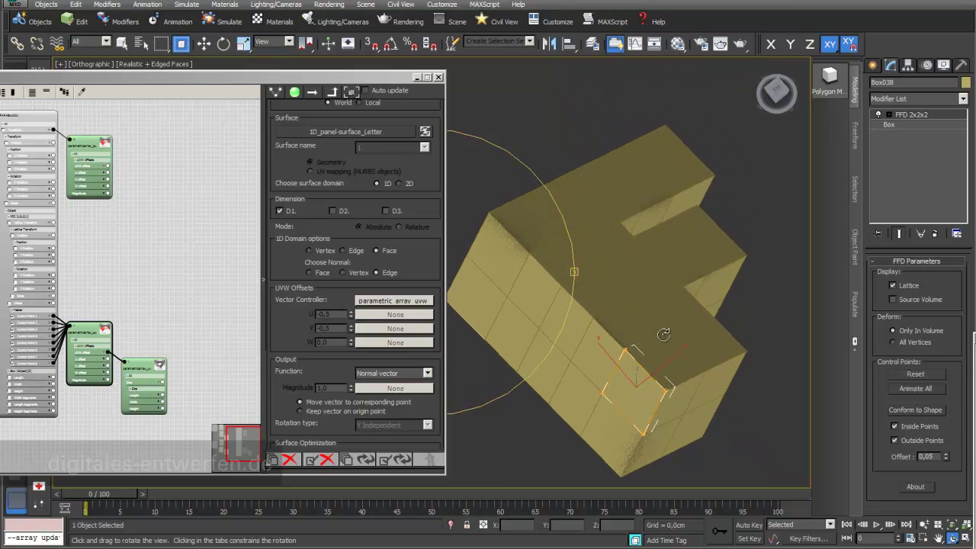
pyautogui.moveTo(522, 281); pyautogui.dragTo(625, 332)
pyautogui.moveTo(556, 297); pyautogui.dragTo(534, 275)
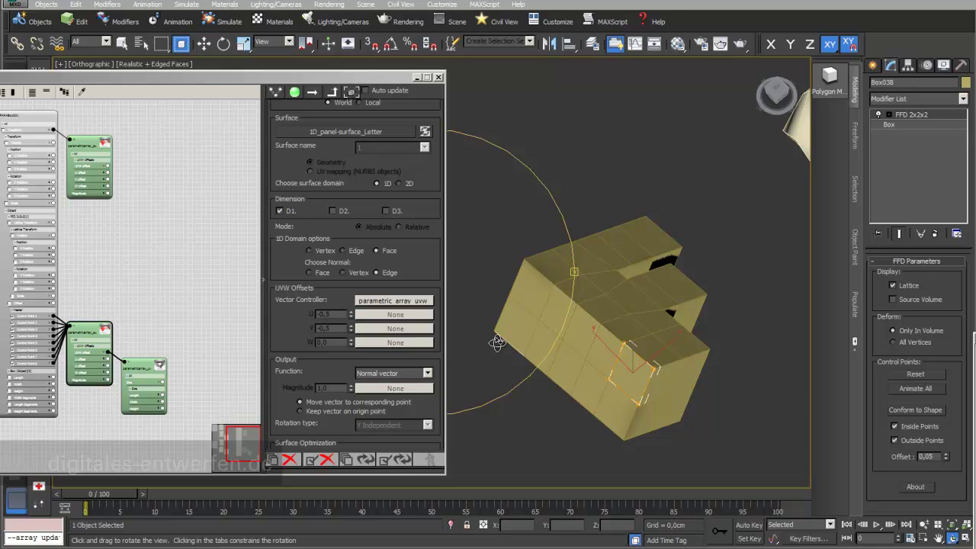
pyautogui.moveTo(660, 391); pyautogui.dragTo(694, 275)
# Review the surface controller's output and surface optimization settings, and move its window clear of the viewport.
pyautogui.moveTo(360, 80); pyautogui.dragTo(330, 147)
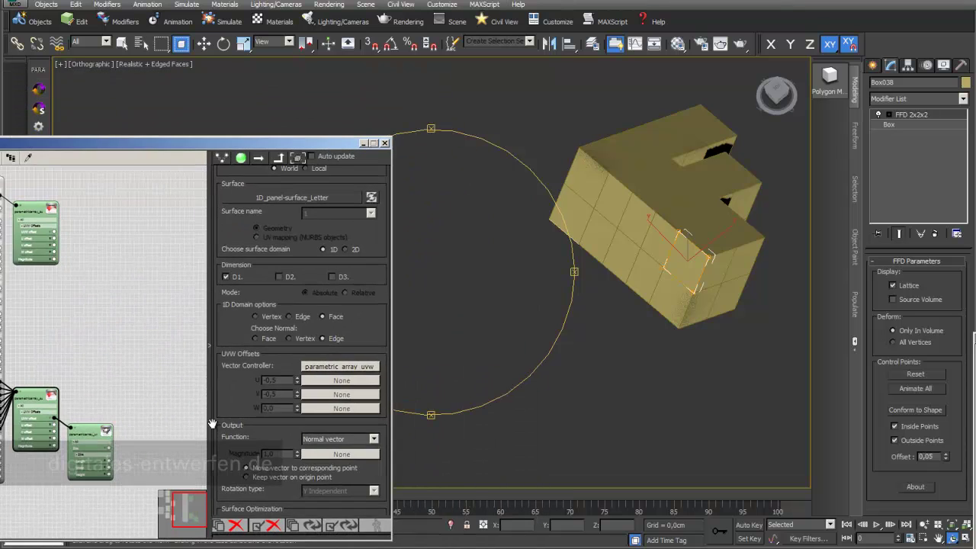
pyautogui.moveTo(230, 409); pyautogui.dragTo(245, 264)
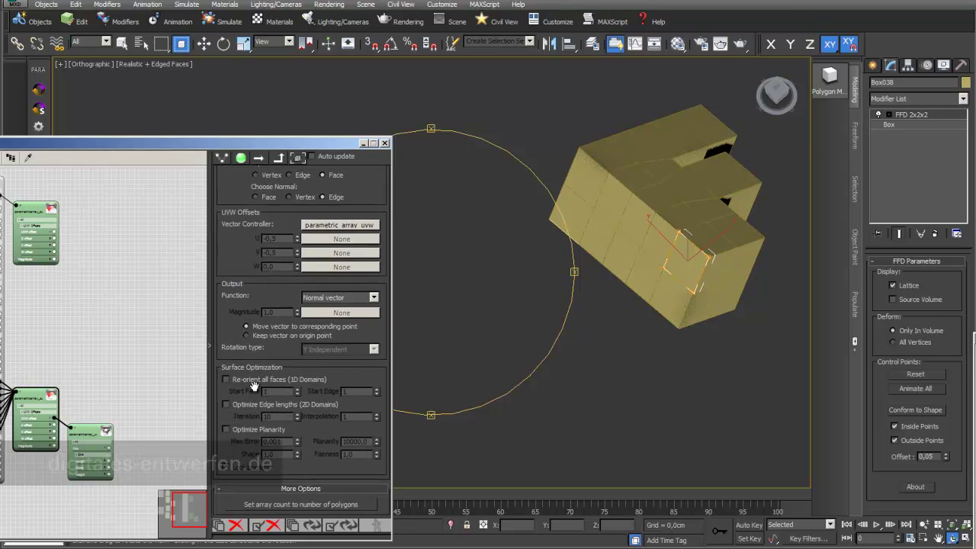
pyautogui.moveTo(295, 144); pyautogui.dragTo(275, 430)
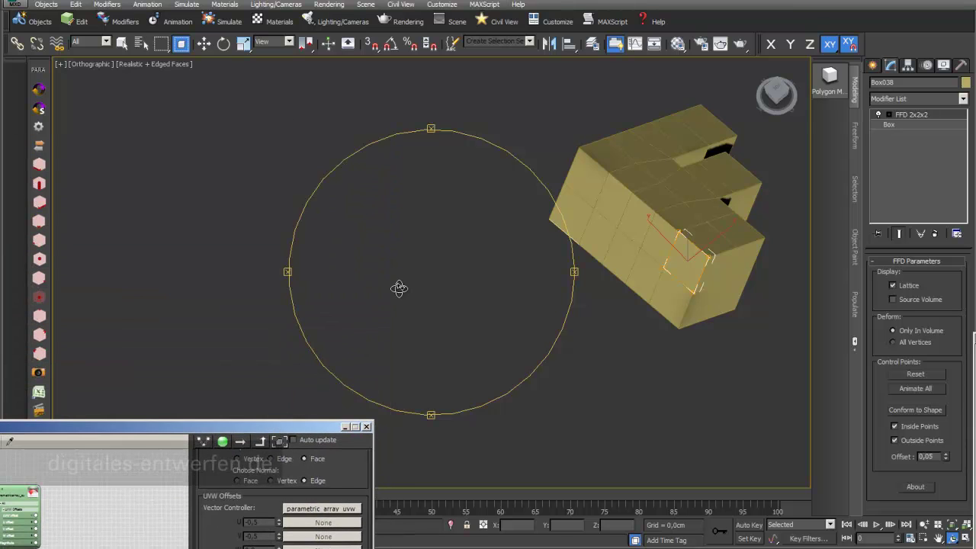
pyautogui.hotkey('ctrl', 'z')
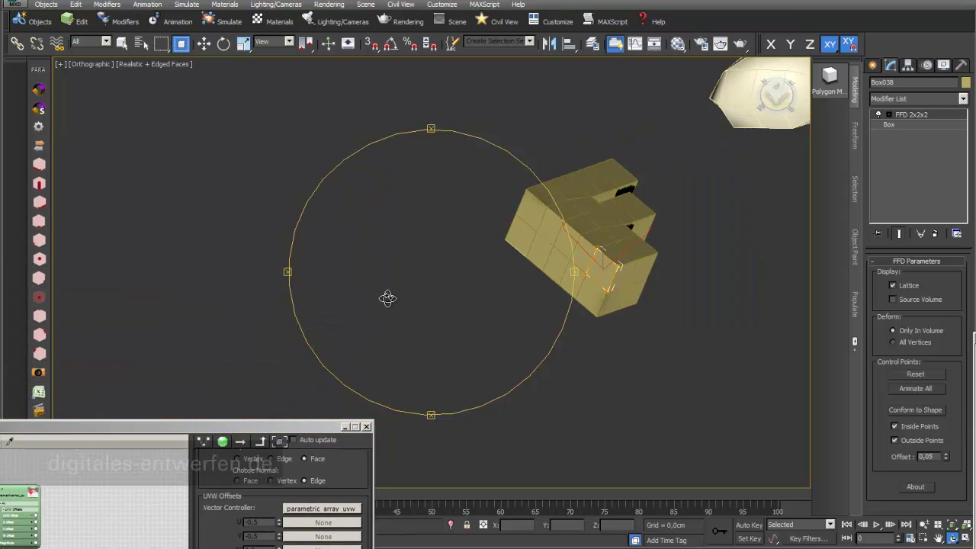
# Draw a six-sided NGon spline with a radius of about 18.8 cm beside the letter in the Top view.
pyautogui.press('t')
pyautogui.moveTo(692, 291); pyautogui.dragTo(571, 303, button='middle')
pyautogui.scroll(2, 593, 323)
pyautogui.scroll(-2, 615, 311)
pyautogui.scroll(2, 634, 279)
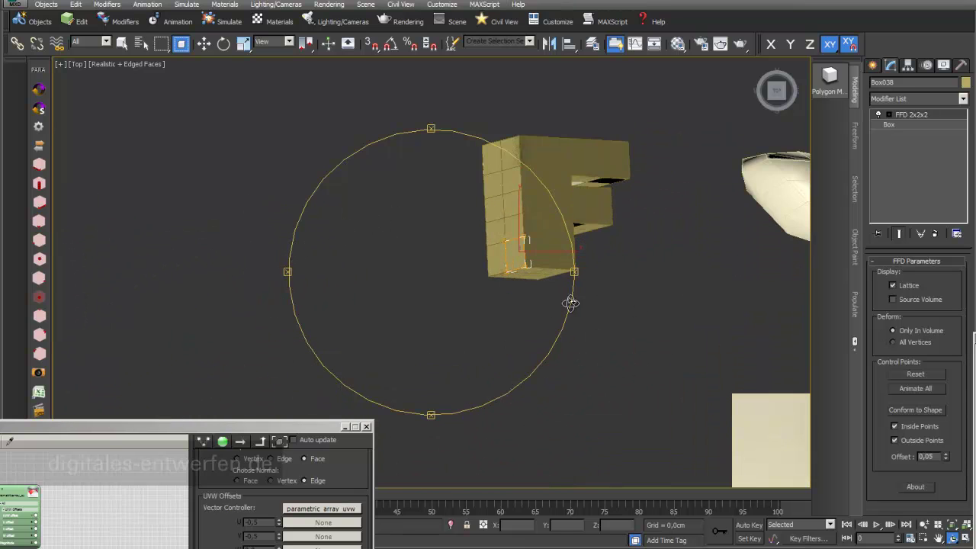
pyautogui.click(874, 65)
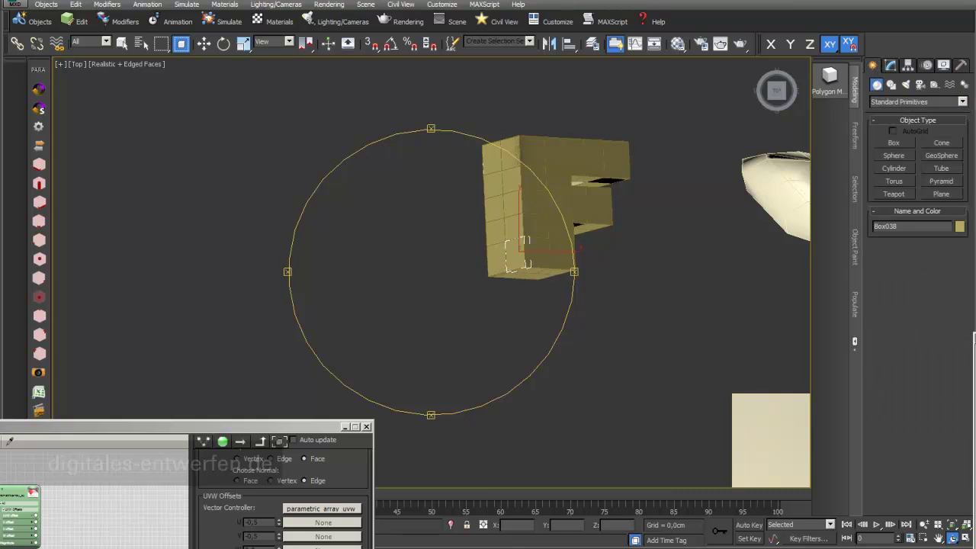
pyautogui.click(891, 85)
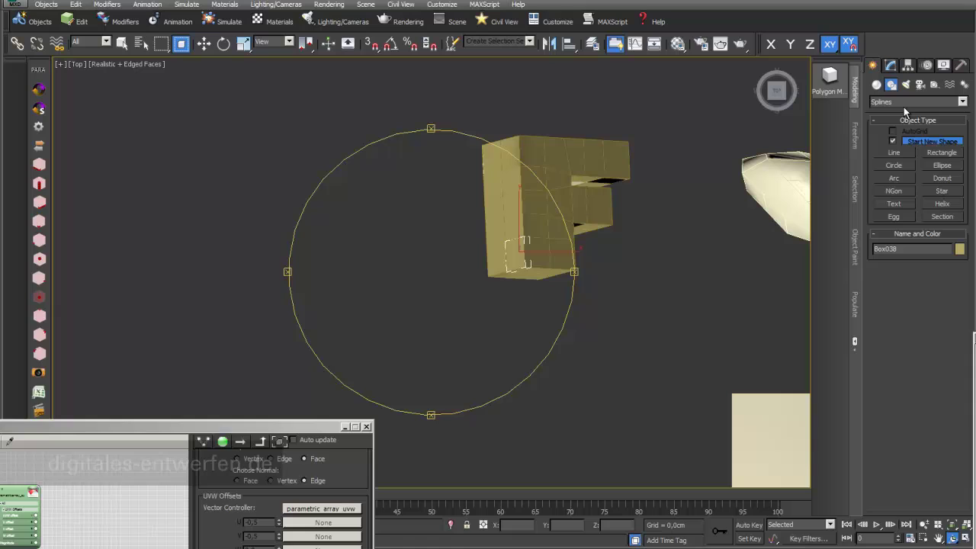
pyautogui.click(898, 192)
pyautogui.moveTo(283, 234); pyautogui.dragTo(291, 242)
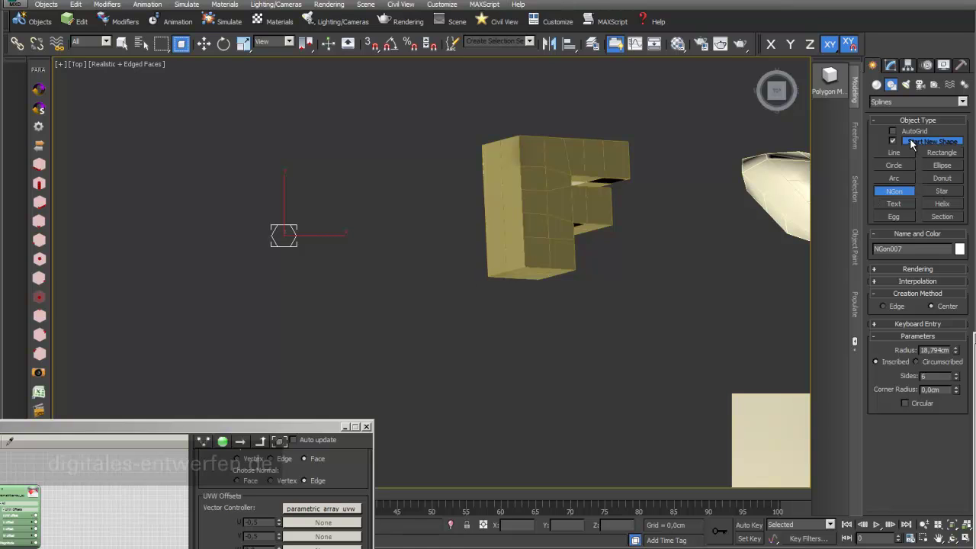
# Add an Edit Spline modifier to the hexagon.
pyautogui.click(891, 66)
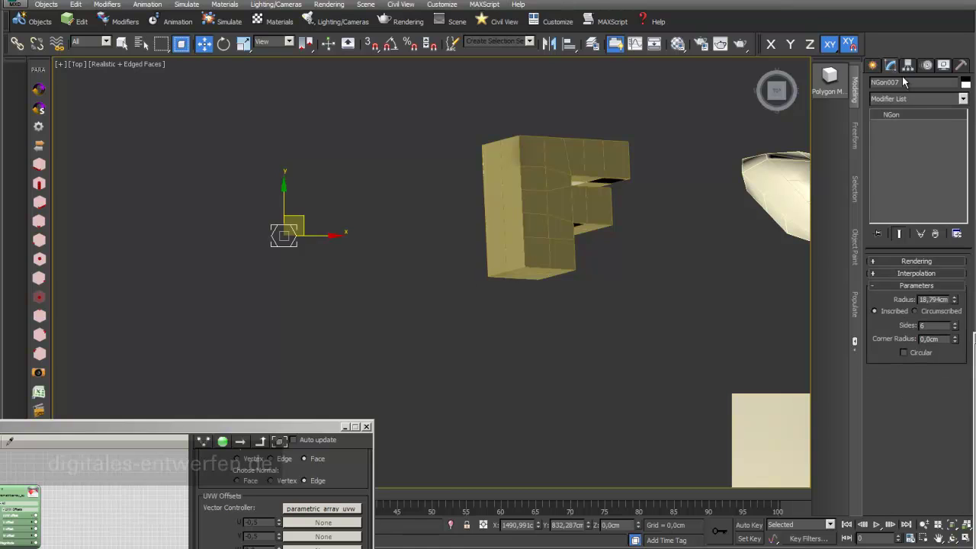
pyautogui.click(964, 100)
pyautogui.scroll(-5, 970, 215)
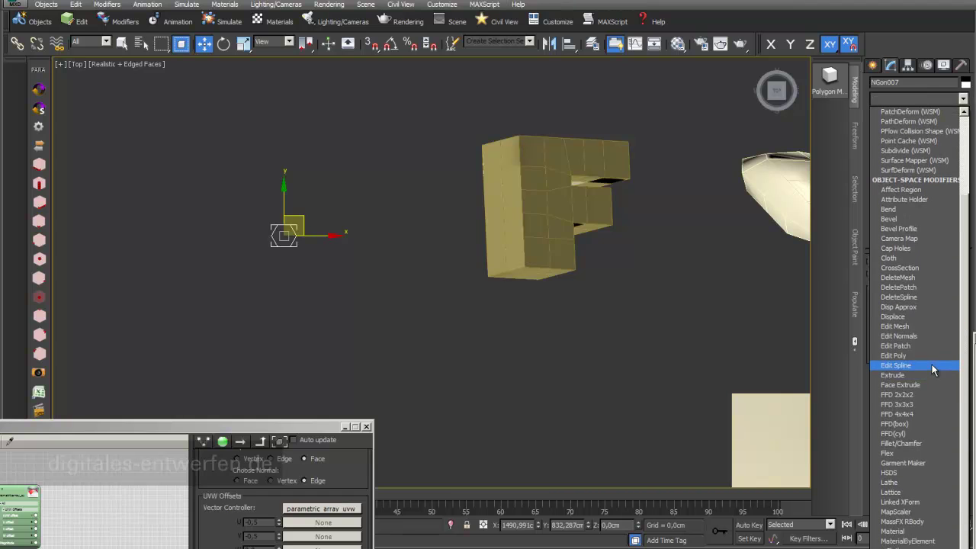
pyautogui.click(932, 367)
# Draw a rectangle spline over the hexagon and set its length and width to 40 cm.
pyautogui.click(873, 66)
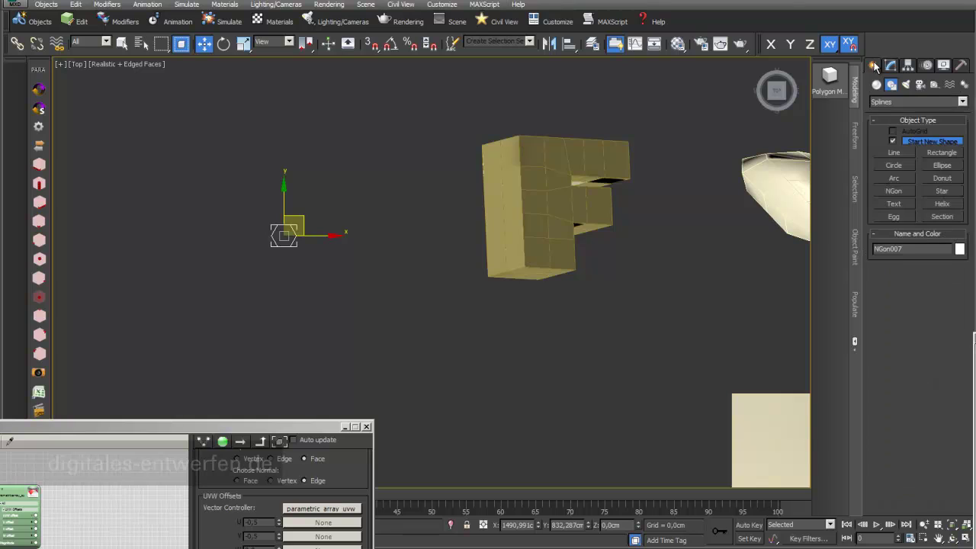
pyautogui.click(952, 155)
pyautogui.moveTo(273, 216); pyautogui.dragTo(300, 242)
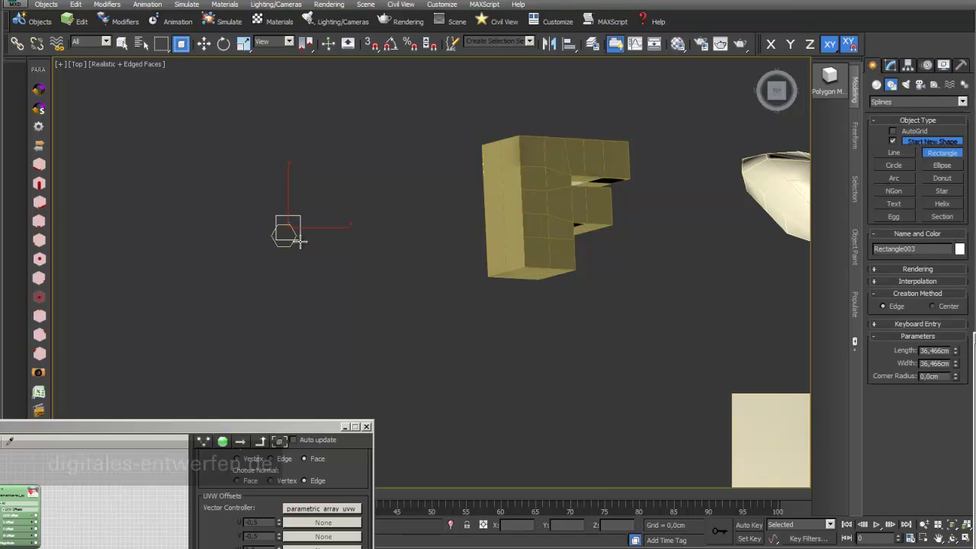
pyautogui.doubleClick(921, 352)
pyautogui.write('40')
pyautogui.press('Return')
pyautogui.moveTo(950, 363); pyautogui.dragTo(936, 364)
pyautogui.write('40')
pyautogui.press('Return')
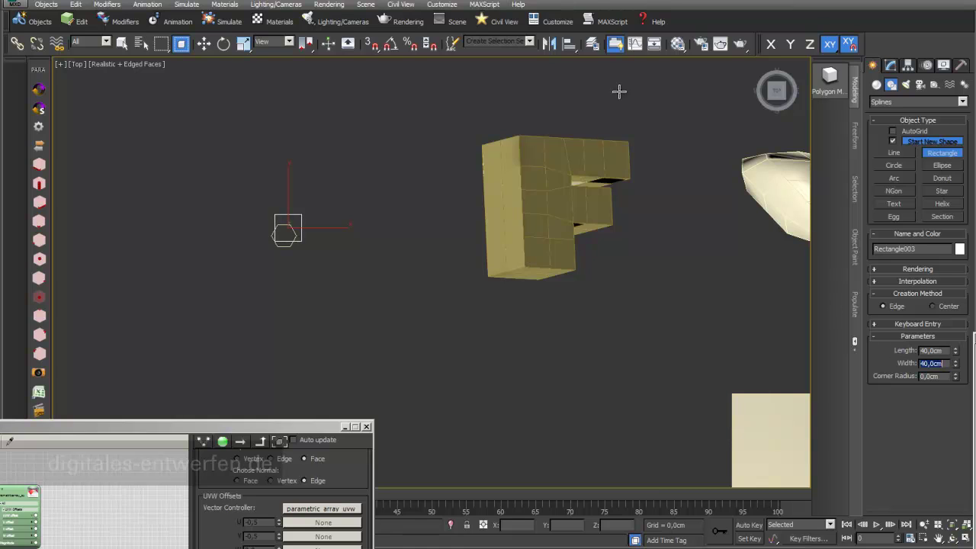
# Align the square to the hexagon in X, Y and Z, pivot point to pivot point.
pyautogui.click(570, 45)
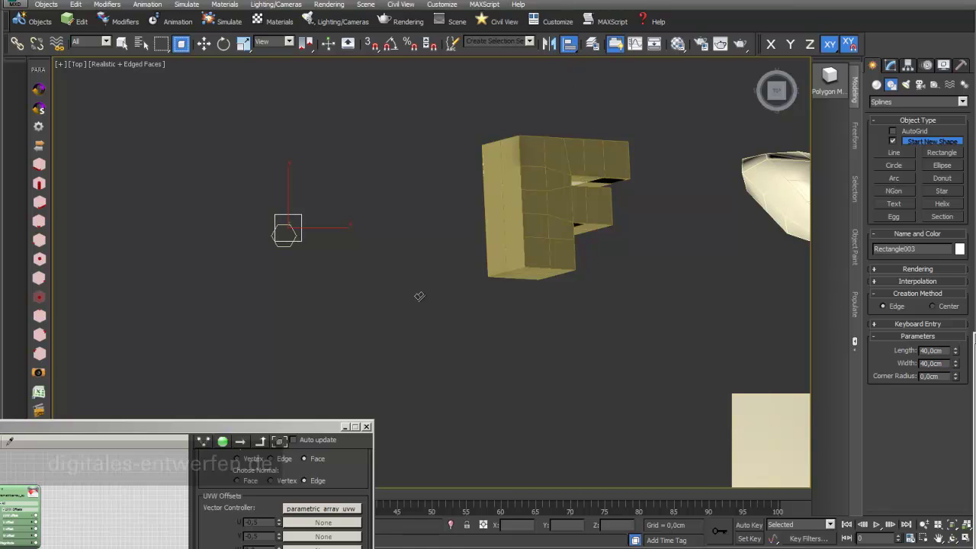
pyautogui.click(283, 242)
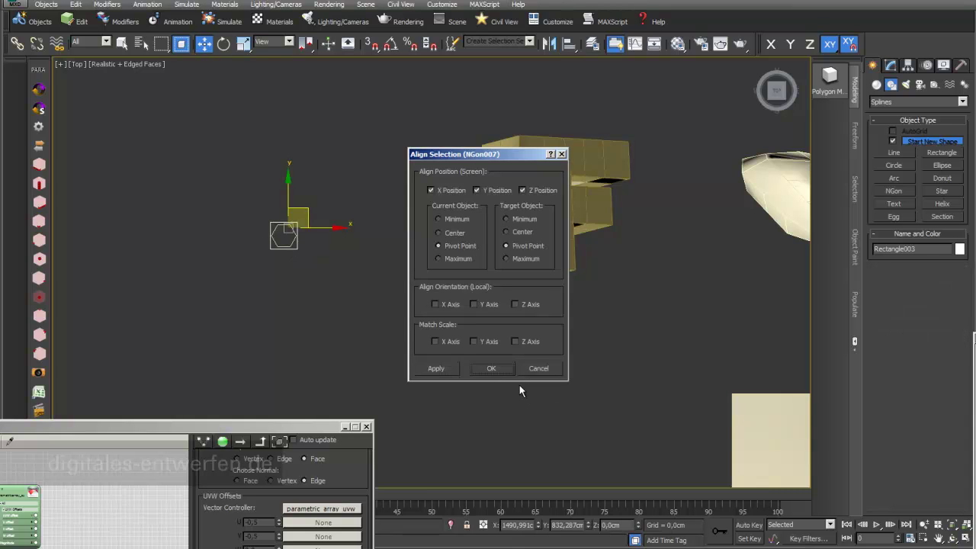
pyautogui.click(500, 370)
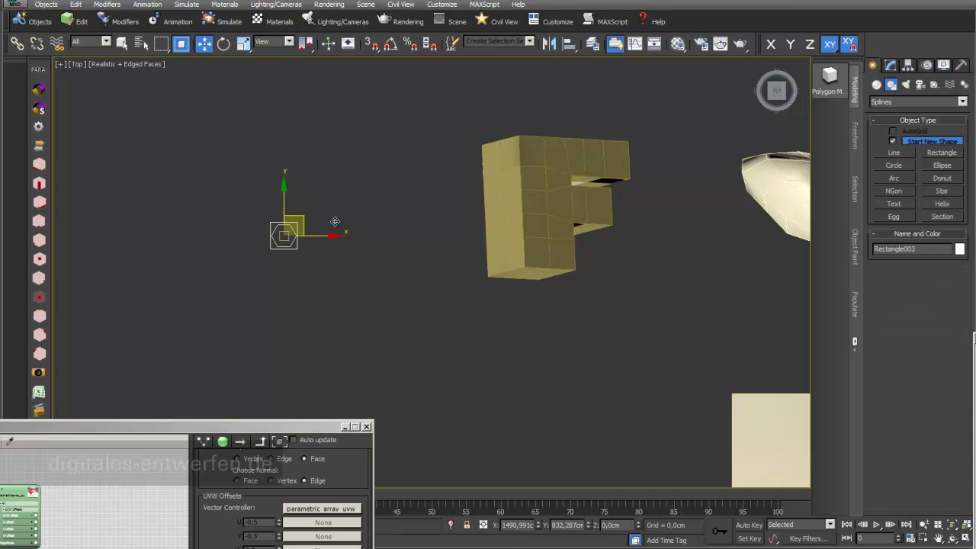
# Reduce the hexagon's radius to about 16.35 cm in its base NGon parameters so it sits well inside the square.
pyautogui.scroll(2, 337, 225)
pyautogui.moveTo(338, 229); pyautogui.dragTo(385, 223, button='middle')
pyautogui.click(390, 218)
pyautogui.click(890, 66)
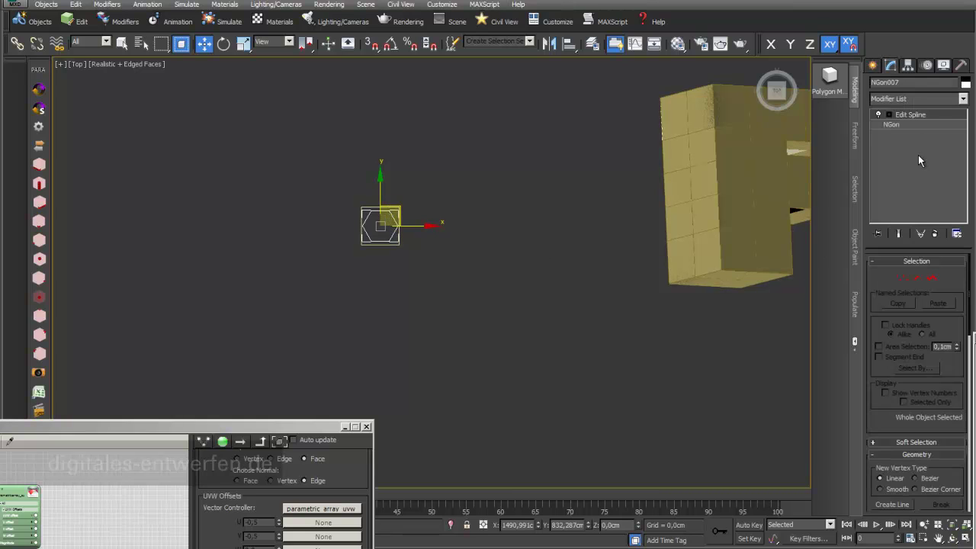
pyautogui.click(905, 124)
pyautogui.moveTo(955, 303); pyautogui.dragTo(953, 310)
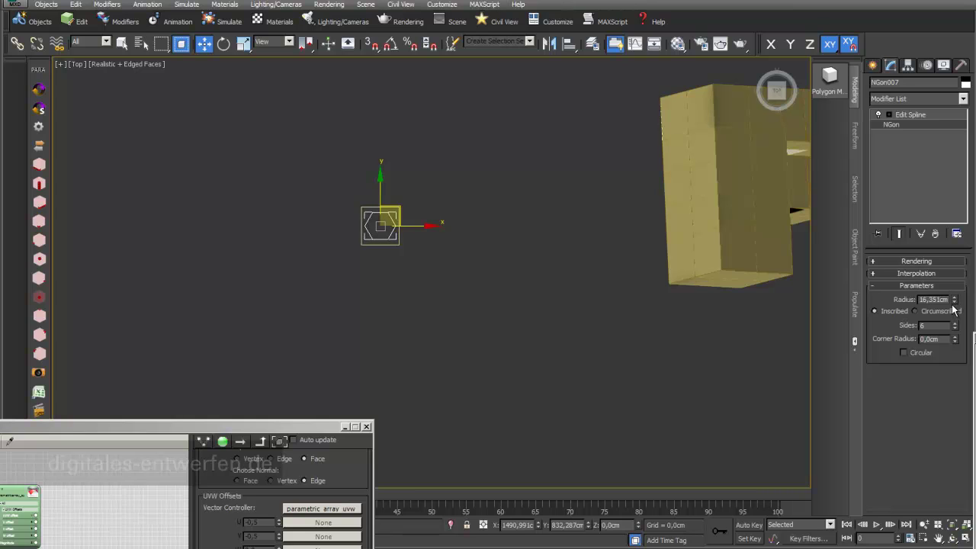
pyautogui.click(458, 268)
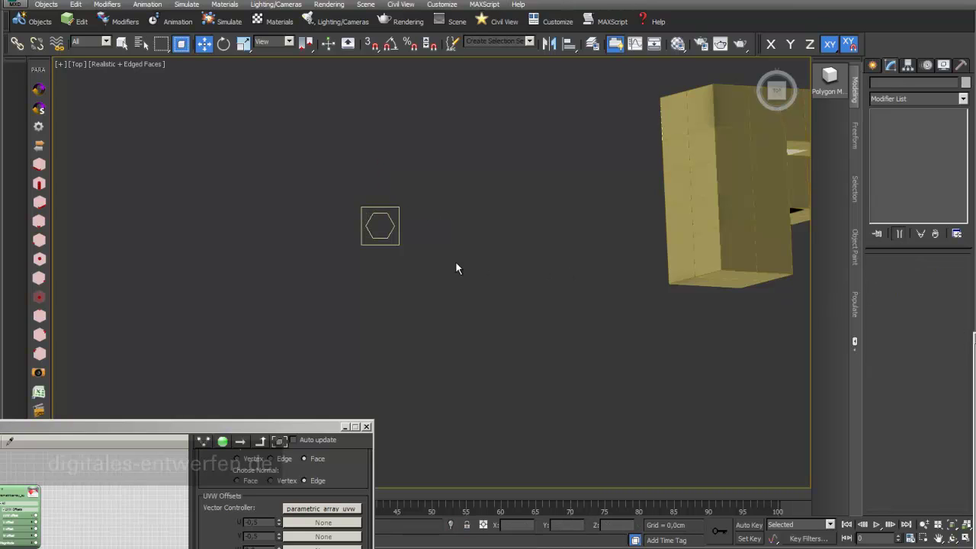
# Attach the square to the hexagon's editable spline to form one combined shape.
pyautogui.click(389, 233)
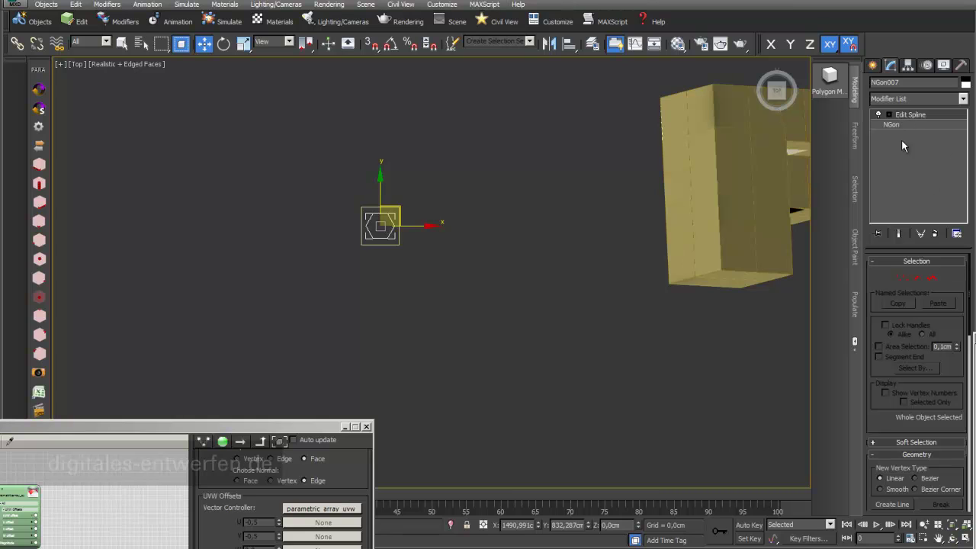
pyautogui.scroll(-3, 900, 378)
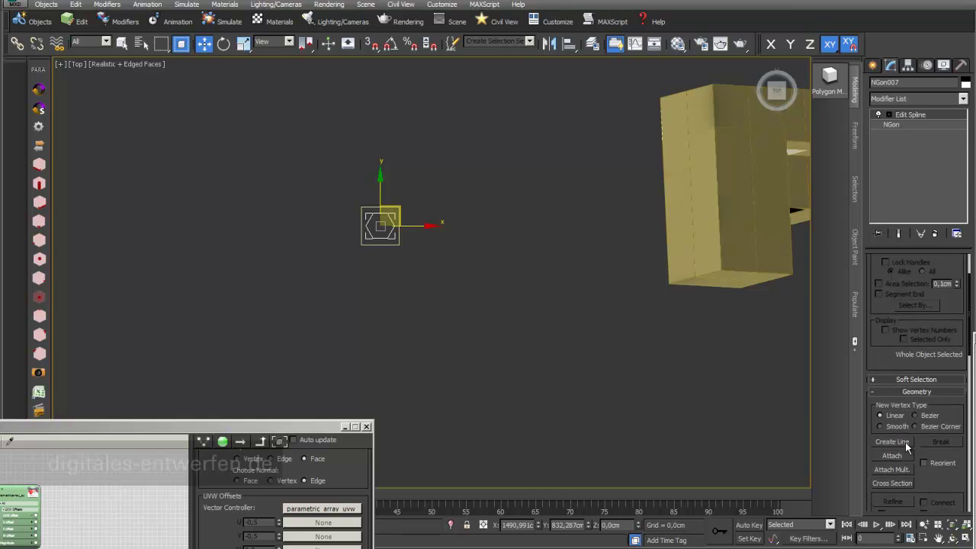
pyautogui.click(903, 457)
pyautogui.click(398, 242)
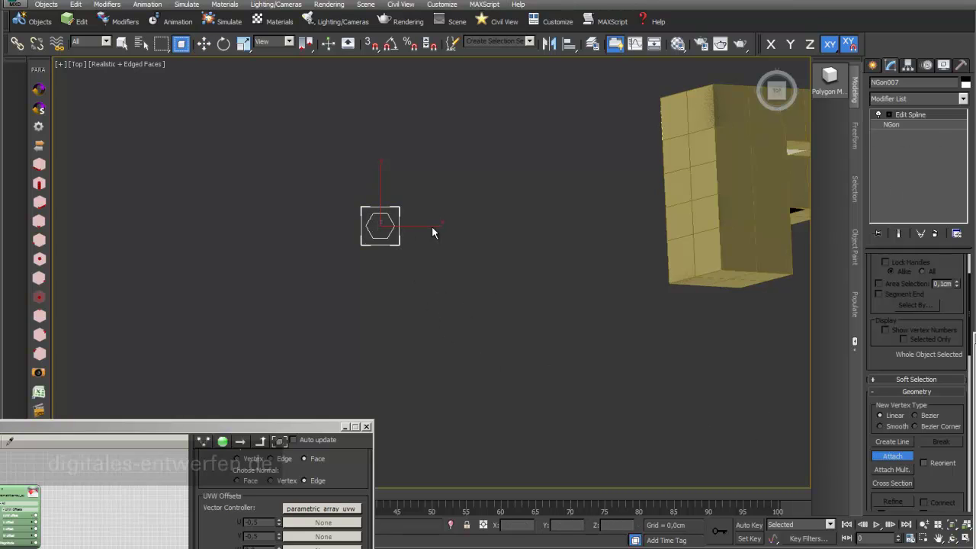
pyautogui.press('z')
# Apply an Extrude modifier to the combined shape with an amount of 5 cm.
pyautogui.click(963, 99)
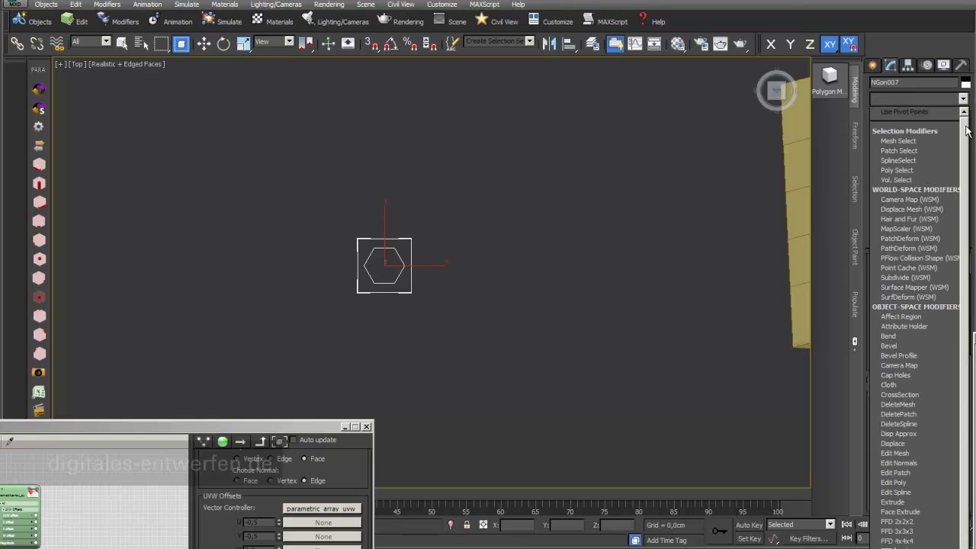
pyautogui.scroll(-12, 966, 134)
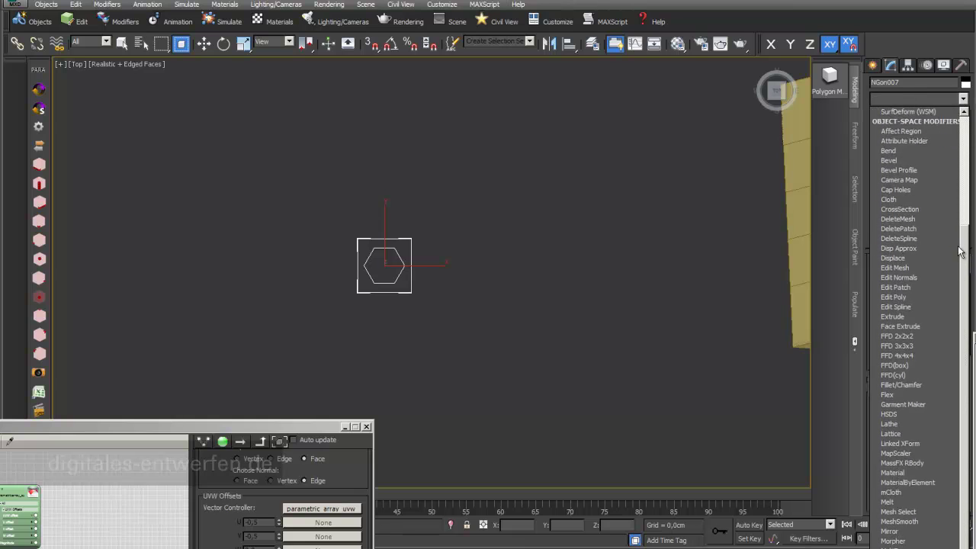
pyautogui.scroll(-2, 953, 339)
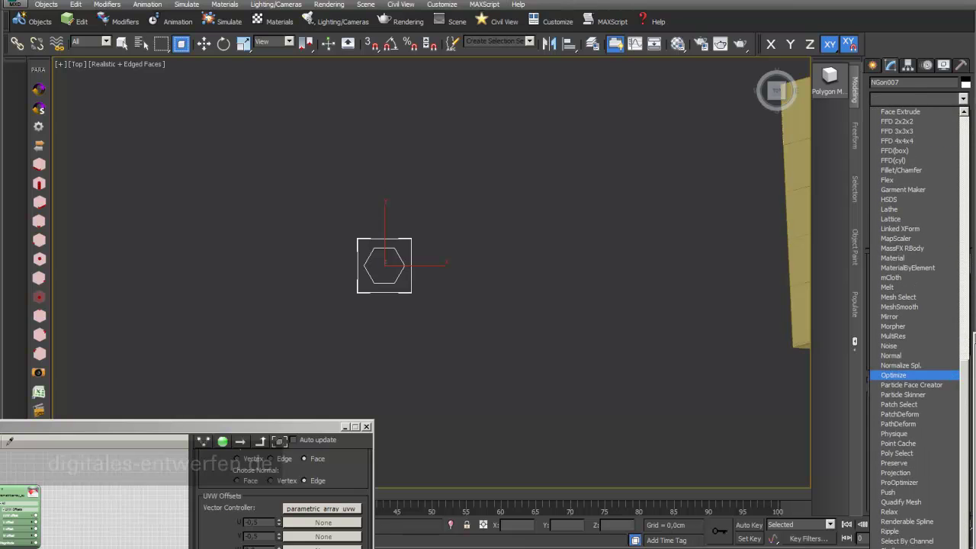
pyautogui.click(973, 341)
pyautogui.click(962, 99)
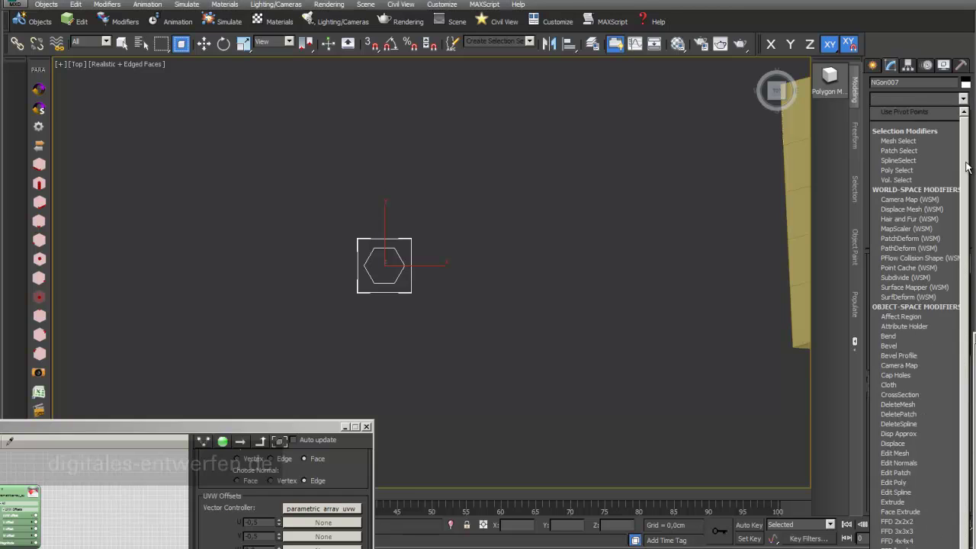
pyautogui.scroll(-2, 965, 183)
pyautogui.click(918, 434)
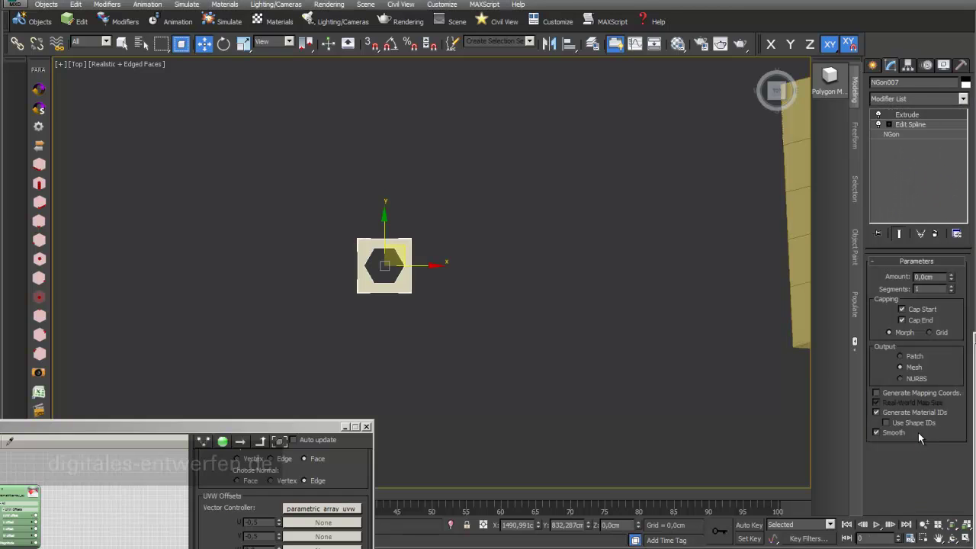
pyautogui.click(953, 538)
pyautogui.moveTo(427, 229); pyautogui.dragTo(471, 222)
pyautogui.moveTo(951, 279); pyautogui.dragTo(952, 266)
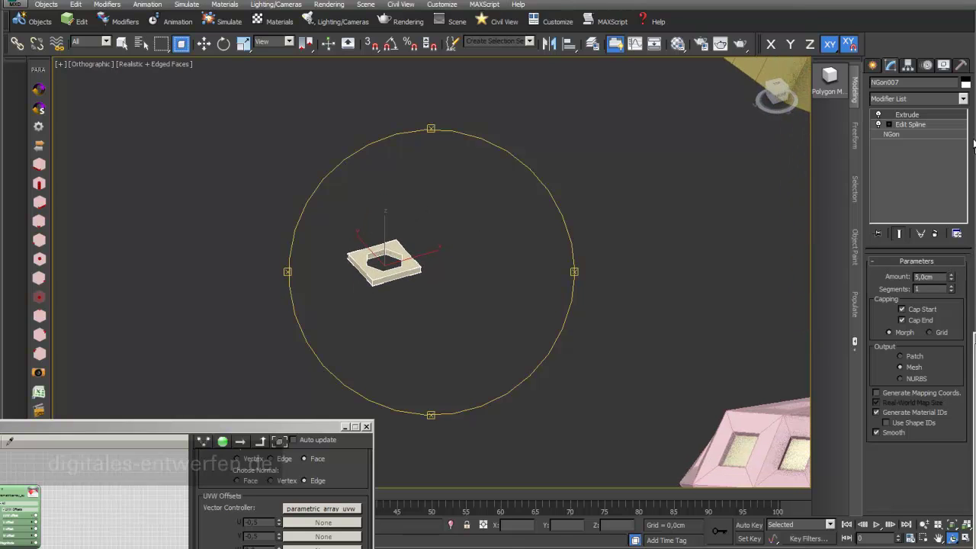
# Add an FFD 2x2x2 modifier to the extruded panel and inspect its lattice up close.
pyautogui.click(963, 99)
pyautogui.scroll(-1, 918, 343)
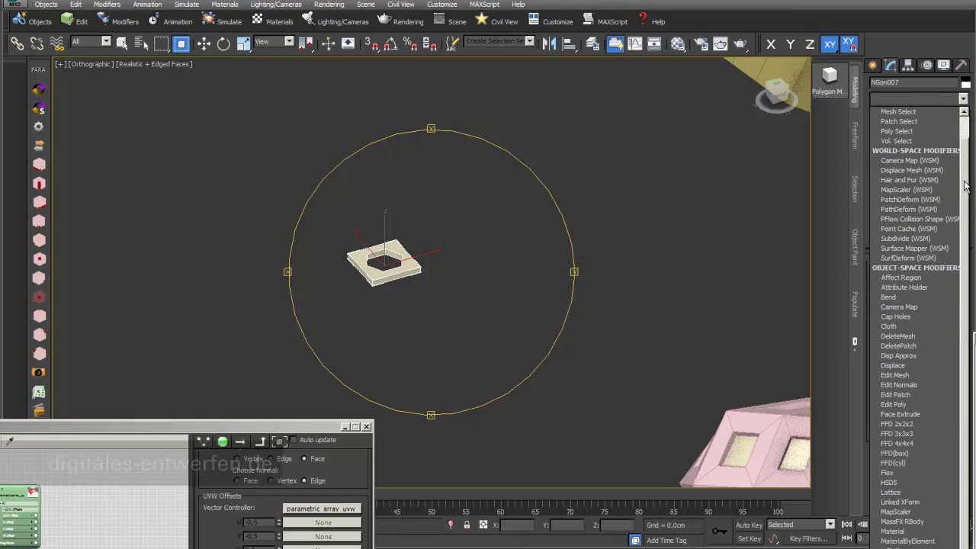
pyautogui.click(918, 425)
pyautogui.moveTo(450, 254); pyautogui.dragTo(447, 253)
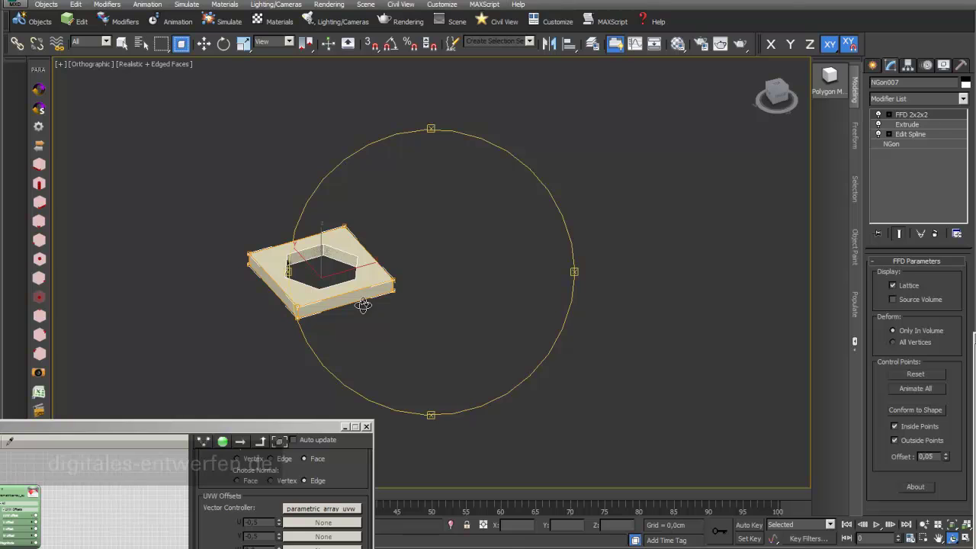
# Increase the hexagonal opening's radius to about 16.27 cm in the panel's base NGon parameters.
pyautogui.moveTo(362, 302); pyautogui.dragTo(451, 305, button='middle')
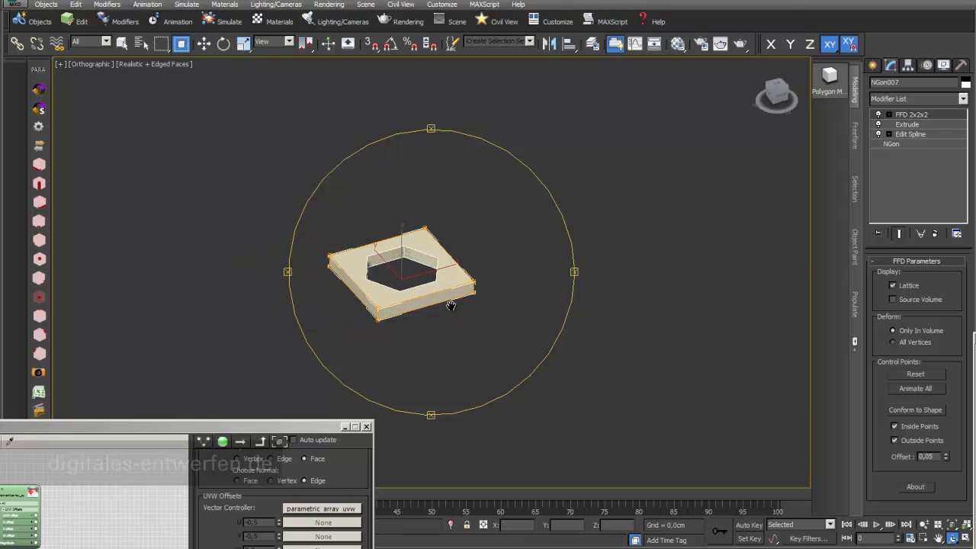
pyautogui.click(901, 145)
pyautogui.click(538, 304)
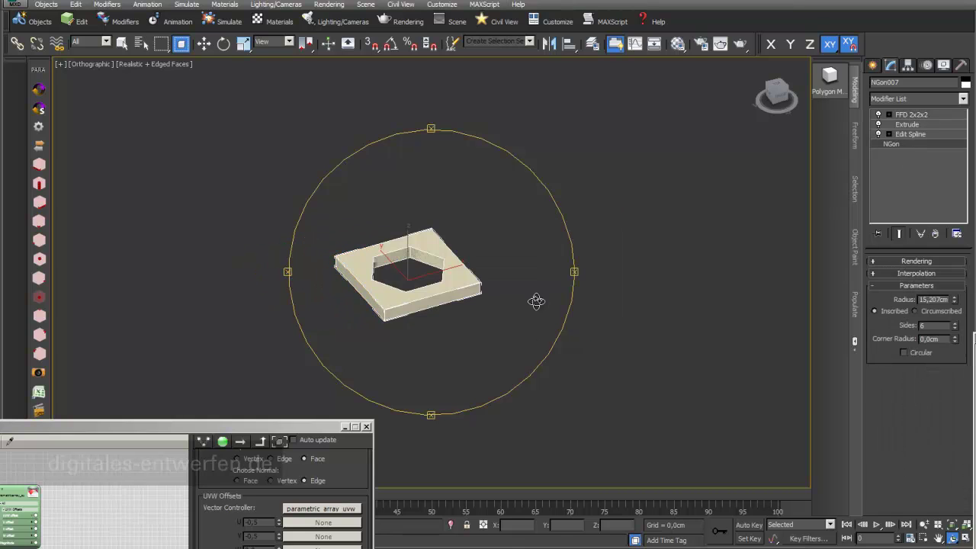
pyautogui.moveTo(955, 302)
pyautogui.mouseDown()
pyautogui.moveTo(958, 327)
pyautogui.moveTo(962, 290)
pyautogui.moveTo(963, 299)
pyautogui.mouseUp()
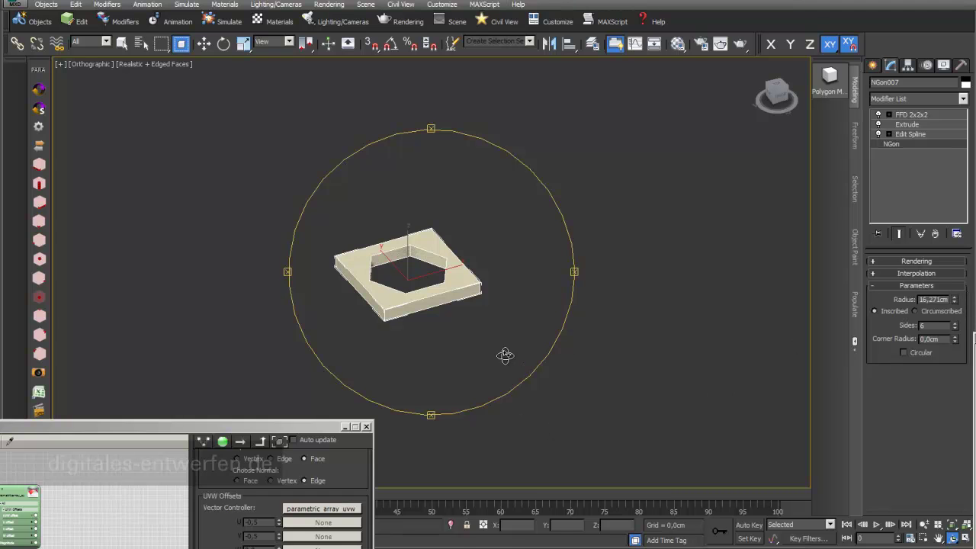
# In the top view, clone the panel as an instance placed beside the original along the X axis.
pyautogui.press('t')
pyautogui.hotkey('alt', 'q')
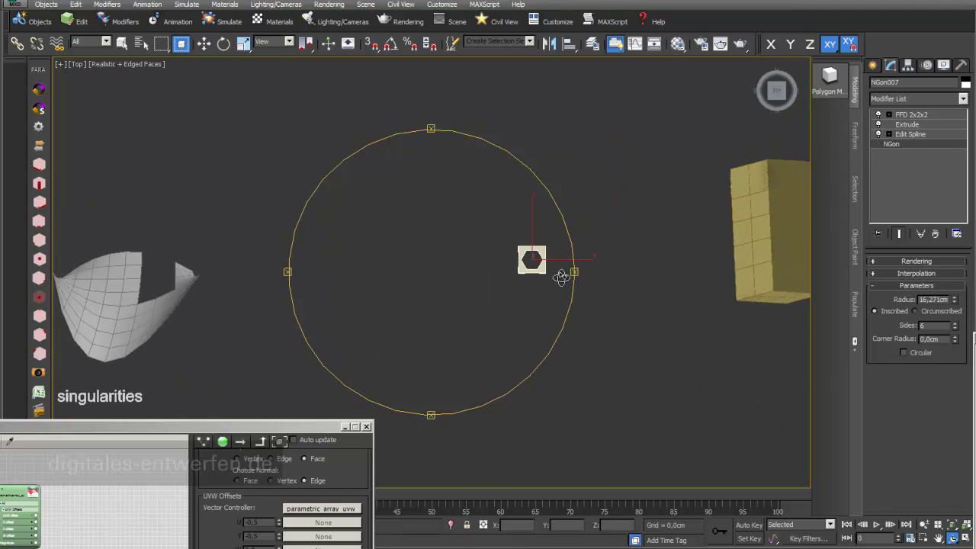
pyautogui.press('w')
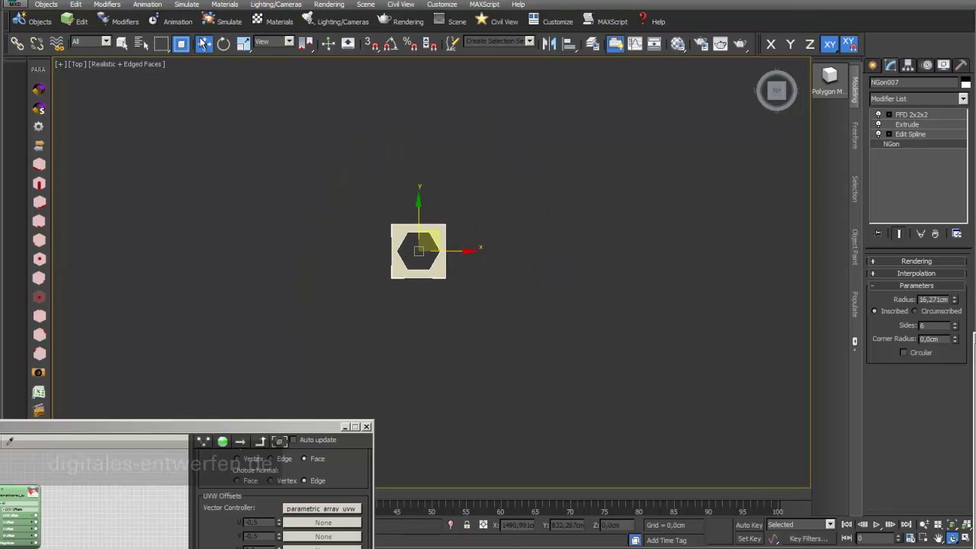
pyautogui.keyDown('shift'); pyautogui.moveTo(463, 248); pyautogui.dragTo(530, 250); pyautogui.keyUp('shift')
pyautogui.click(488, 321)
# Rotate the cloned panel -90 degrees about Z with angle snapping on, then deselect it.
pyautogui.press('e')
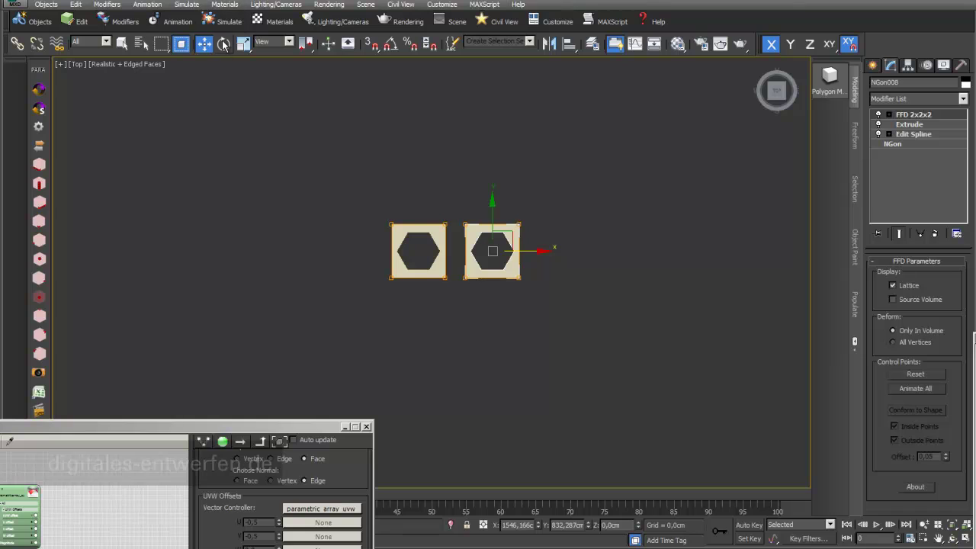
pyautogui.click(394, 47)
pyautogui.moveTo(543, 219)
pyautogui.mouseDown()
pyautogui.moveTo(556, 234)
pyautogui.moveTo(562, 279)
pyautogui.mouseUp()
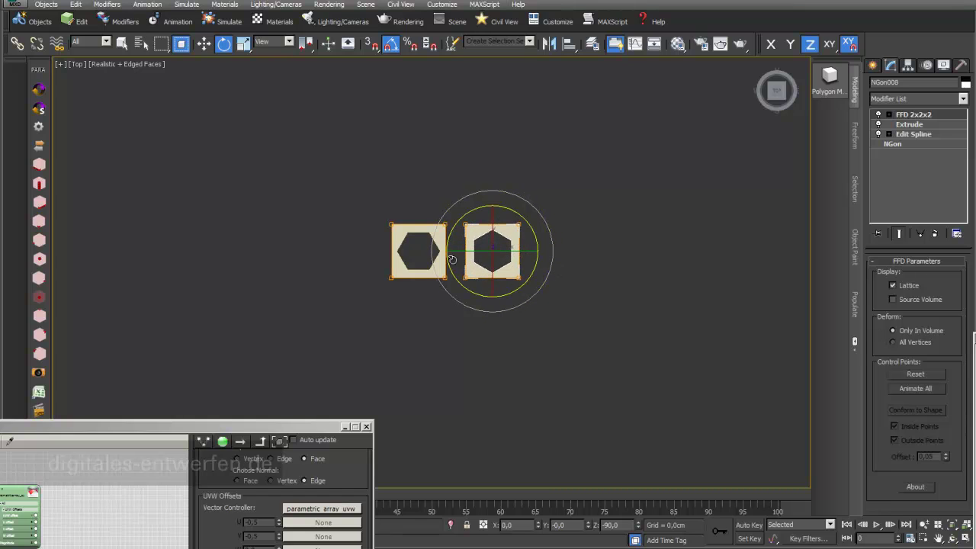
pyautogui.click(387, 177)
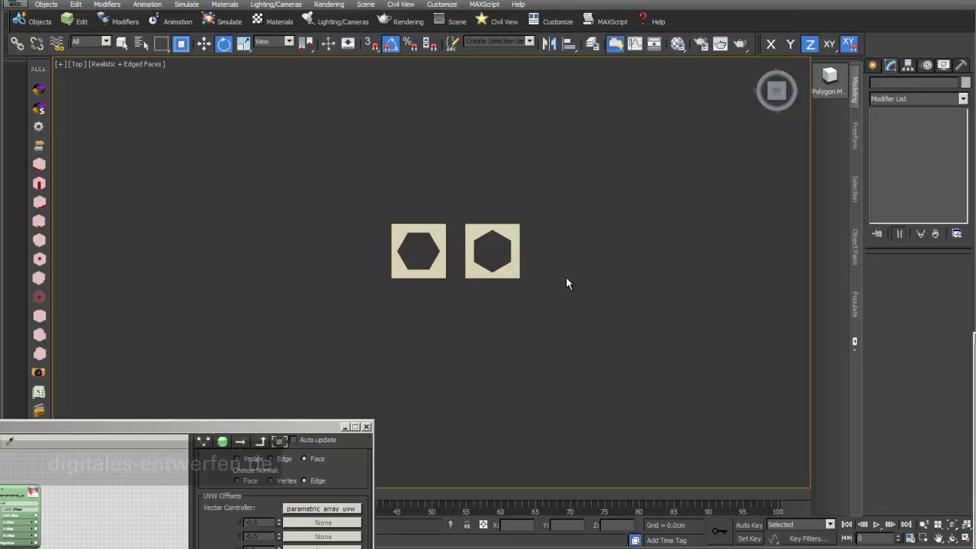
# Select the rotated panel copy and make it unique so it is independent of the original.
pyautogui.moveTo(543, 197); pyautogui.dragTo(538, 207, button='middle')
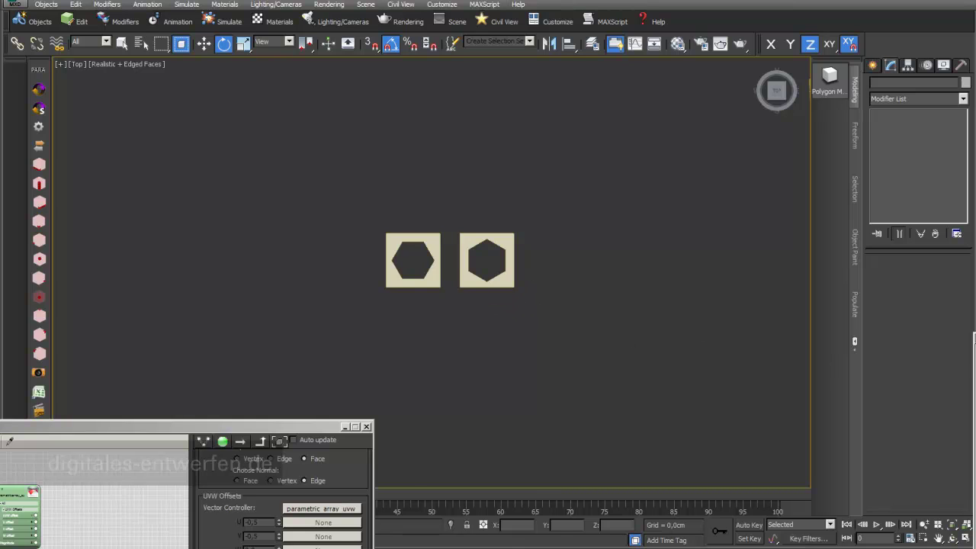
pyautogui.press('z')
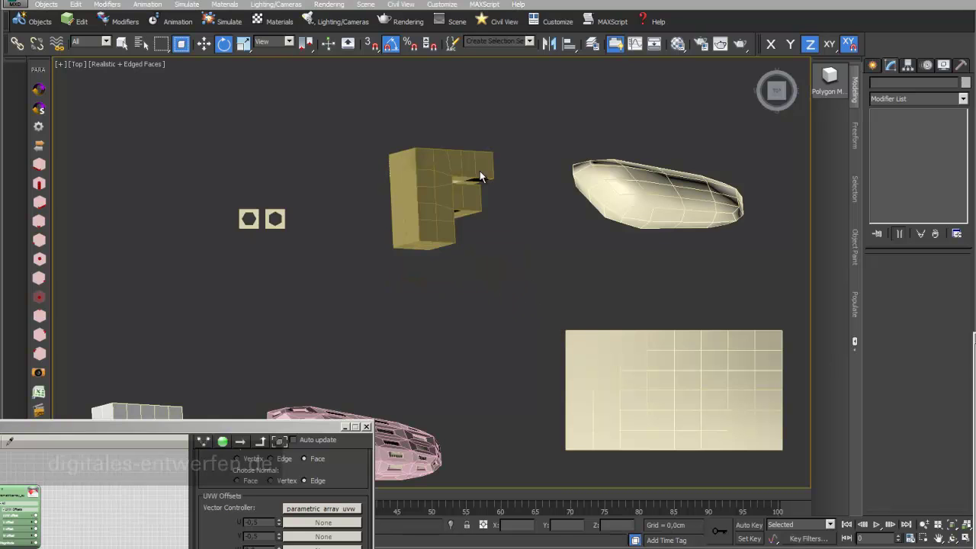
pyautogui.click(202, 44)
pyautogui.scroll(3, 260, 275)
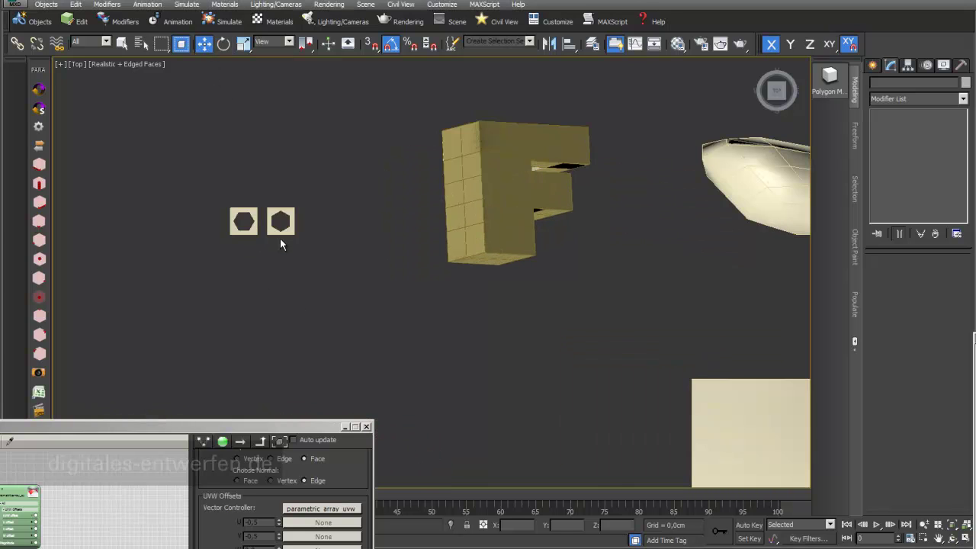
pyautogui.click(280, 229)
pyautogui.click(364, 245)
pyautogui.click(282, 230)
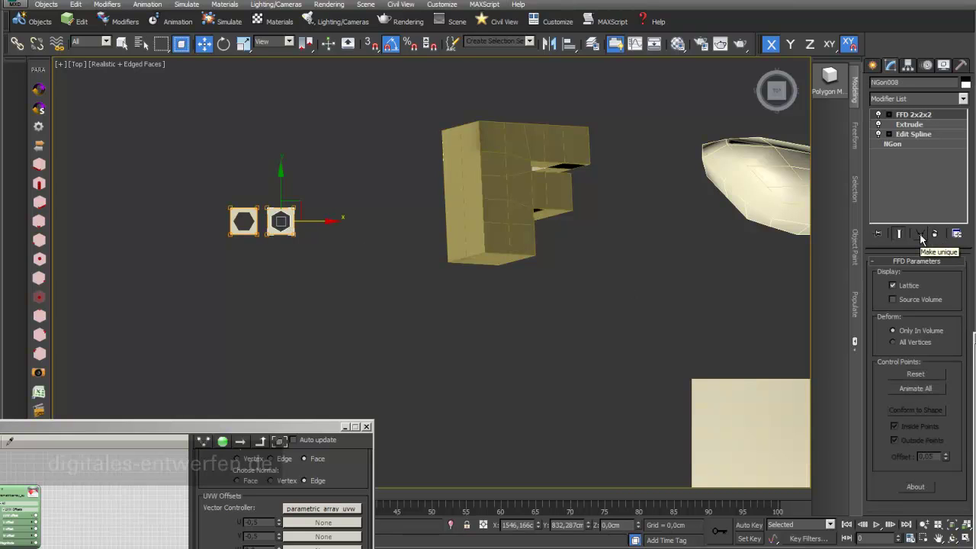
pyautogui.click(919, 233)
# Move the rotated panel away from the original to the empty area beside the rectangular surface.
pyautogui.click(282, 221)
pyautogui.moveTo(296, 204); pyautogui.dragTo(571, 377)
pyautogui.moveTo(605, 342); pyautogui.dragTo(522, 254, button='middle')
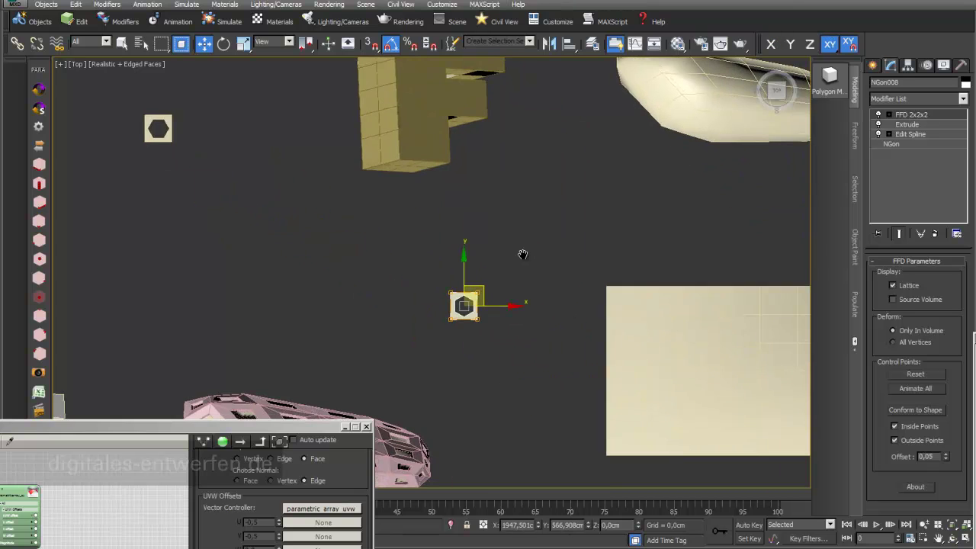
# Create a parametric array of copies from the panel with count 20 × 1 × 1, applying transformation on the FFD control points.
pyautogui.scroll(2, 523, 252)
pyautogui.rightClick(453, 331)
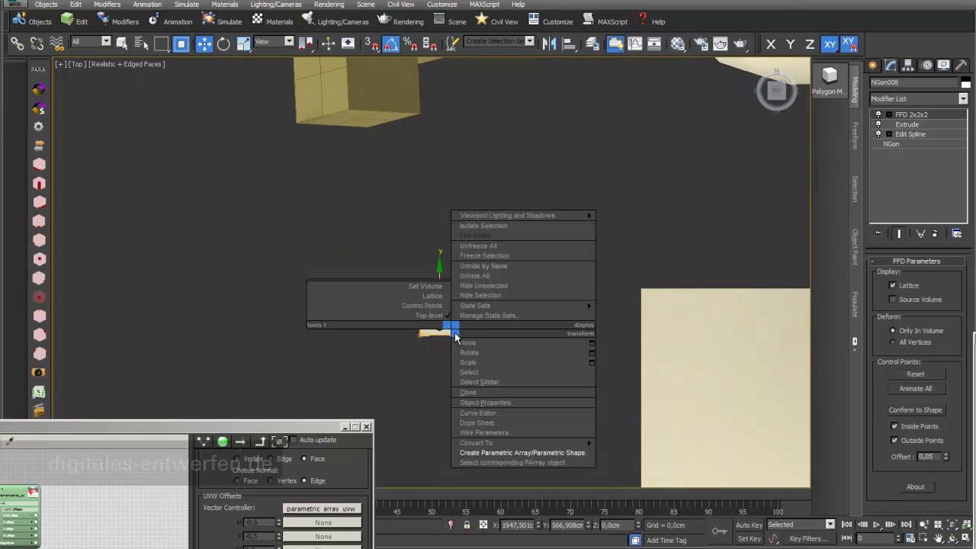
pyautogui.click(501, 453)
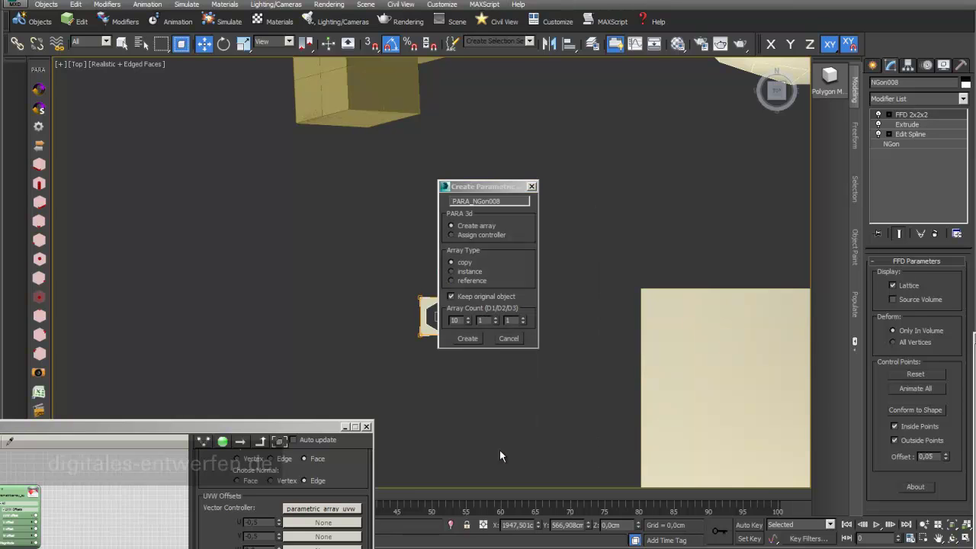
pyautogui.click(454, 320)
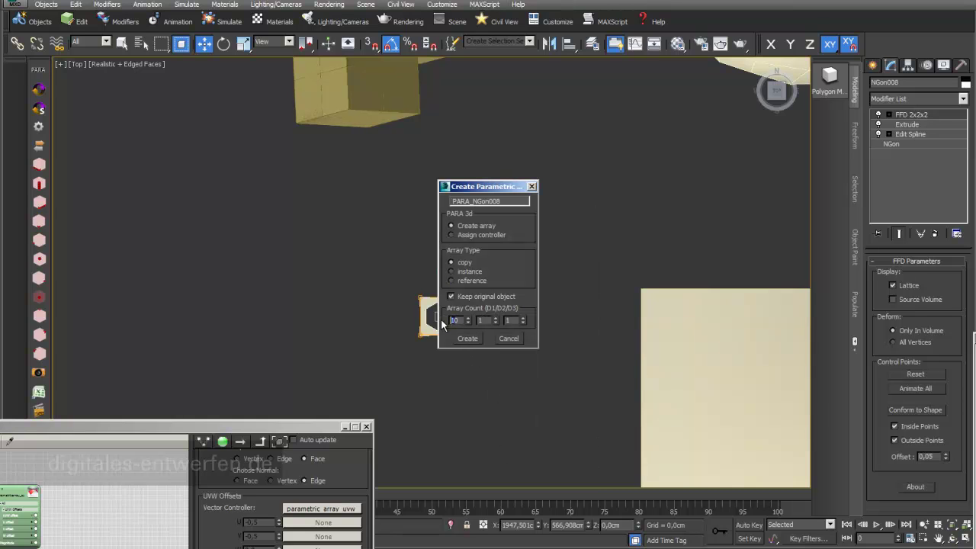
pyautogui.click(468, 338)
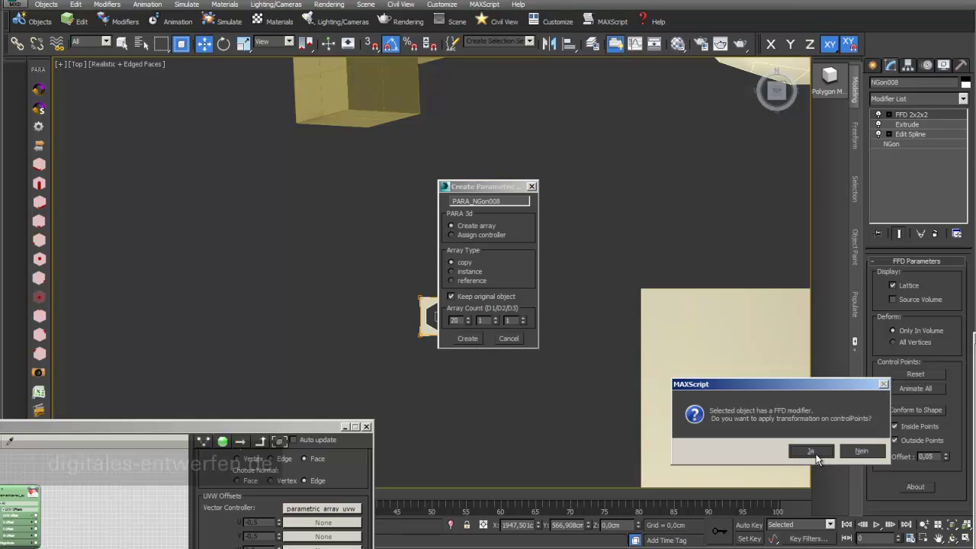
pyautogui.click(812, 452)
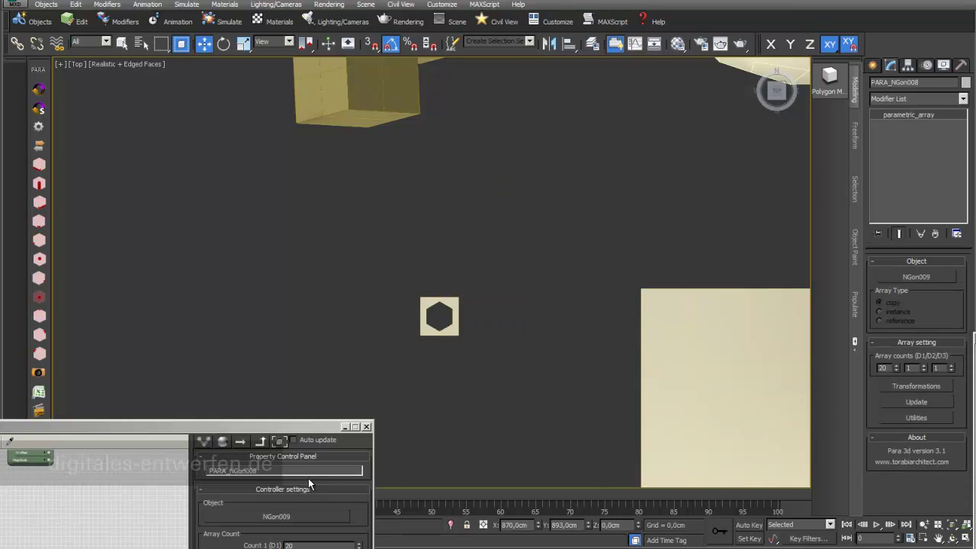
# Reposition the Para 3d Setting window and the array's node so its full channel list and the scene panel are both in view.
pyautogui.moveTo(283, 426); pyautogui.dragTo(453, 337)
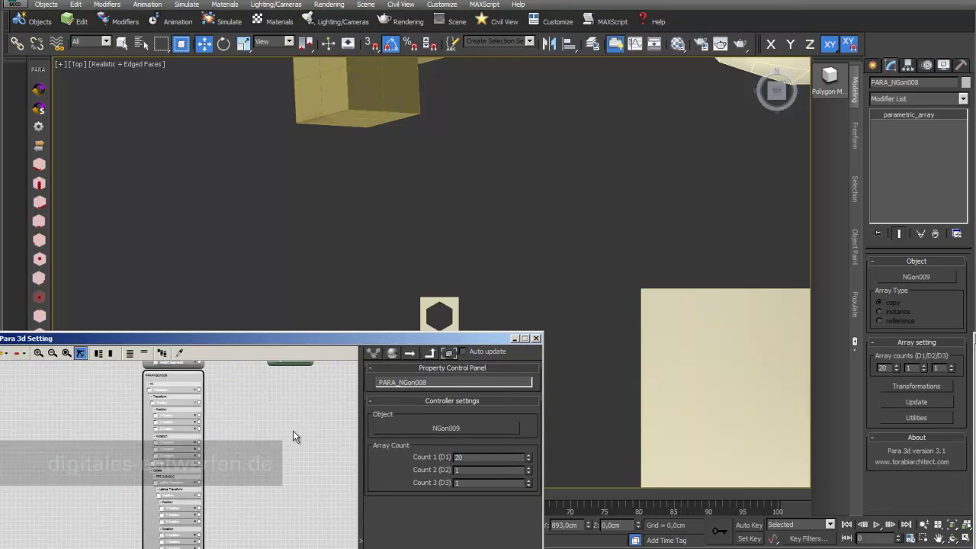
pyautogui.scroll(-2, 228, 467)
pyautogui.moveTo(229, 467); pyautogui.dragTo(183, 481, button='middle')
pyautogui.moveTo(124, 455); pyautogui.dragTo(269, 385)
pyautogui.scroll(2, 296, 407)
pyautogui.moveTo(296, 408); pyautogui.dragTo(221, 415, button='middle')
pyautogui.moveTo(237, 341); pyautogui.dragTo(218, 106)
pyautogui.moveTo(562, 233); pyautogui.dragTo(713, 228, button='middle')
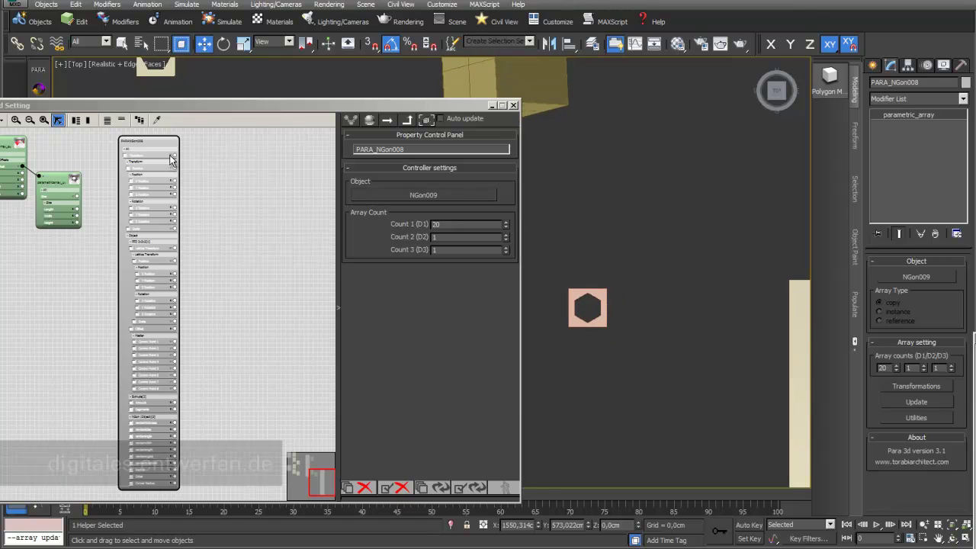
# Assign a Surface Controller to the array's overall transform channel and pick the rectangular SurfacePanel as its surface.
pyautogui.moveTo(174, 155); pyautogui.dragTo(231, 175)
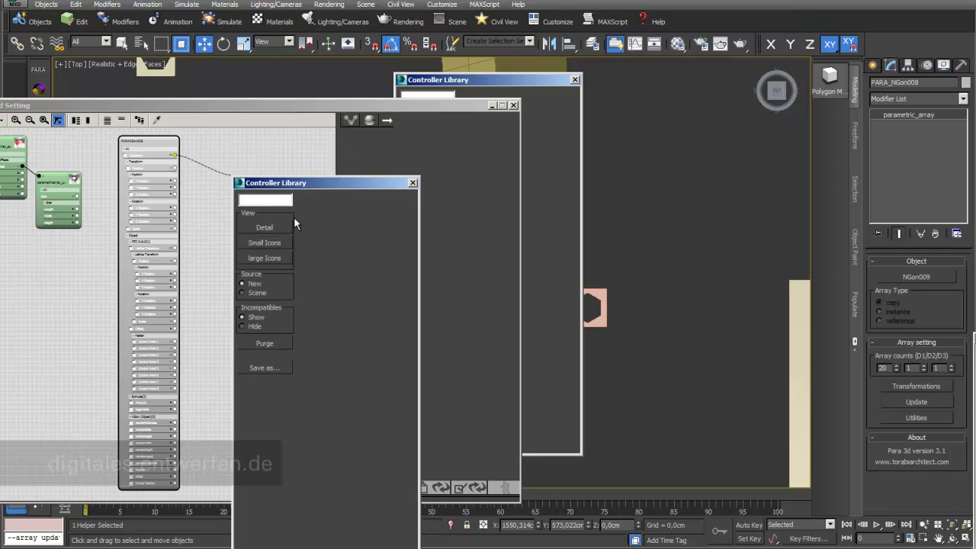
pyautogui.write('surf')
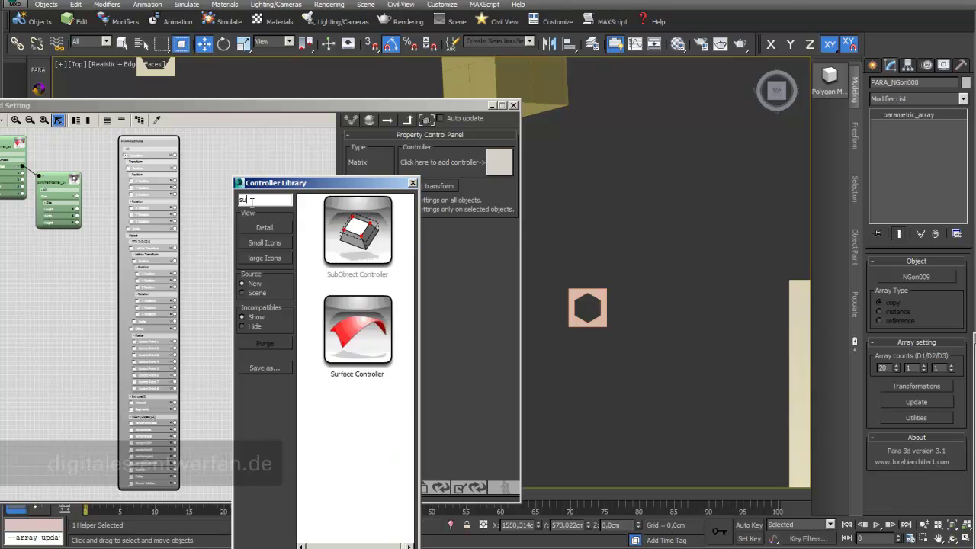
pyautogui.doubleClick(352, 229)
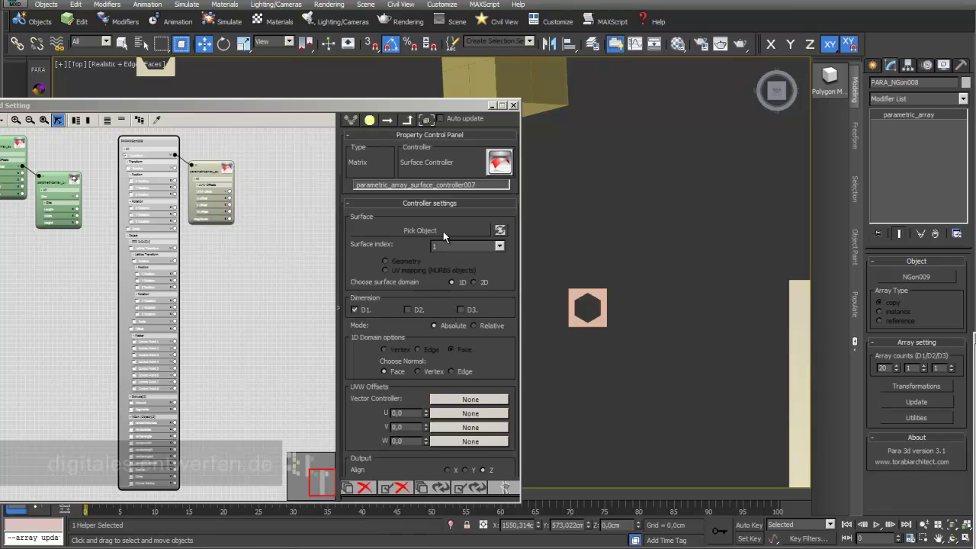
pyautogui.click(443, 231)
pyautogui.scroll(-2, 754, 342)
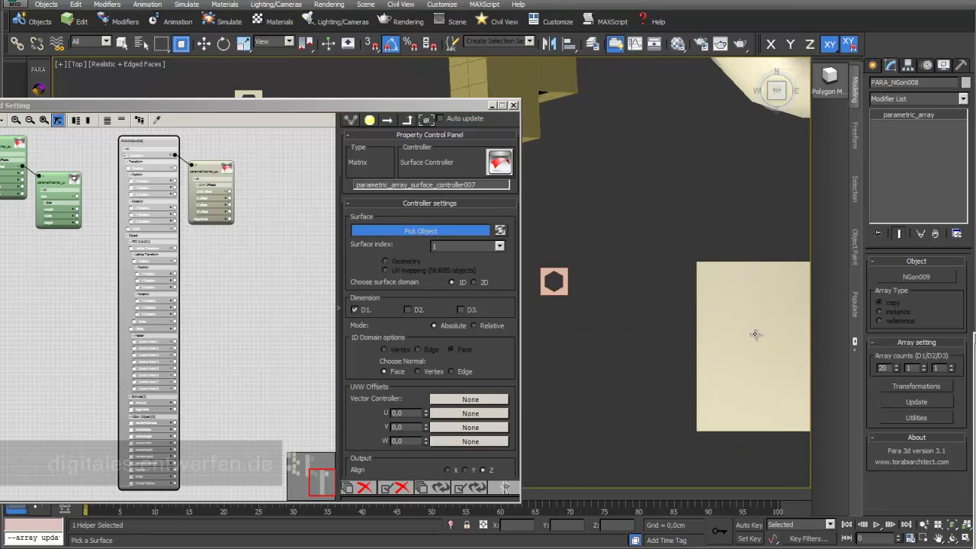
pyautogui.click(755, 334)
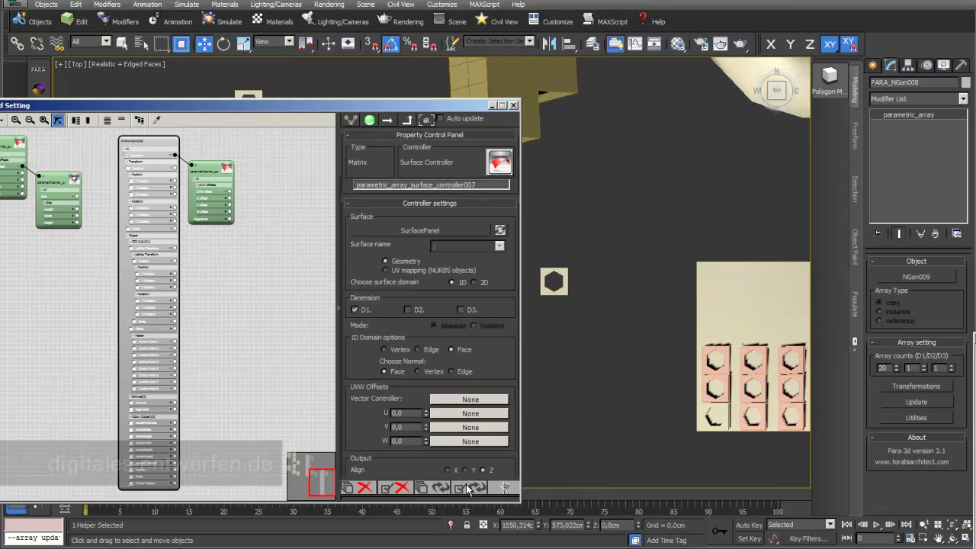
pyautogui.moveTo(762, 292); pyautogui.dragTo(702, 279, button='middle')
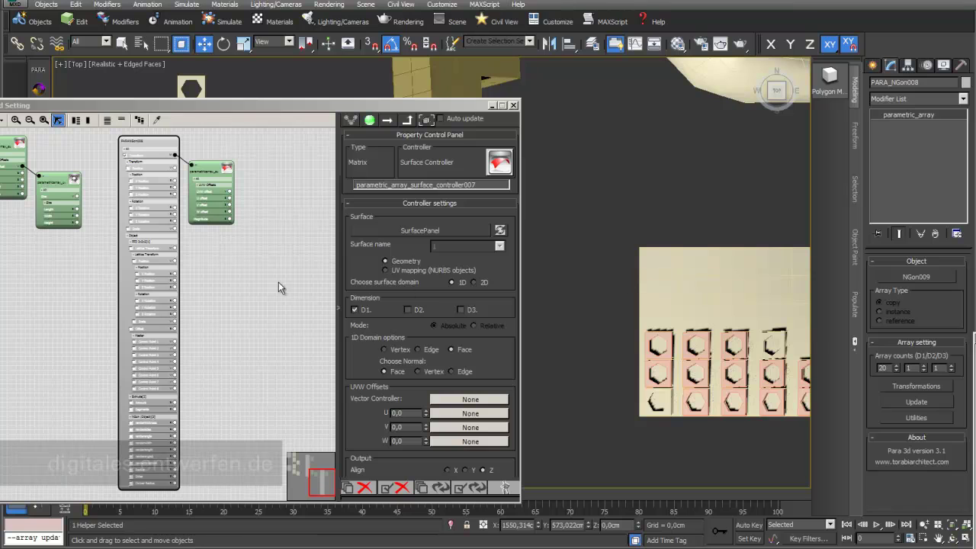
# Check all eight FFD control point channels under Master in the array's node.
pyautogui.moveTo(244, 353); pyautogui.dragTo(276, 284, button='middle')
pyautogui.scroll(2, 277, 283)
pyautogui.rightClick(155, 259)
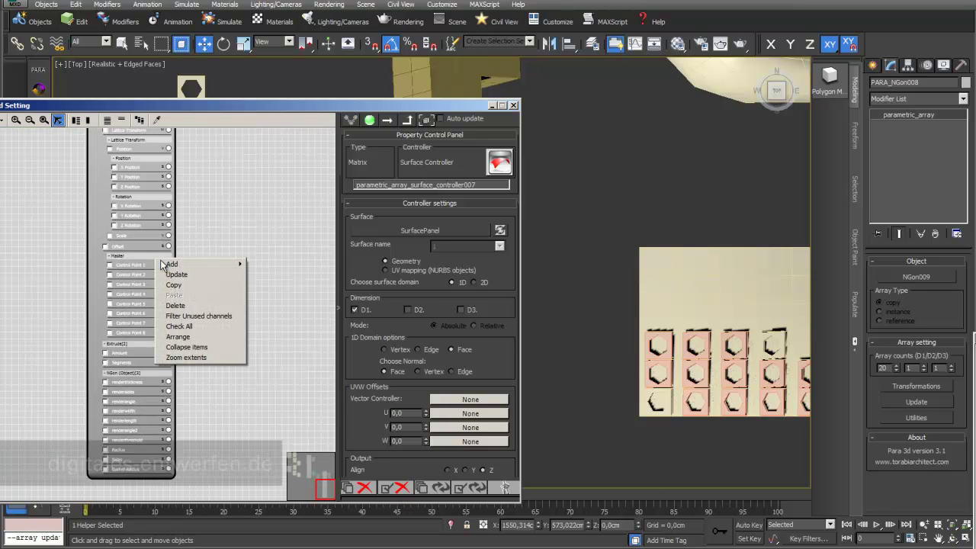
pyautogui.click(189, 327)
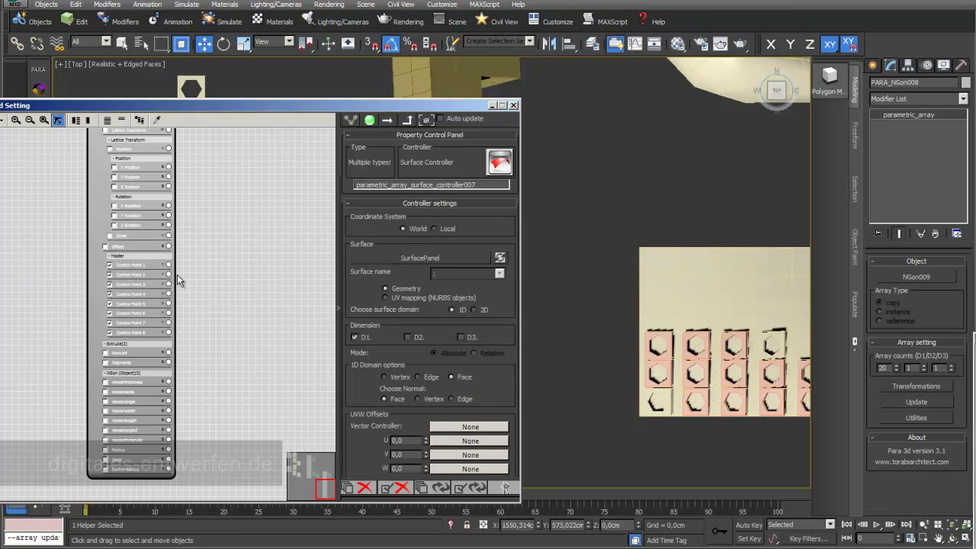
# Assign one instanced Surface Controller to all the checked FFD control points.
pyautogui.moveTo(172, 264); pyautogui.dragTo(221, 299)
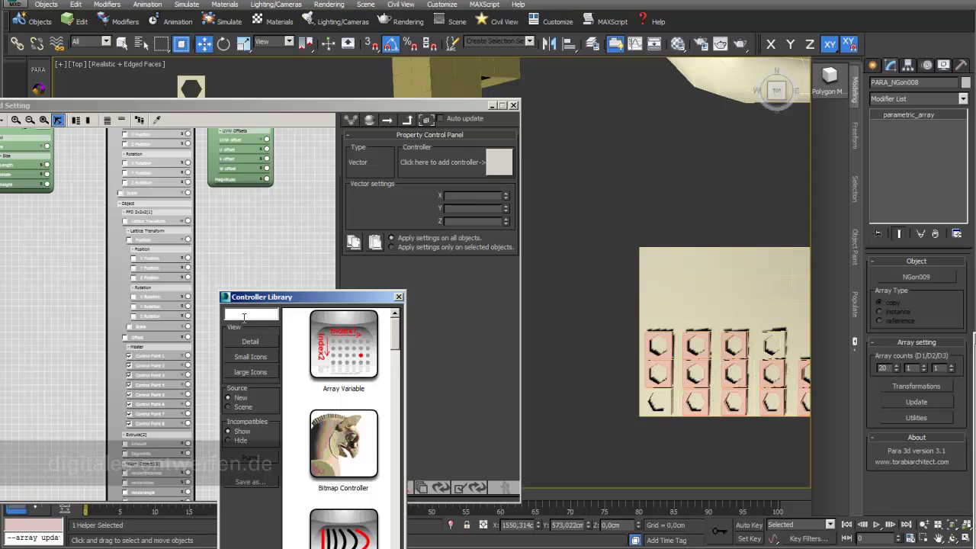
pyautogui.write('surf')
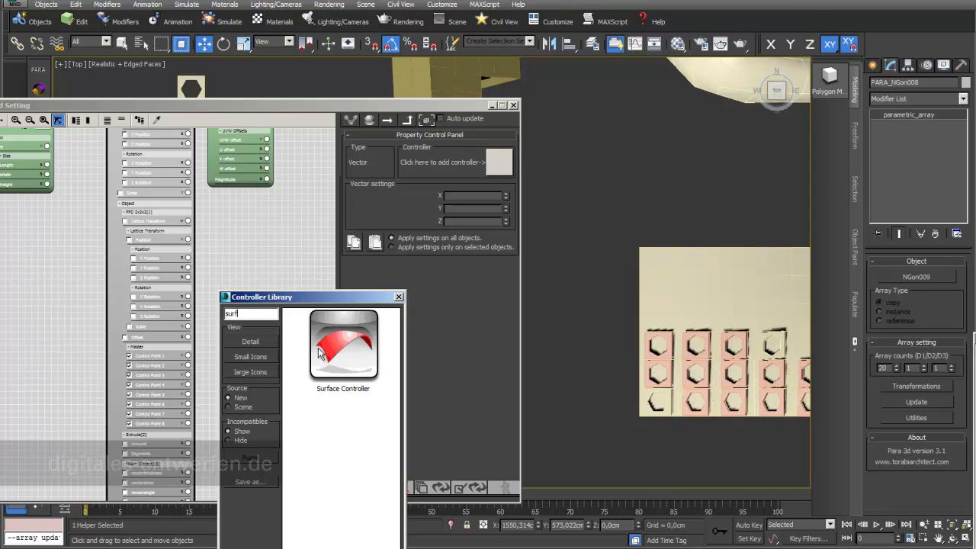
pyautogui.click(346, 351)
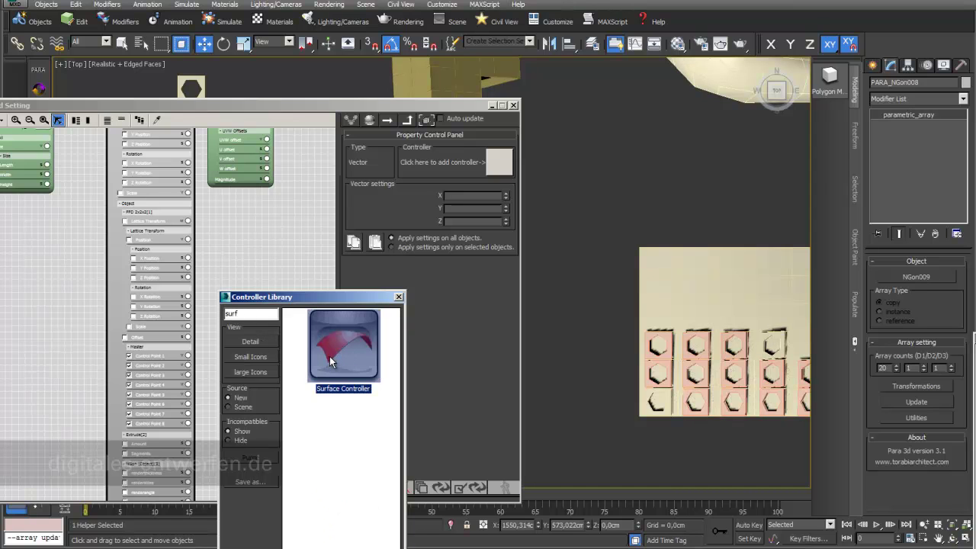
pyautogui.doubleClick(329, 356)
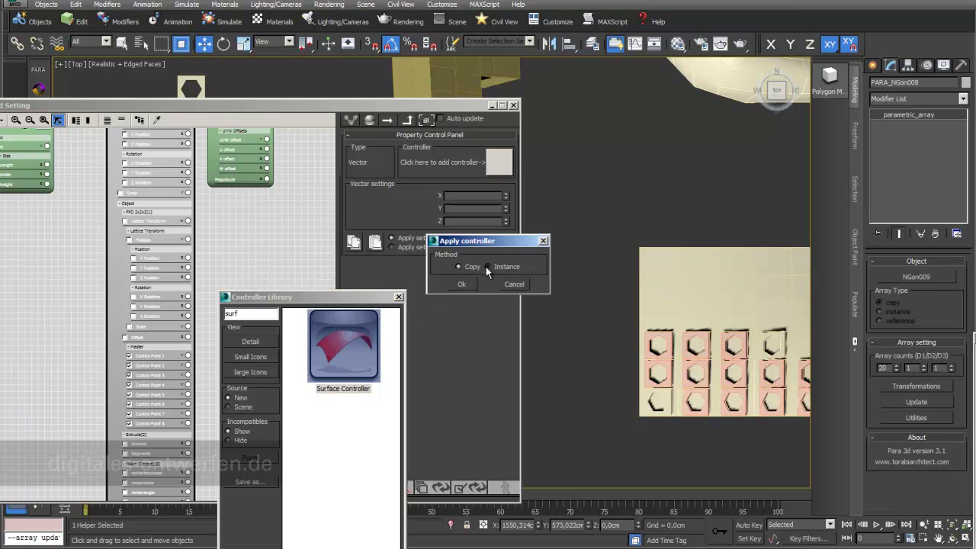
pyautogui.click(463, 284)
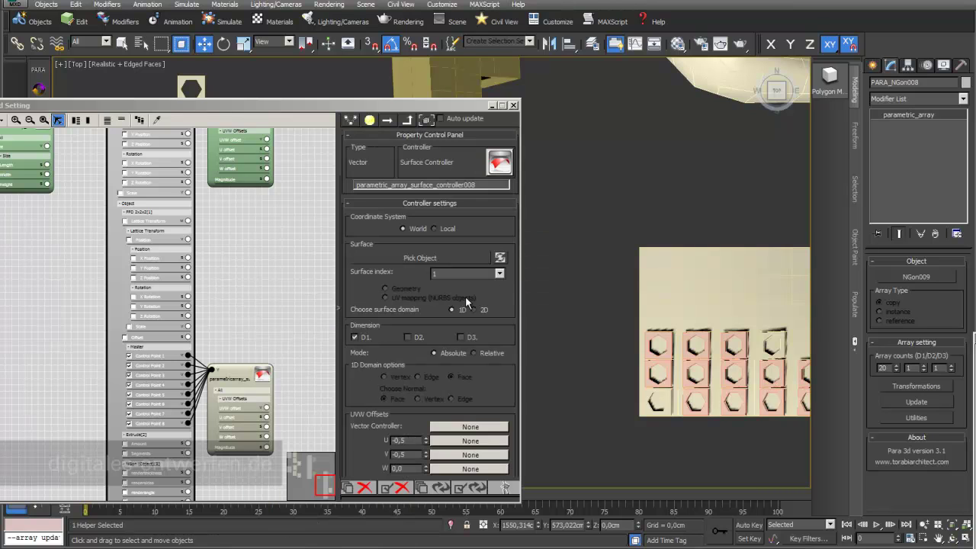
# Pick SurfacePanel as the surface for the control points' Surface Controller.
pyautogui.click(462, 257)
pyautogui.click(647, 281)
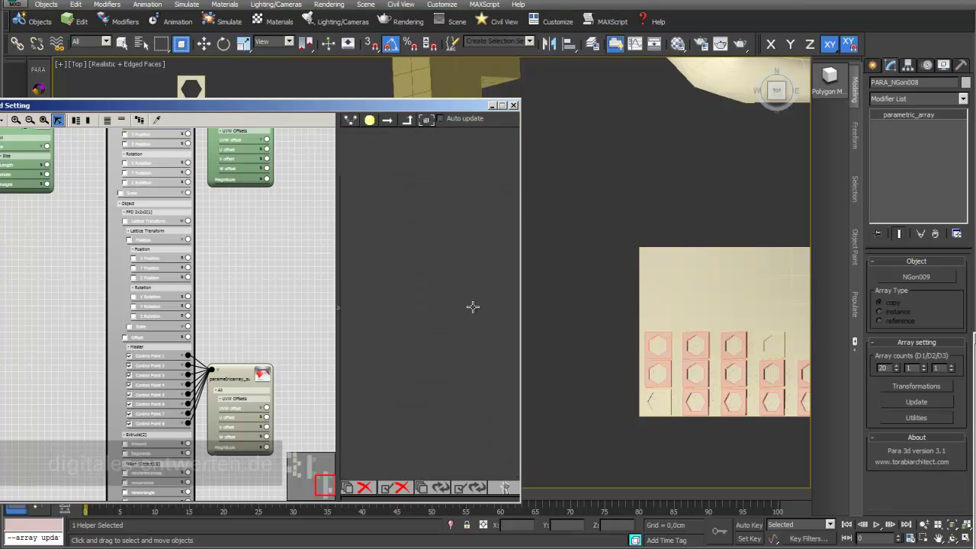
pyautogui.moveTo(238, 337); pyautogui.dragTo(220, 218, button='middle')
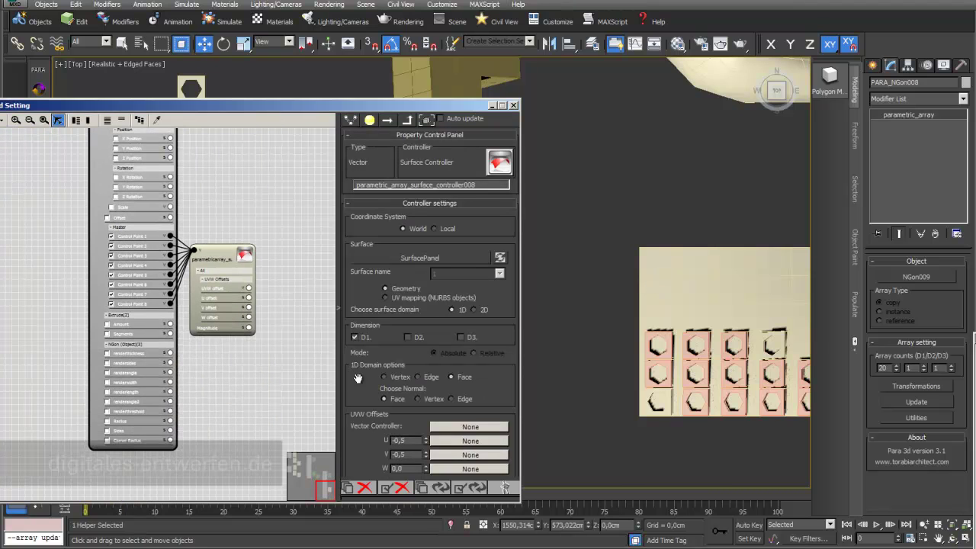
# Assign a SubObject Controller to the UVW offsets vector channel of the control points' Surface Controller and update the selected controllers.
pyautogui.moveTo(367, 388); pyautogui.dragTo(367, 279)
pyautogui.click(467, 319)
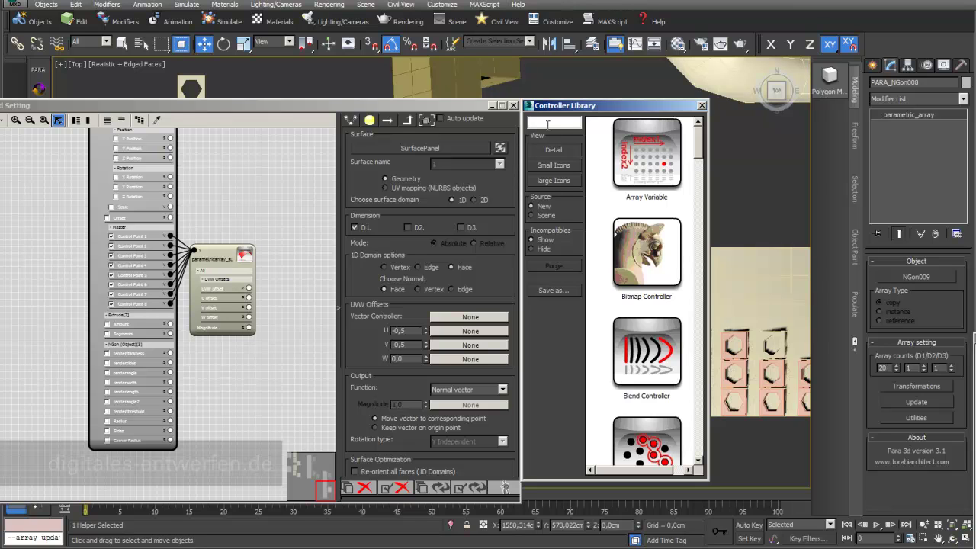
pyautogui.click(547, 123)
pyautogui.write('sub')
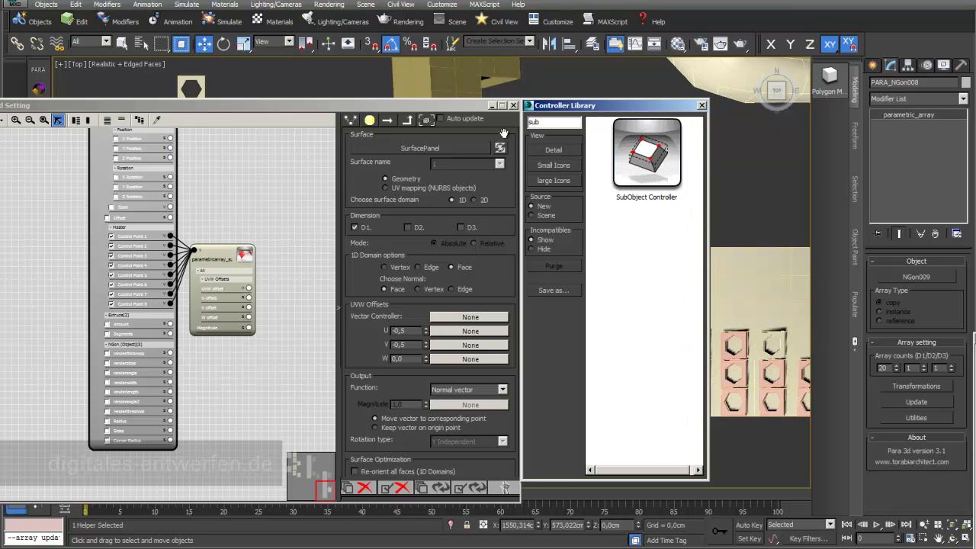
pyautogui.doubleClick(646, 152)
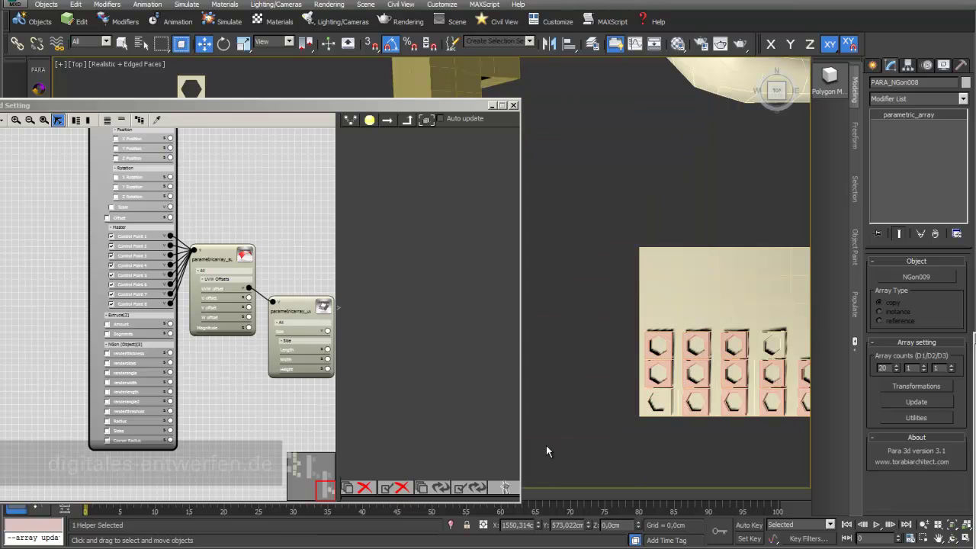
pyautogui.click(470, 490)
pyautogui.moveTo(761, 358); pyautogui.dragTo(658, 333, button='middle')
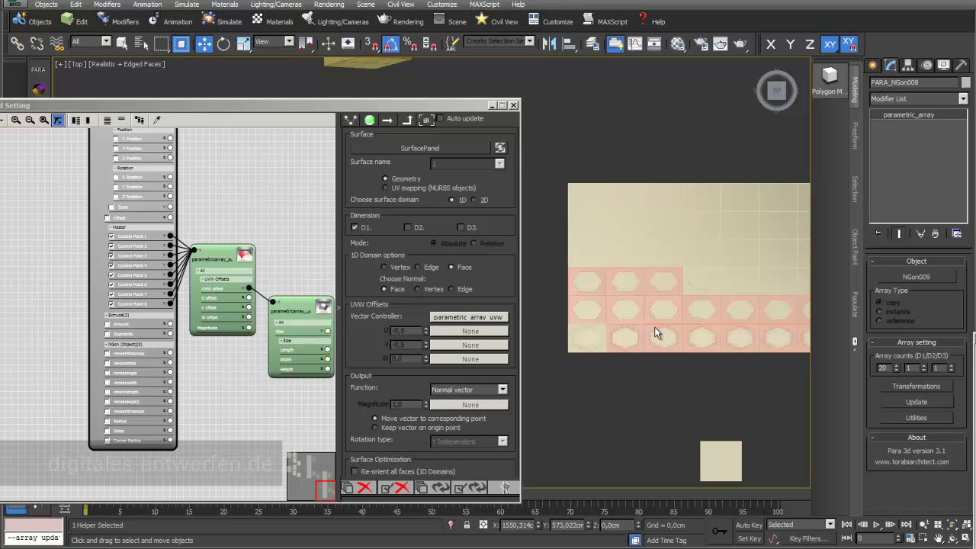
# Set the SubObject Controller's W size to 6,0 and update the controller.
pyautogui.click(474, 315)
pyautogui.doubleClick(410, 284)
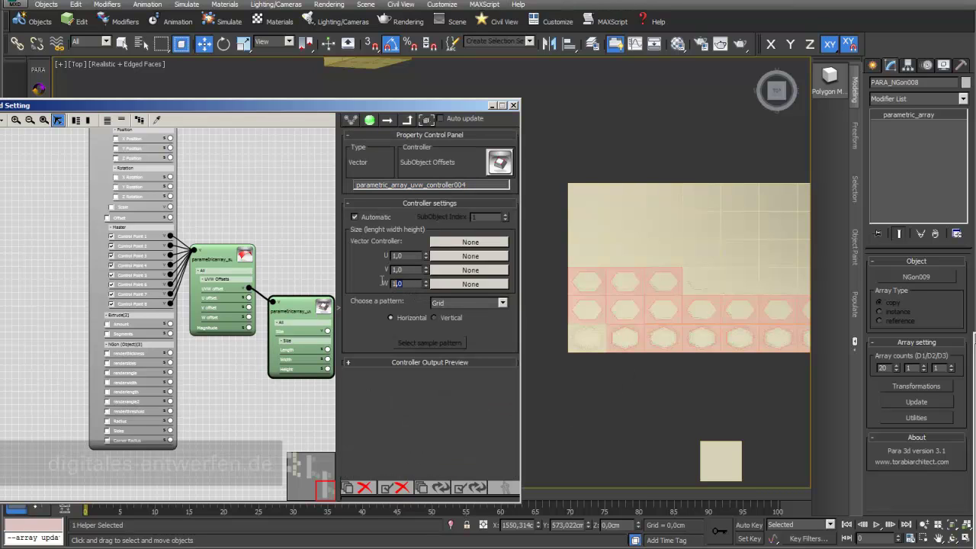
pyautogui.write('6')
pyautogui.press('Return')
pyautogui.click(467, 488)
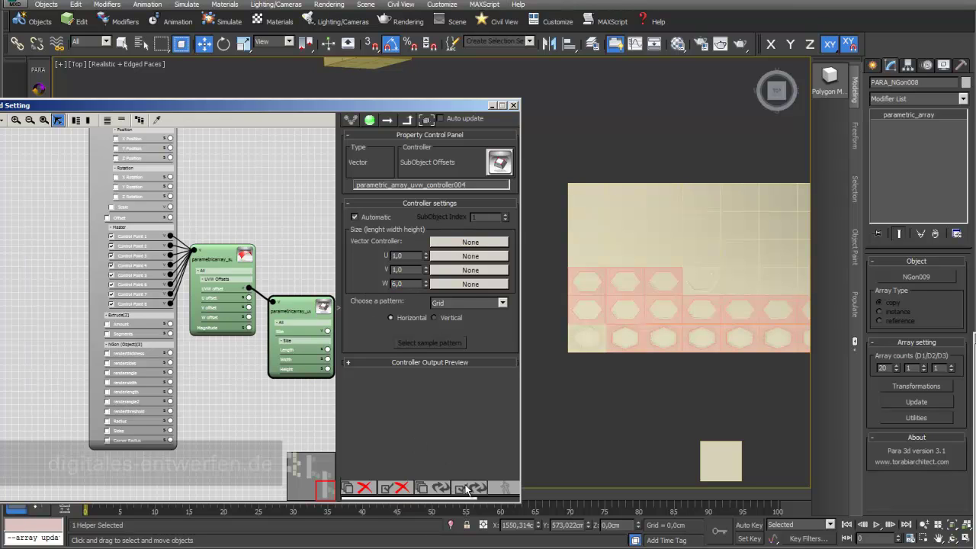
# Set the array count to the number of polygons from the control points' Surface Controller.
pyautogui.click(407, 119)
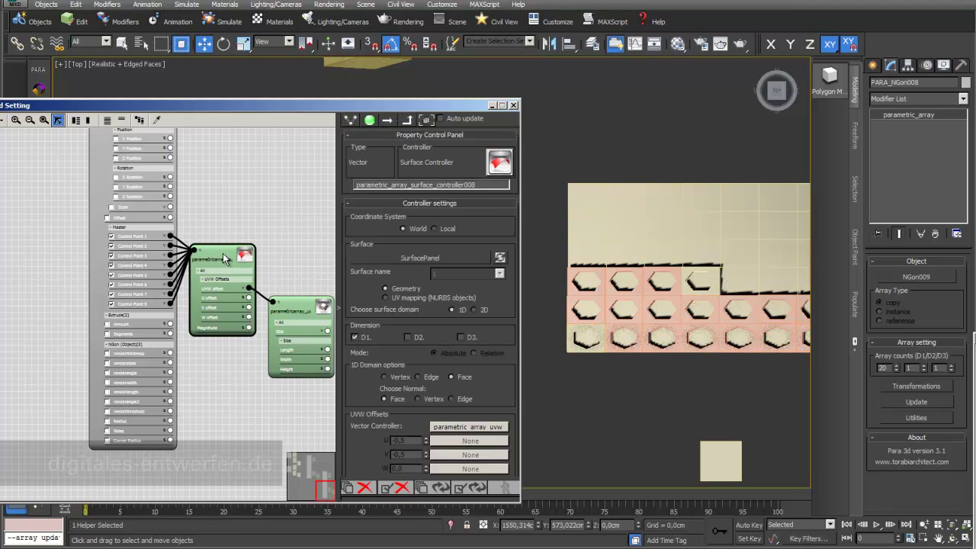
pyautogui.scroll(-8, 386, 170)
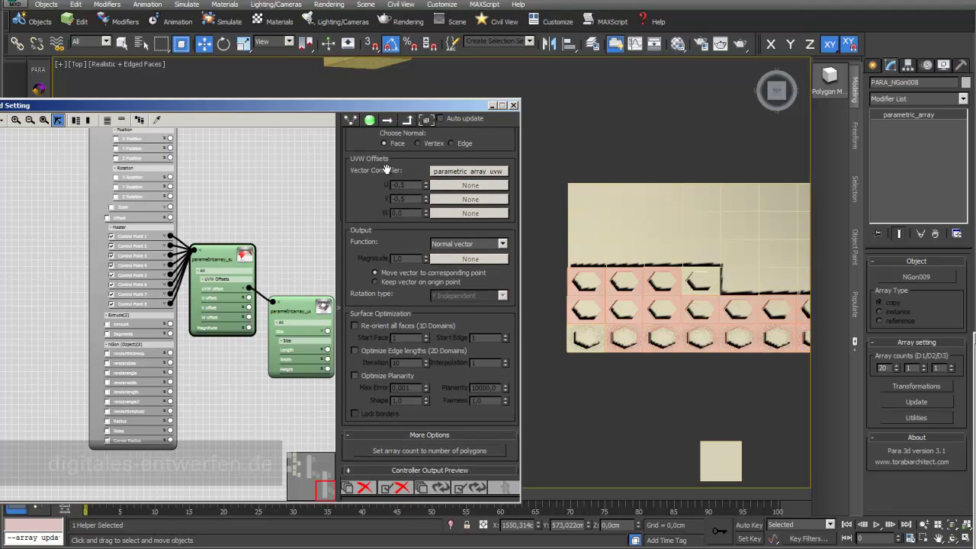
pyautogui.click(468, 456)
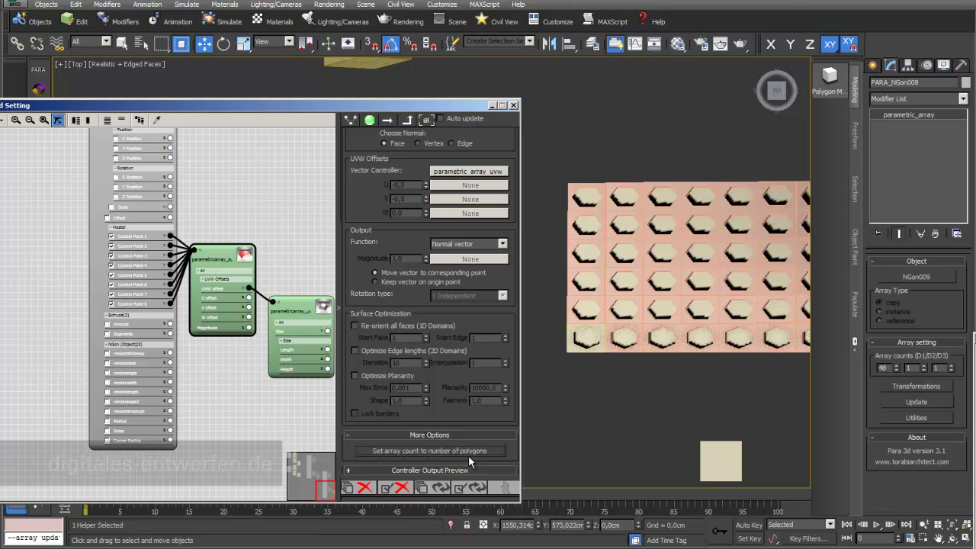
pyautogui.moveTo(468, 100); pyautogui.dragTo(379, 347)
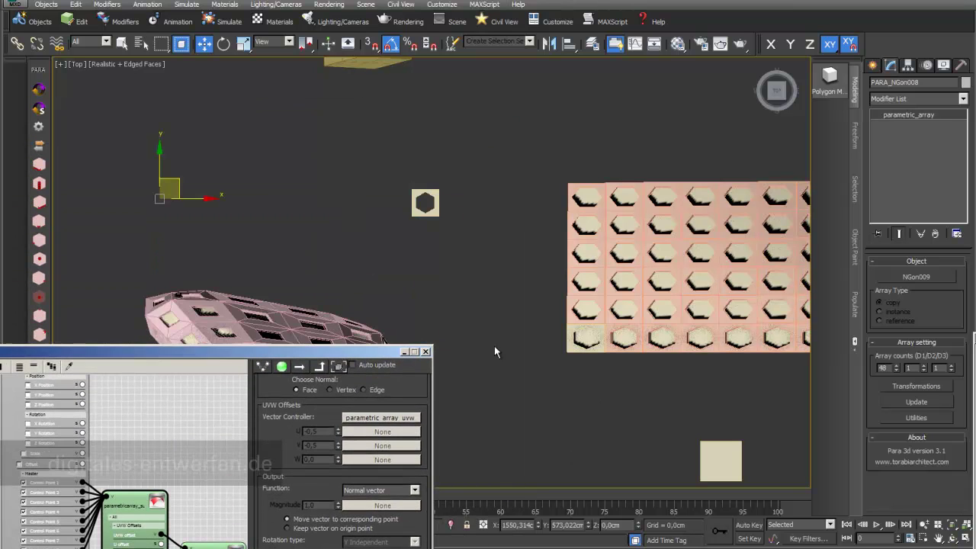
pyautogui.moveTo(718, 296); pyautogui.dragTo(519, 252, button='middle')
pyautogui.scroll(3, 513, 255)
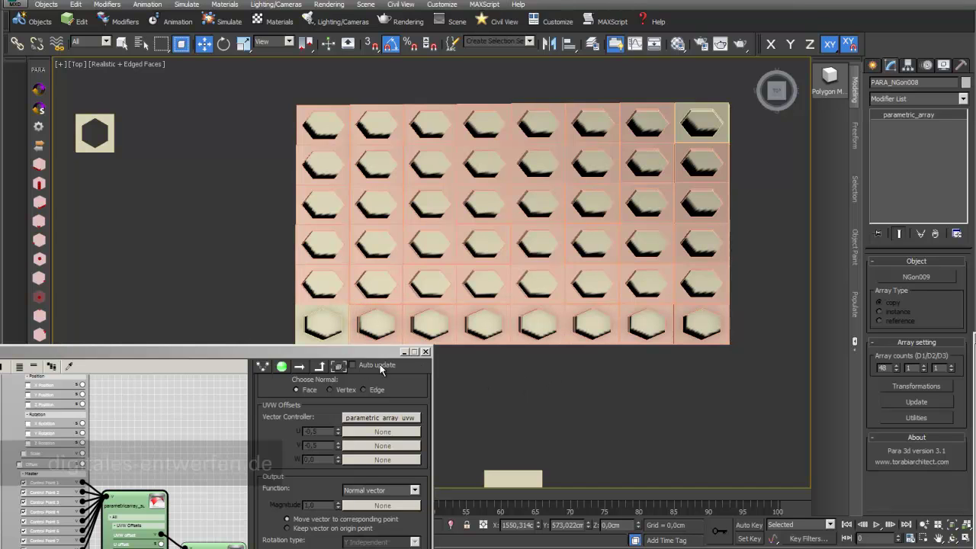
# Select both Surface Controllers, pick 1D_panel-surface_pebble as their shared surface and update them.
pyautogui.moveTo(362, 356); pyautogui.dragTo(529, 397)
pyautogui.scroll(-3, 551, 256)
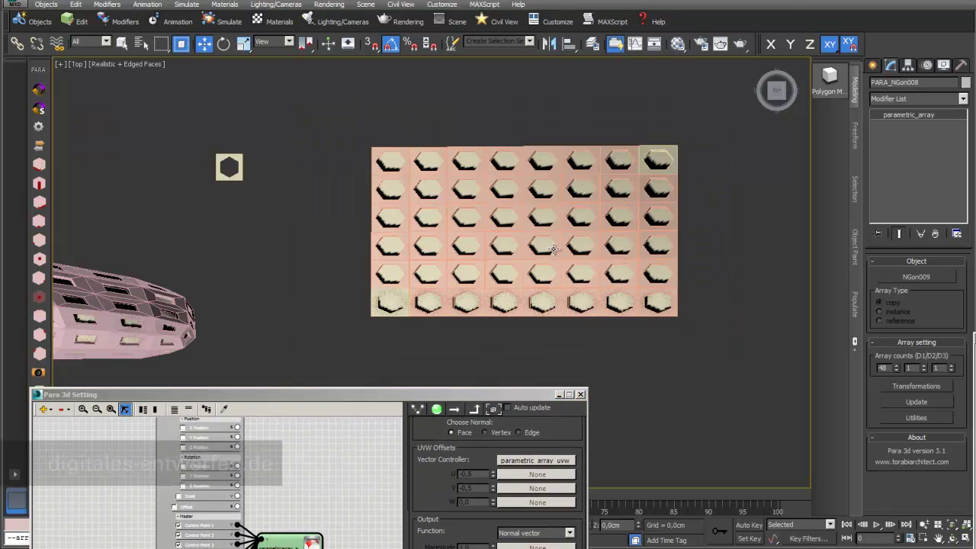
pyautogui.moveTo(305, 481); pyautogui.dragTo(298, 533, button='middle')
pyautogui.moveTo(362, 395); pyautogui.dragTo(338, 430)
pyautogui.click(305, 213)
pyautogui.scroll(-3, 473, 274)
pyautogui.moveTo(510, 252); pyautogui.dragTo(504, 276, button='middle')
pyautogui.moveTo(548, 432); pyautogui.dragTo(356, 178)
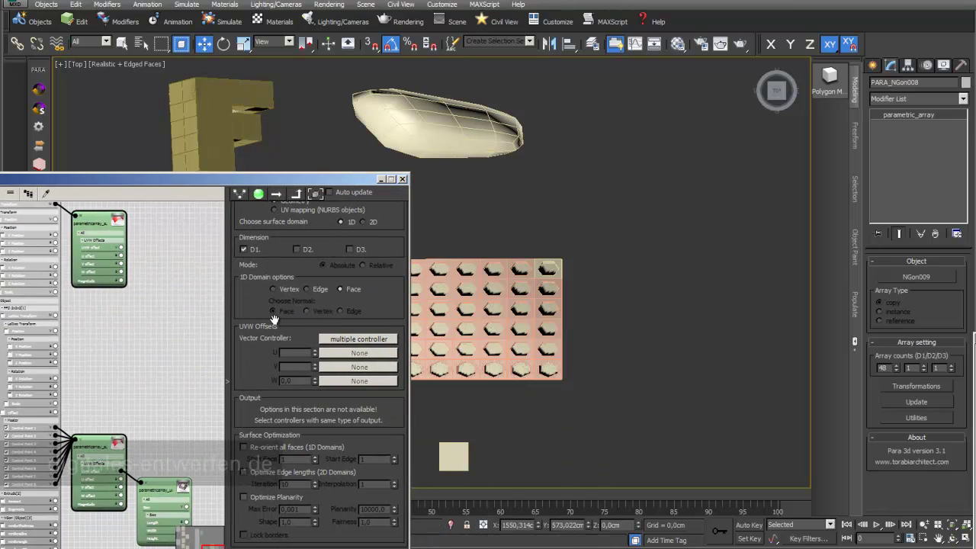
pyautogui.scroll(5, 360, 281)
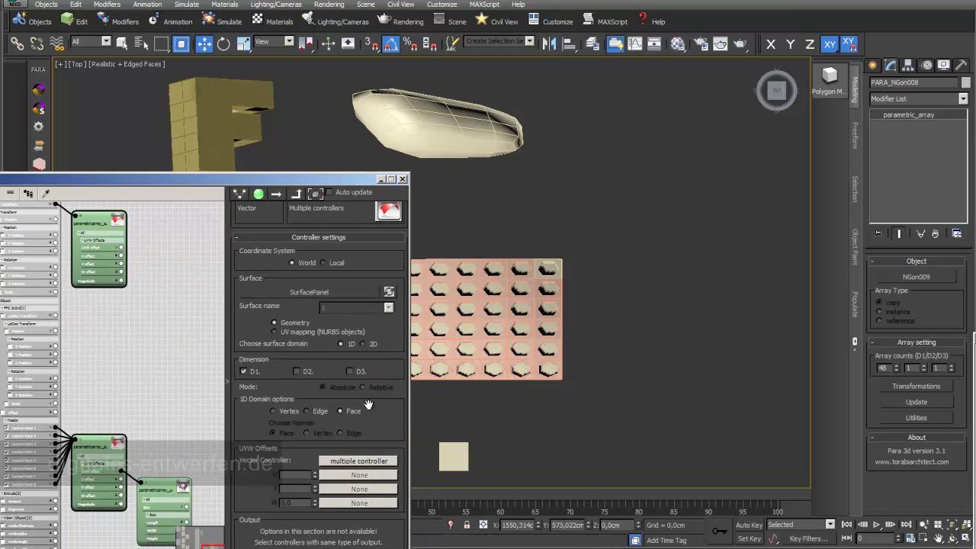
pyautogui.click(356, 299)
pyautogui.click(442, 128)
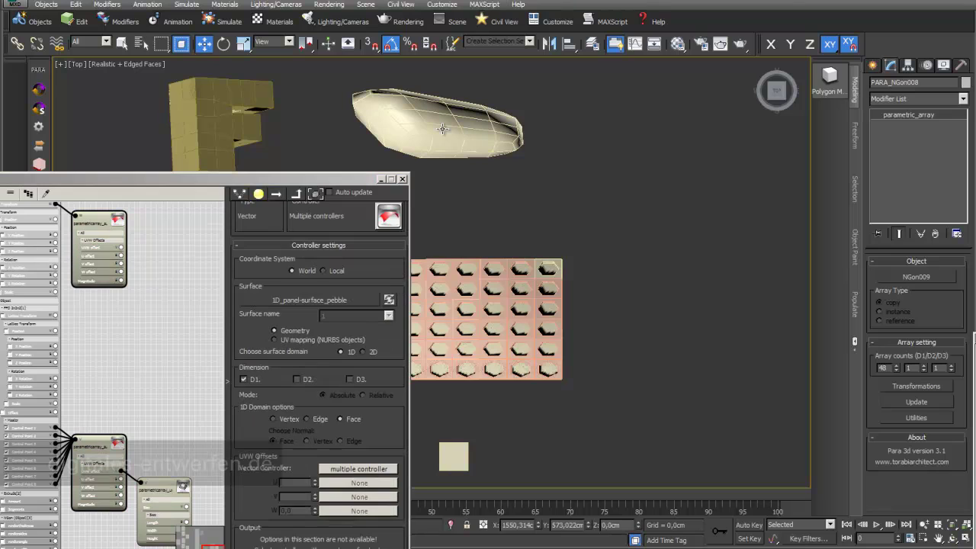
pyautogui.moveTo(362, 192); pyautogui.dragTo(319, 153)
pyautogui.click(311, 524)
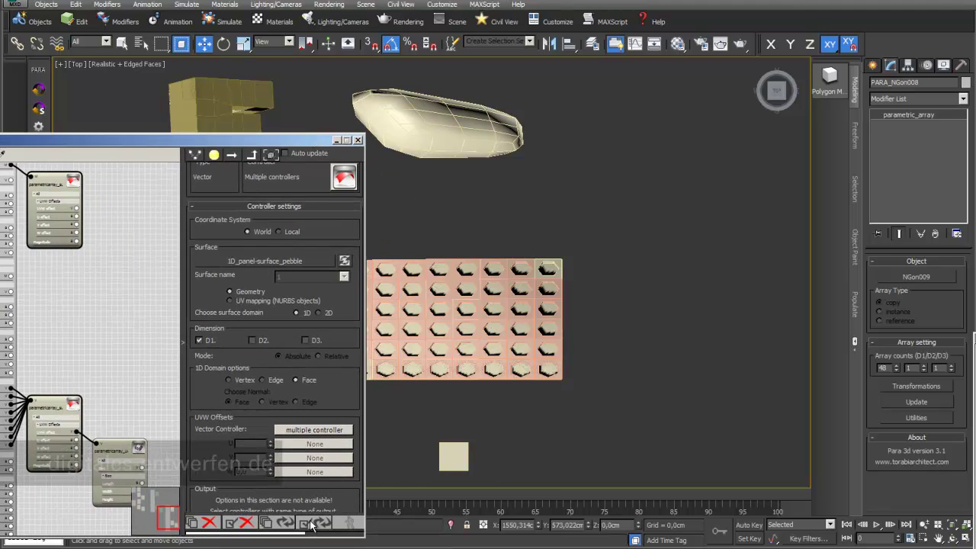
# Examine how the hexagonal panels fit together on the pebble surface.
pyautogui.scroll(5, 534, 228)
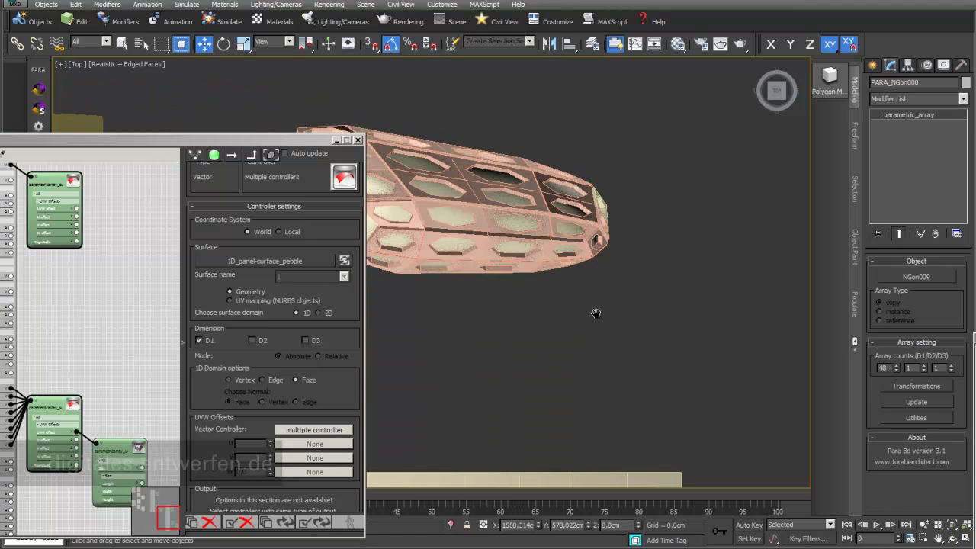
pyautogui.moveTo(588, 181); pyautogui.dragTo(654, 196, button='middle')
pyautogui.scroll(2, 637, 202)
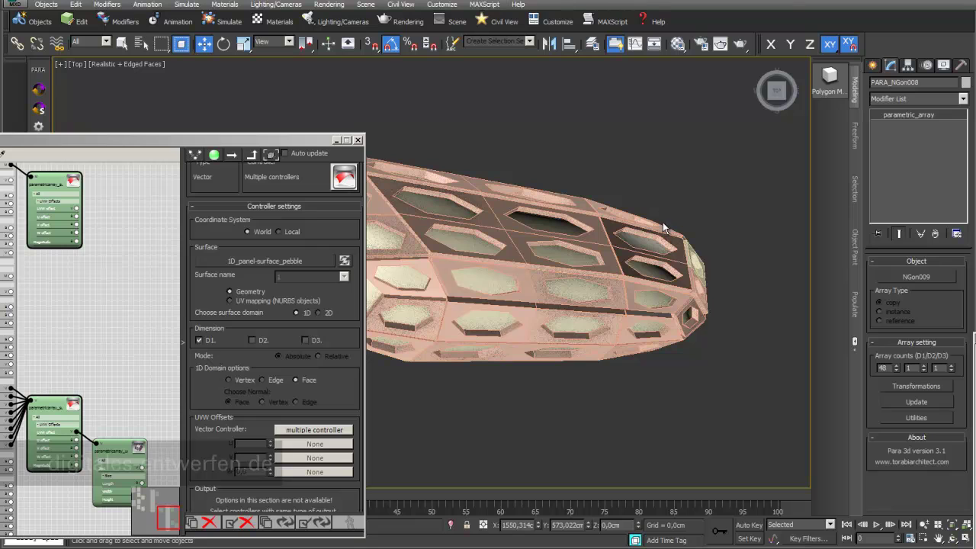
pyautogui.scroll(2, 529, 263)
pyautogui.moveTo(564, 243); pyautogui.dragTo(600, 254, button='middle')
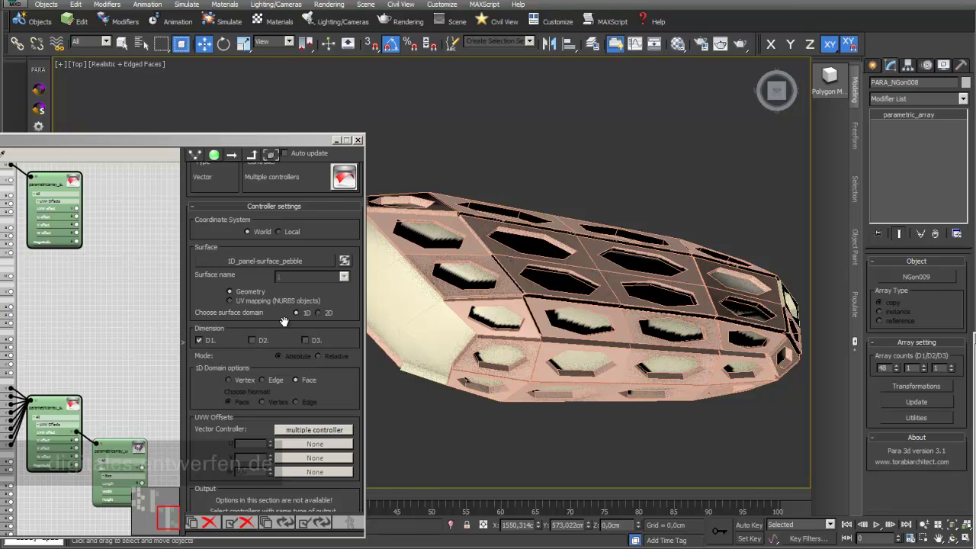
pyautogui.scroll(-3, 284, 324)
pyautogui.moveTo(298, 268)
pyautogui.mouseDown()
pyautogui.moveTo(304, 254)
pyautogui.moveTo(304, 267)
pyautogui.mouseUp()
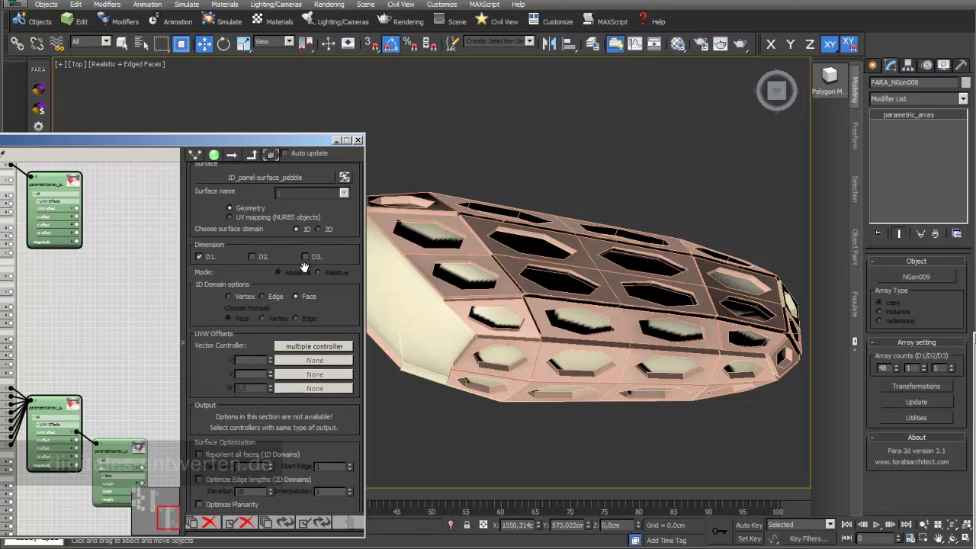
# In the control points' Surface Controller, use the Face 1D domain with Vertex as the normal and update the controller.
pyautogui.click(118, 368)
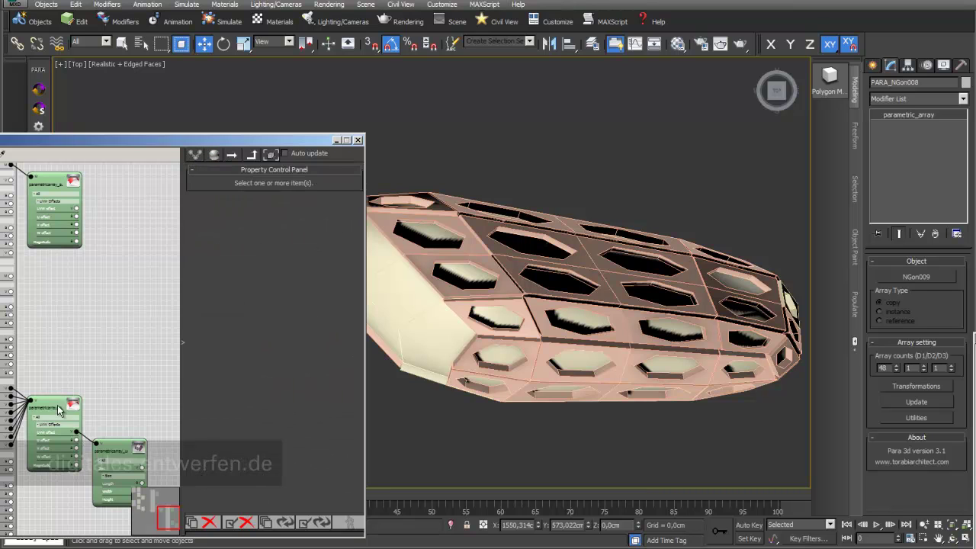
pyautogui.click(62, 414)
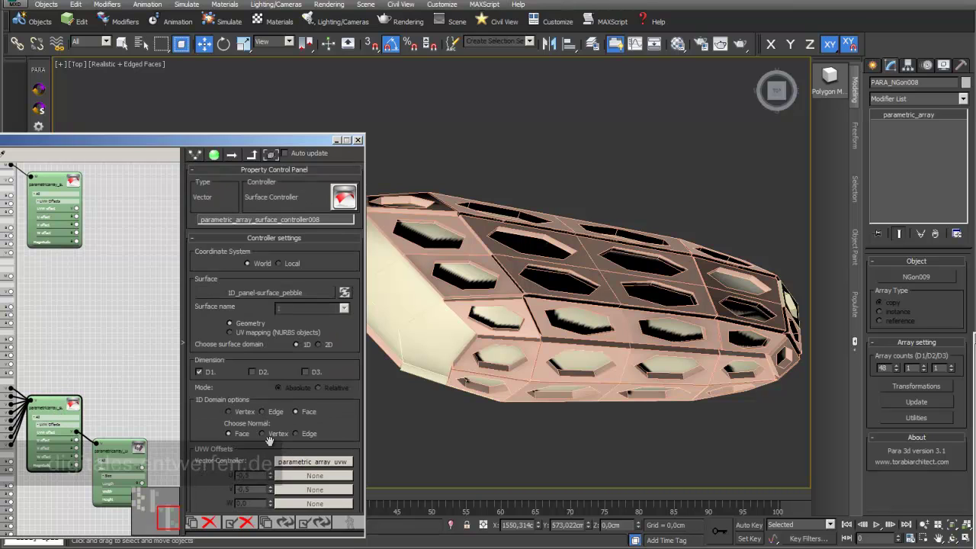
pyautogui.moveTo(127, 154); pyautogui.dragTo(168, 106)
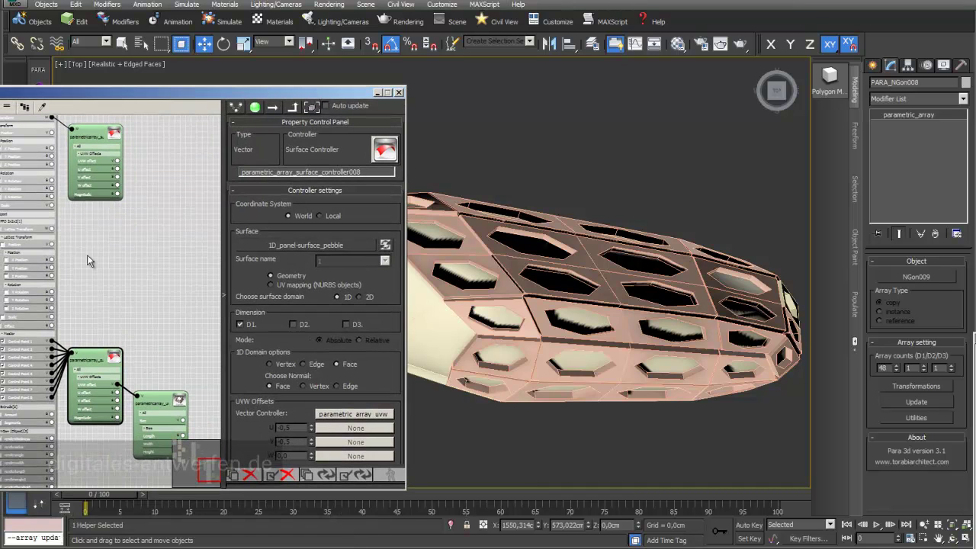
pyautogui.click(303, 366)
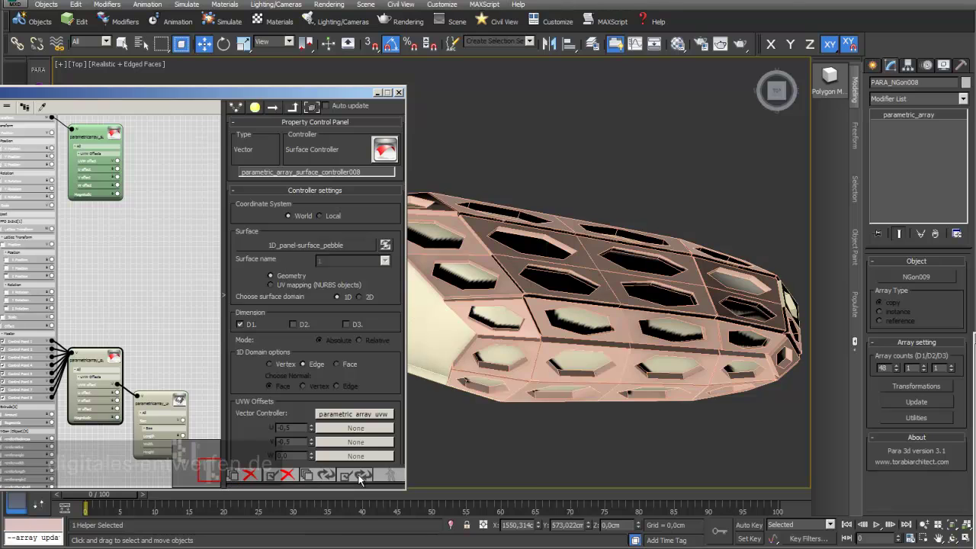
pyautogui.click(362, 476)
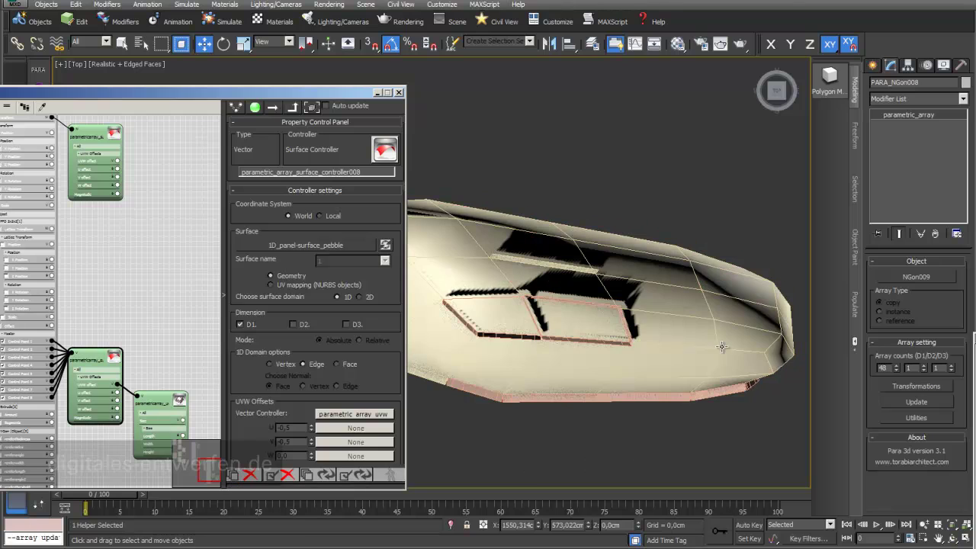
pyautogui.click(336, 365)
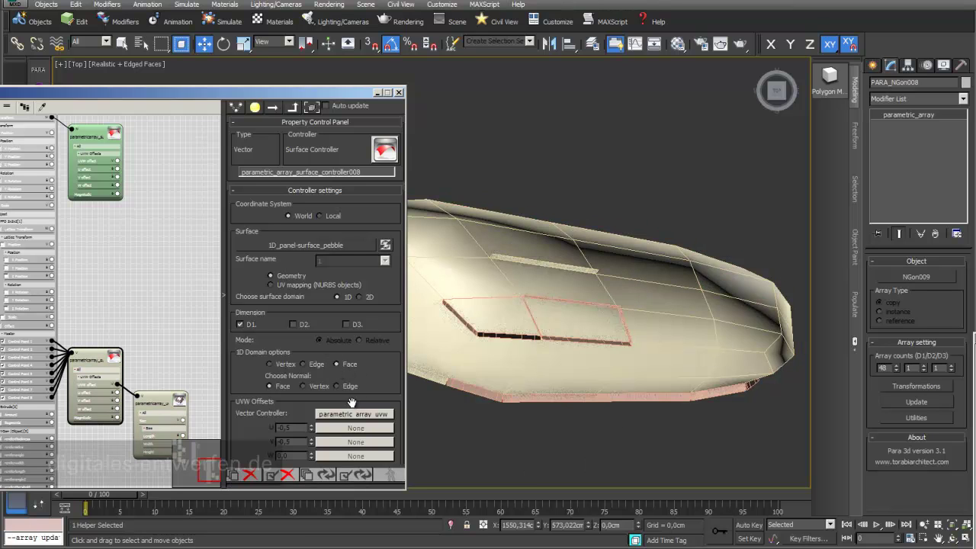
pyautogui.click(304, 386)
pyautogui.click(357, 475)
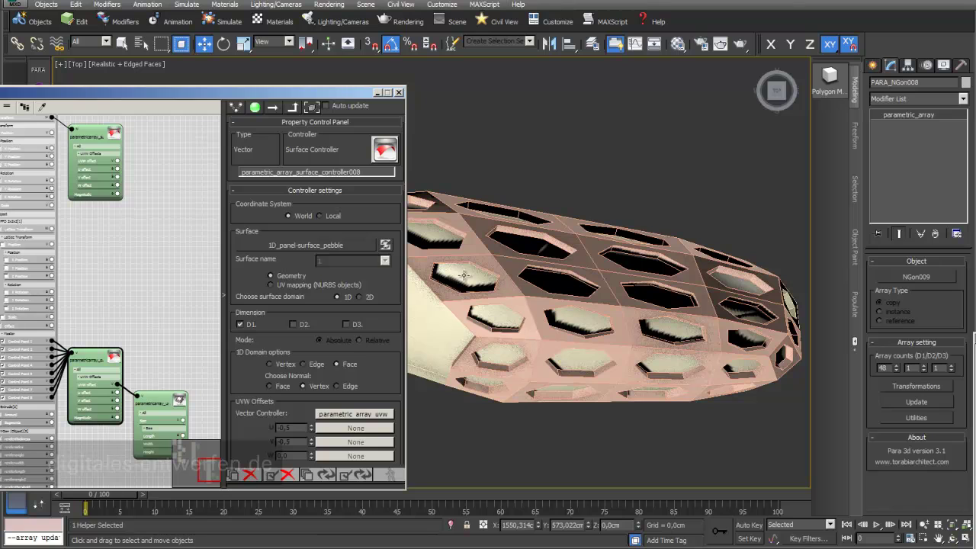
# Enable Re-orient all faces (1D Domains) for the control points' Surface Controller and update it.
pyautogui.moveTo(363, 381); pyautogui.dragTo(378, 192)
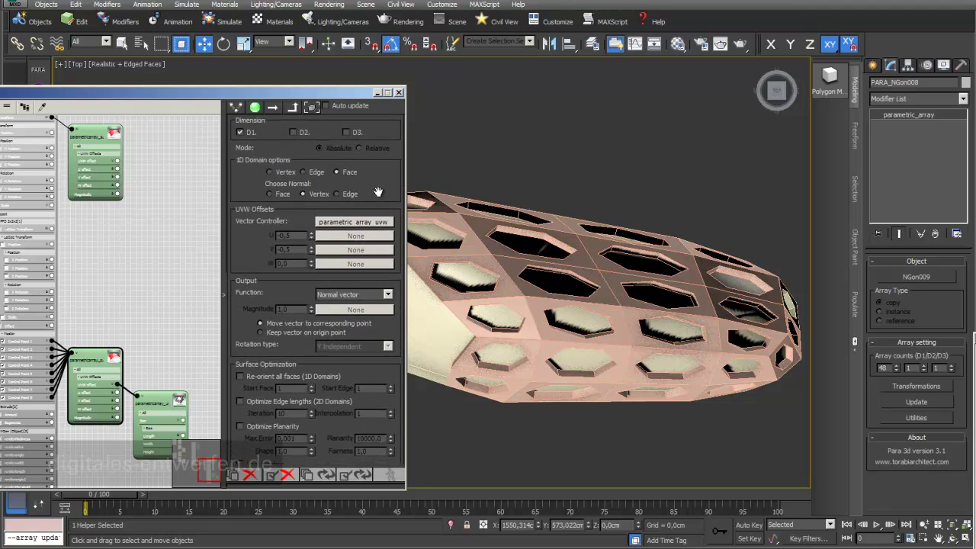
pyautogui.click(241, 377)
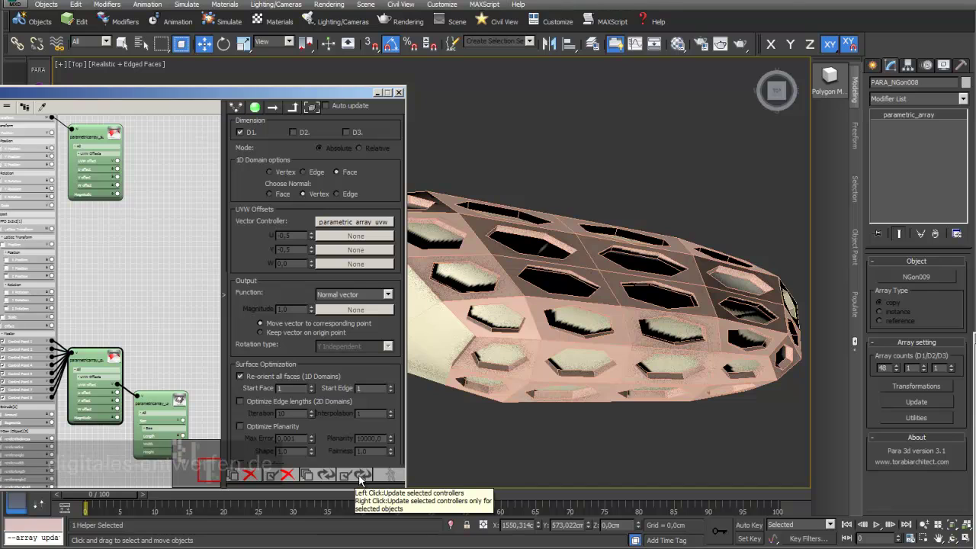
pyautogui.click(362, 476)
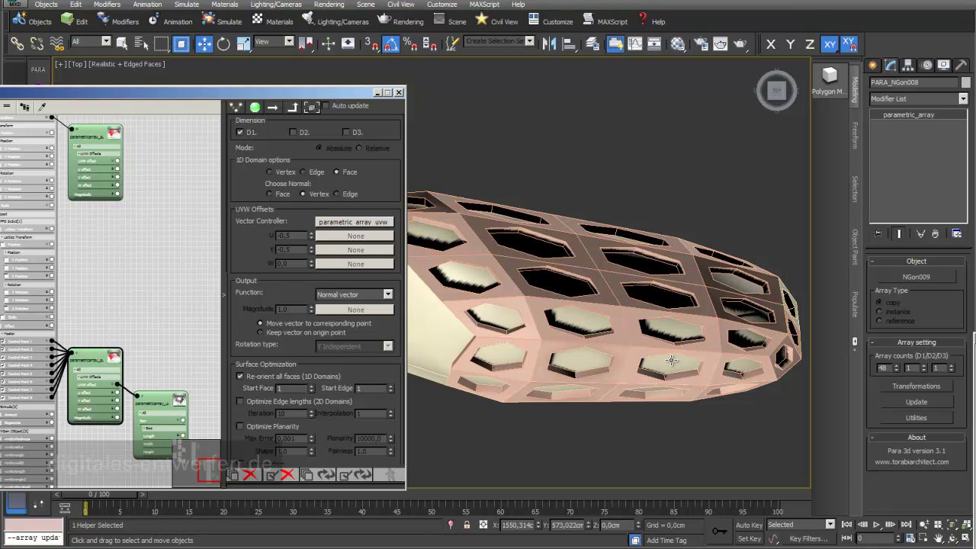
# Select both Surface Controllers, pick SurfacePanel as their shared surface and update them.
pyautogui.moveTo(359, 97); pyautogui.dragTo(298, 97)
pyautogui.click(401, 313)
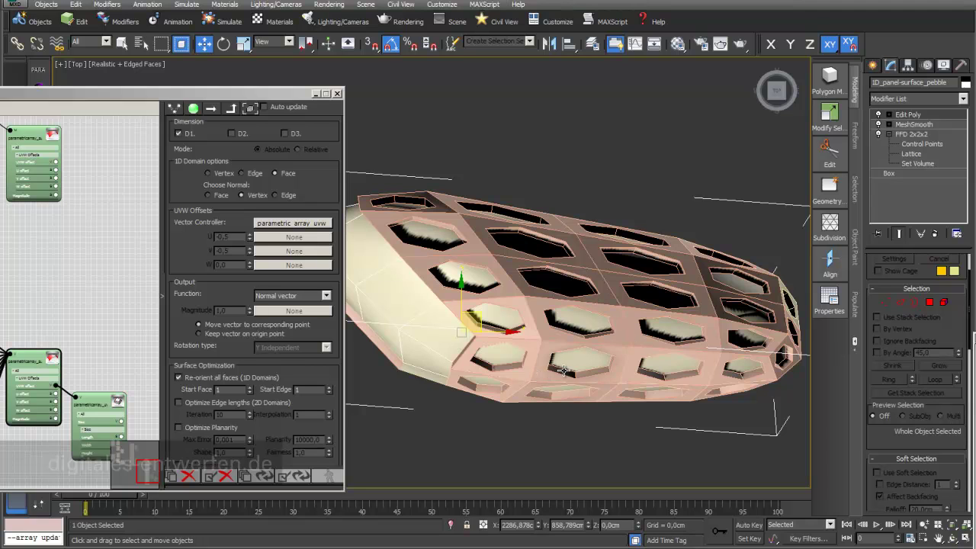
pyautogui.scroll(-5, 563, 370)
pyautogui.scroll(-3, 564, 355)
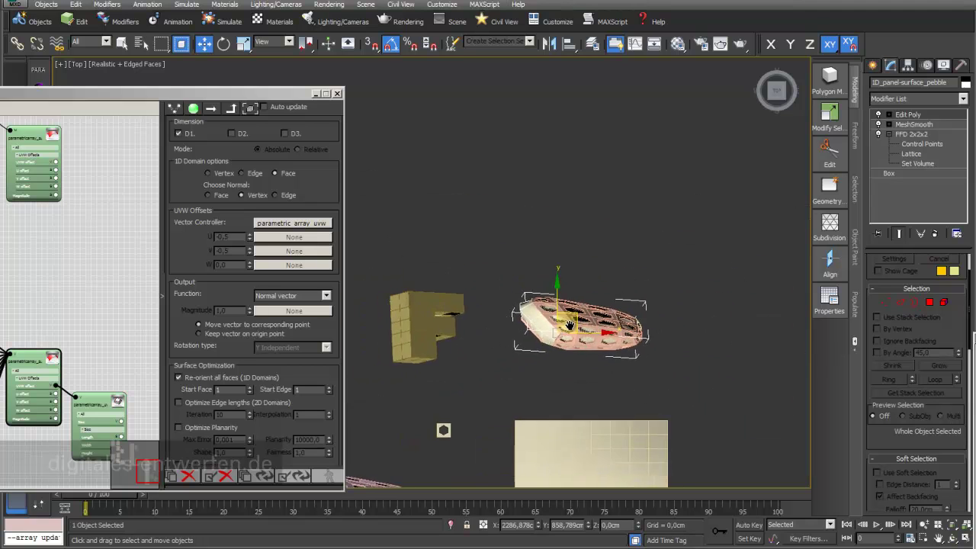
pyautogui.scroll(8, 569, 325)
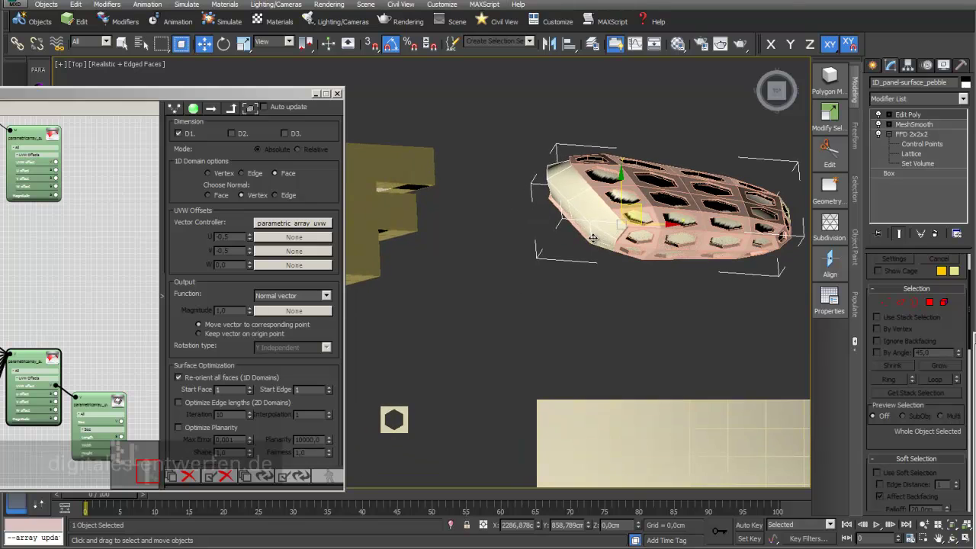
pyautogui.moveTo(198, 253); pyautogui.dragTo(197, 310)
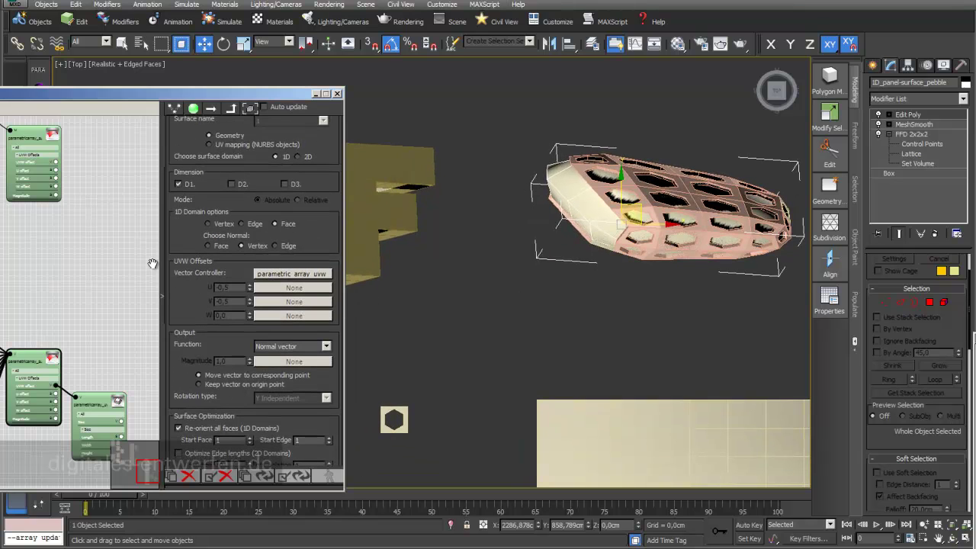
pyautogui.keyDown('ctrl'); pyautogui.click(38, 135); pyautogui.keyUp('ctrl')
pyautogui.moveTo(643, 448); pyautogui.dragTo(594, 315, button='middle')
pyautogui.scroll(5, 326, 202)
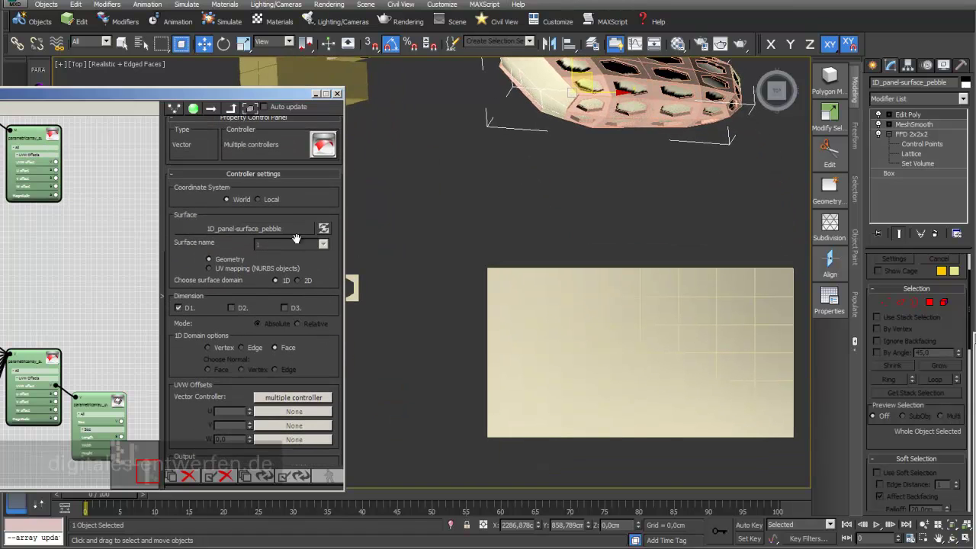
pyautogui.click(286, 230)
pyautogui.click(575, 367)
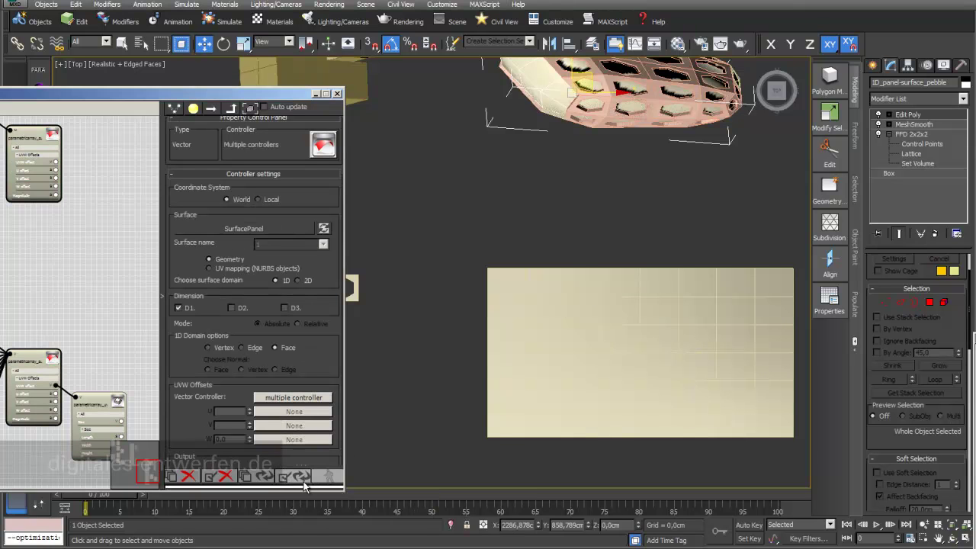
pyautogui.moveTo(649, 392); pyautogui.dragTo(631, 344, button='middle')
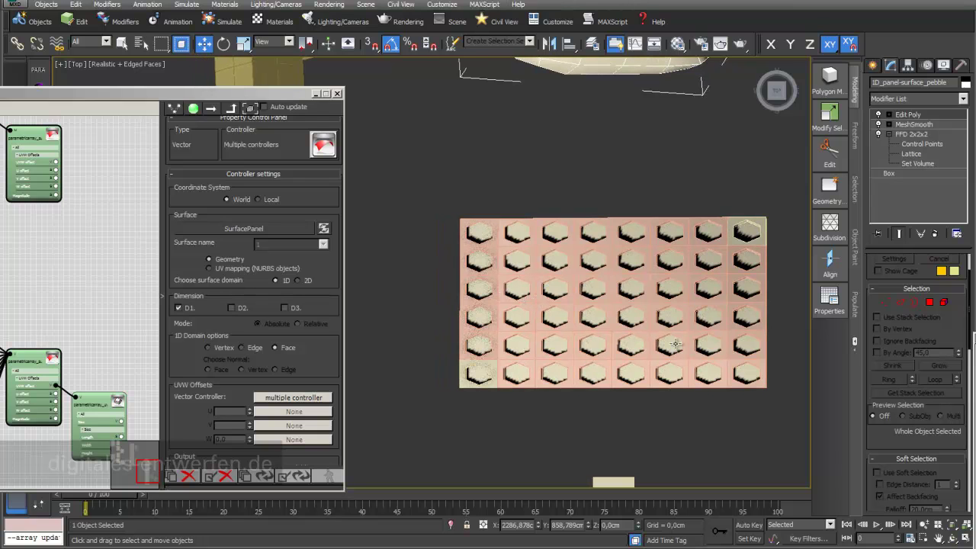
# Pick the F-shaped 1D_panel-surface_Letter001 as the shared surface of both Surface Controllers and update them.
pyautogui.moveTo(549, 244); pyautogui.dragTo(758, 371, button='middle')
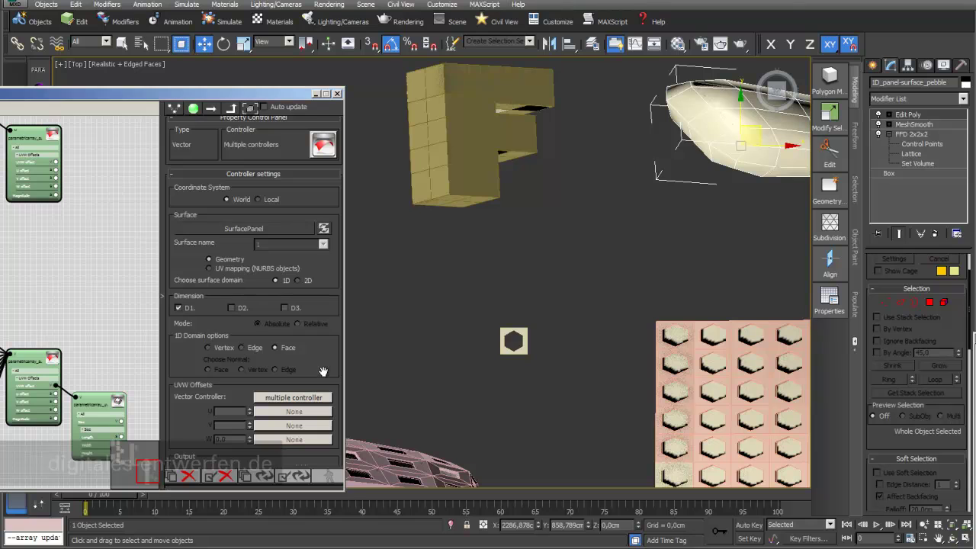
pyautogui.scroll(-5, 325, 365)
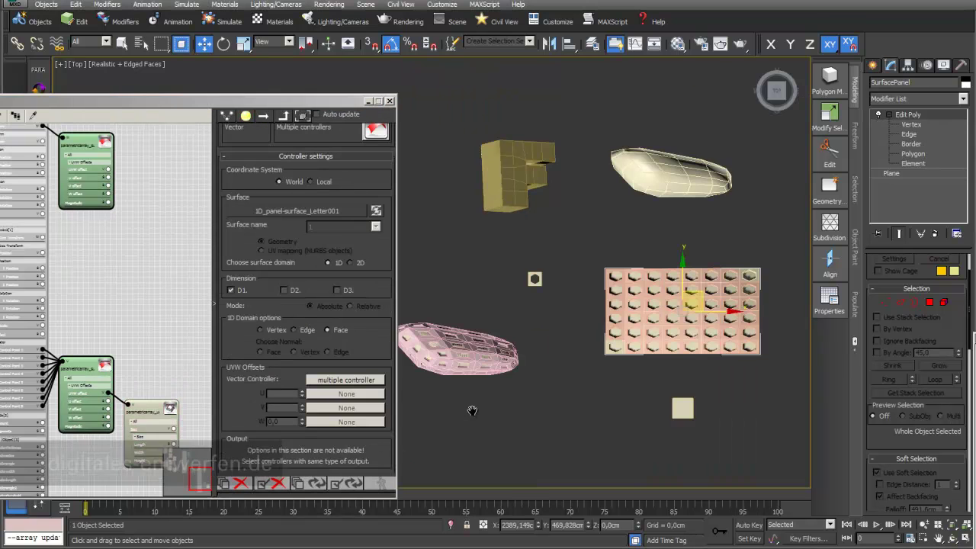
pyautogui.keyDown('alt'); pyautogui.moveTo(472, 410); pyautogui.dragTo(360, 237, button='middle'); pyautogui.keyUp('alt')
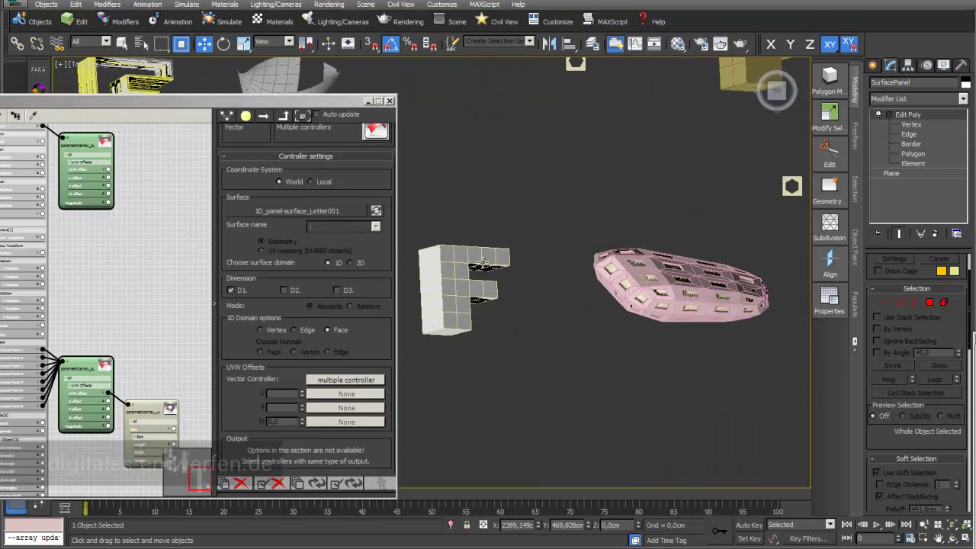
pyautogui.click(345, 211)
pyautogui.click(421, 248)
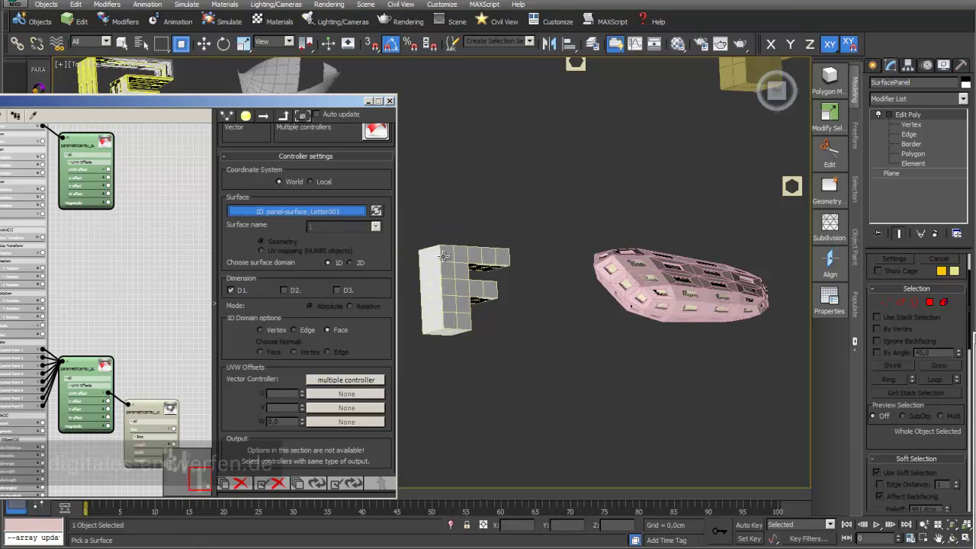
pyautogui.click(351, 484)
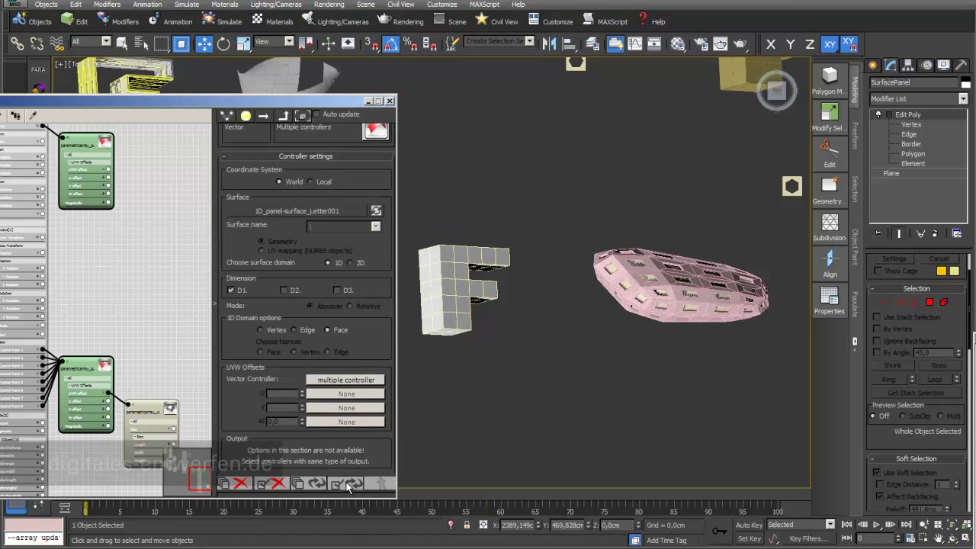
pyautogui.scroll(4, 450, 288)
pyautogui.moveTo(450, 288); pyautogui.dragTo(583, 244, button='middle')
pyautogui.scroll(2, 602, 286)
# In the control points' Surface Controller, set the array count to the number of polygons of the letter surface.
pyautogui.moveTo(372, 356); pyautogui.dragTo(381, 195)
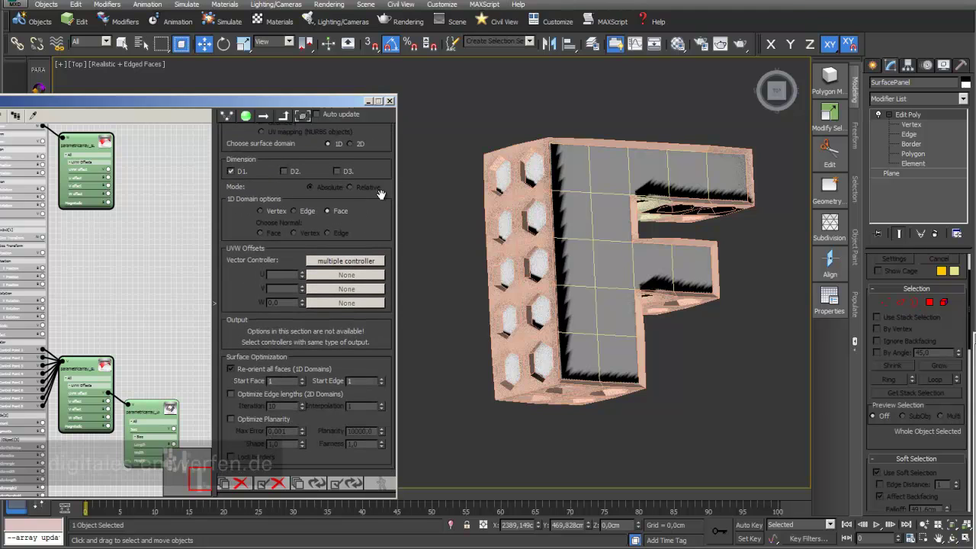
pyautogui.click(84, 369)
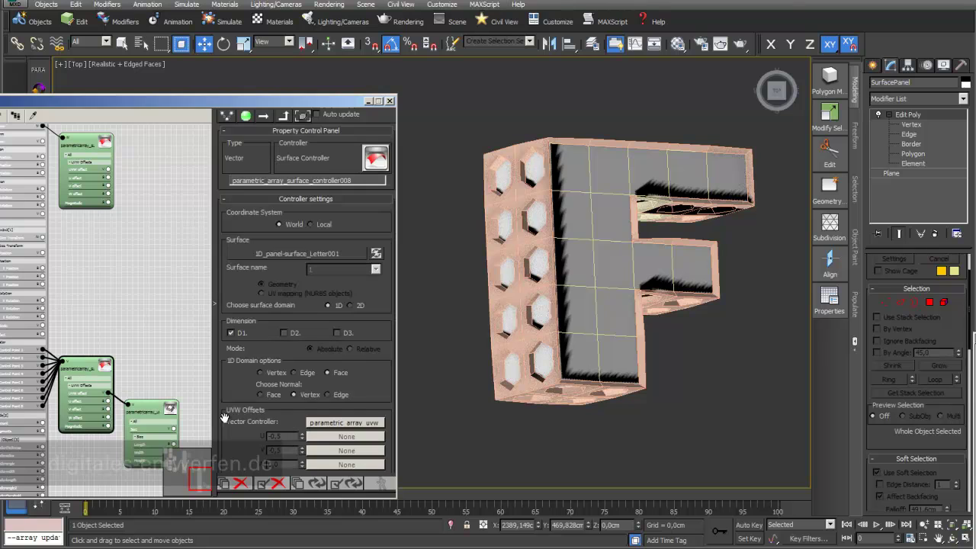
pyautogui.moveTo(242, 448); pyautogui.dragTo(264, 141)
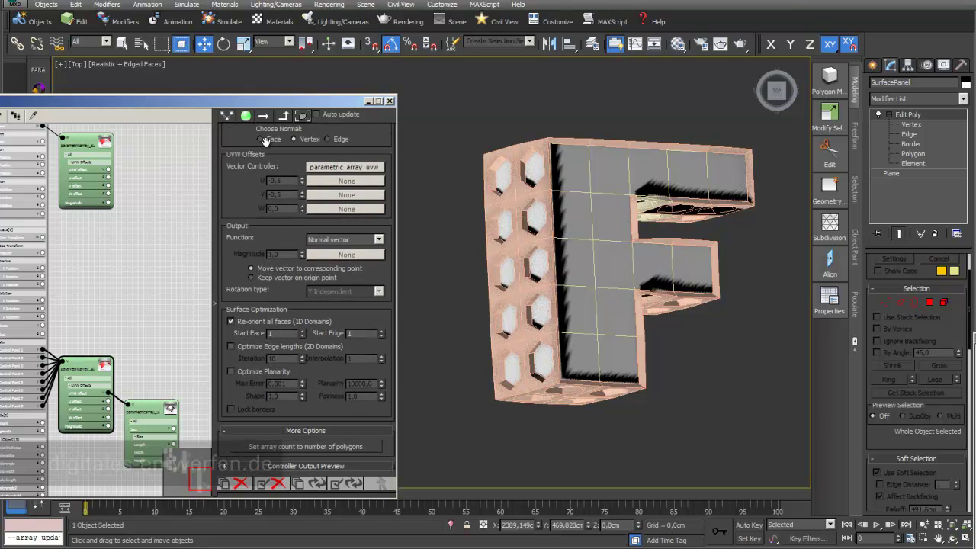
pyautogui.click(310, 446)
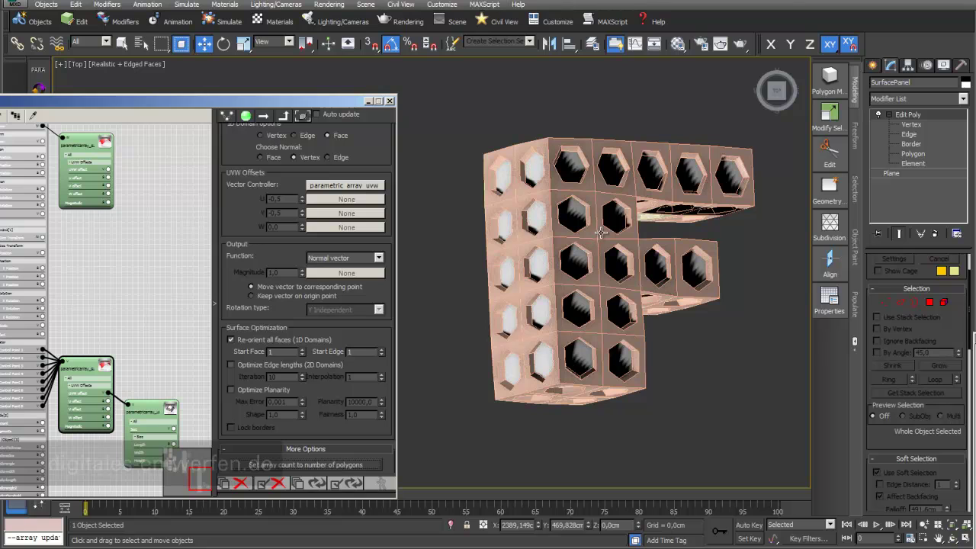
# Choose Edge as the normal for the control points' Surface Controller, update it and check the panels on the letter.
pyautogui.scroll(4, 348, 334)
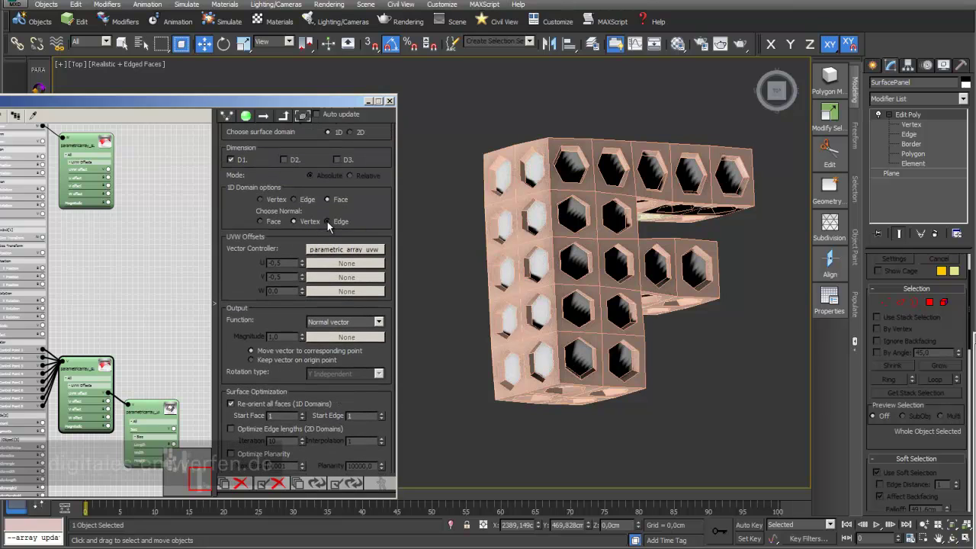
pyautogui.click(327, 221)
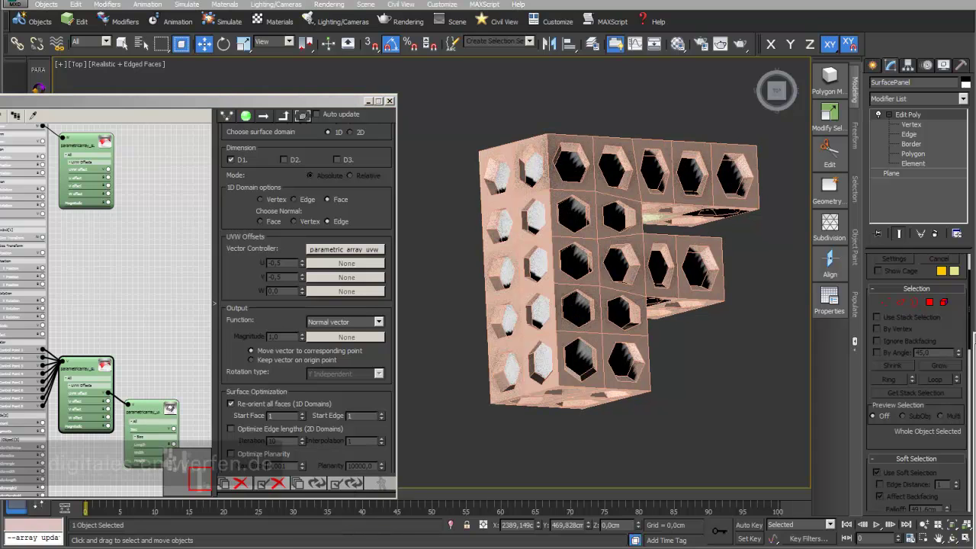
pyautogui.moveTo(700, 387); pyautogui.dragTo(681, 387, button='middle')
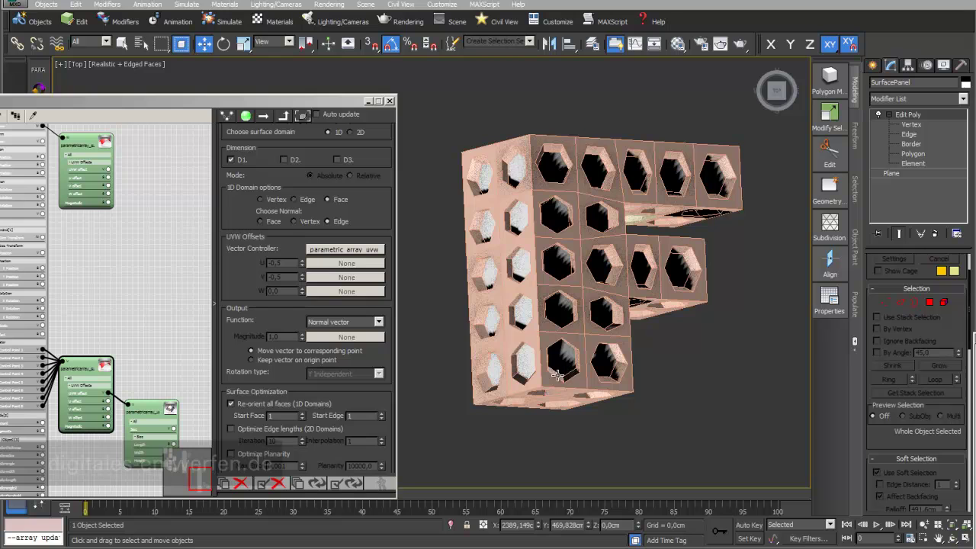
pyautogui.scroll(4, 573, 370)
pyautogui.moveTo(573, 349); pyautogui.dragTo(573, 369, button='middle')
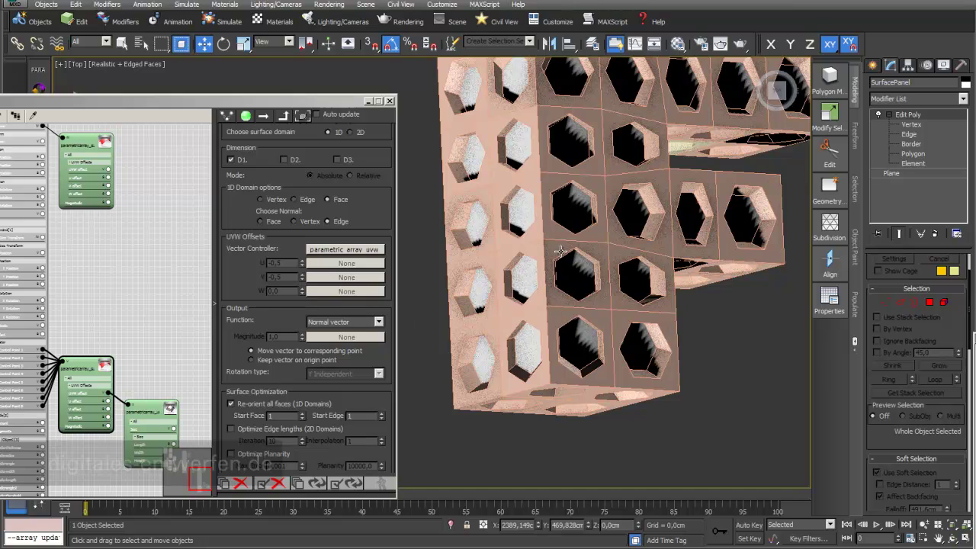
pyautogui.click(238, 341)
pyautogui.scroll(3, 239, 341)
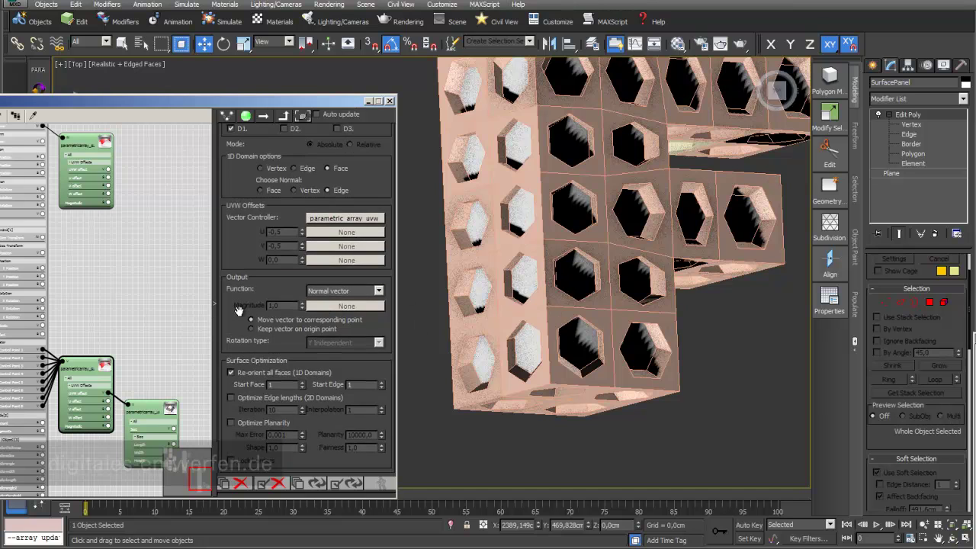
pyautogui.click(327, 277)
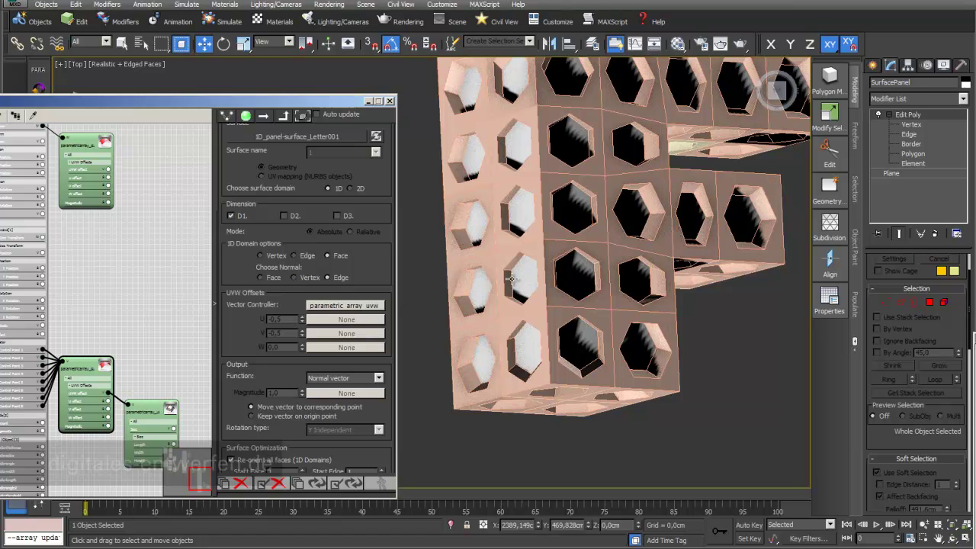
# Uncheck all channels of the array node, including the NGon's Corner Radius.
pyautogui.moveTo(269, 103); pyautogui.dragTo(383, 78)
pyautogui.moveTo(190, 435); pyautogui.dragTo(167, 285, button='middle')
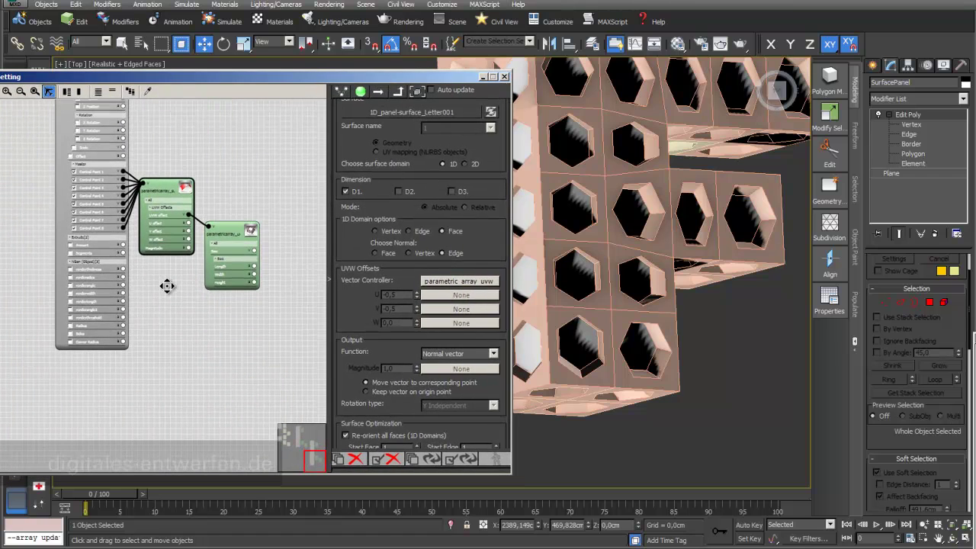
pyautogui.scroll(4, 231, 293)
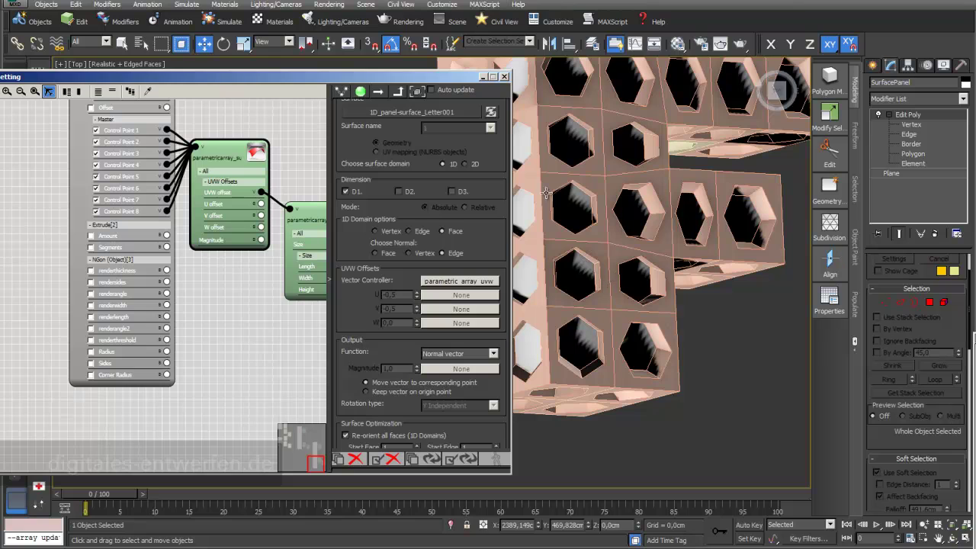
pyautogui.click(91, 375)
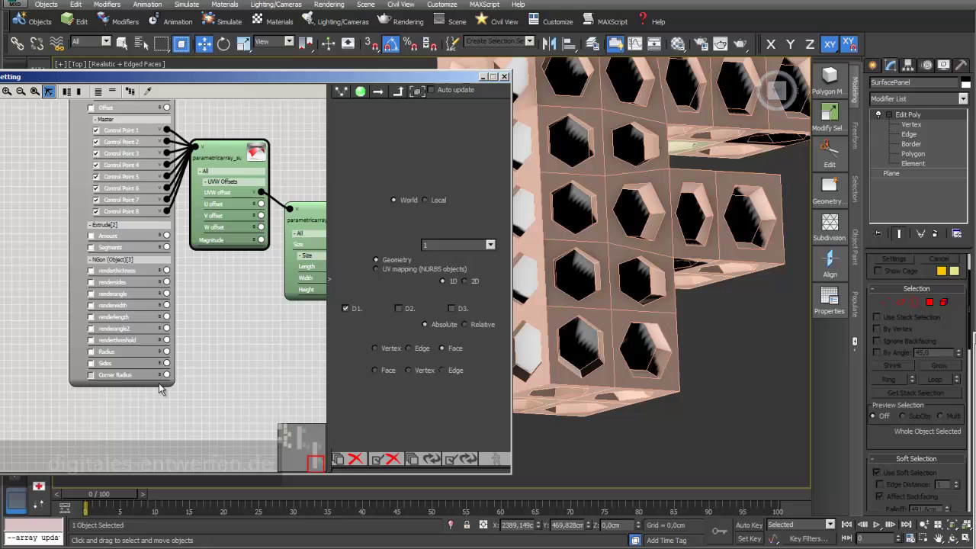
pyautogui.rightClick(139, 121)
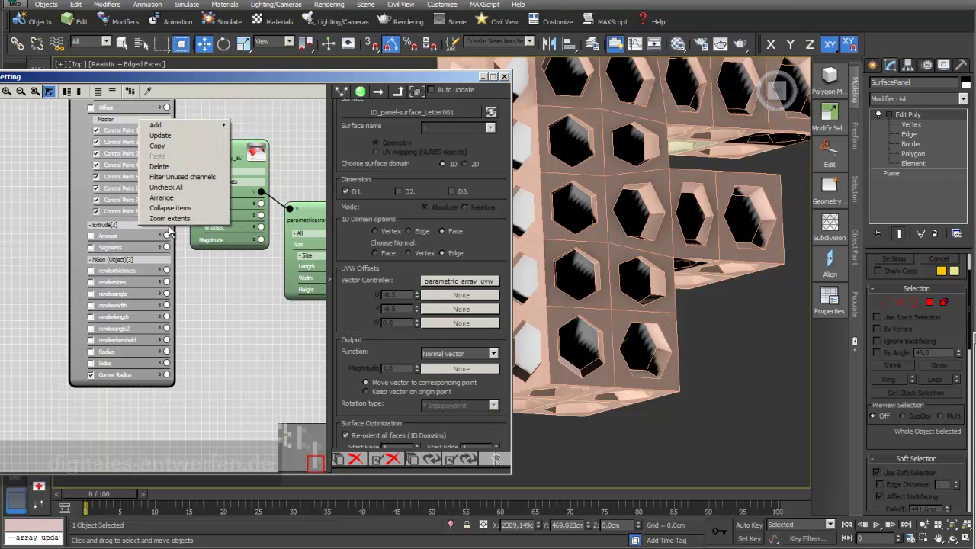
pyautogui.click(176, 189)
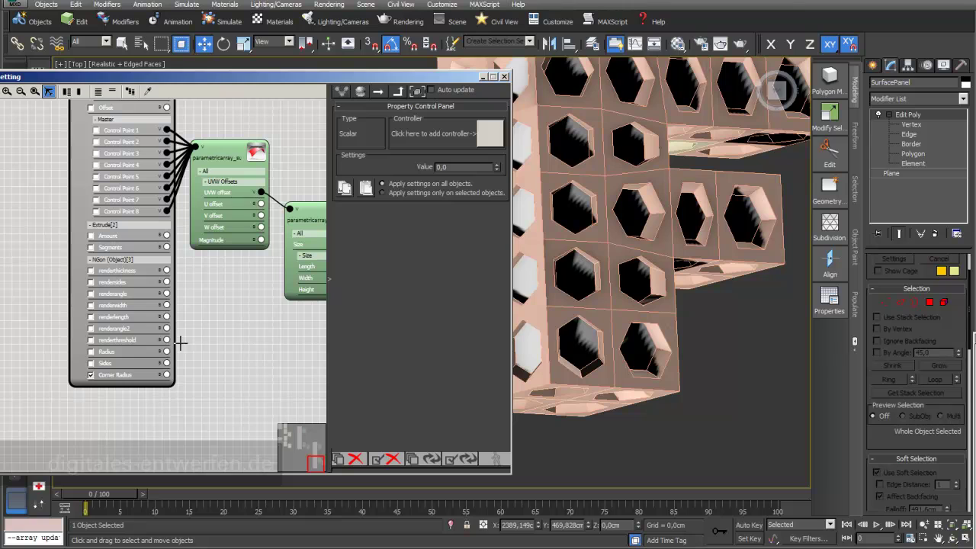
pyautogui.click(91, 376)
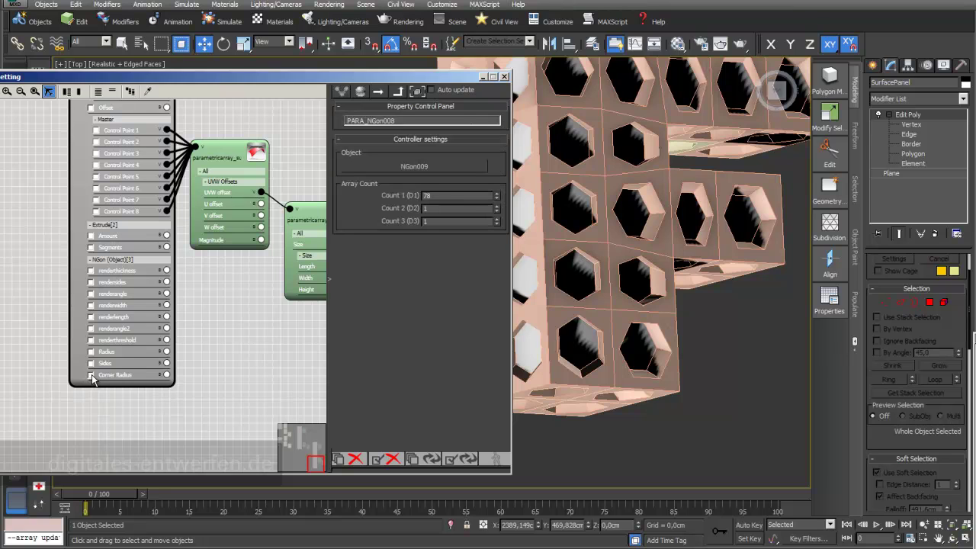
# Activate only the NGon's Radius channel and set its value to 14,771 for all objects.
pyautogui.click(91, 351)
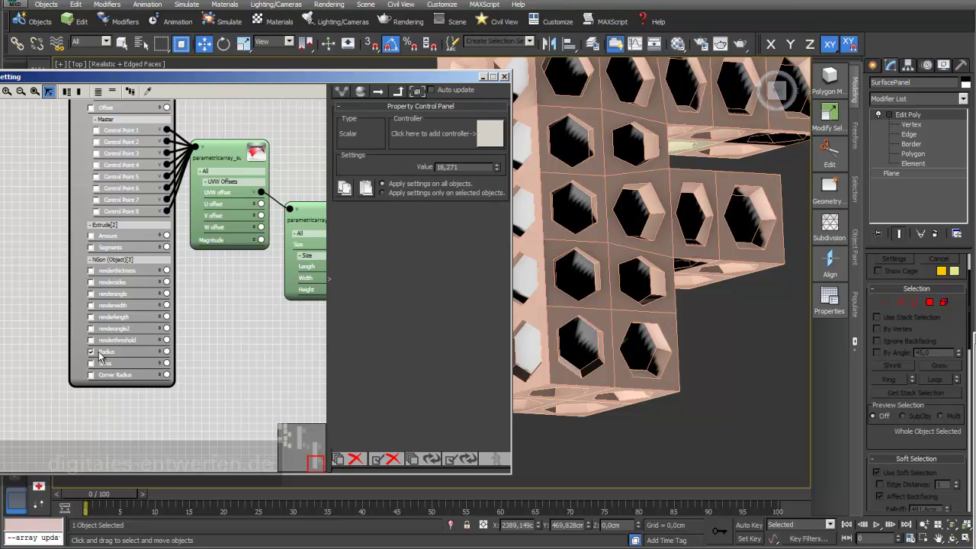
pyautogui.moveTo(496, 168)
pyautogui.mouseDown()
pyautogui.moveTo(495, 204)
pyautogui.moveTo(501, 174)
pyautogui.mouseUp()
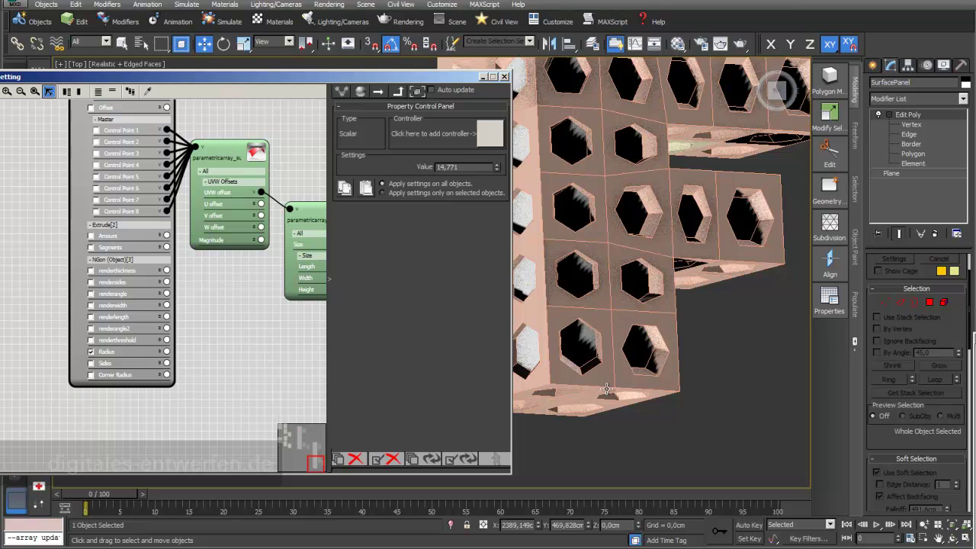
pyautogui.moveTo(664, 358)
pyautogui.keyDown('alt'); pyautogui.mouseDown(button='middle')
pyautogui.moveTo(673, 305)
pyautogui.moveTo(667, 350)
pyautogui.mouseUp(button='middle'); pyautogui.keyUp('alt')
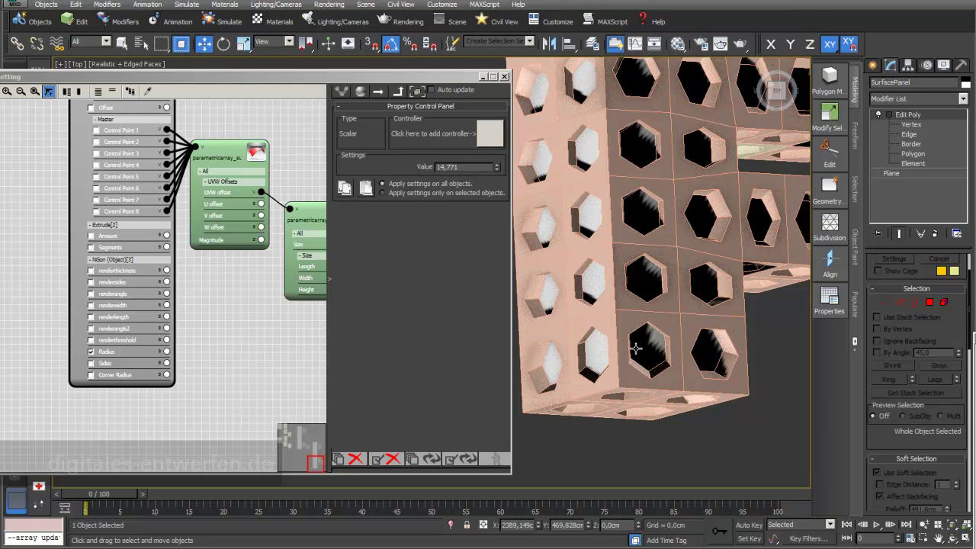
# Try Face as the normal in the control points' Surface Controller, switch it to Vertex and update after each choice.
pyautogui.moveTo(275, 118); pyautogui.dragTo(158, 250, button='middle')
pyautogui.click(158, 250)
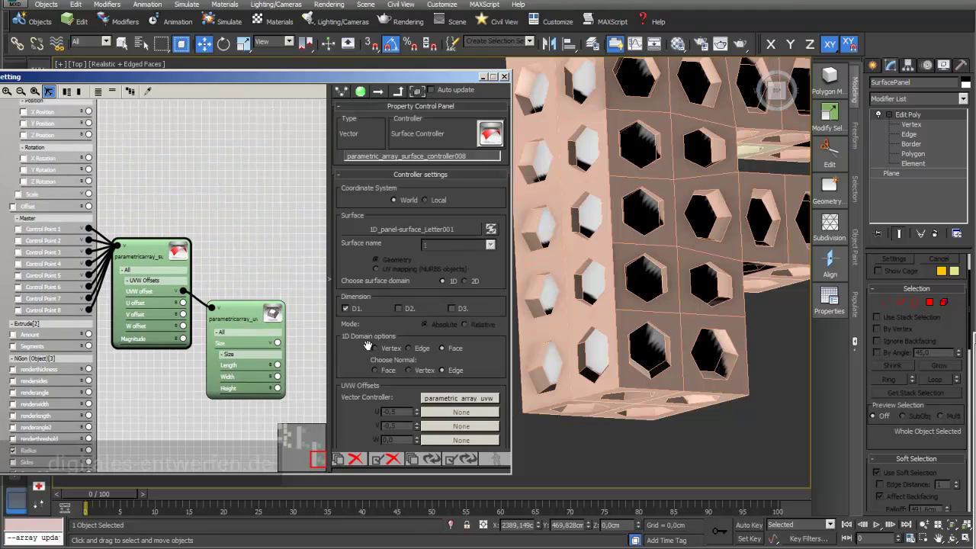
pyautogui.scroll(-2, 415, 305)
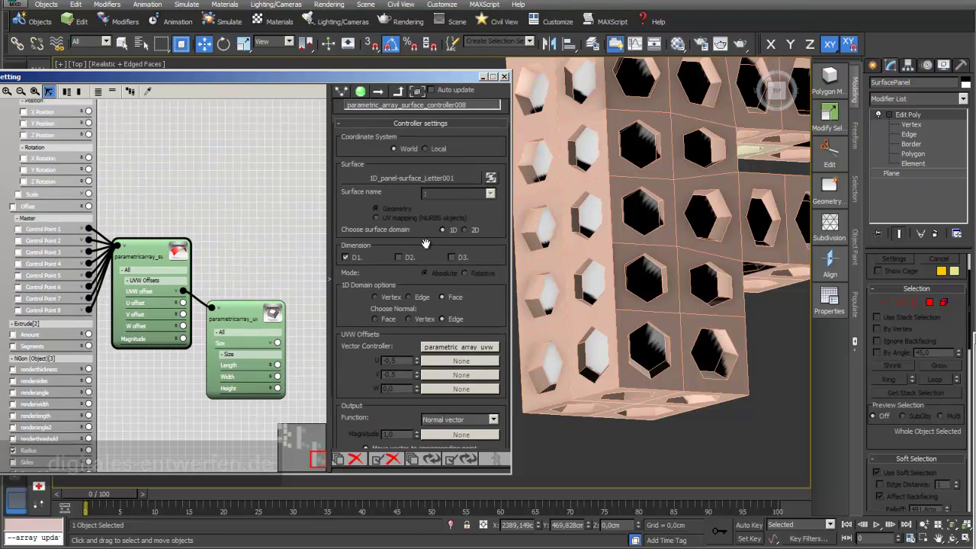
pyautogui.click(376, 316)
pyautogui.click(469, 459)
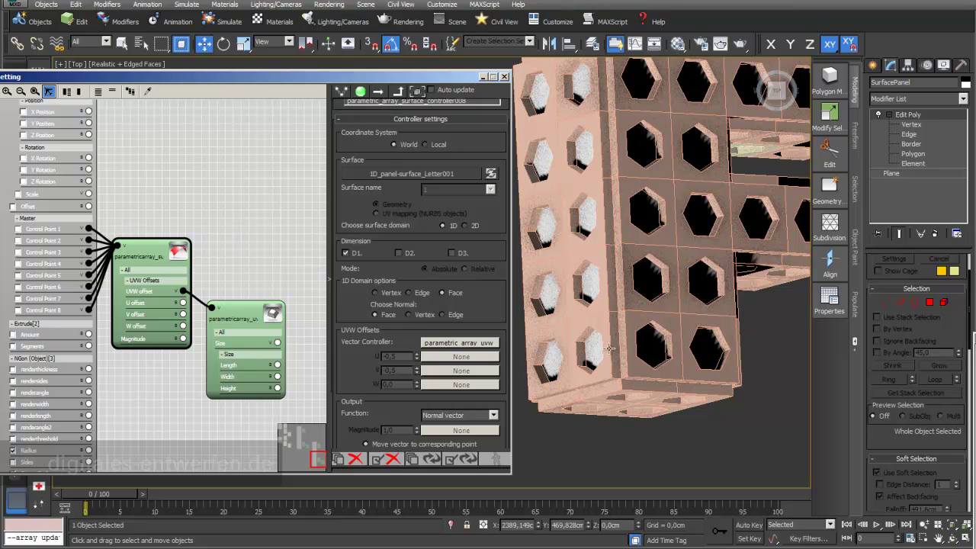
pyautogui.click(408, 315)
pyautogui.click(455, 460)
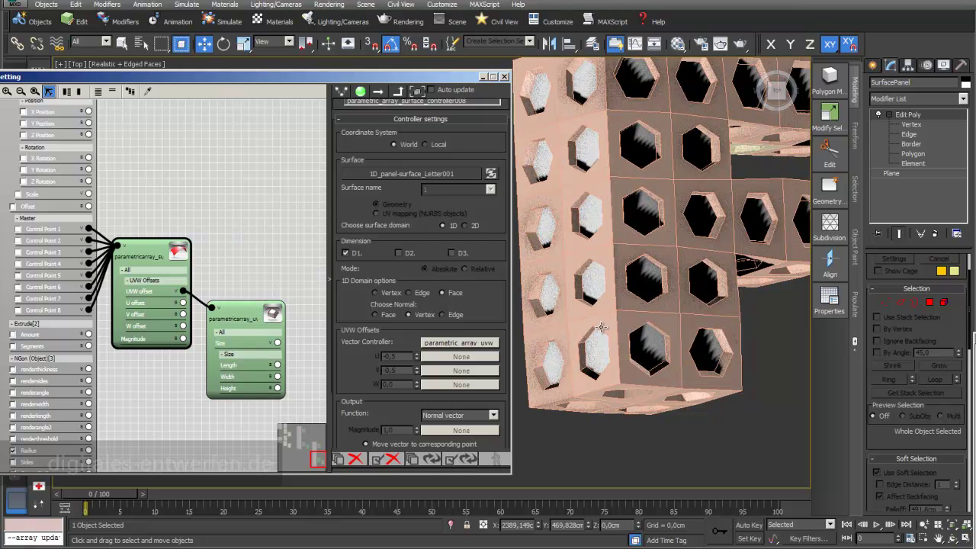
# Set the normal of the control points' Surface Controller back to Edge, update the array and inspect the letter's panels.
pyautogui.scroll(-3, 601, 328)
pyautogui.scroll(3, 656, 199)
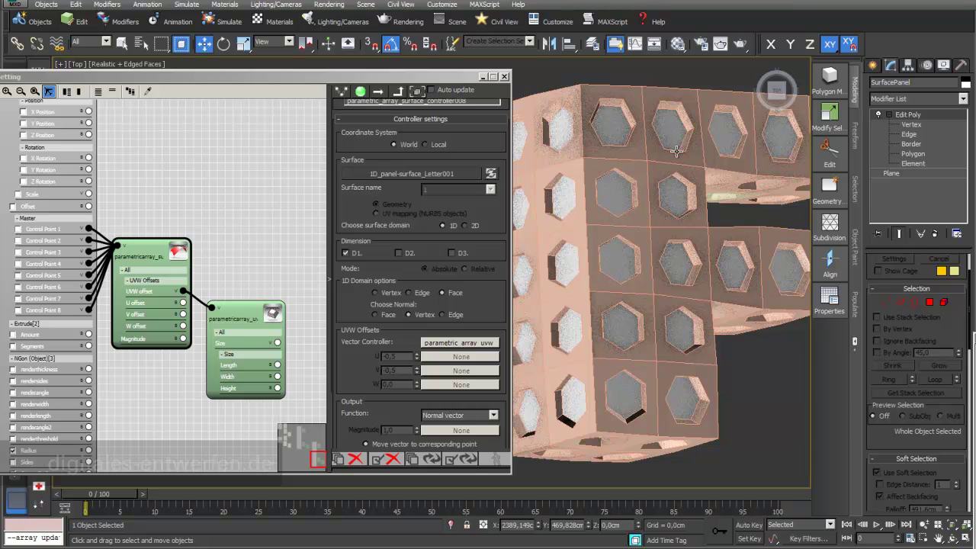
pyautogui.click(442, 315)
pyautogui.click(456, 459)
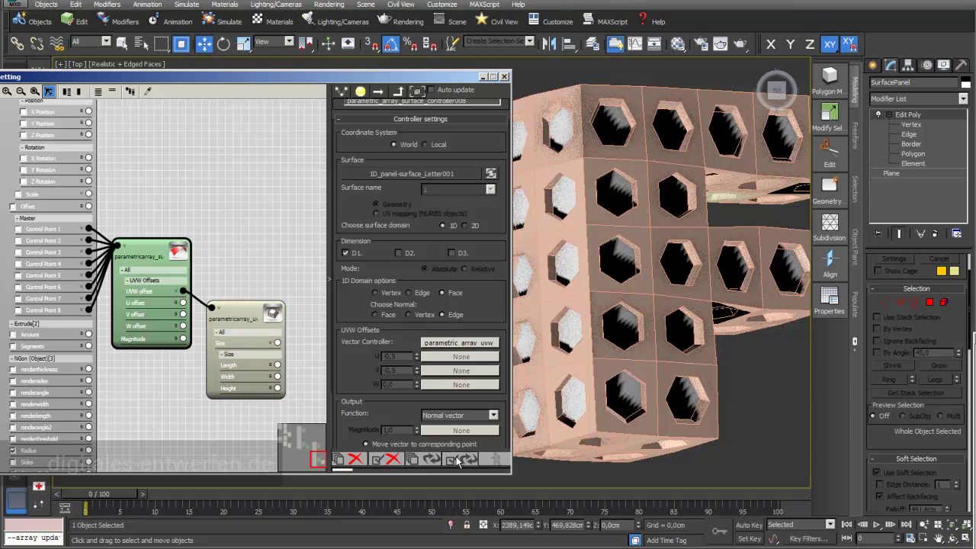
pyautogui.scroll(-3, 754, 221)
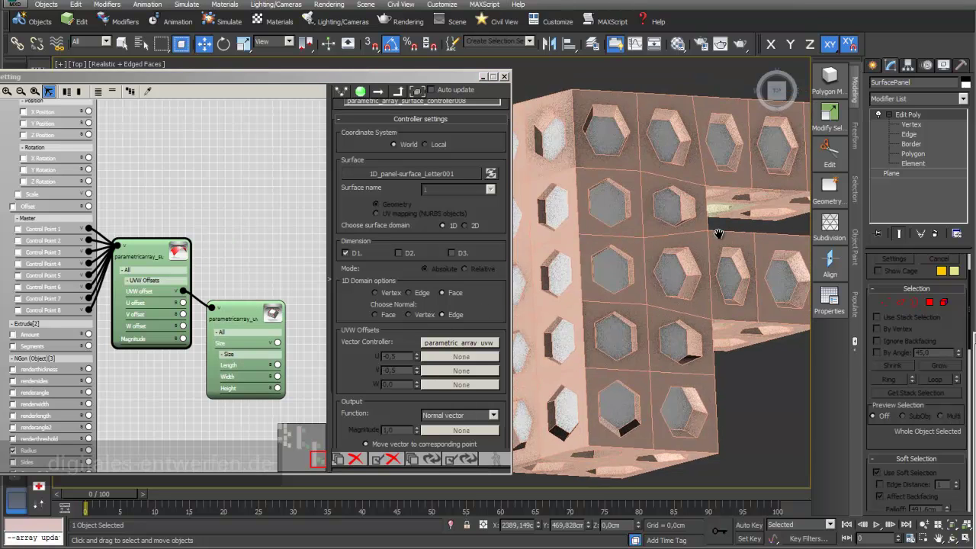
pyautogui.scroll(2, 603, 284)
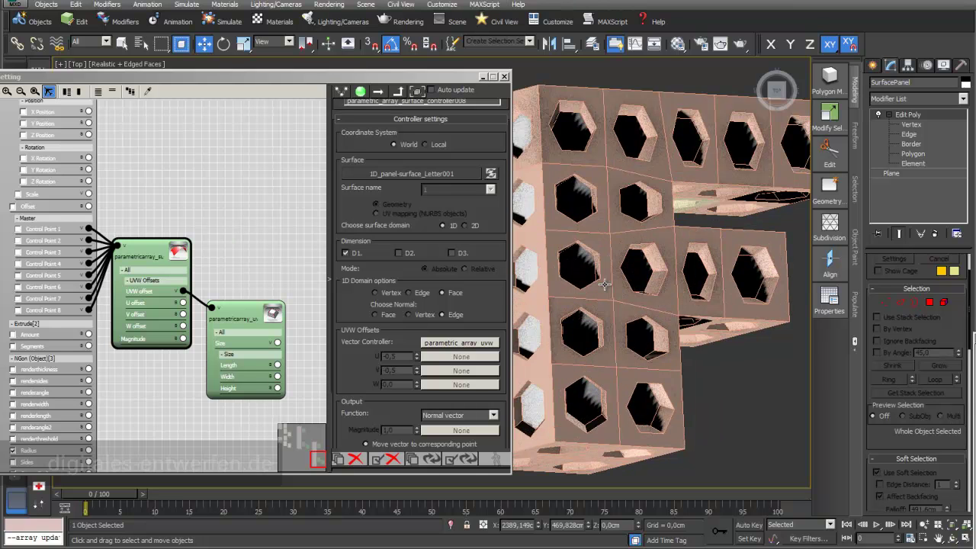
pyautogui.moveTo(604, 284); pyautogui.dragTo(615, 333, button='middle')
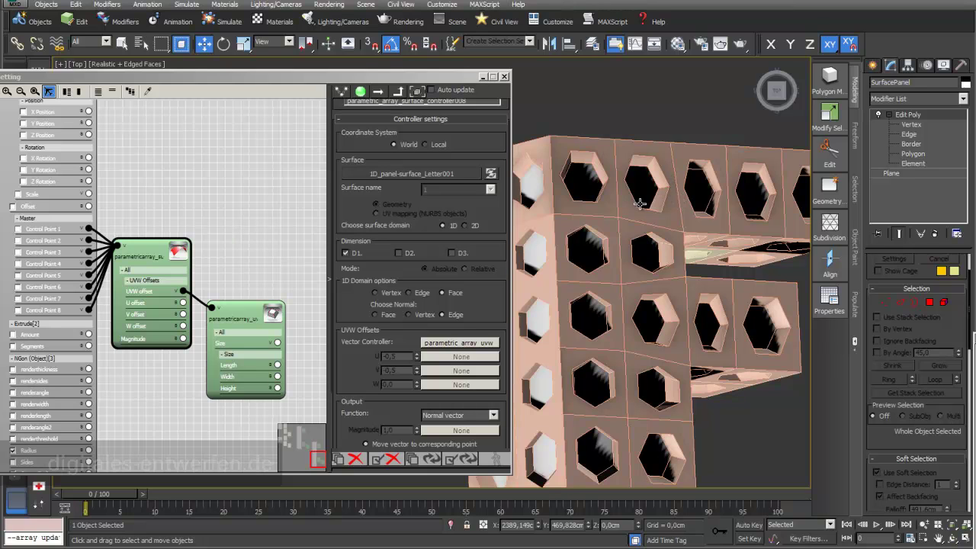
pyautogui.scroll(-2, 674, 189)
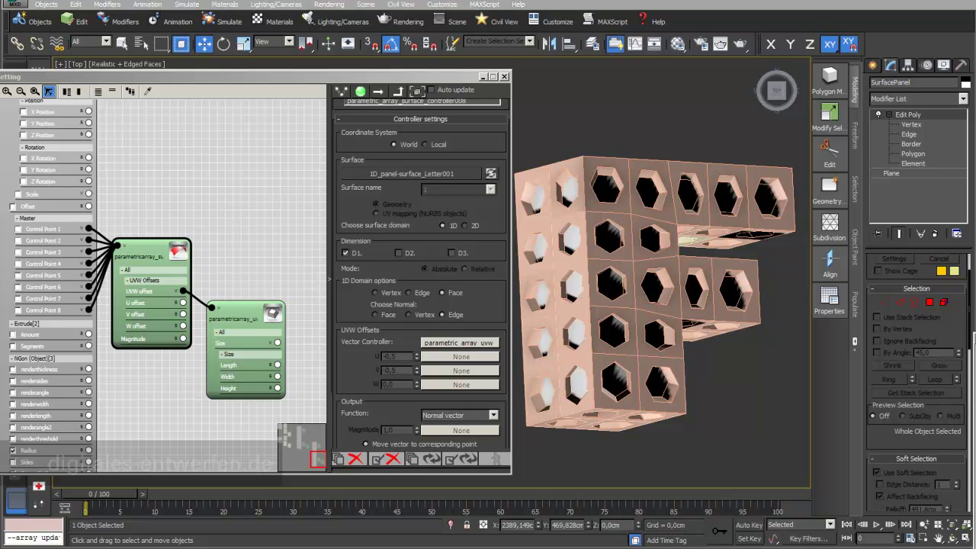
# Switch to the browser, skim the YouTube video "face rotation in surface controller" to 7:19 and 9:13, and return to 3ds Max.
pyautogui.moveTo(744, 538); pyautogui.dragTo(776, 0)
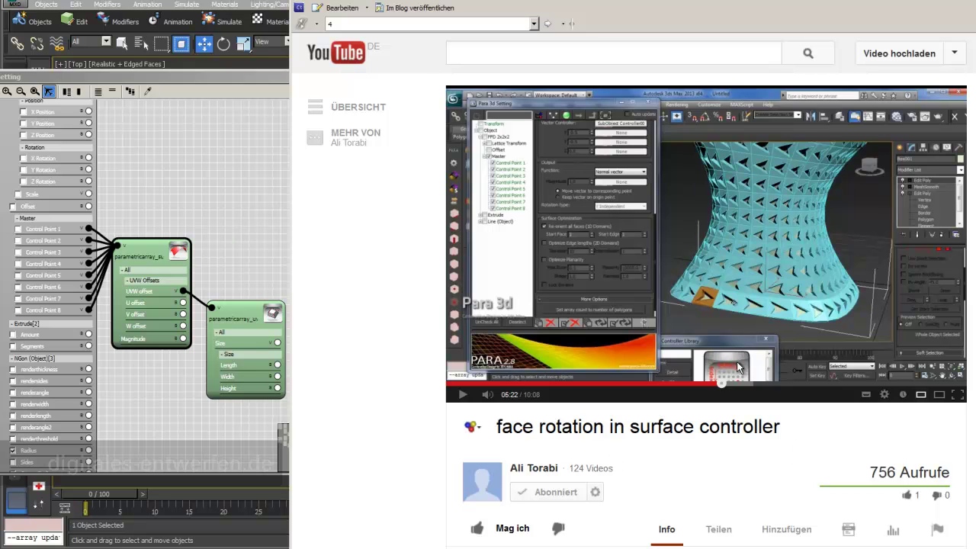
pyautogui.click(820, 384)
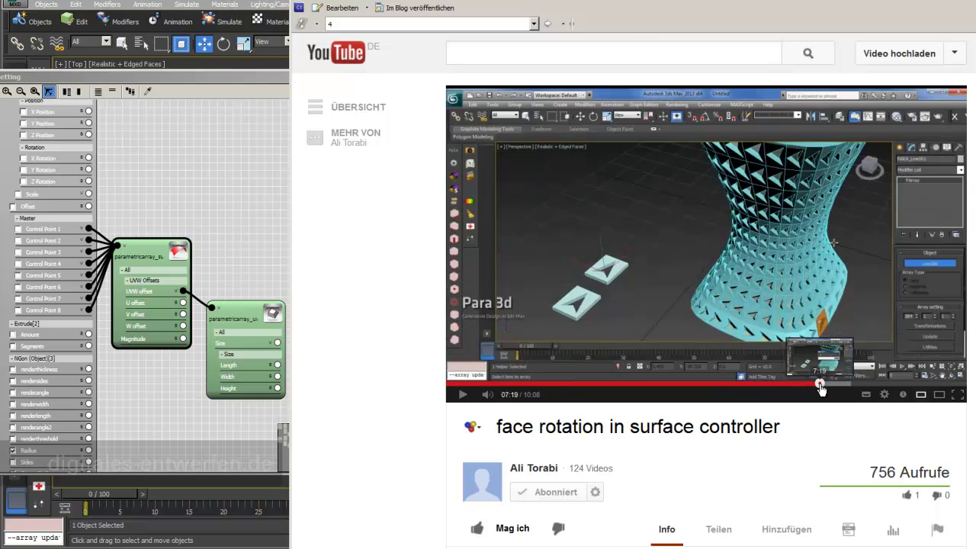
pyautogui.moveTo(819, 387); pyautogui.dragTo(915, 388)
pyautogui.click(850, 384)
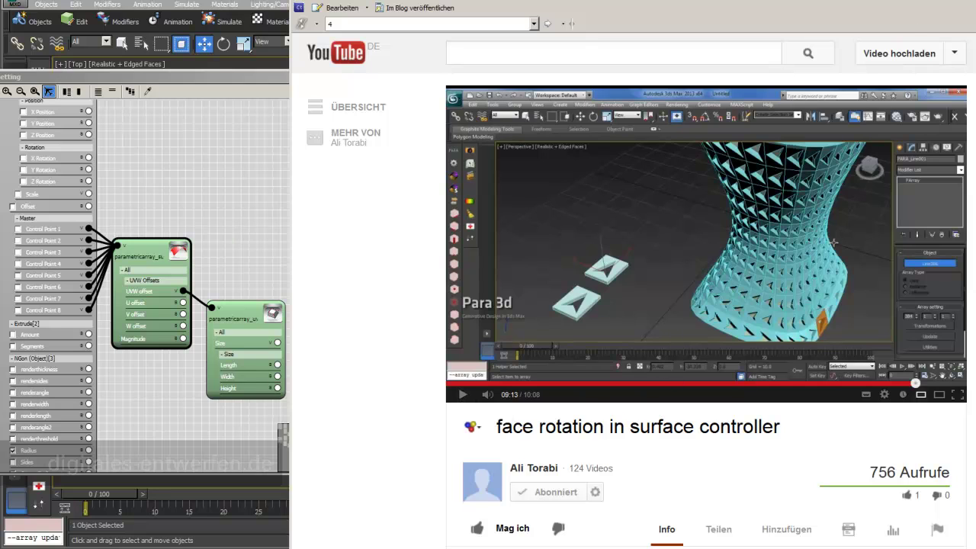
pyautogui.moveTo(918, 0); pyautogui.dragTo(568, 548)
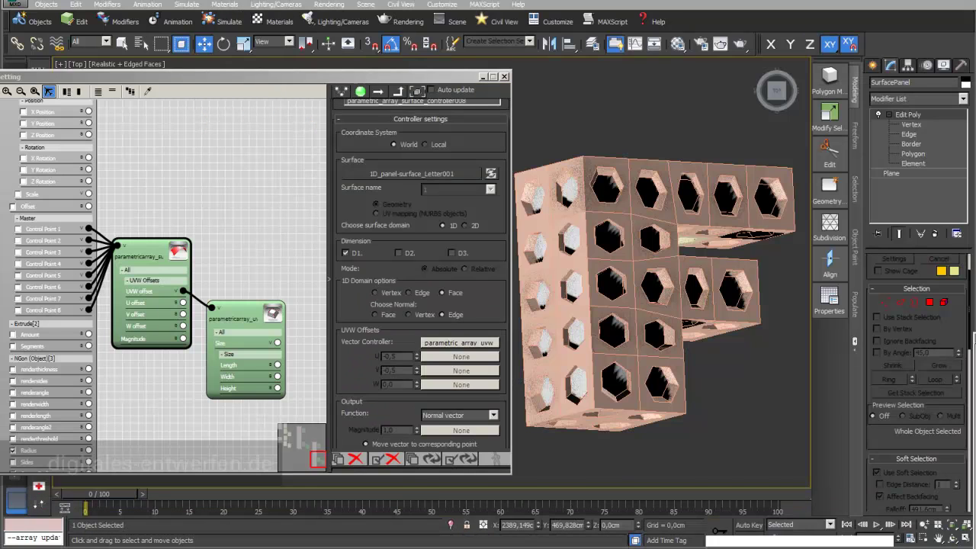